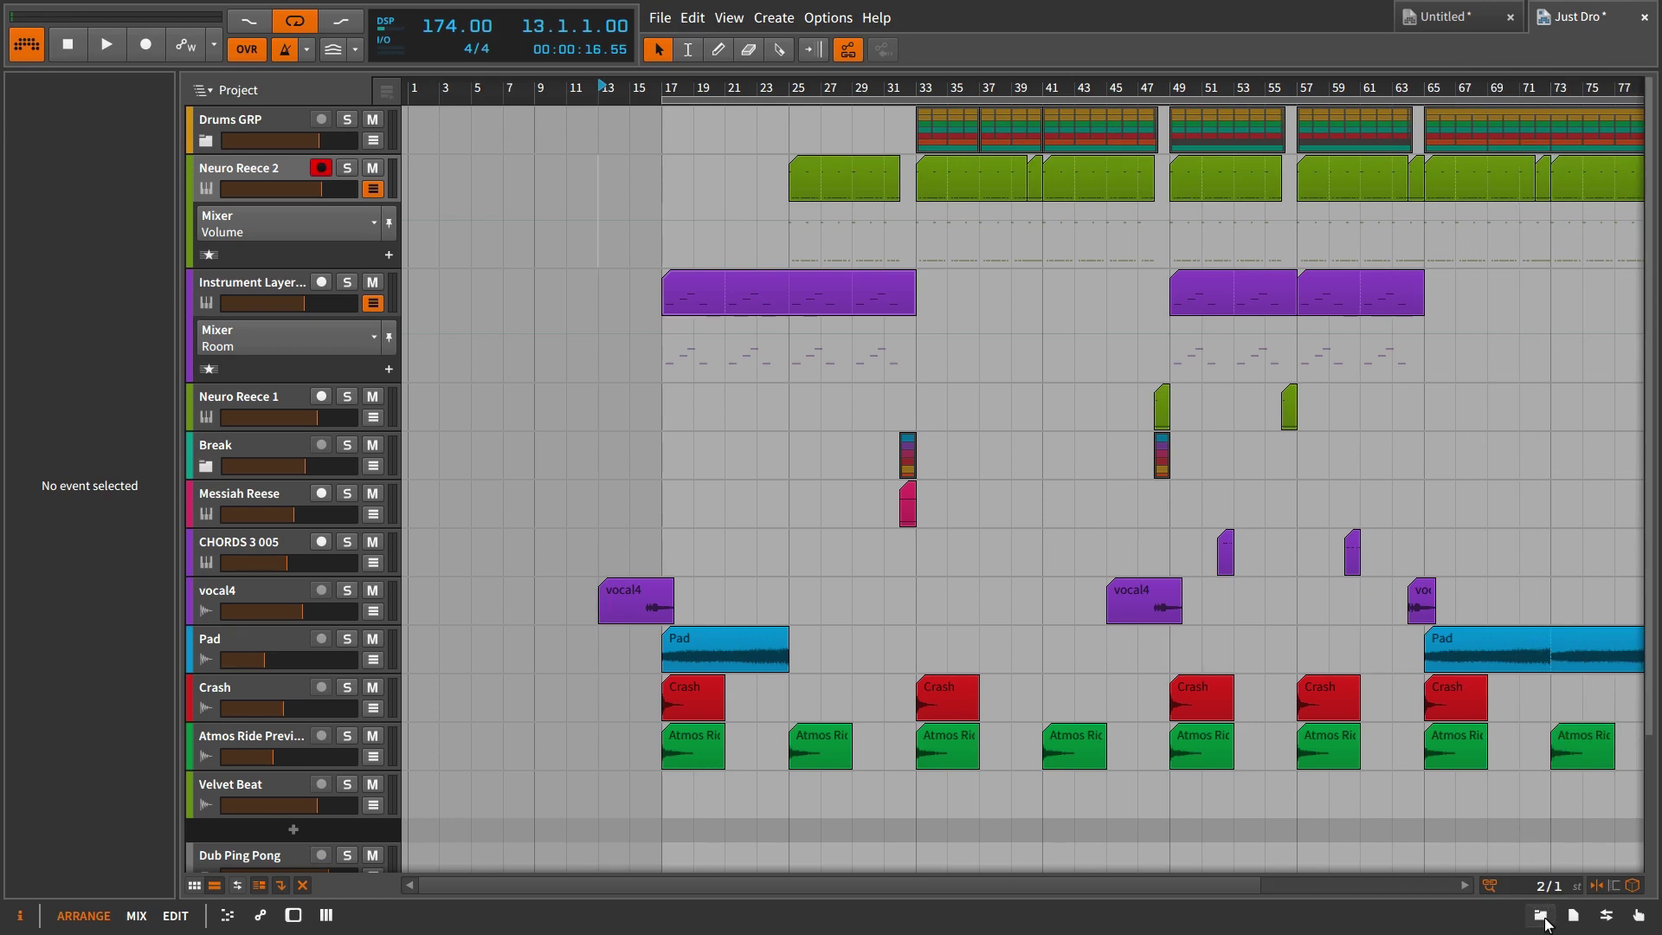
Open the browser and look through its content categories, from Devices and Presets through Music to Files.
click(1540, 915)
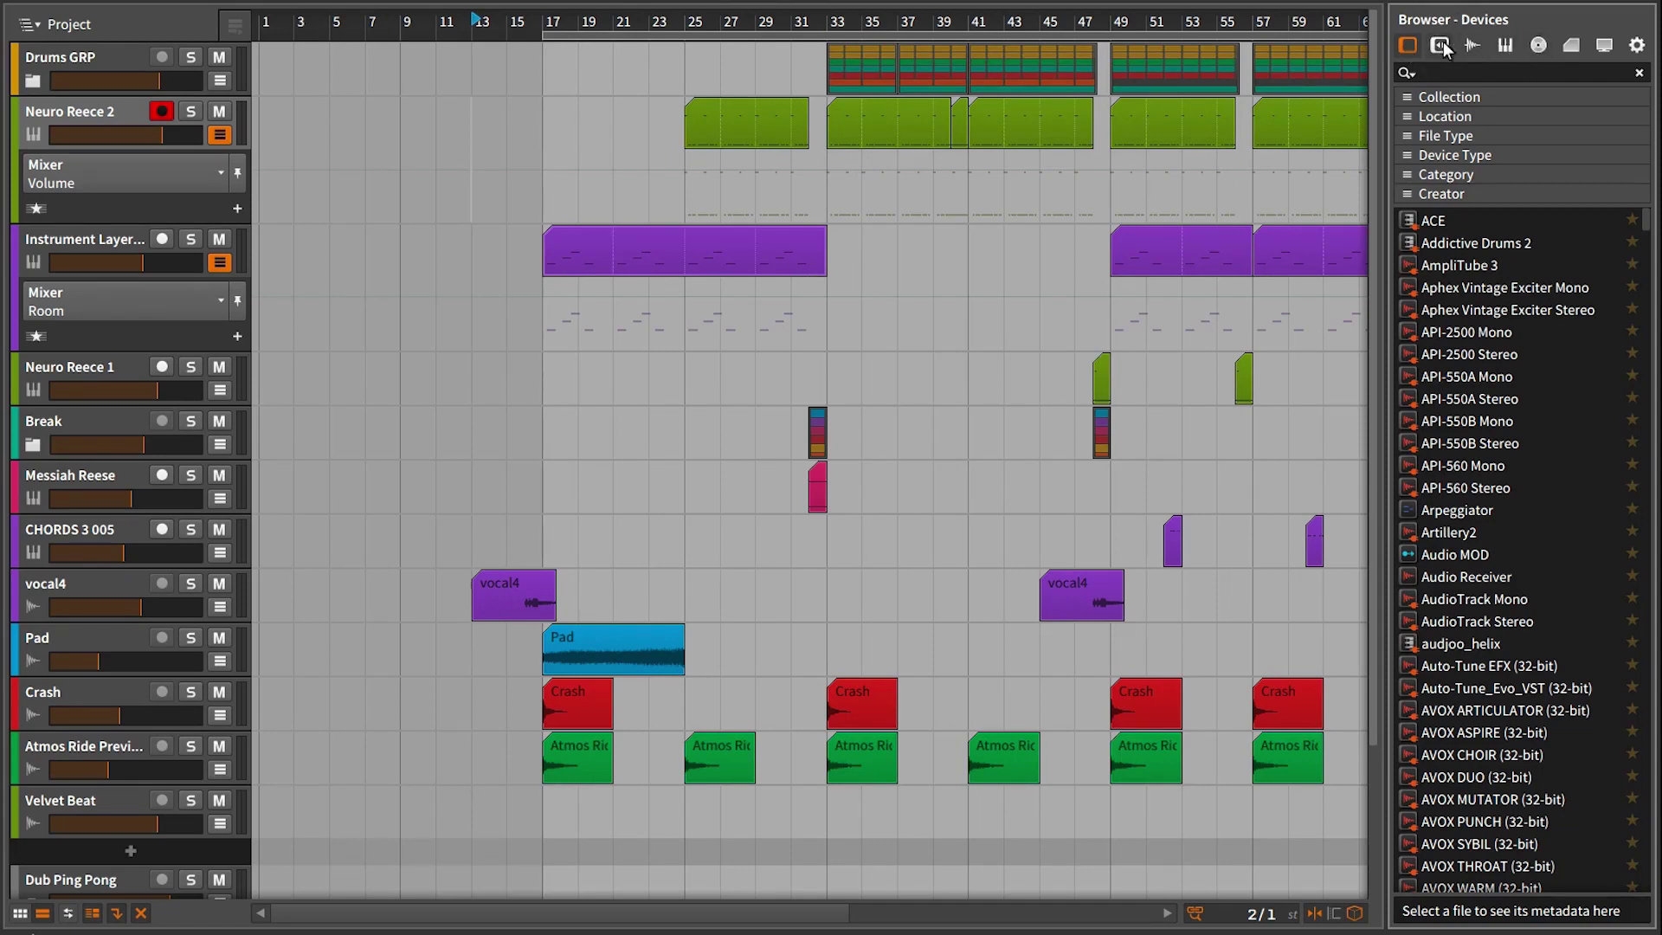
click(1440, 45)
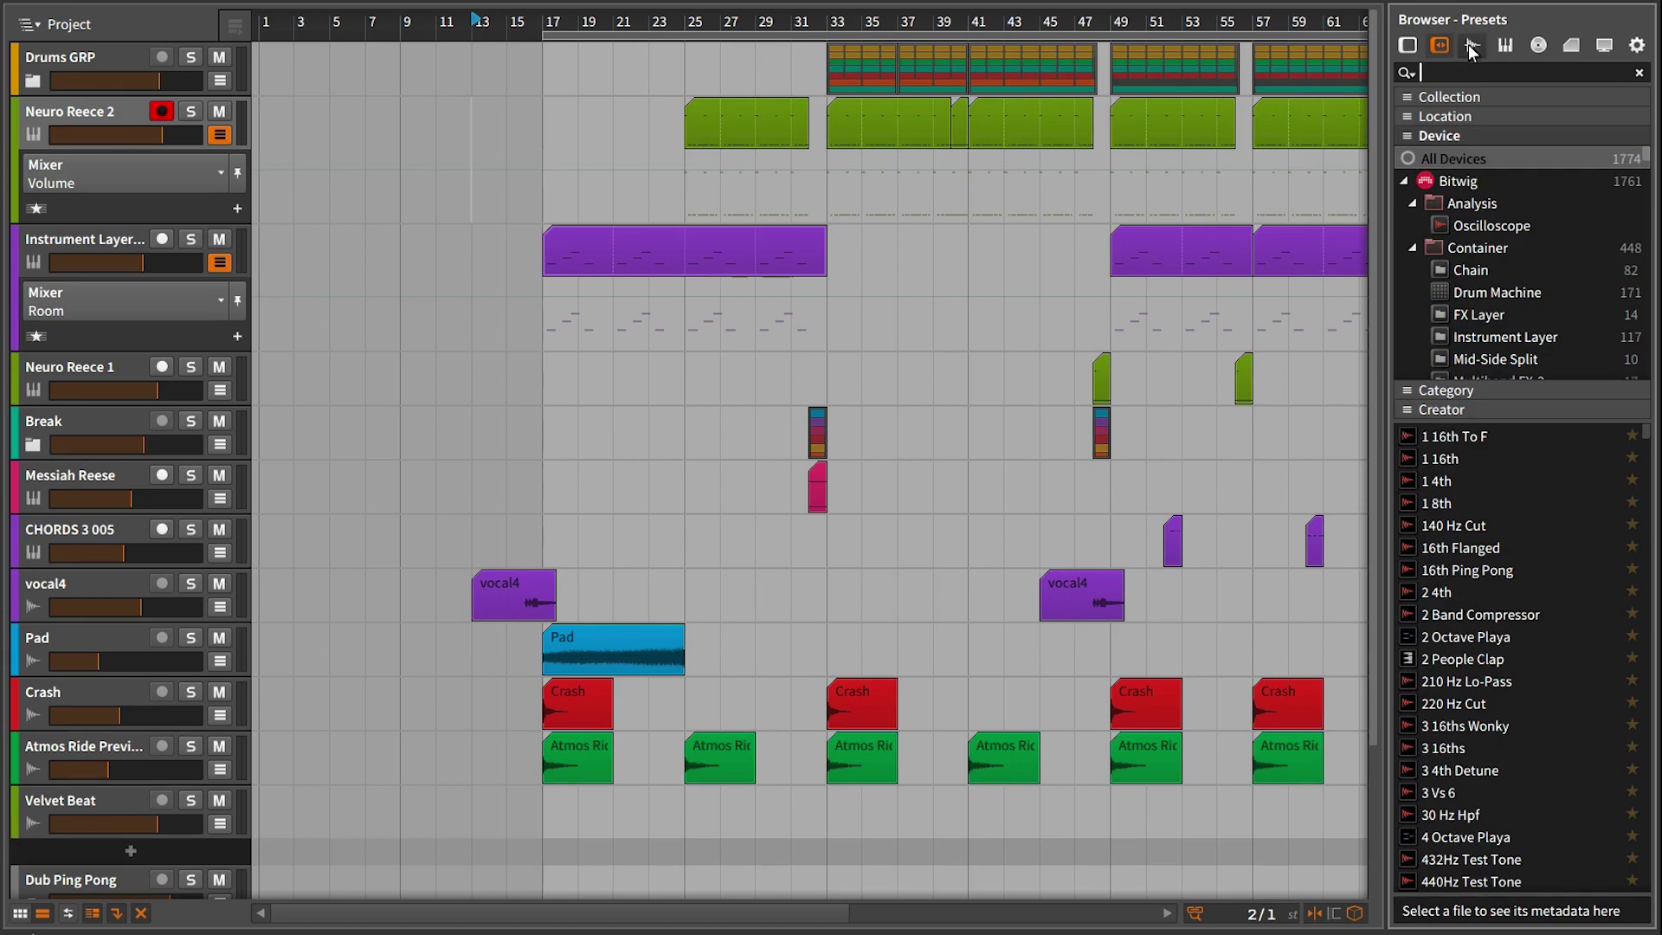
click(1473, 45)
click(1504, 47)
click(1538, 46)
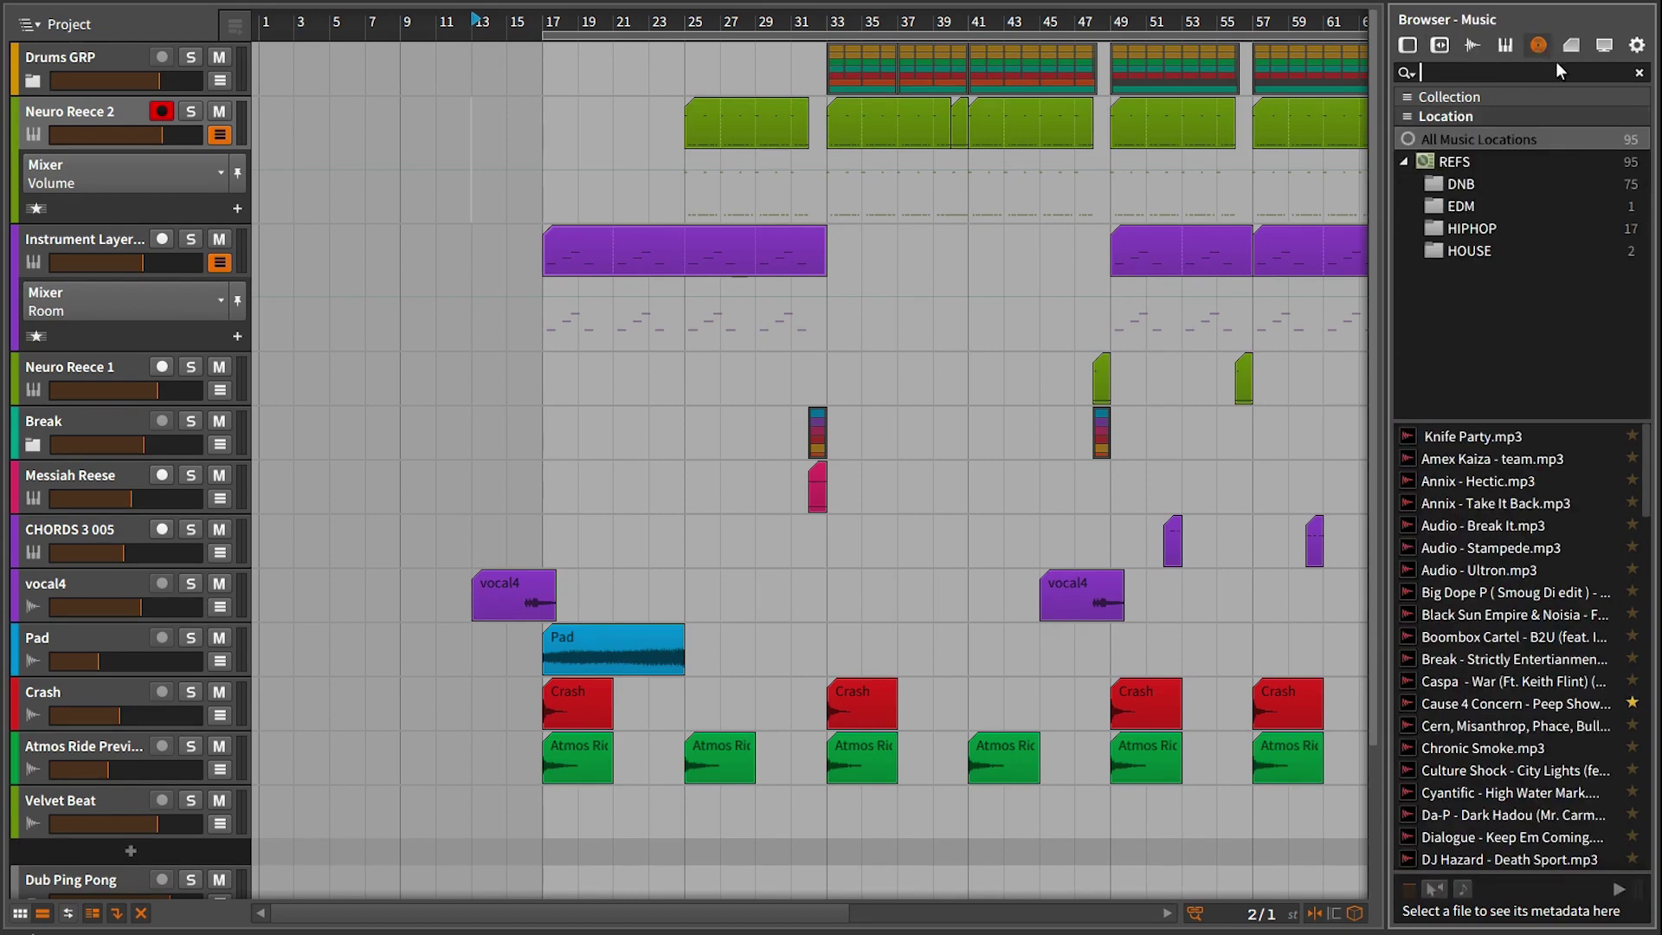
click(1571, 47)
click(1606, 46)
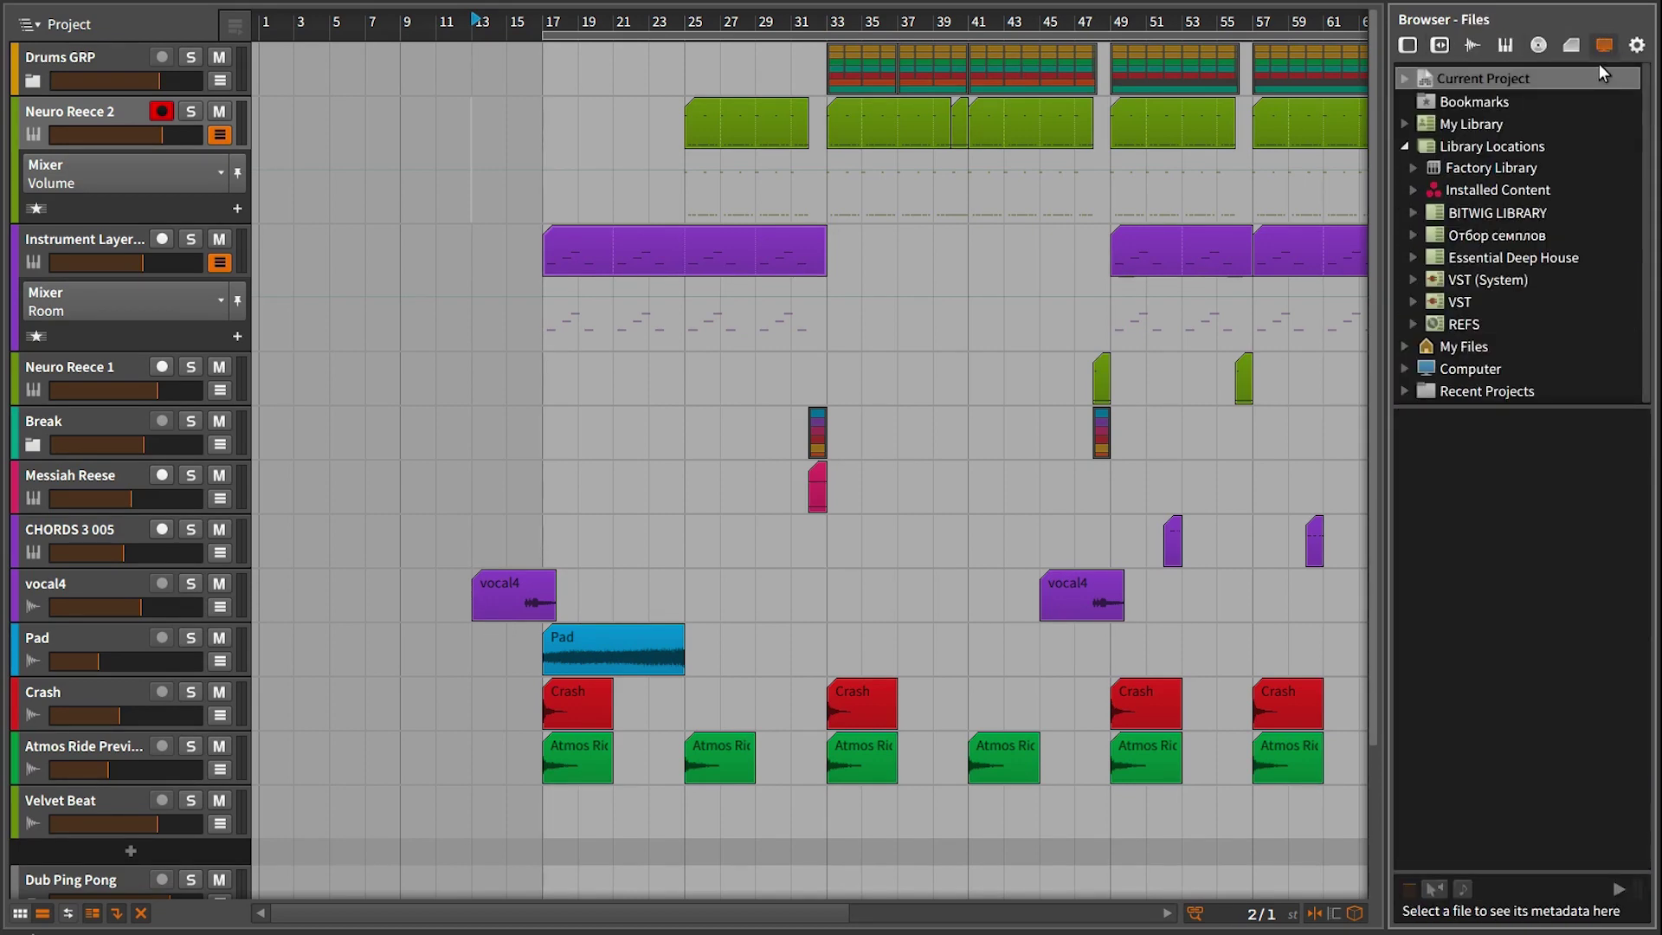
Examine the current project's samples folder and the contents of Just Dro.bwproject in the file browser, then collapse the project.
click(1405, 78)
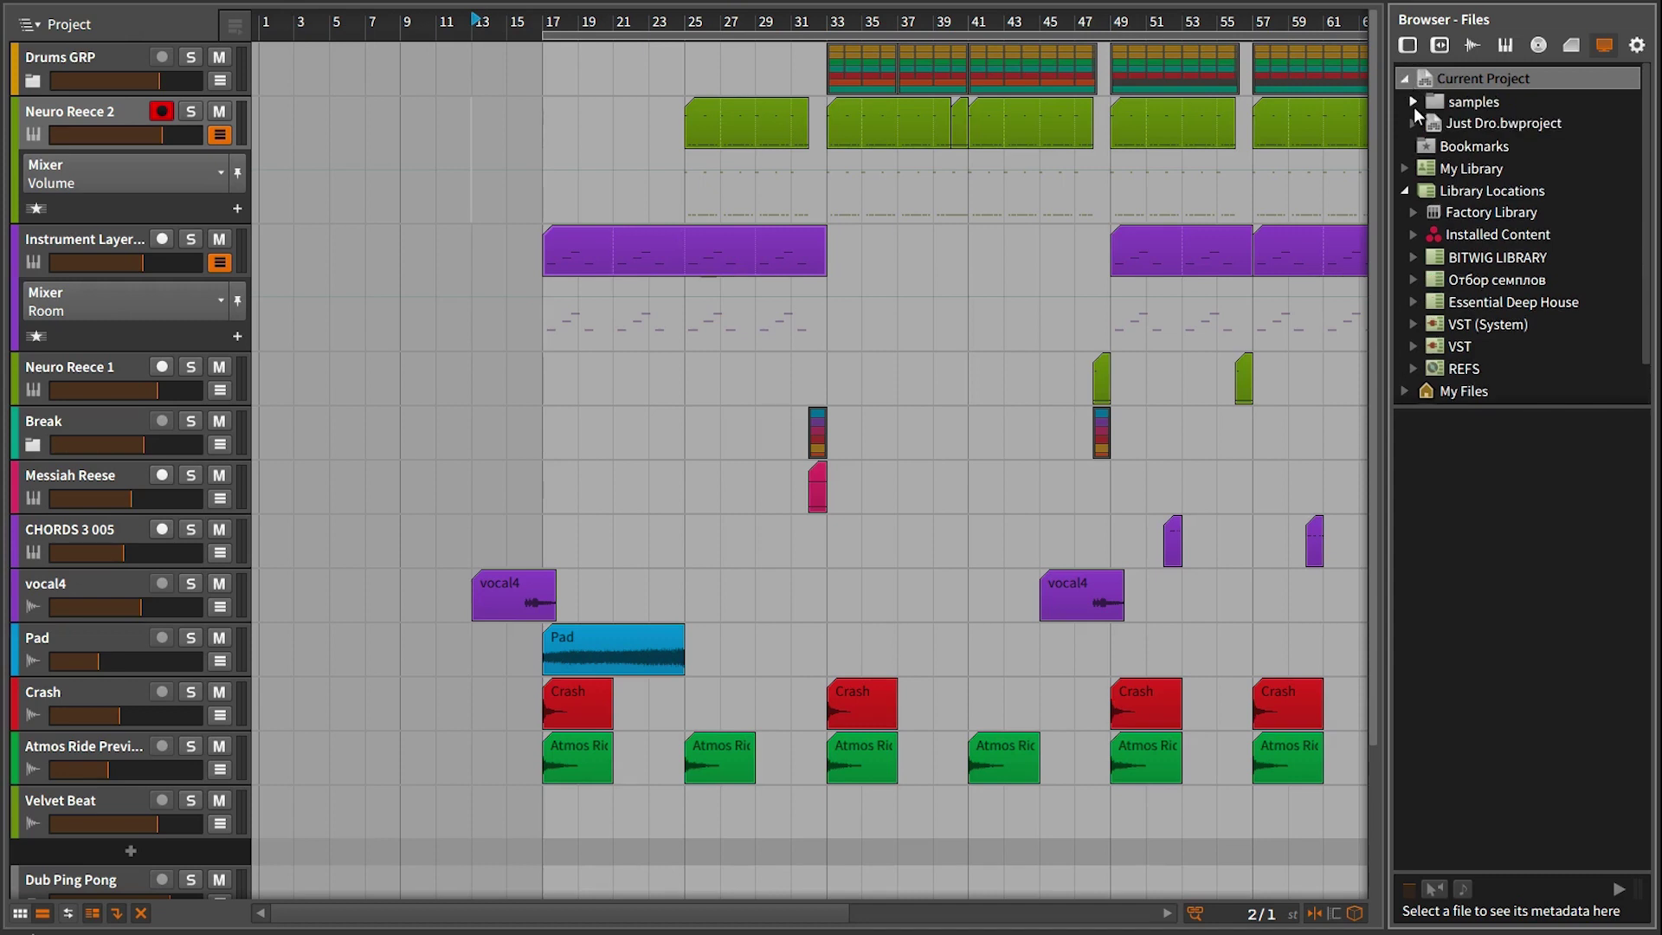
click(1415, 102)
click(1413, 123)
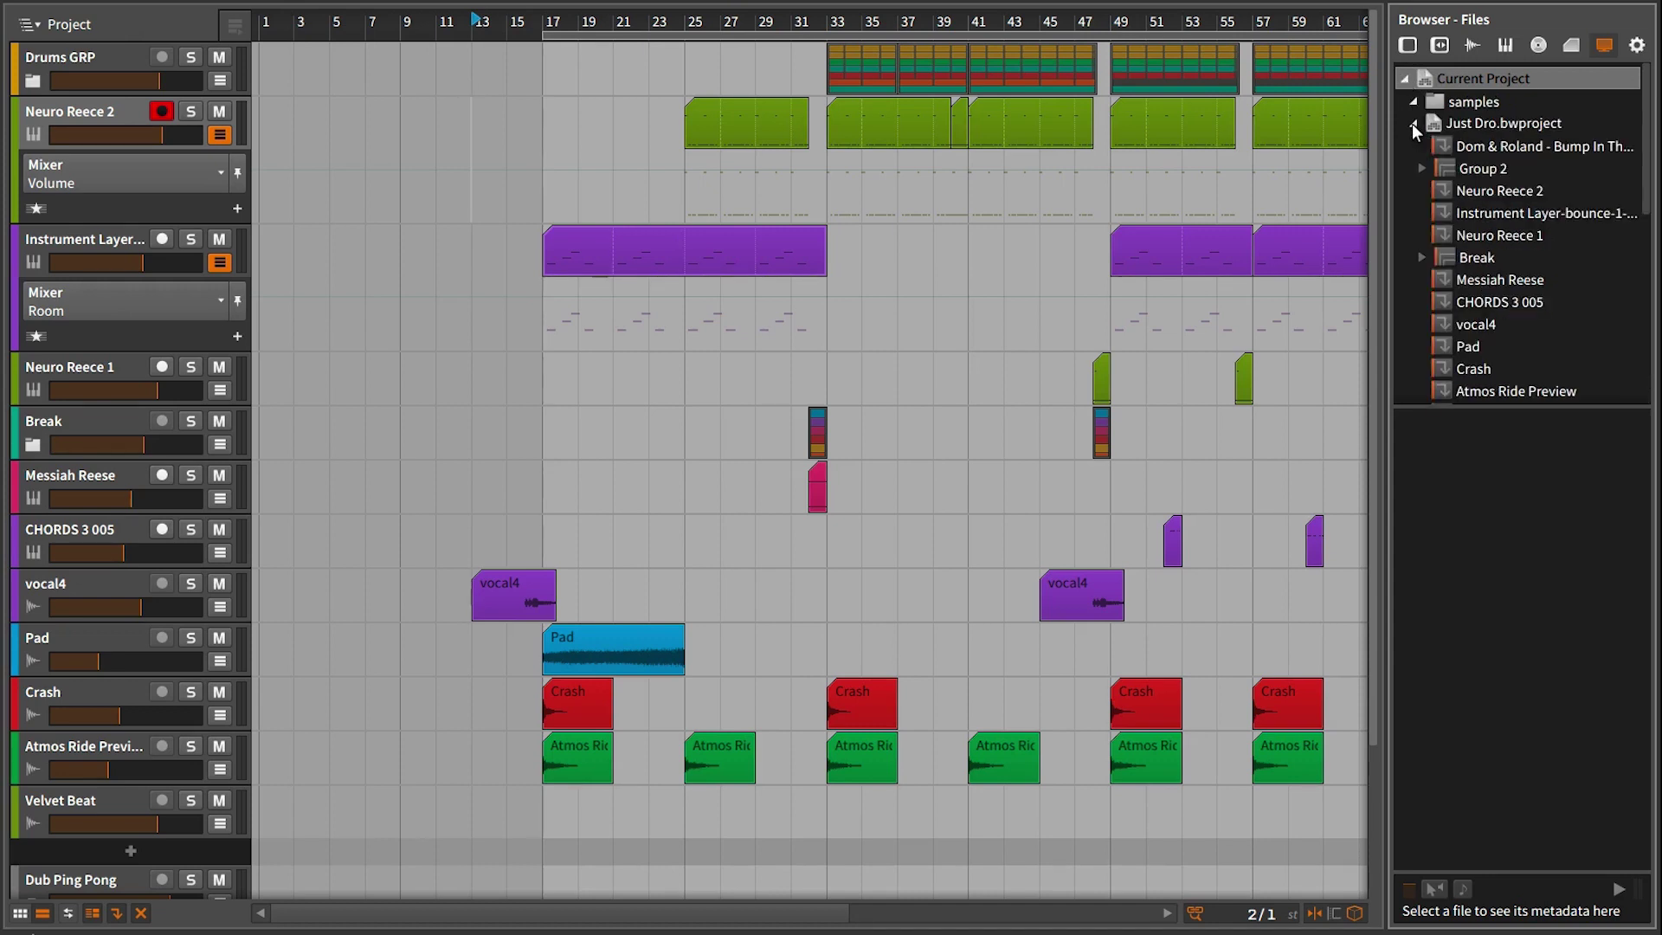
click(1411, 123)
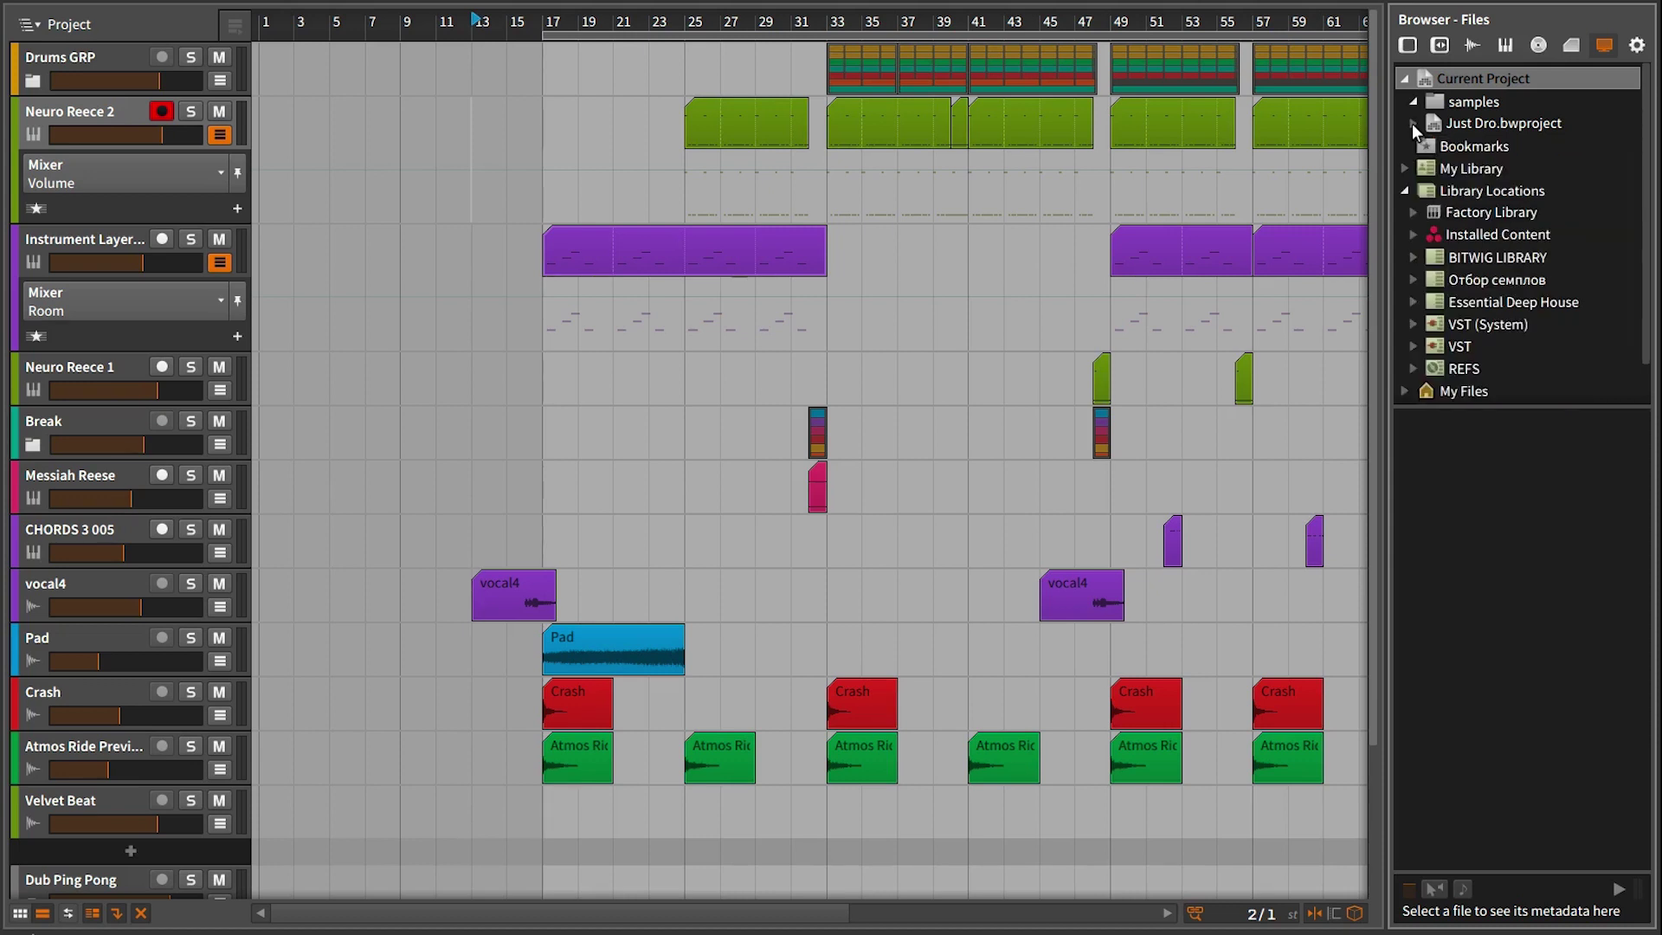
click(1405, 79)
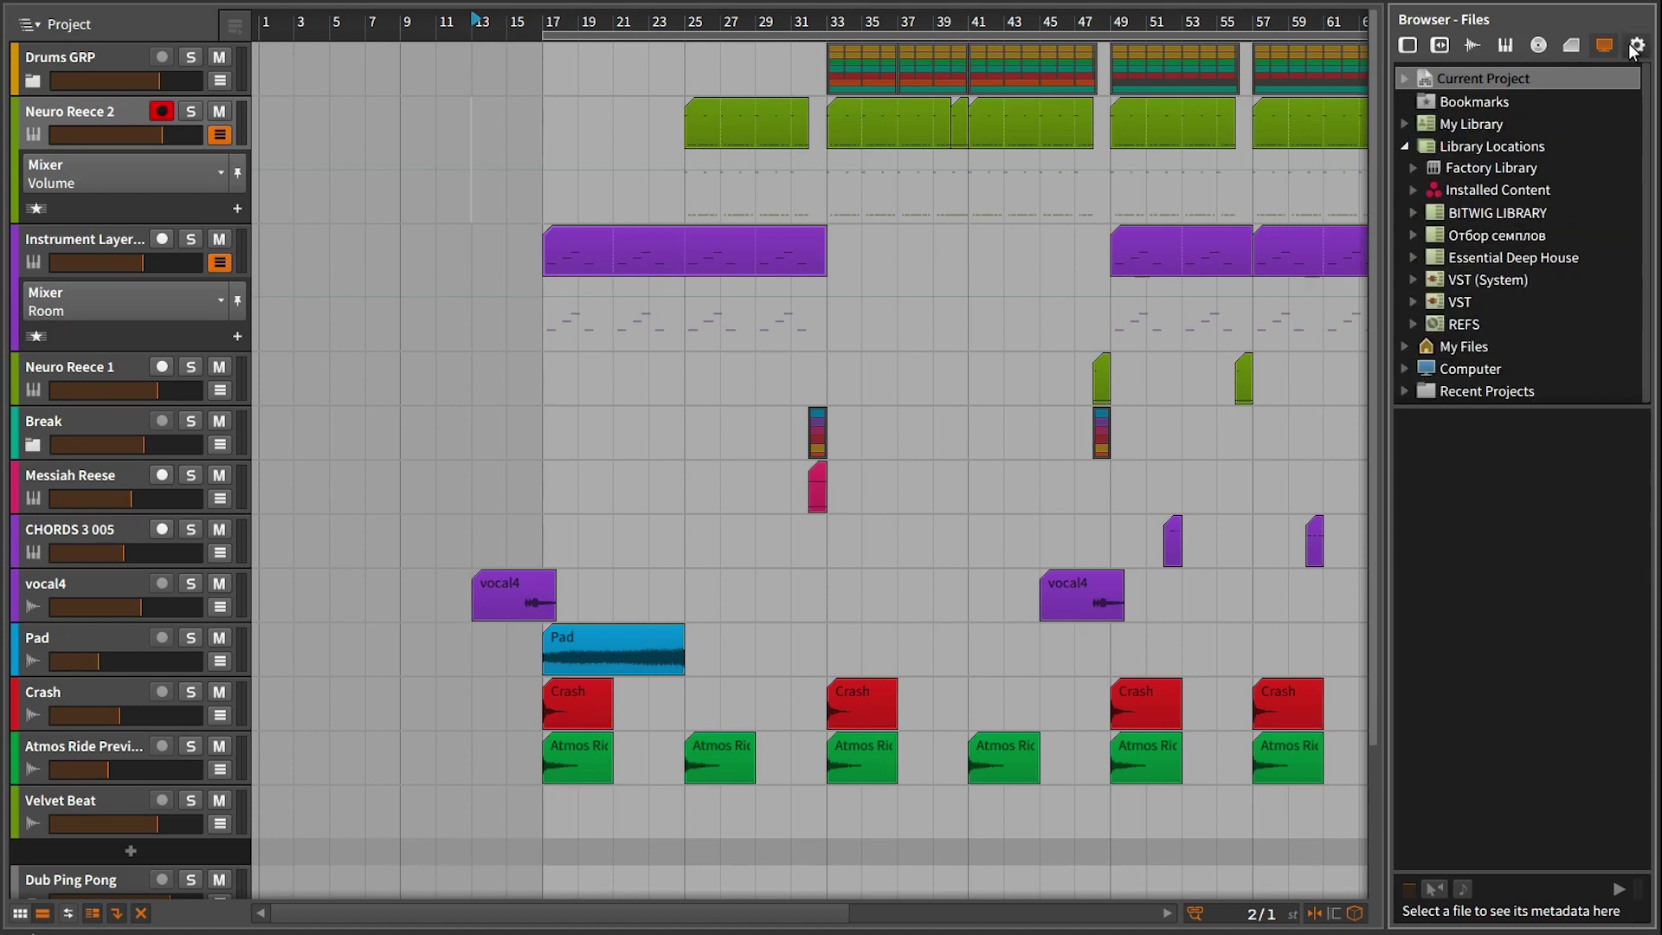
Open the Package Manager from the browser configuration and update the Bitwig Demo Songs package.
click(1636, 45)
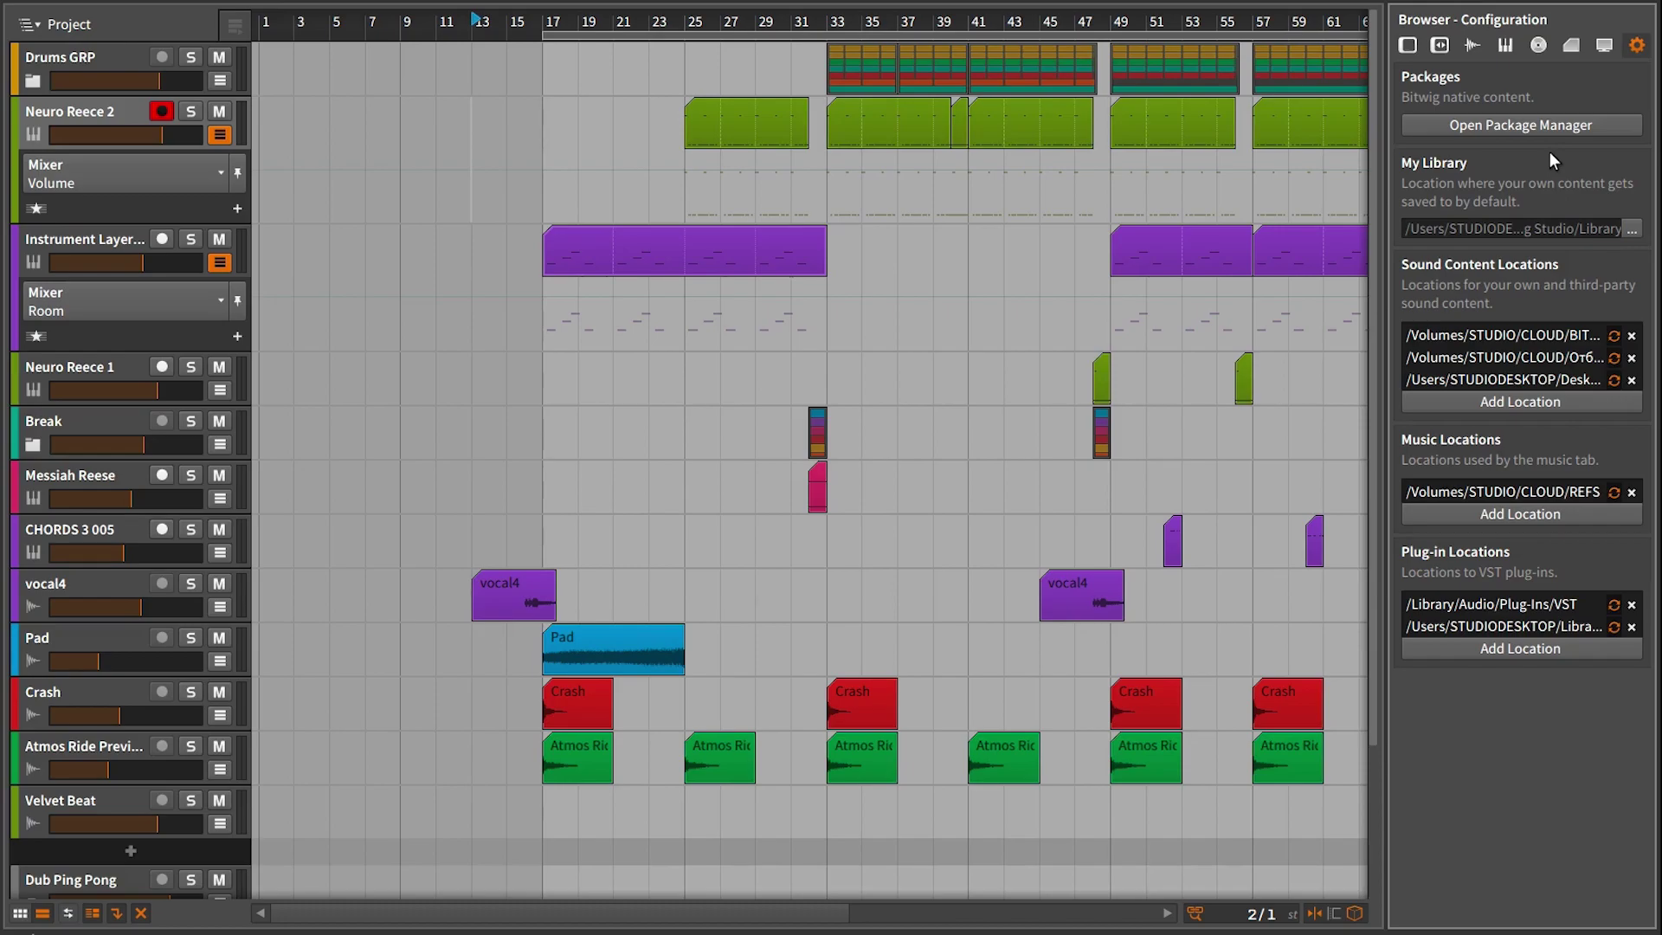
click(1526, 126)
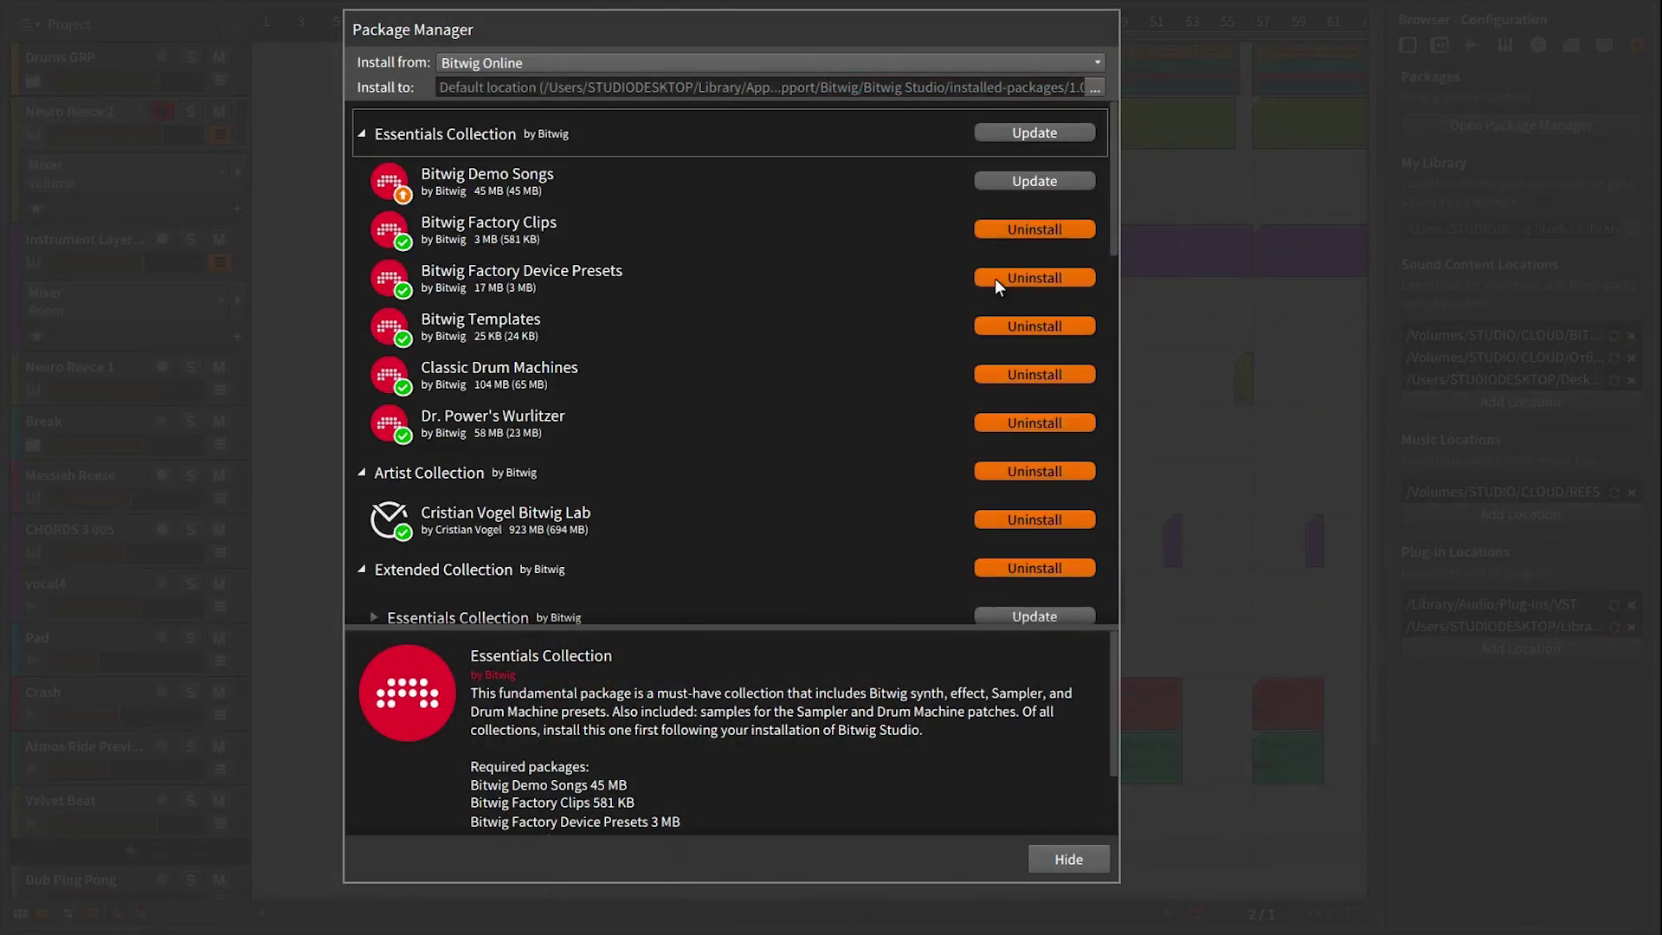
click(1034, 177)
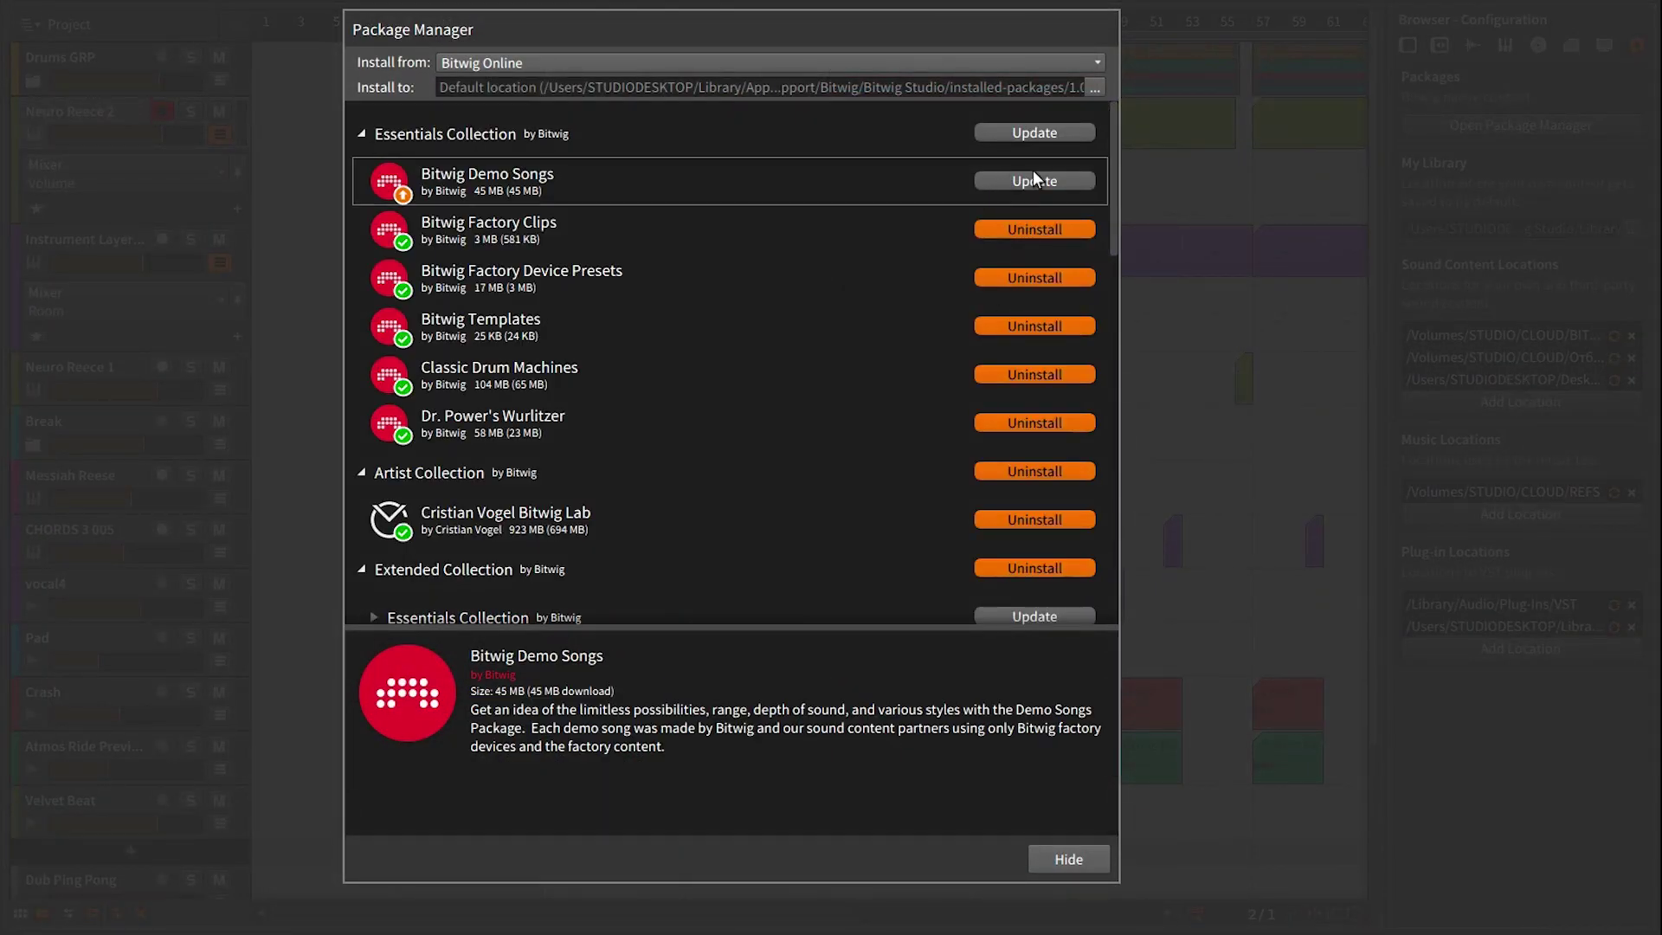
click(1009, 180)
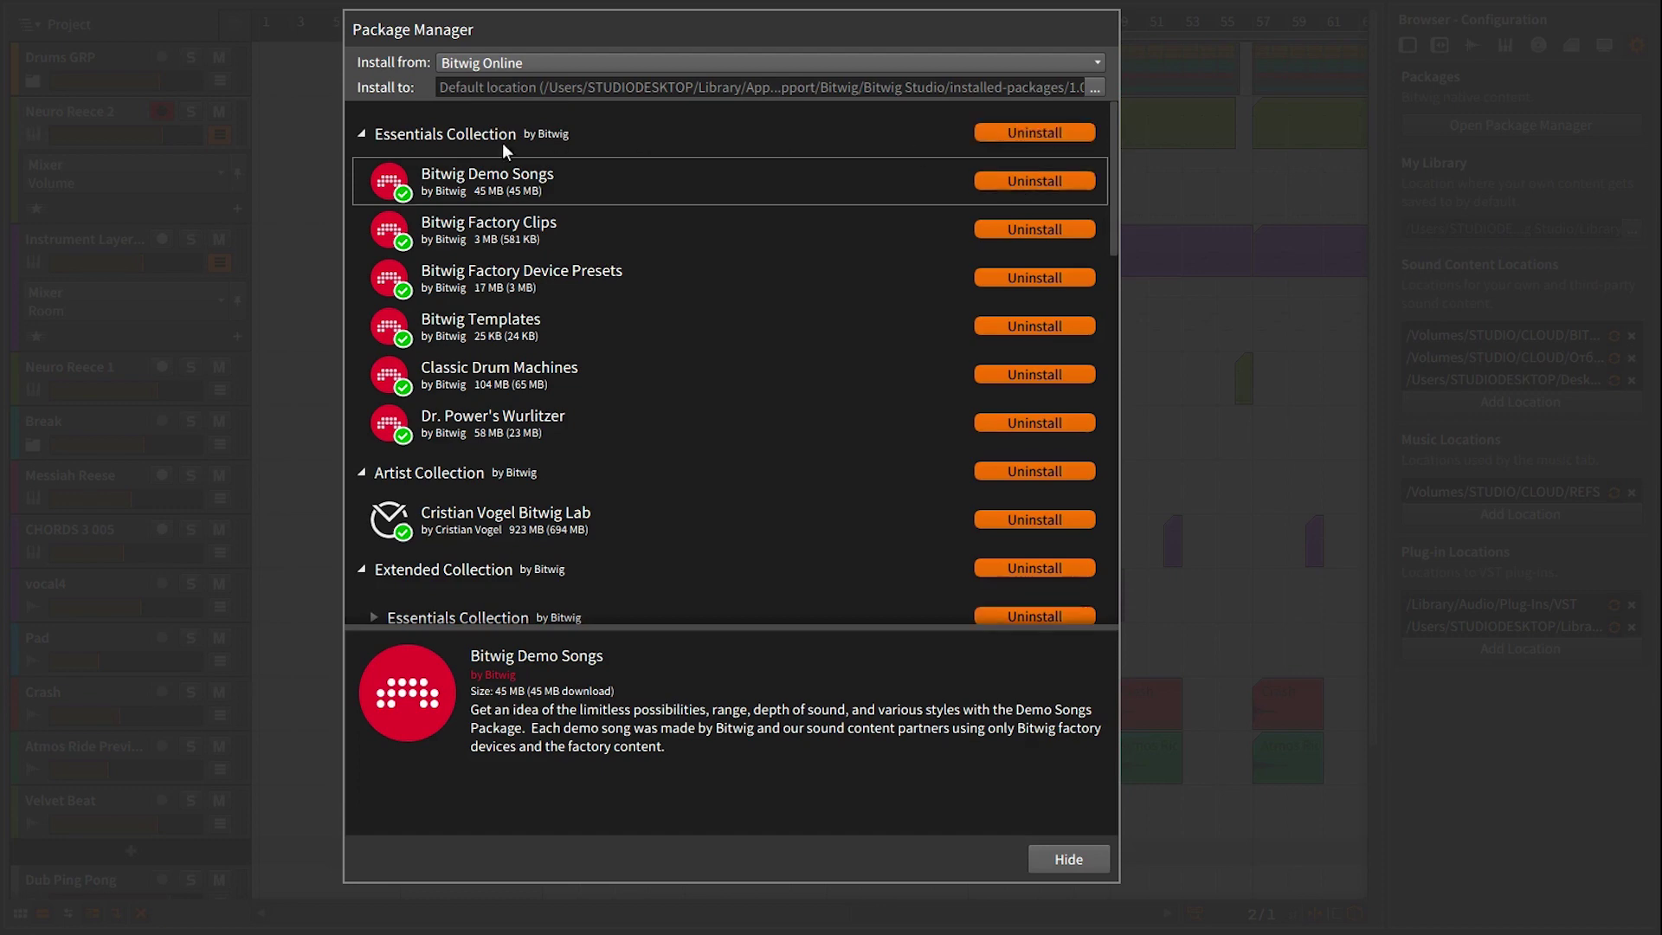
Collapse the Essentials, Artist and Extended collections to review the package list, then hide the Package Manager.
click(367, 132)
click(362, 180)
click(360, 229)
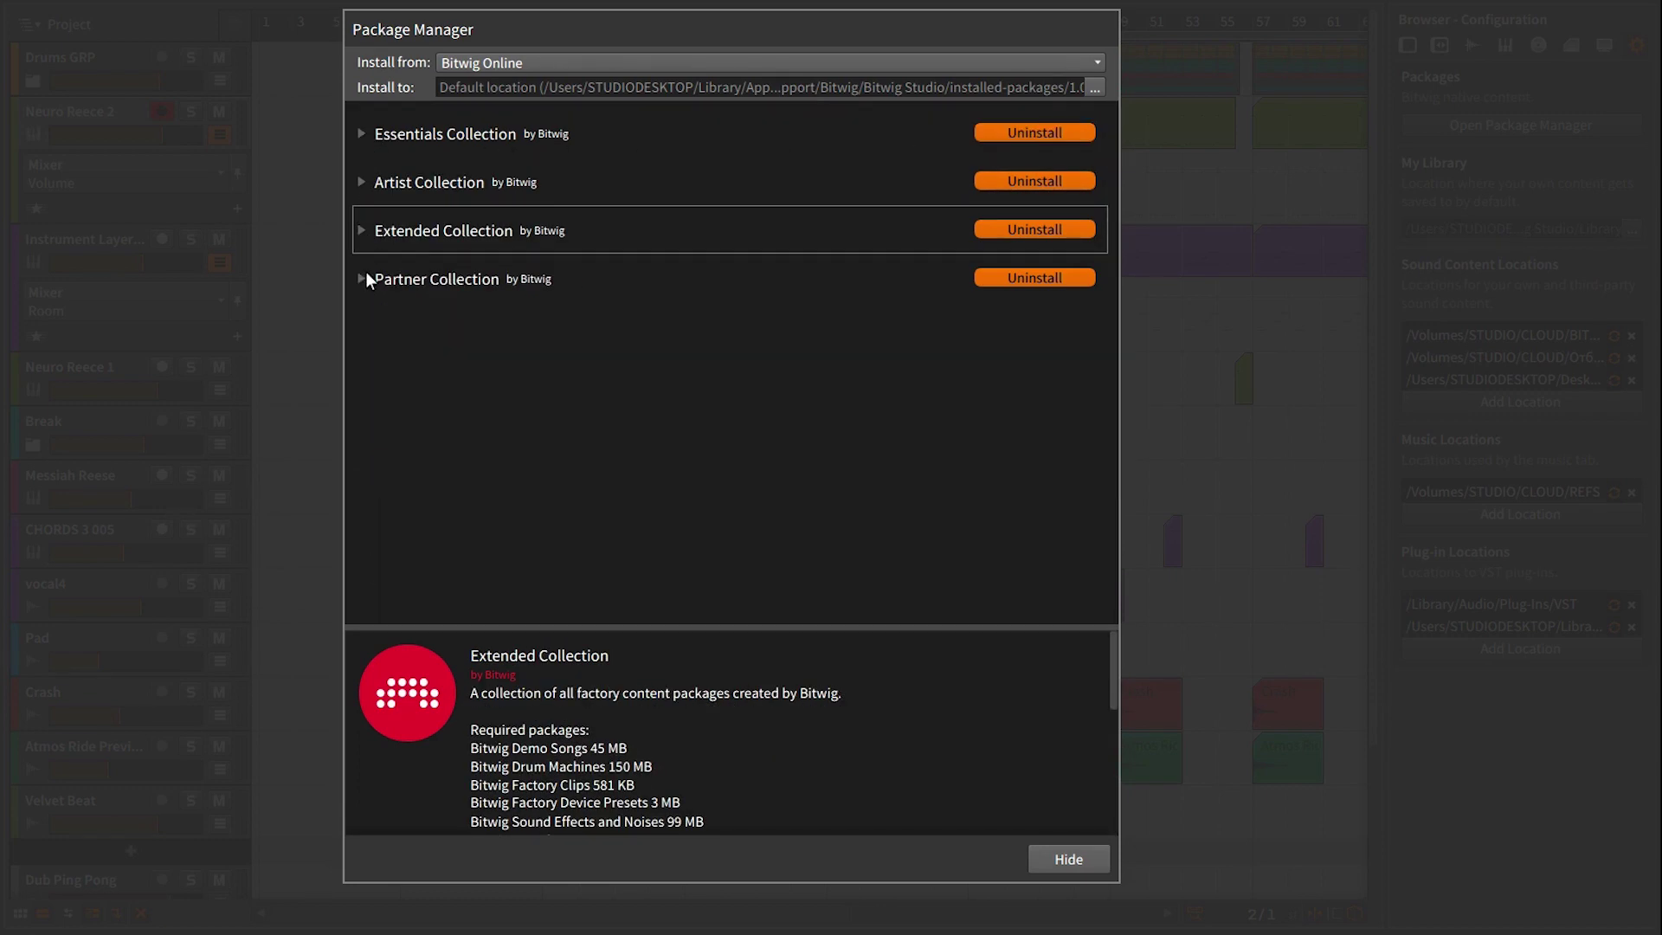
click(1045, 855)
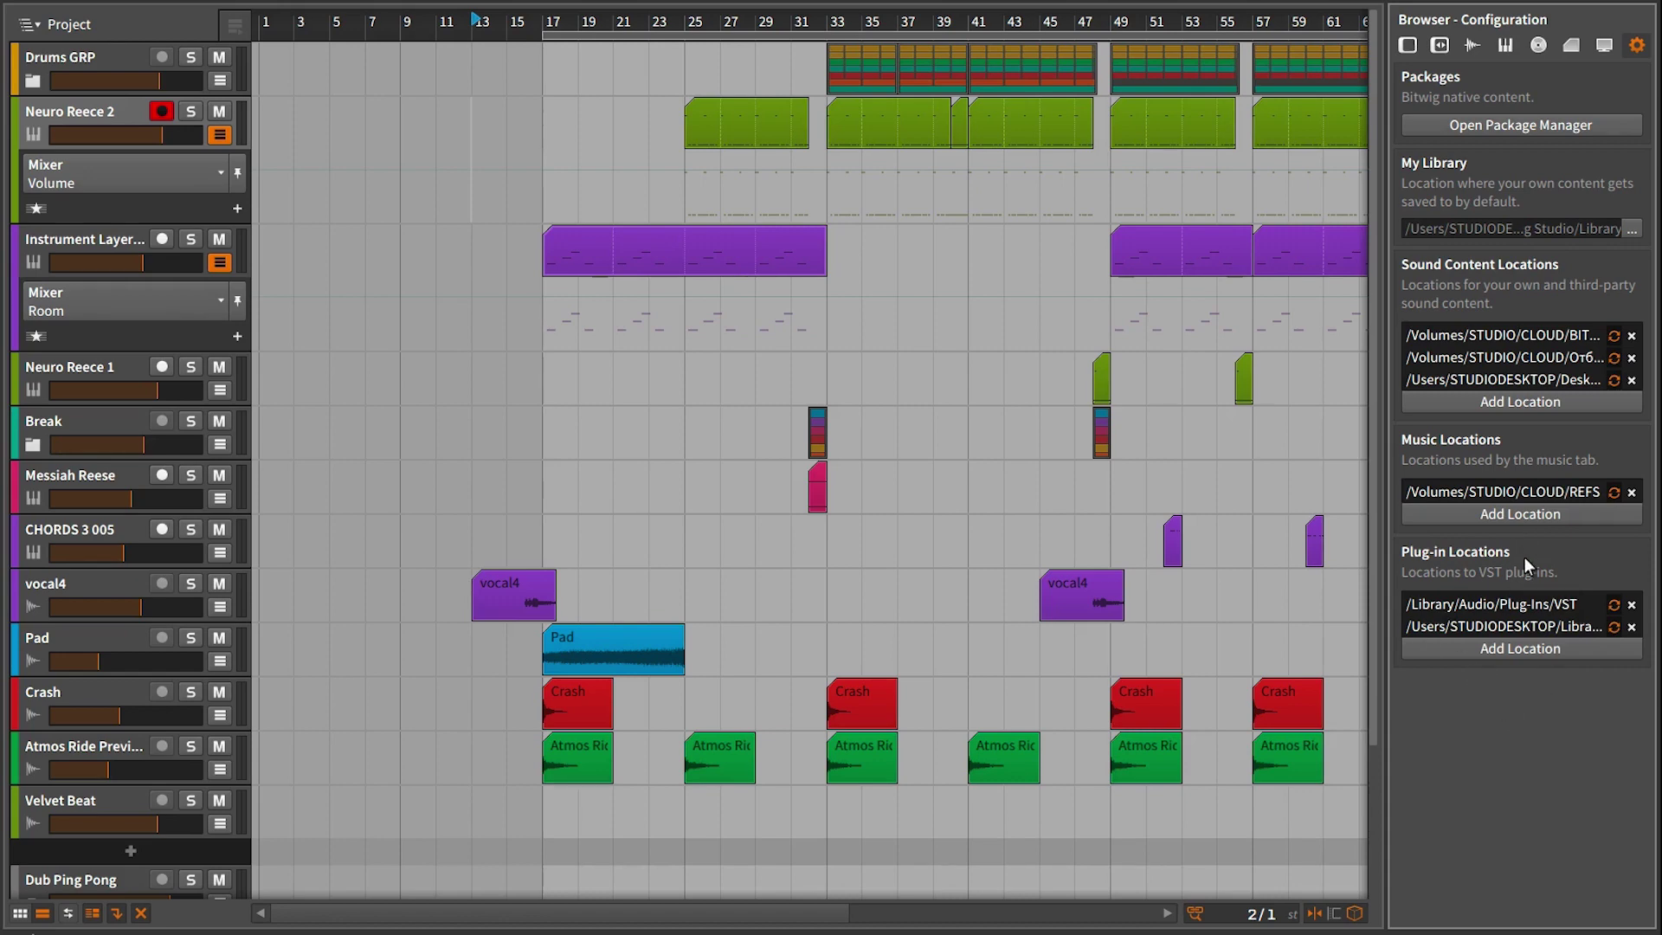
Return to the device browser and inspect its filter sections, including Collection, Location, File Type, Device Type and Creator.
click(1407, 46)
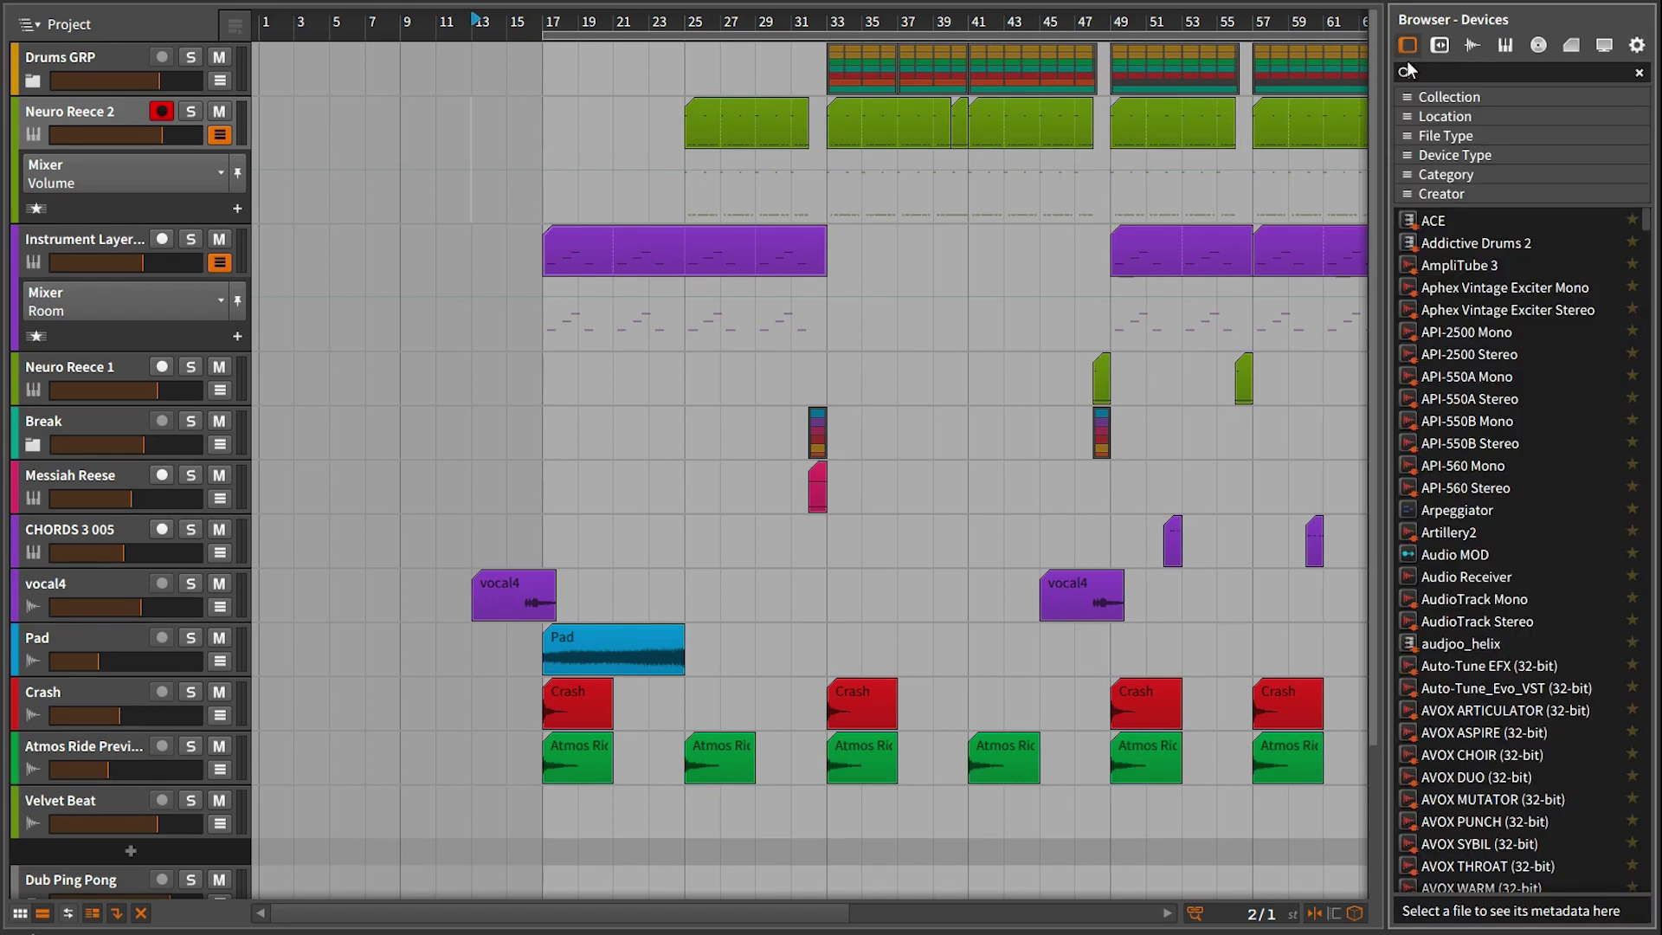
click(1407, 98)
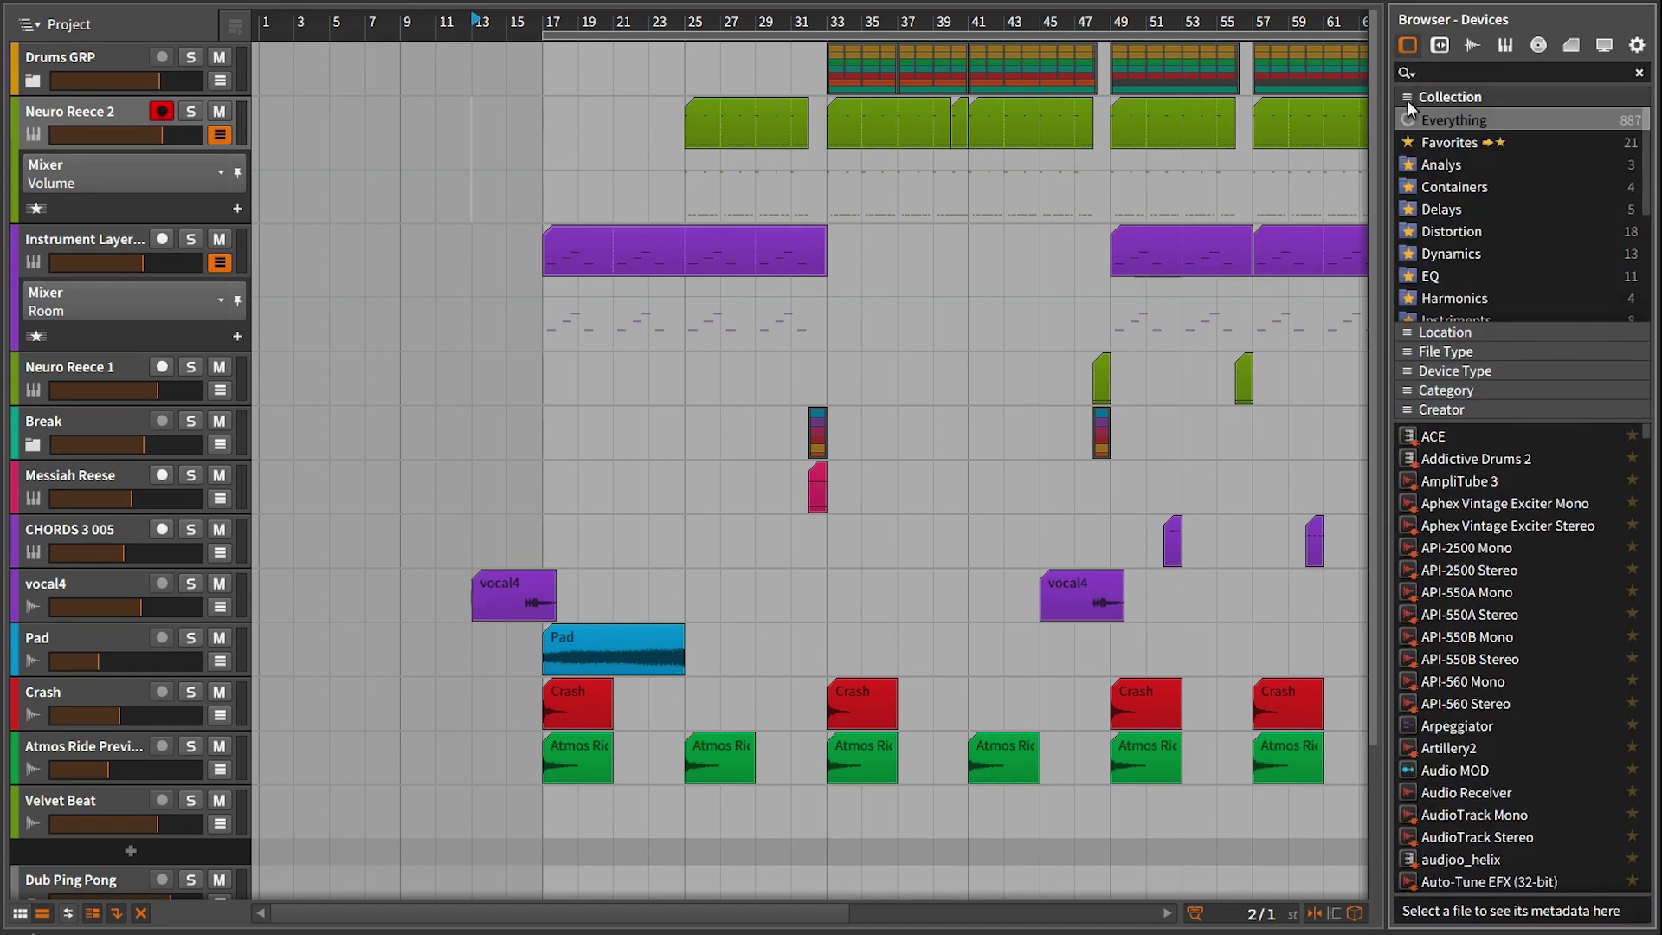
click(1409, 327)
click(1406, 351)
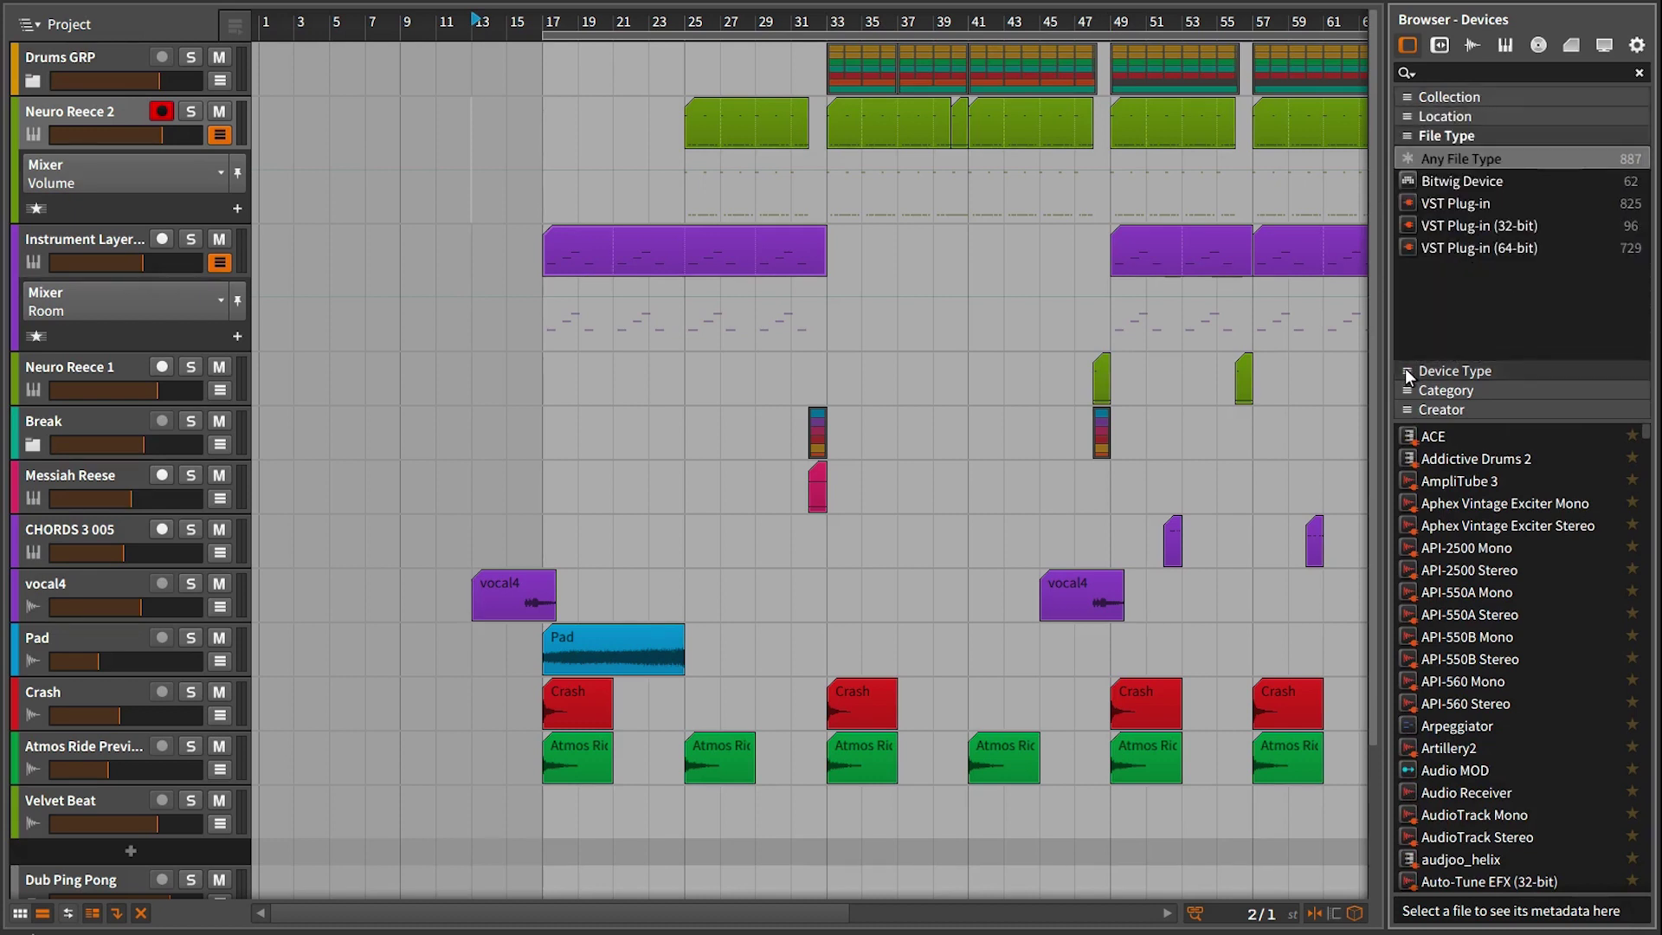
click(1404, 369)
click(1404, 407)
click(1404, 408)
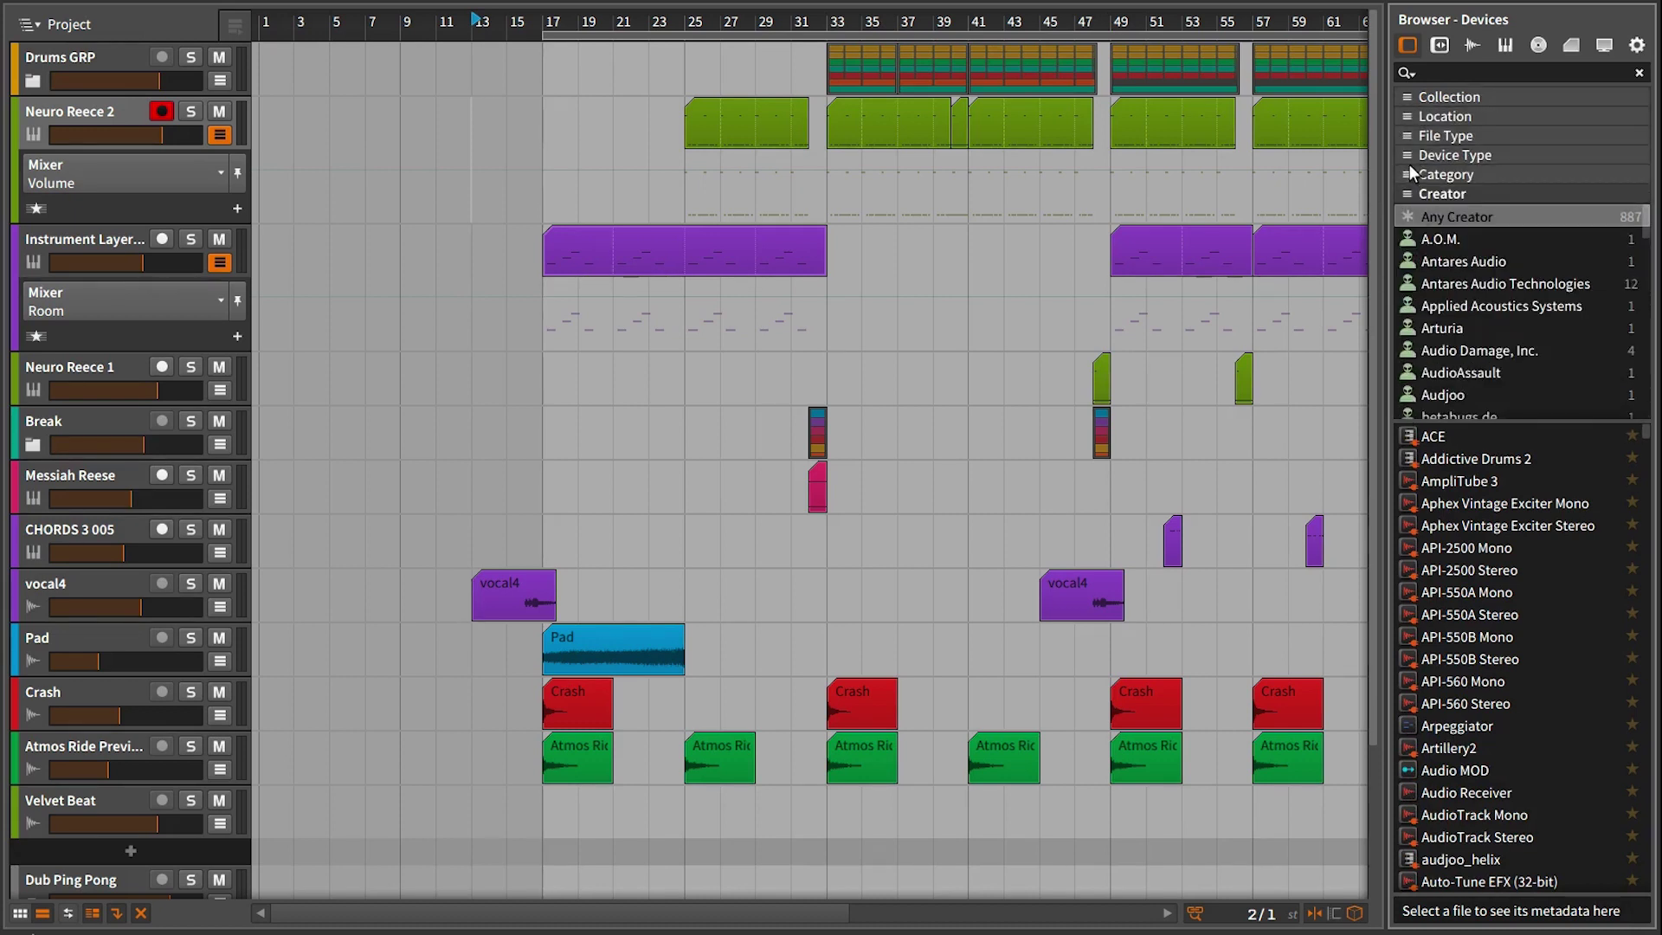
Hide the File Type, Category, Creator and Device Type filter sections of the device browser.
click(1405, 96)
right_click(1447, 113)
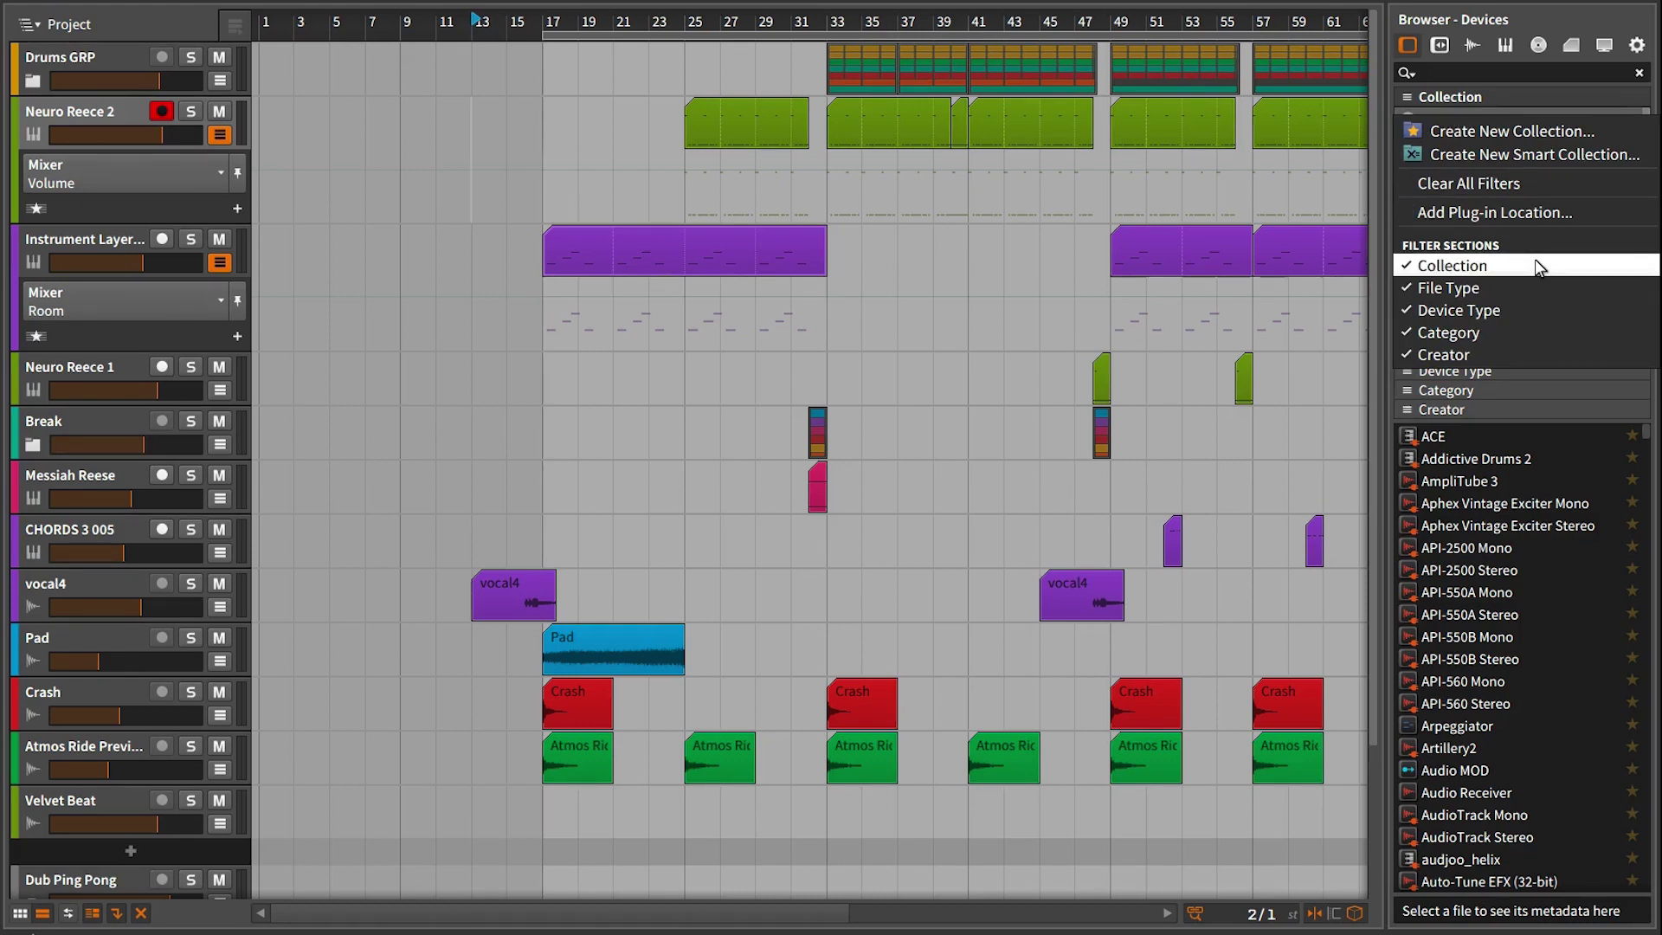
click(1472, 281)
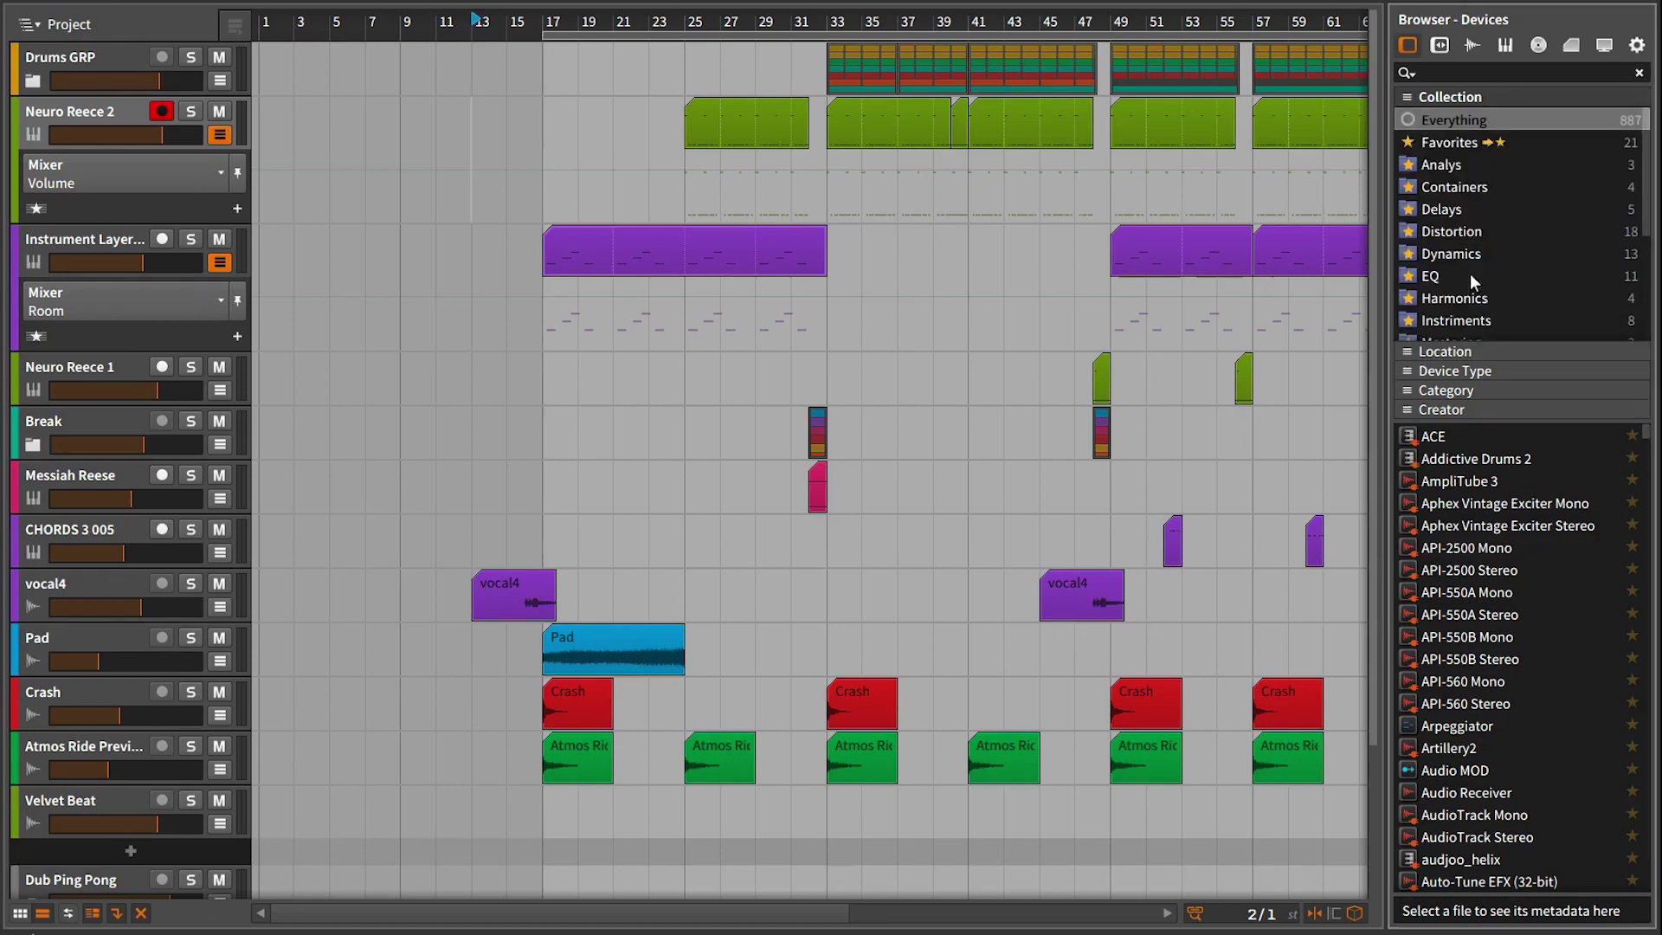
right_click(1453, 113)
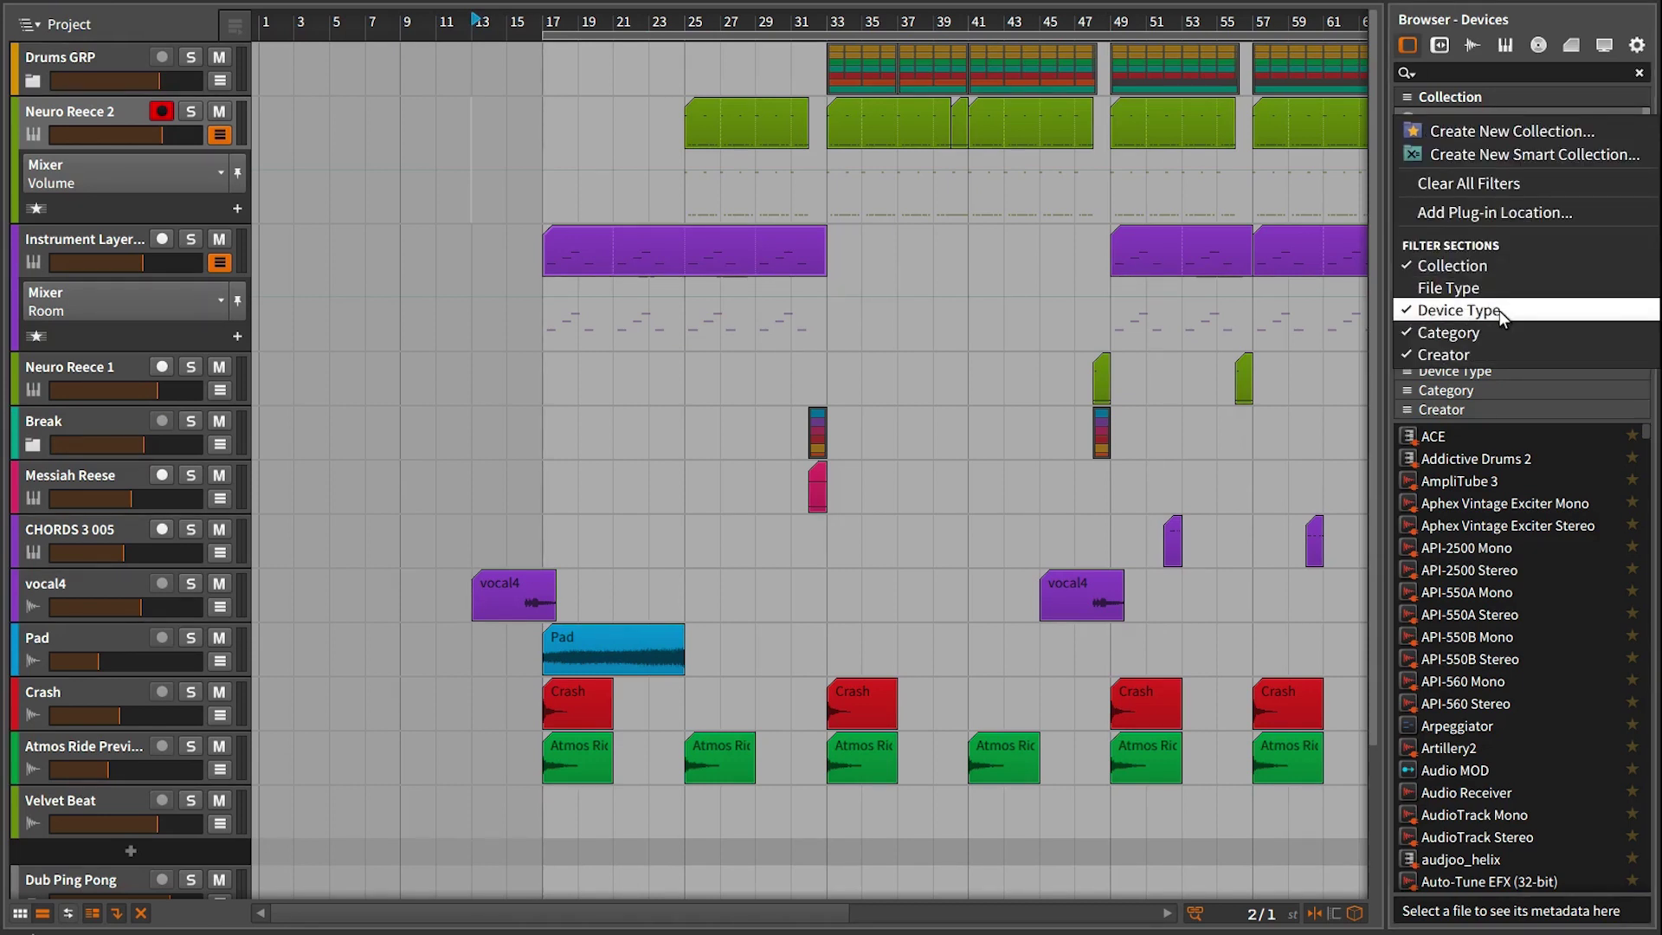
click(1479, 332)
right_click(1461, 111)
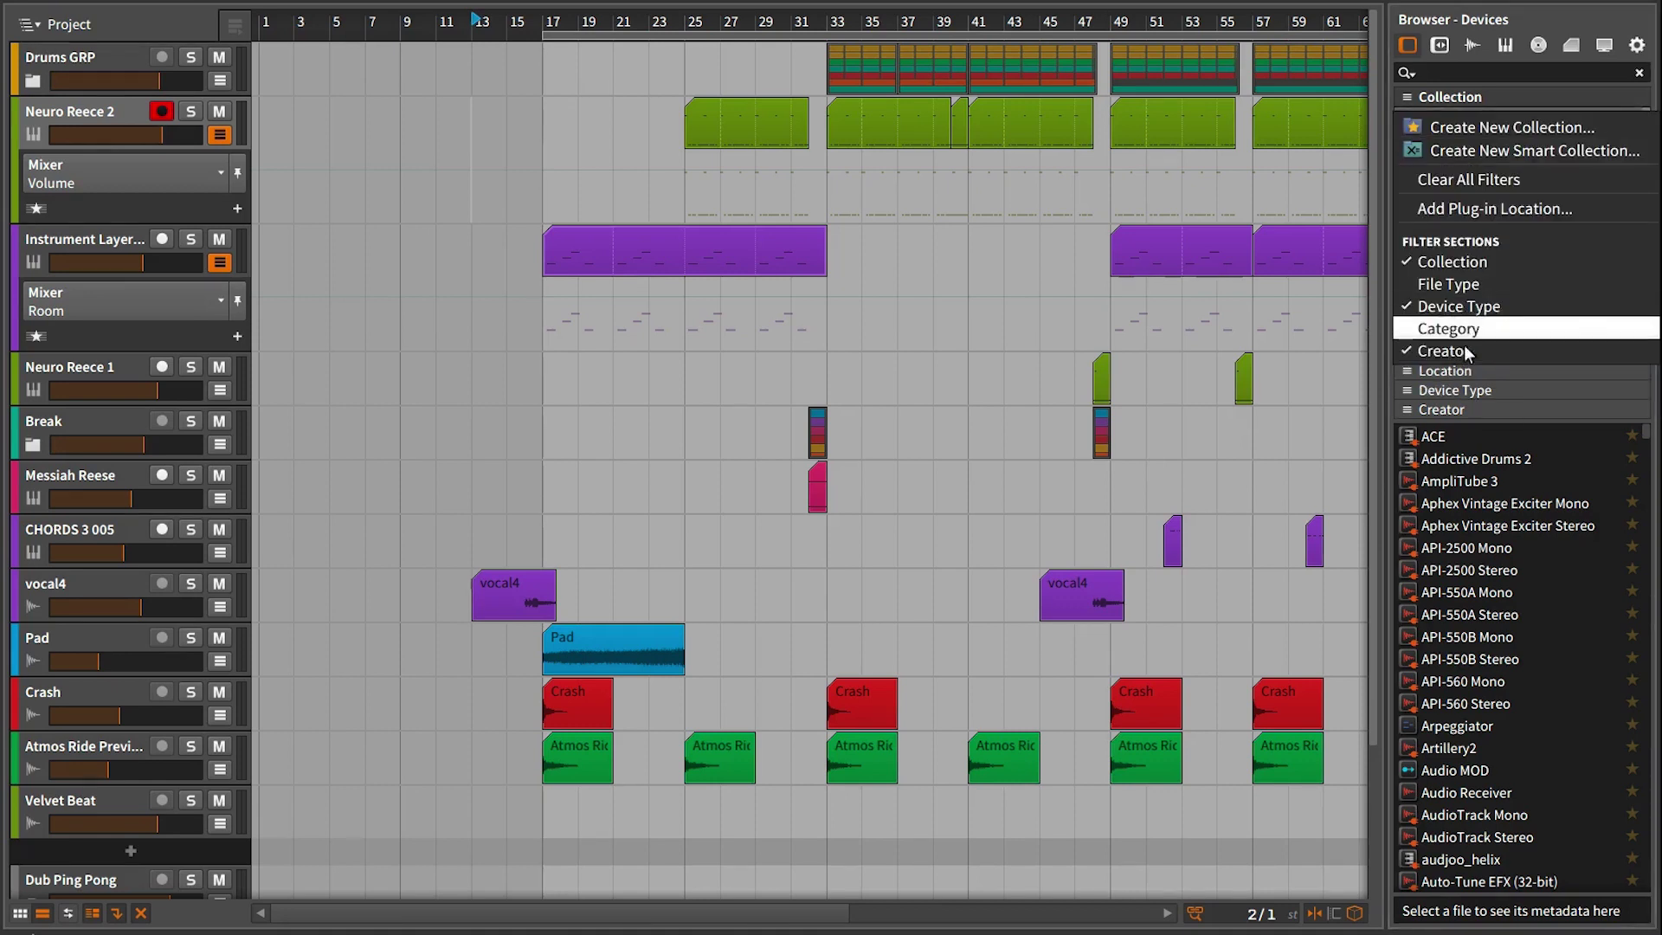
click(1468, 350)
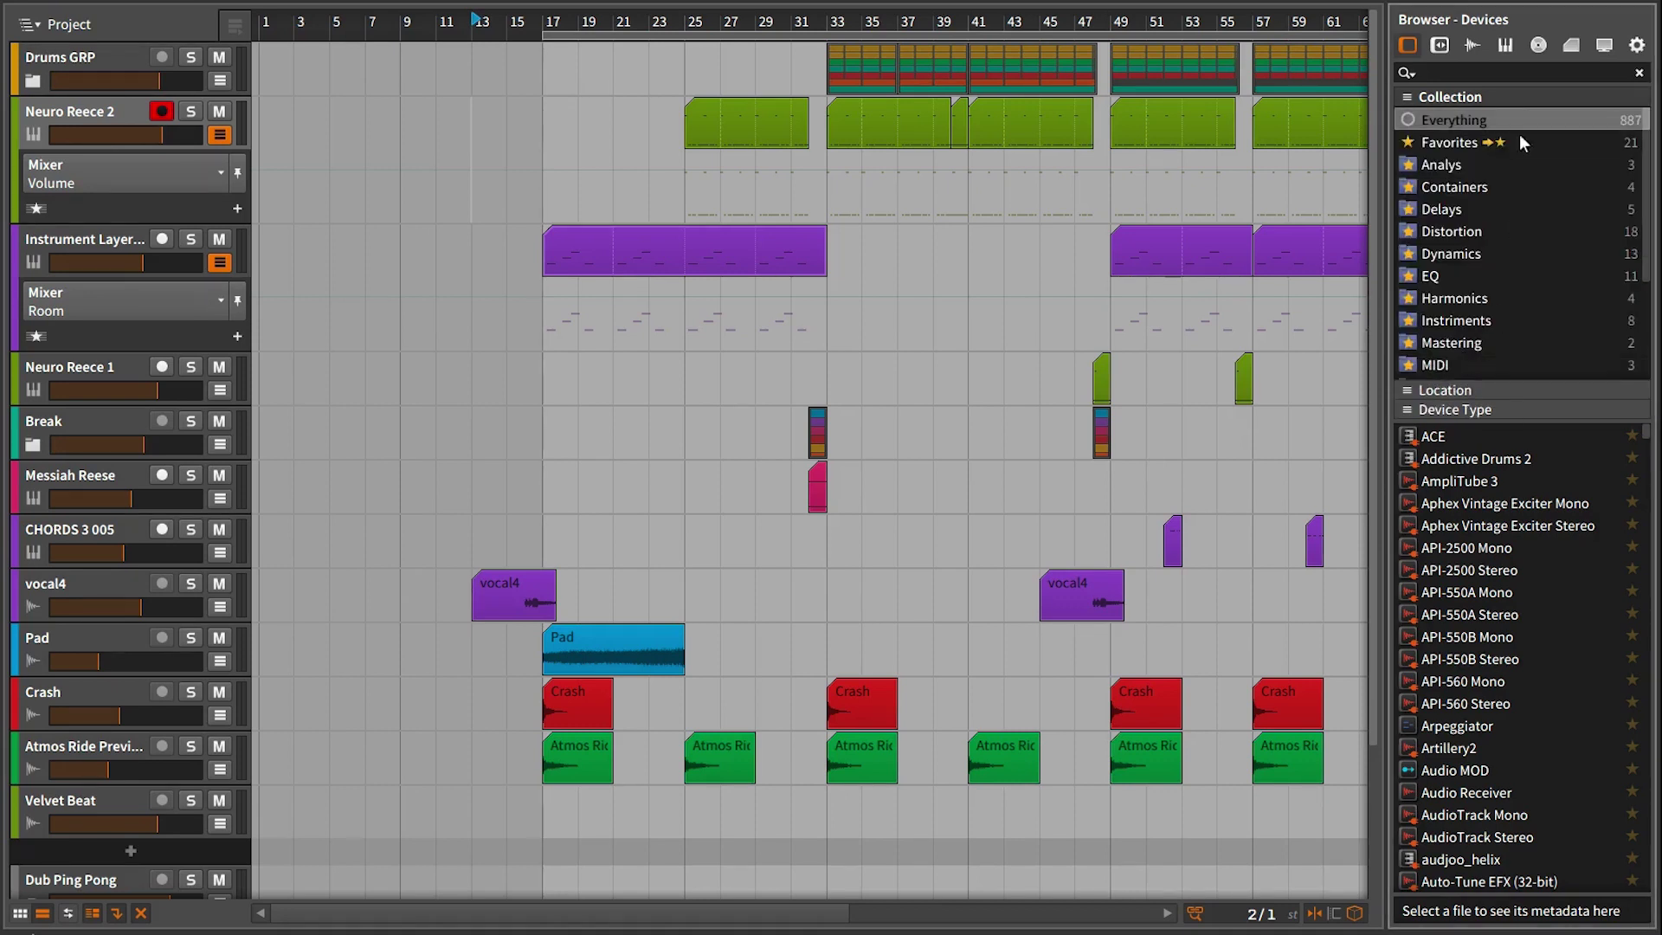
right_click(1462, 114)
click(1467, 478)
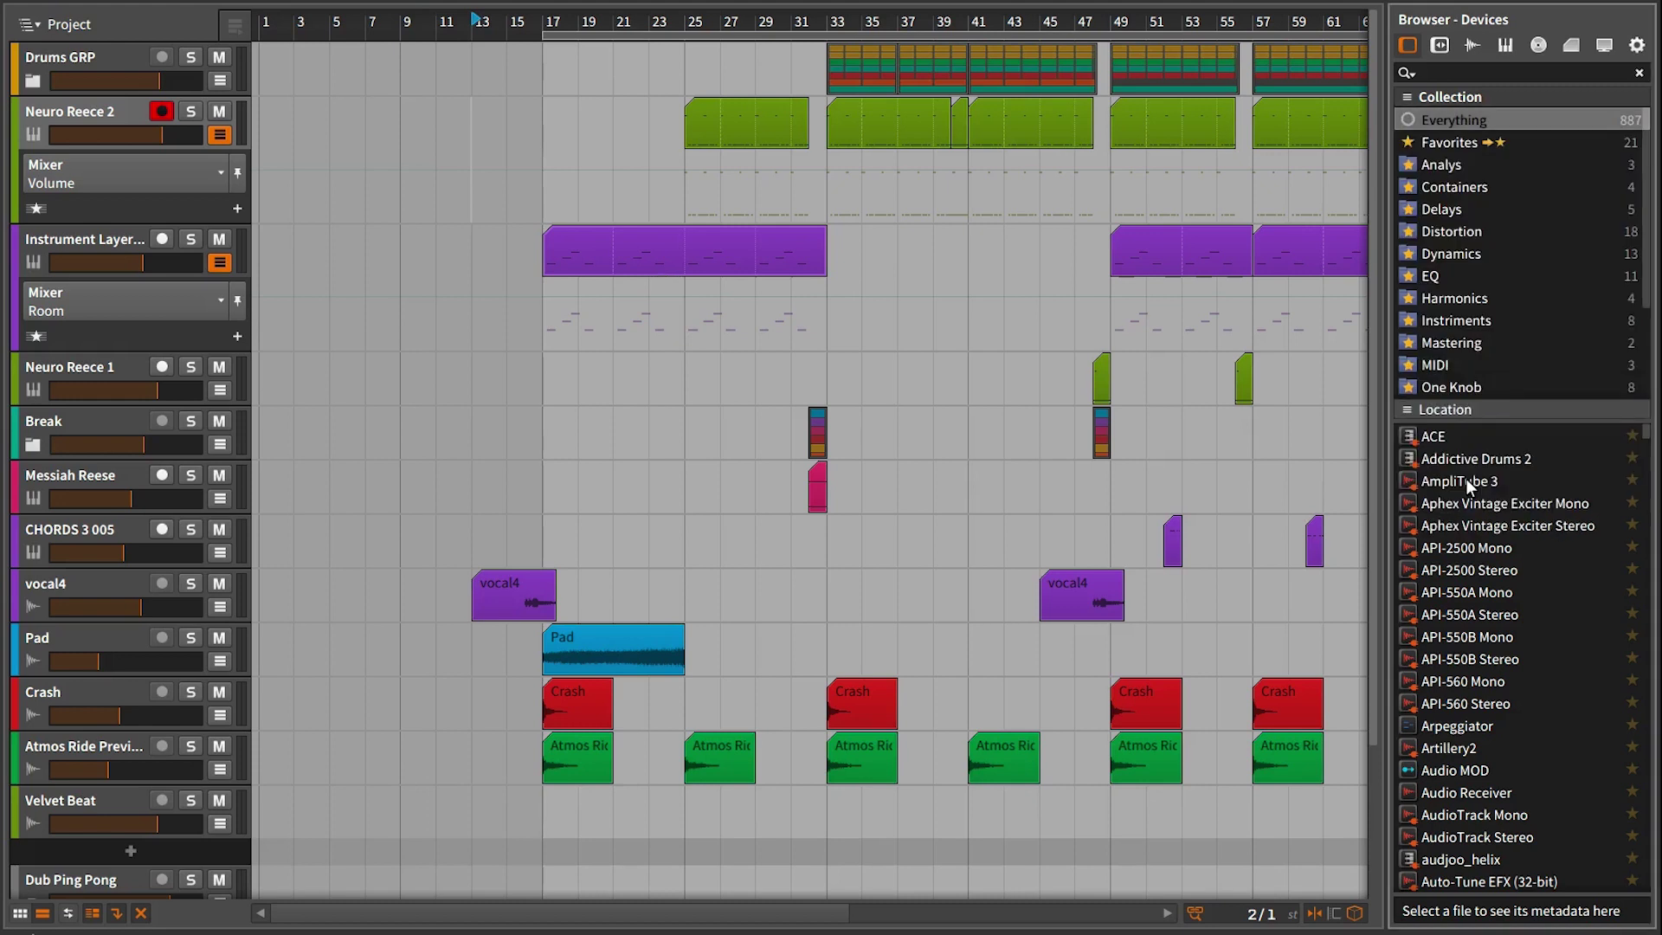
Check the entries under the Location and Collection filters, then collapse both sections.
click(1437, 97)
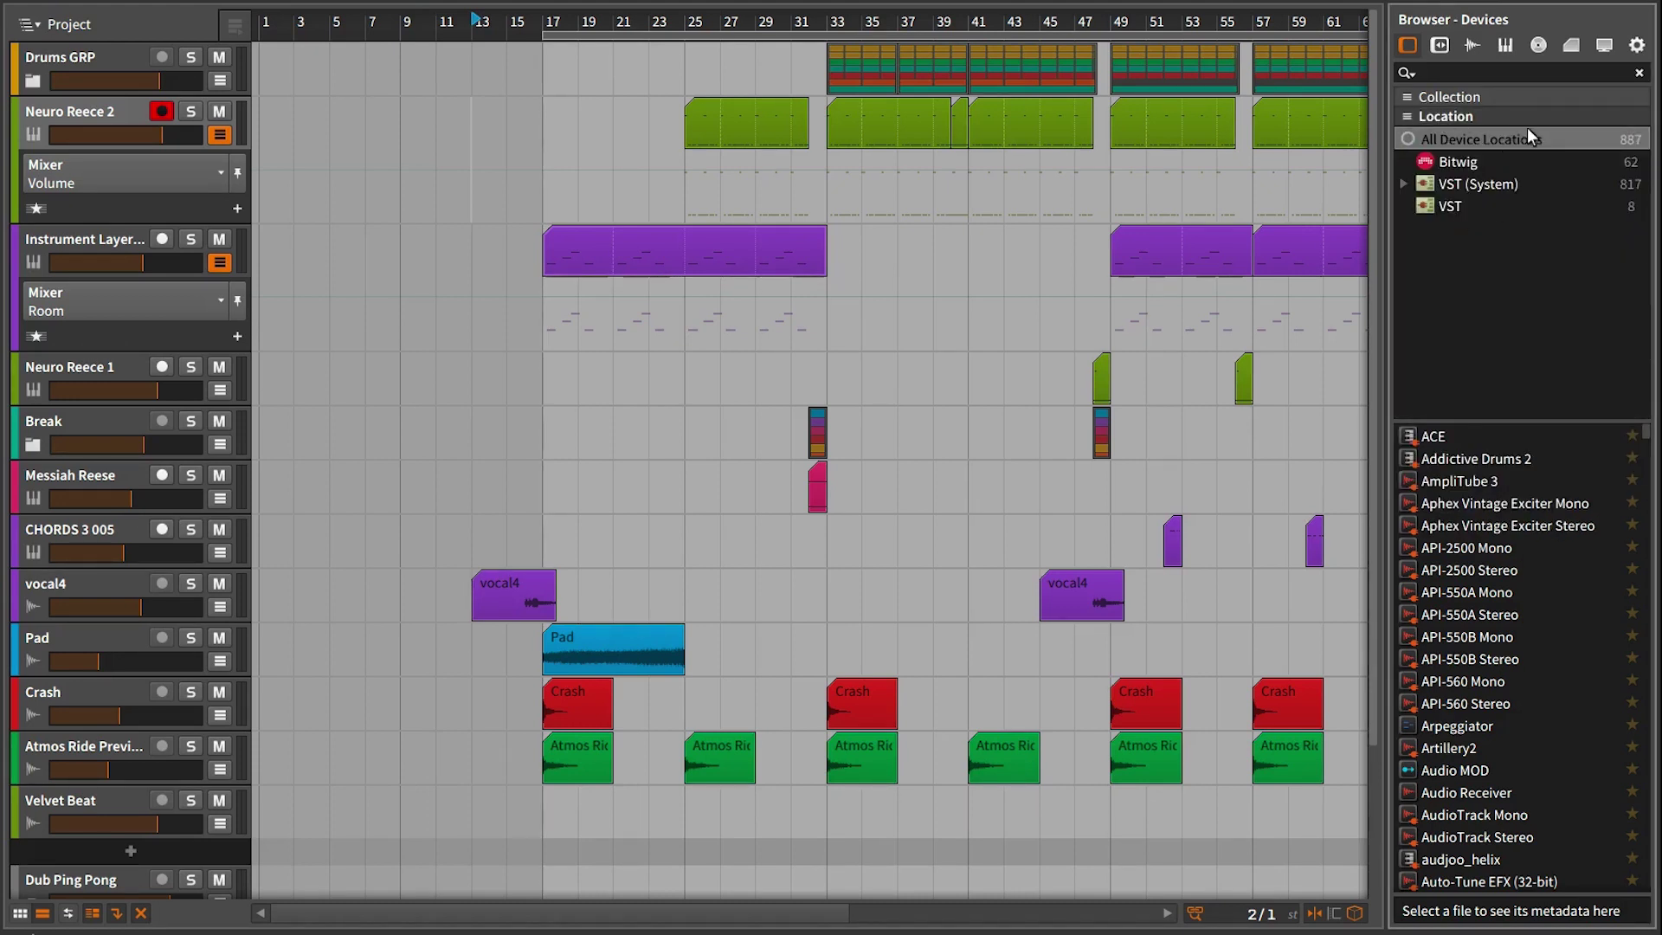
click(1408, 98)
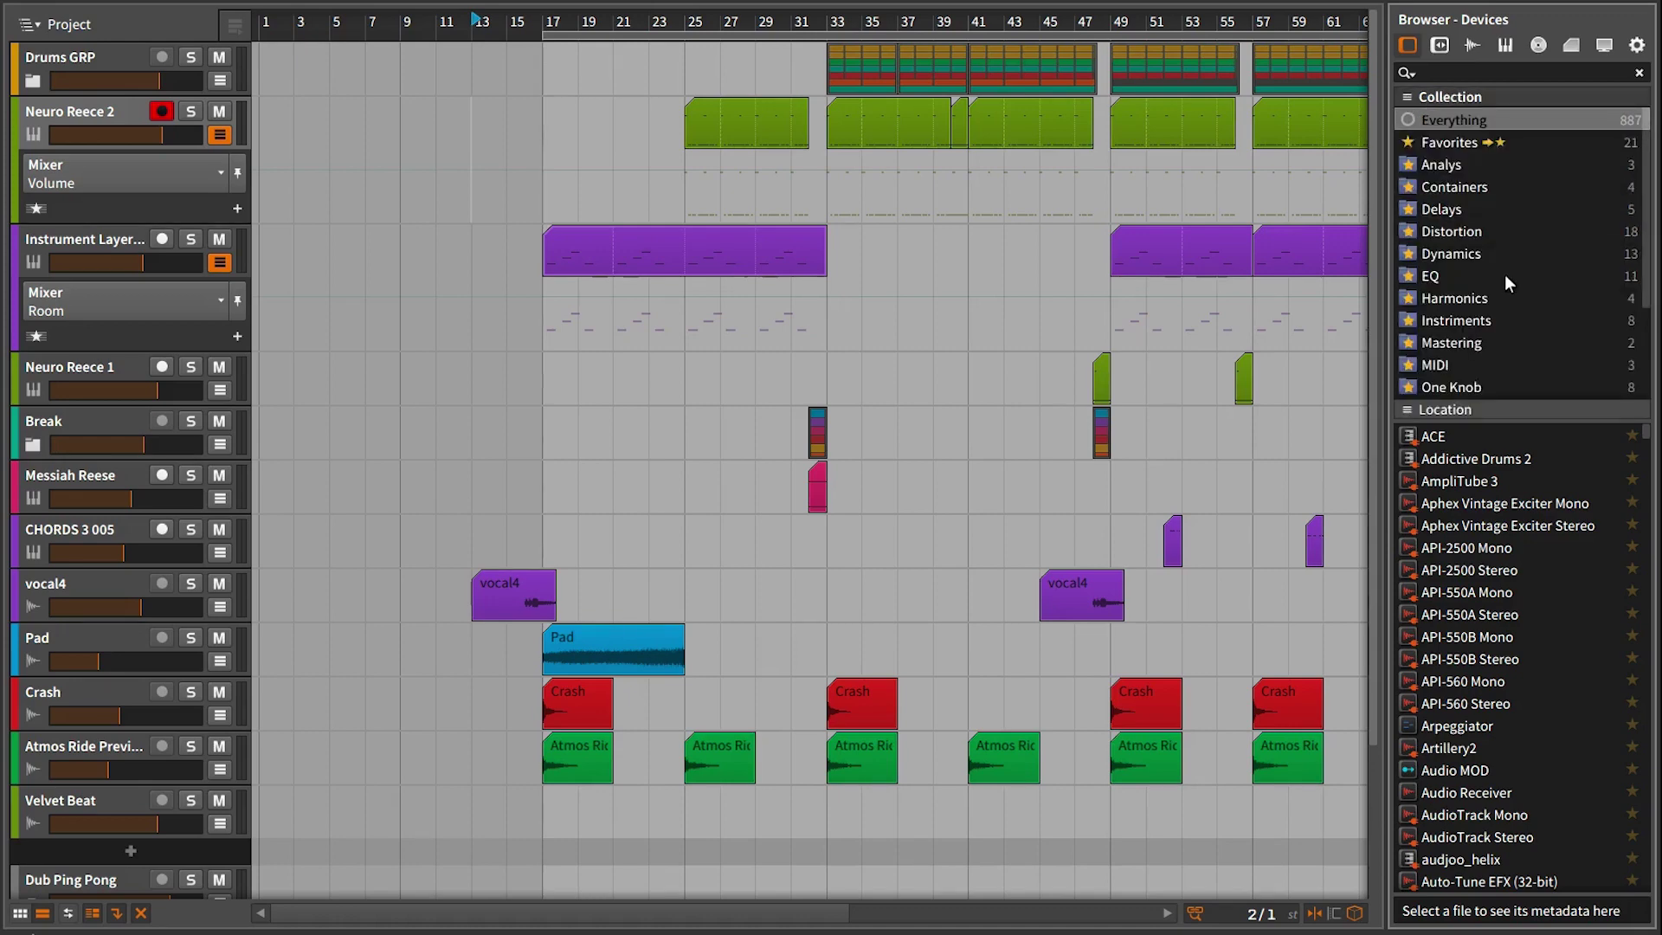
click(1407, 98)
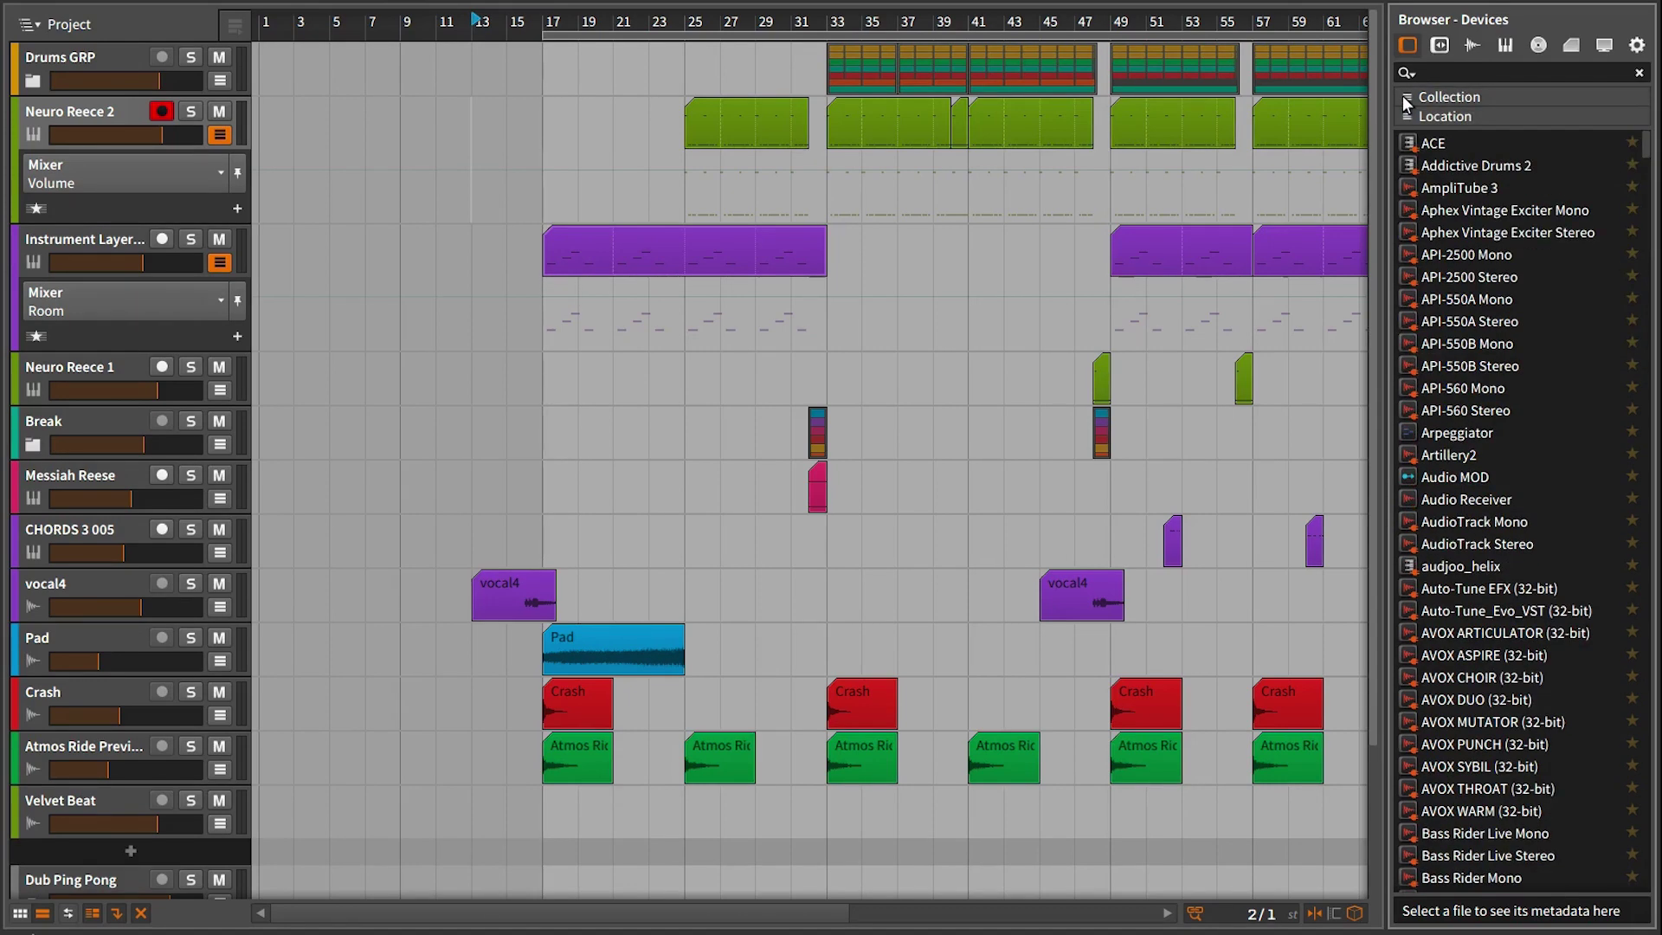
Search the devices for "Mass" and clear the search.
click(1459, 73)
text(Mass)
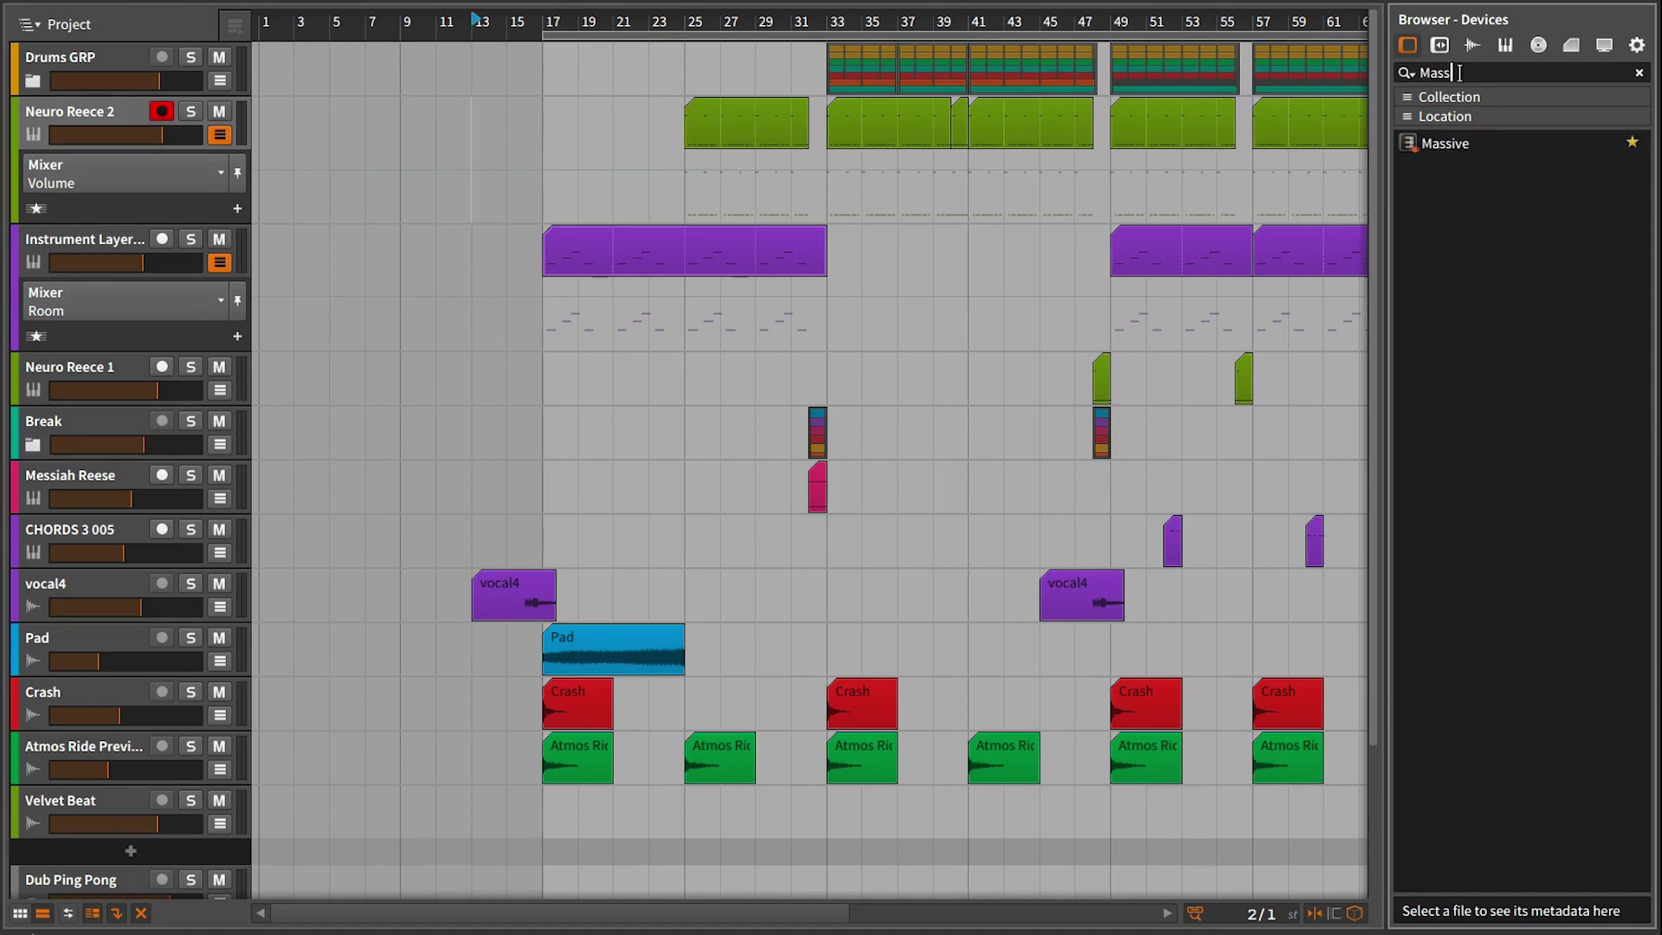
key(BackSpace)
key(BackSpace)
key(BackSpace)
key(BackSpace)
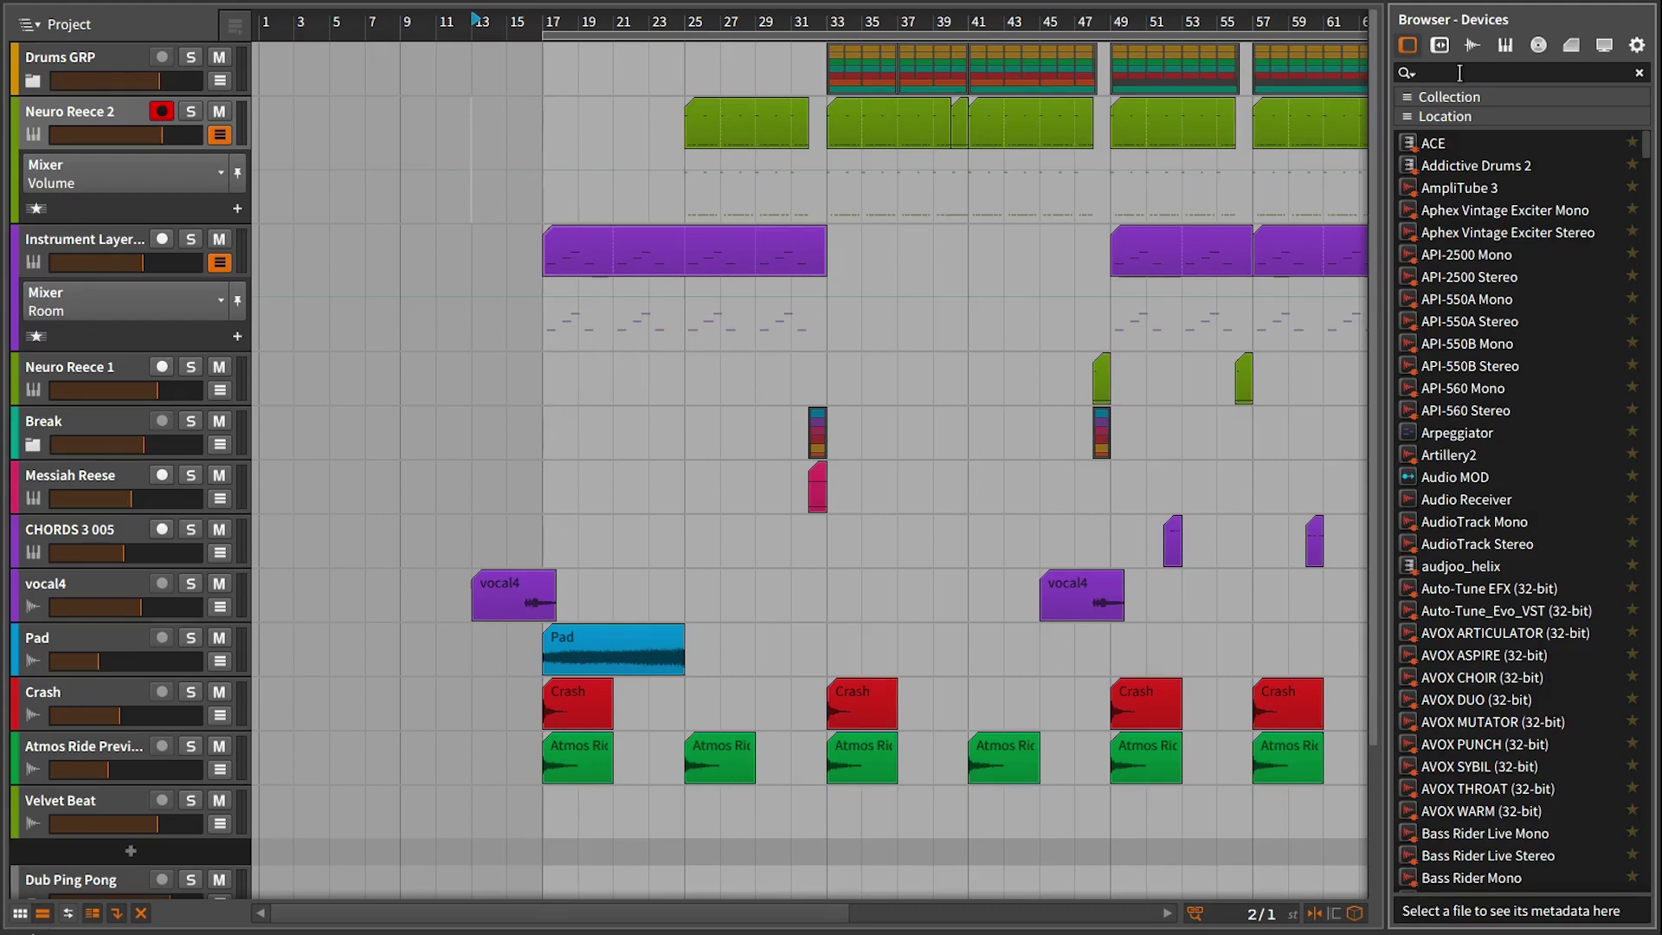
Search the devices with the partial words "Ma na" and clear the search.
text(Ma)
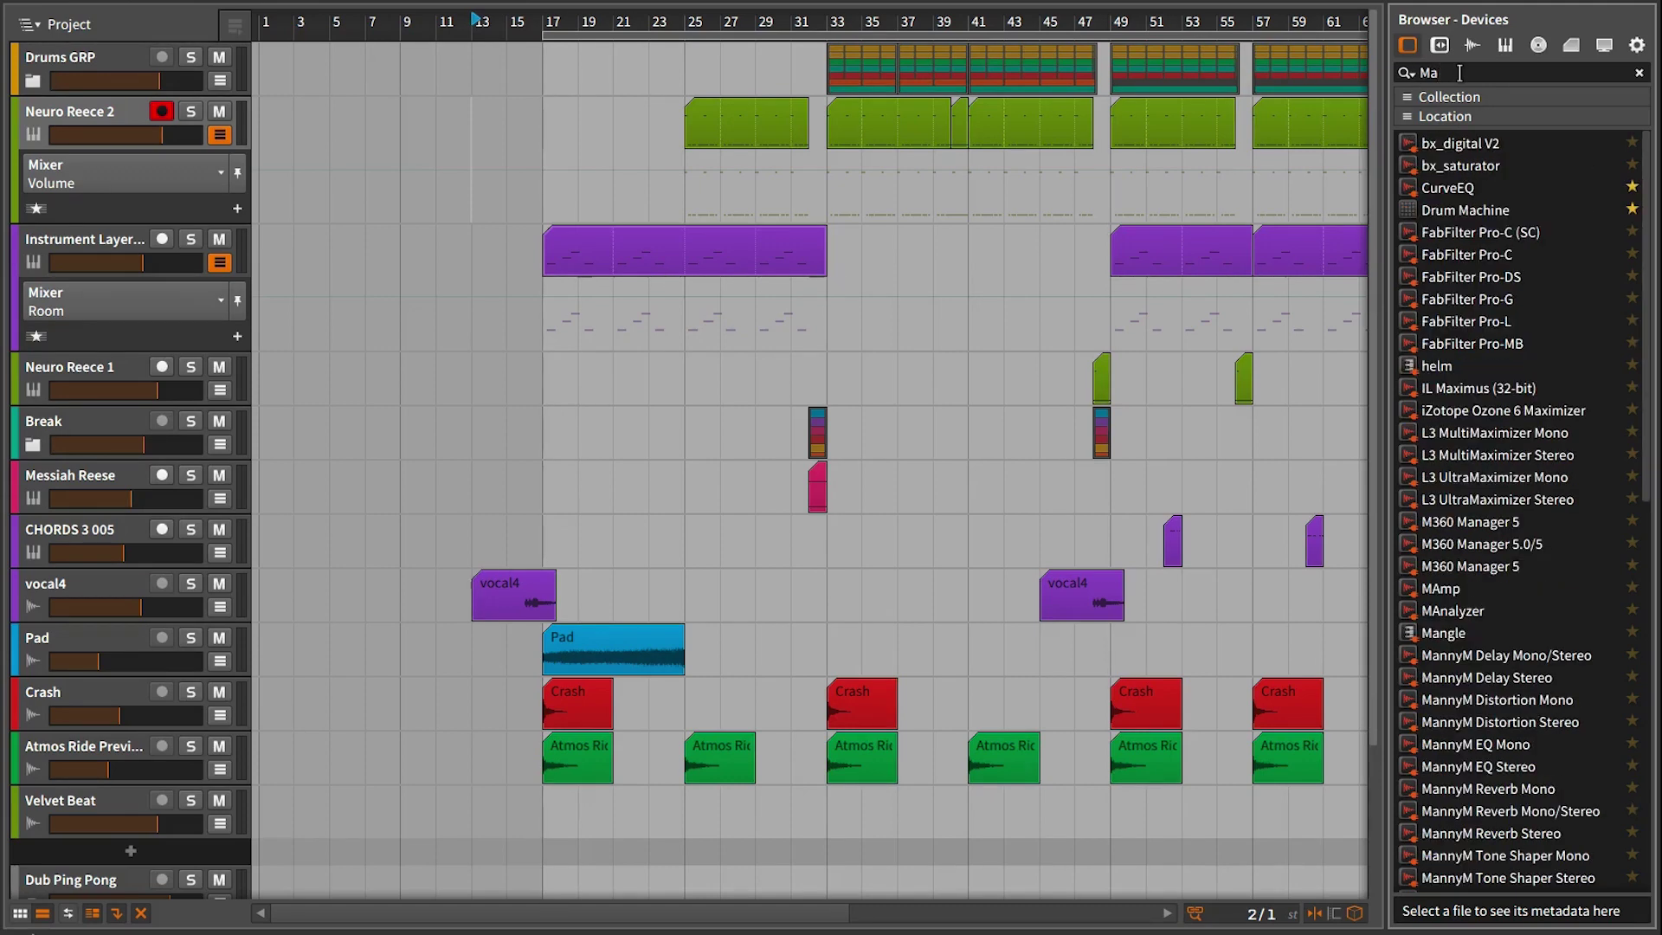
text( nal)
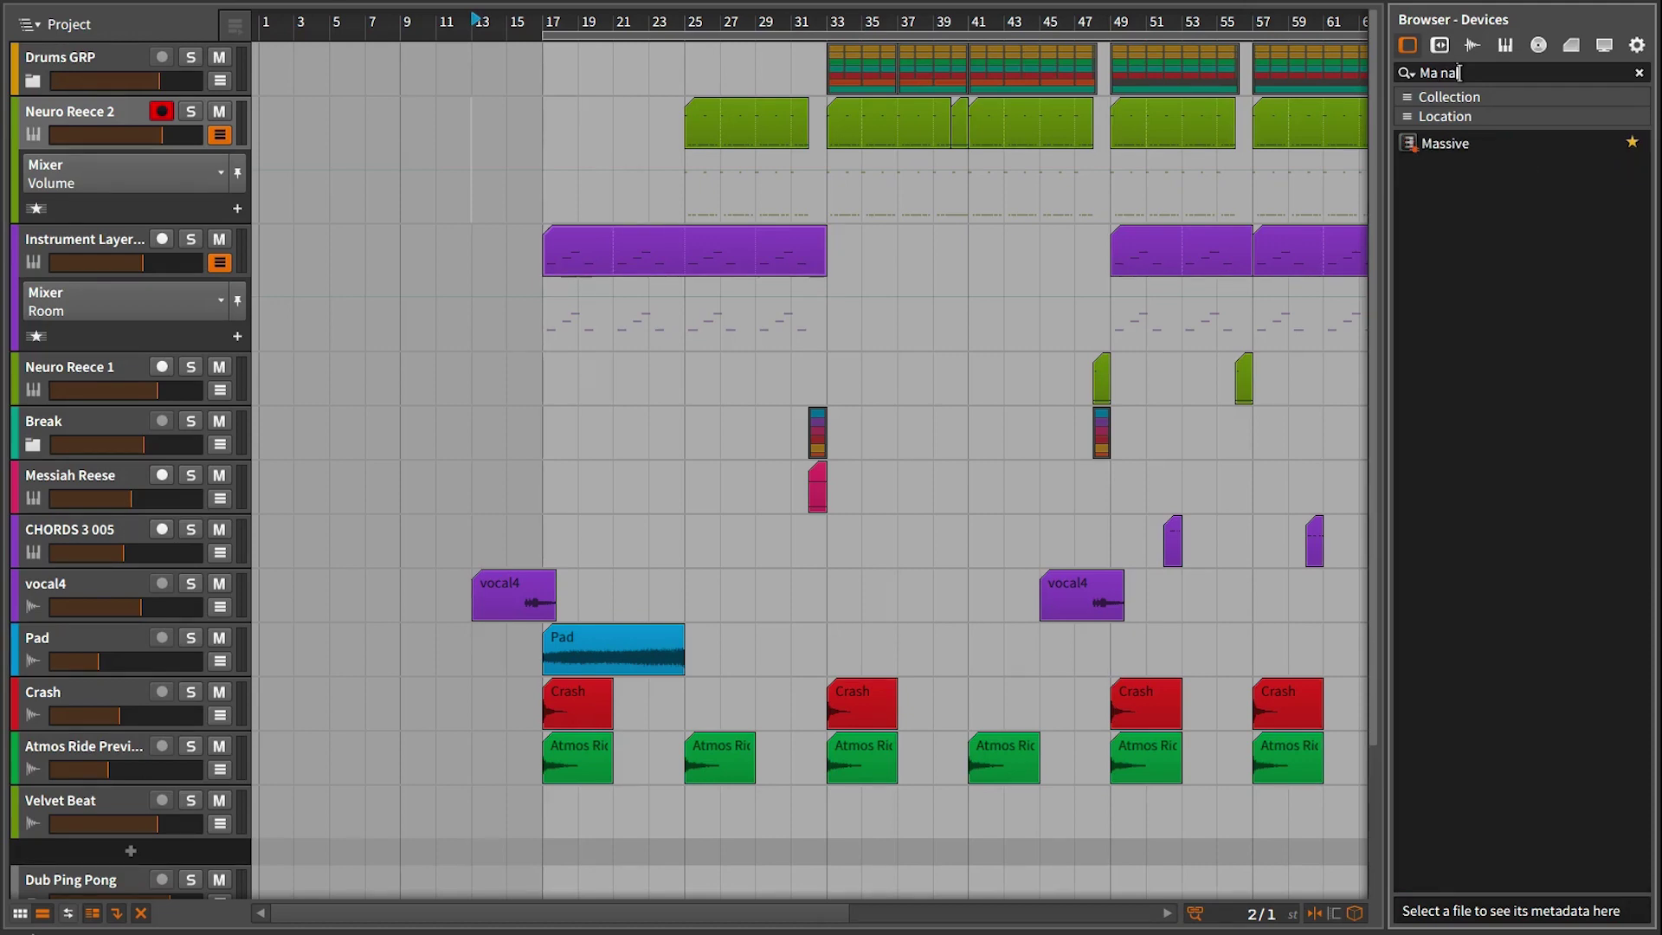
key(BackSpace)
key(BackSpace)
key(BackSpace)
key(BackSpace)
key(BackSpace)
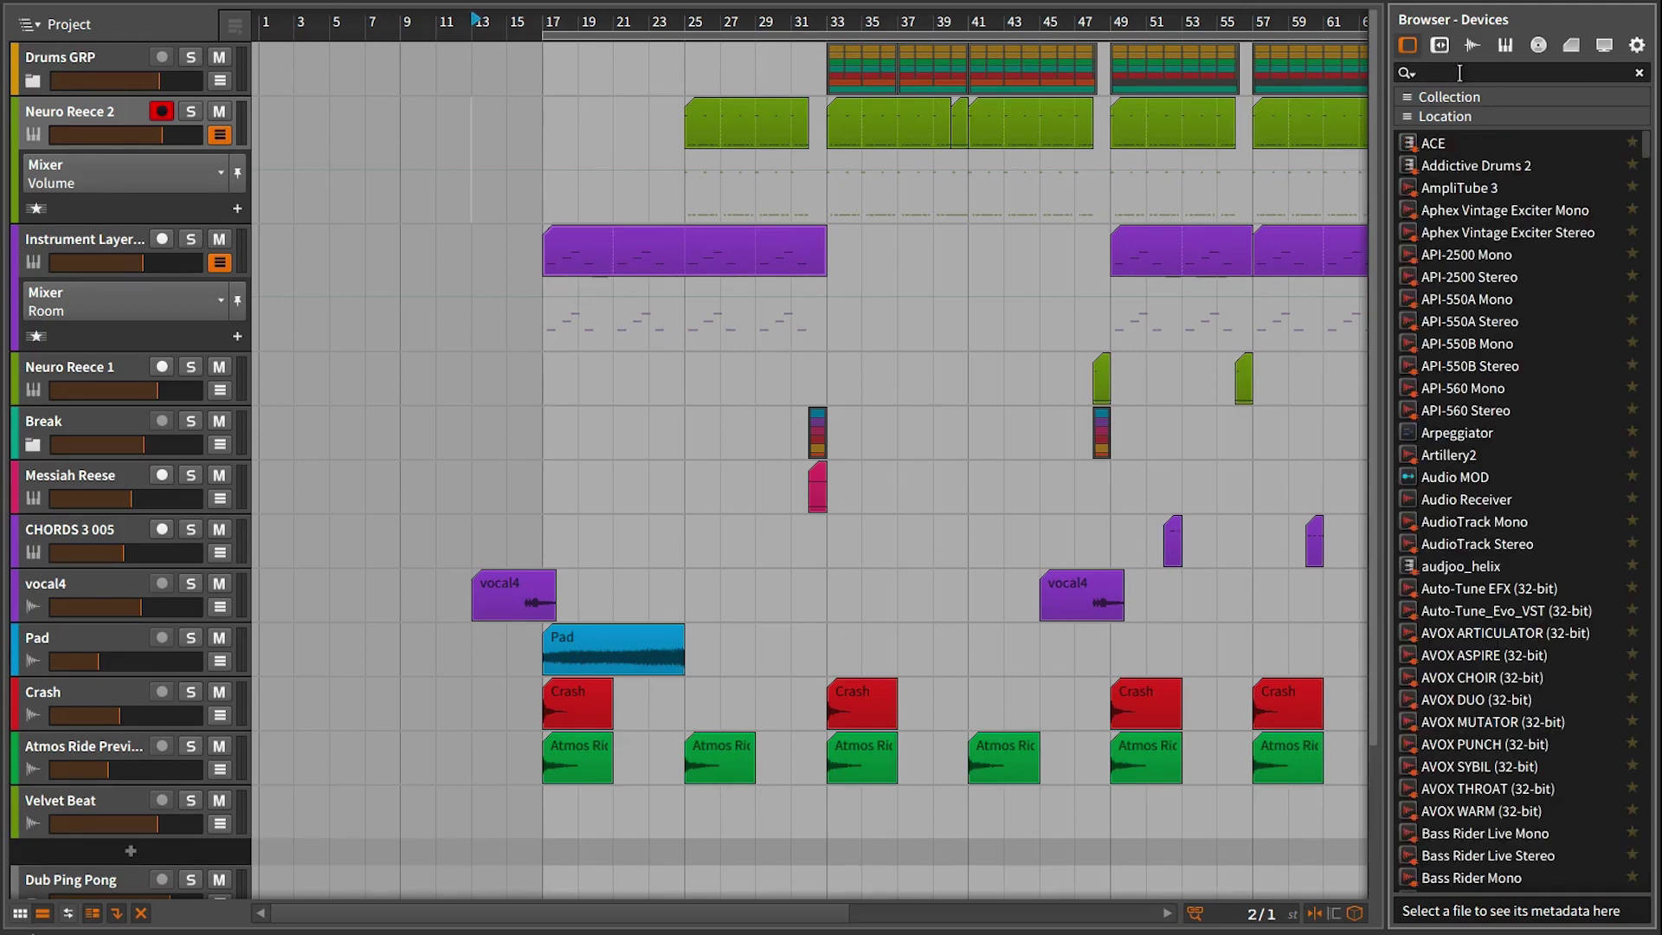
Search the devices for "Vo sp", then replace the search text with "comp".
text(Vo sp)
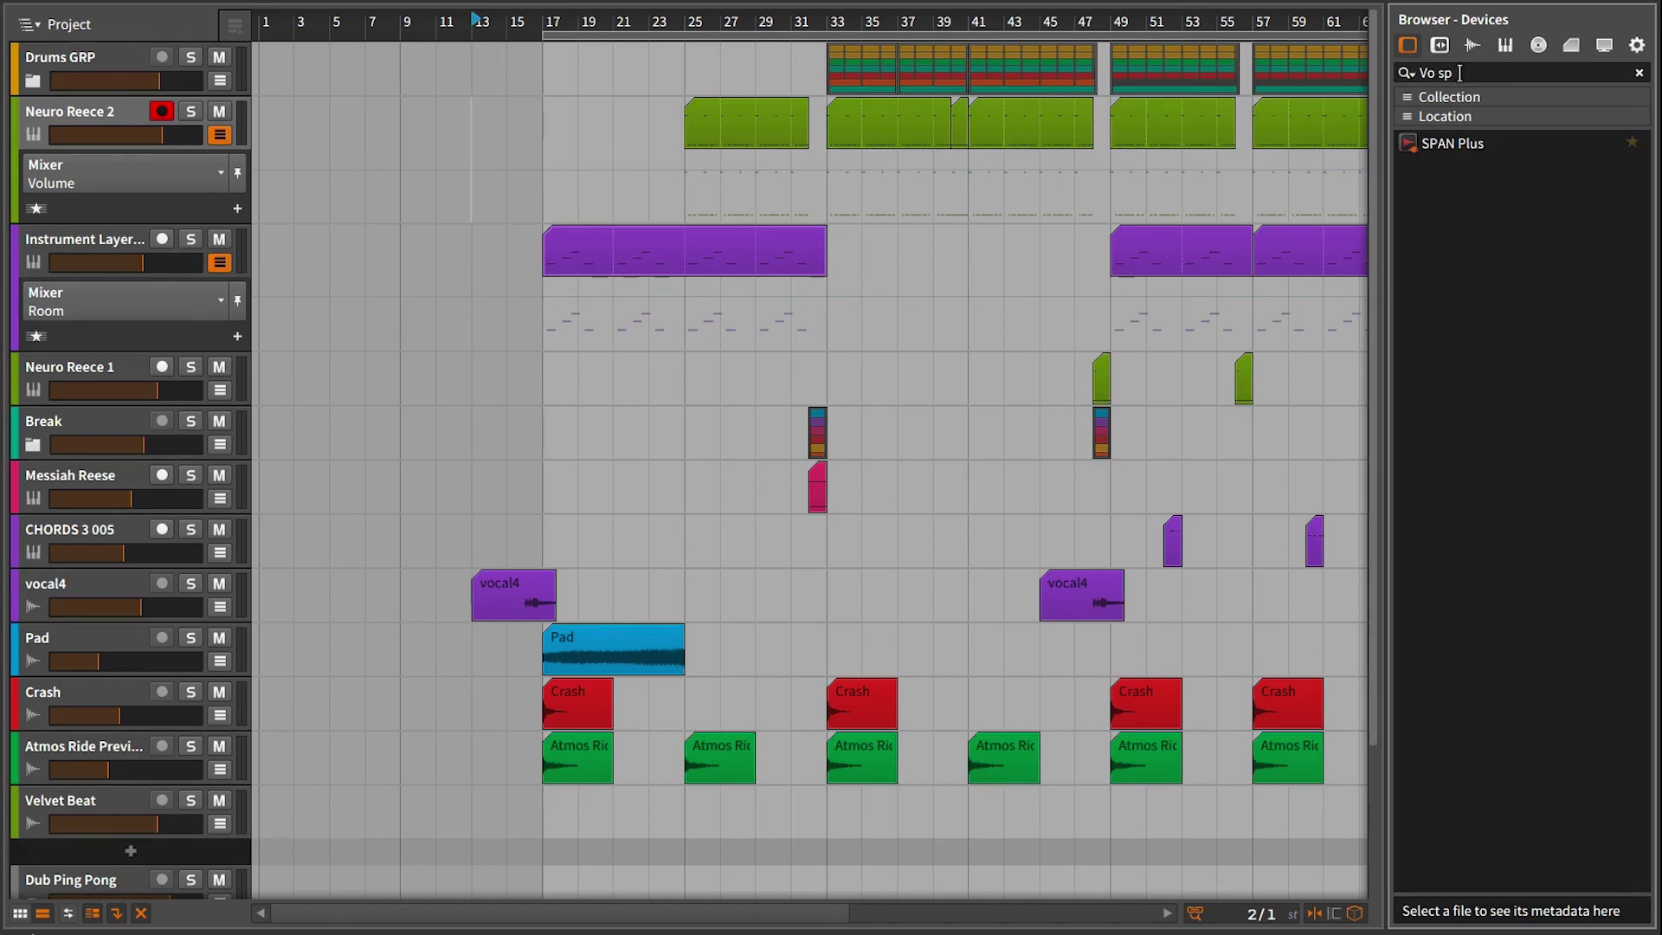
key(BackSpace)
key(BackSpace)
key(BackSpace)
key(BackSpace)
key(BackSpace)
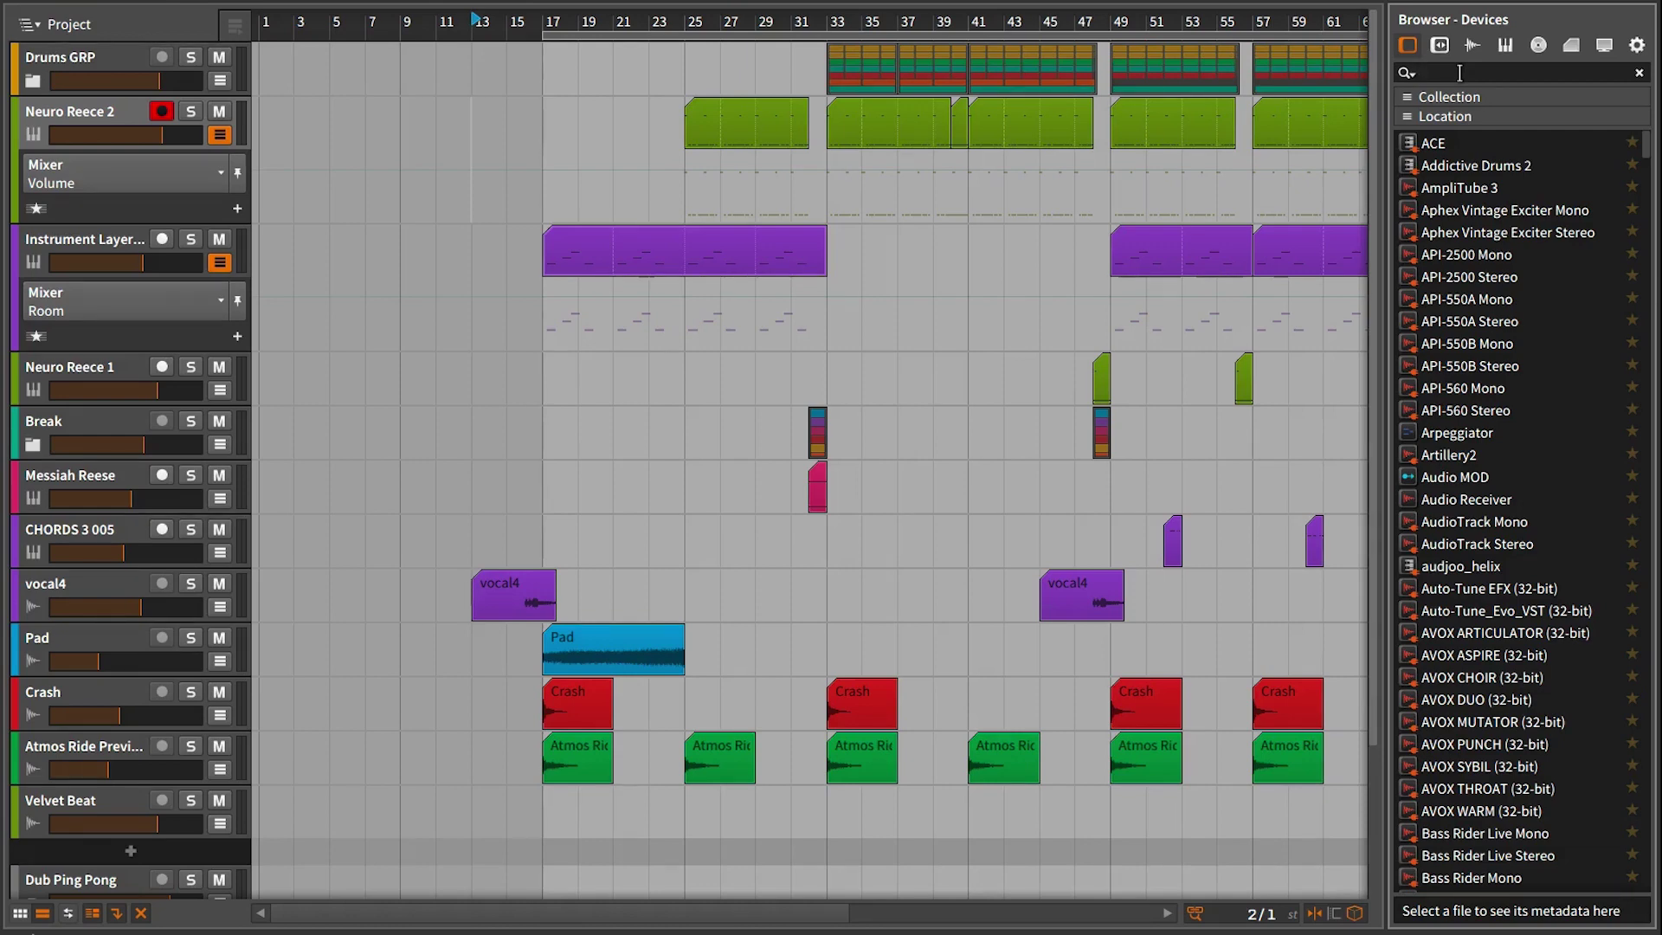
text(comp)
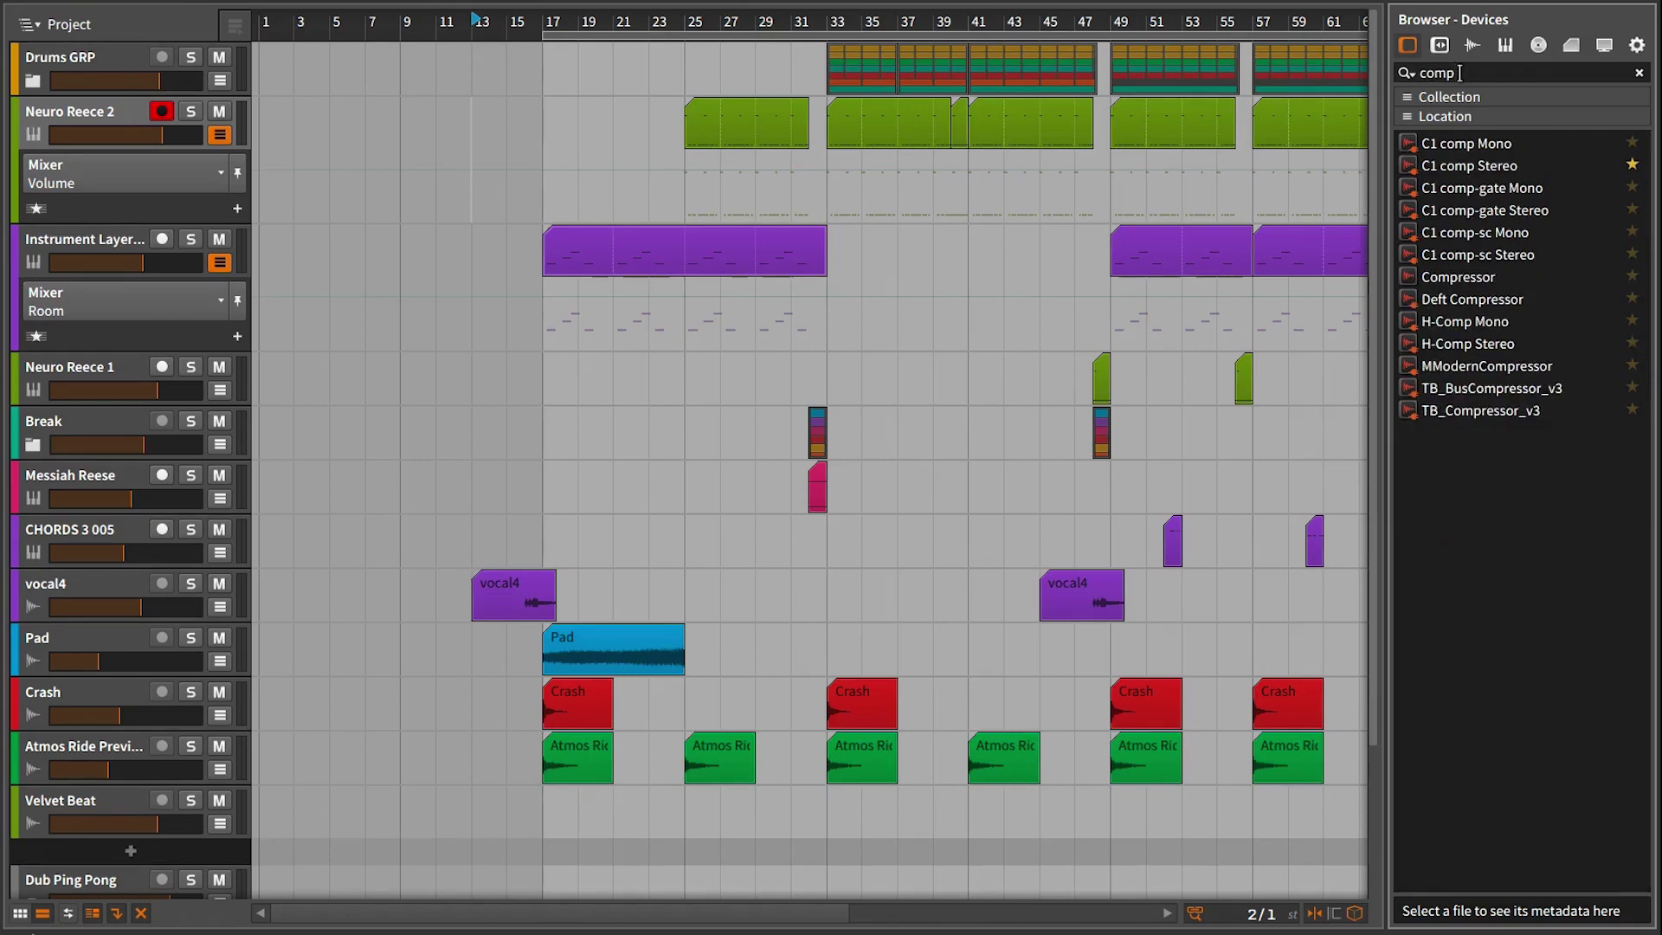
Search the devices for "comp -bitwig" to exclude Bitwig's own devices, and clear the search.
text( bitw)
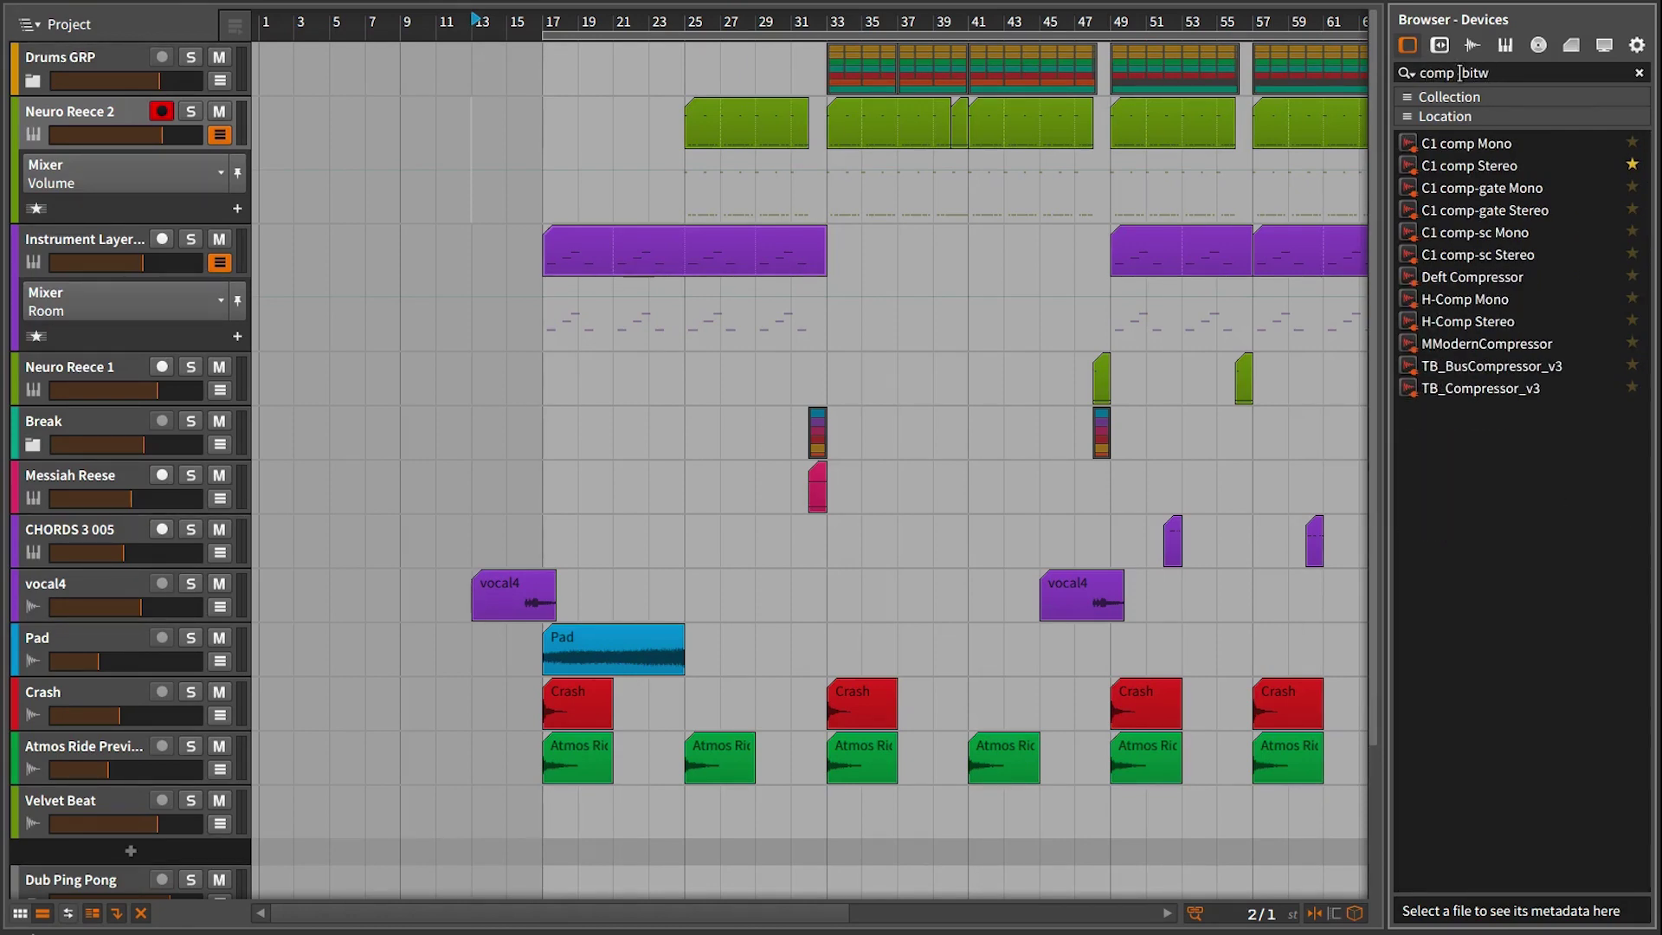
text(ig)
key(BackSpace)
key(BackSpace)
key(BackSpace)
key(BackSpace)
key(BackSpace)
key(BackSpace)
key(BackSpace)
key(BackSpace)
key(BackSpace)
key(BackSpace)
key(BackSpace)
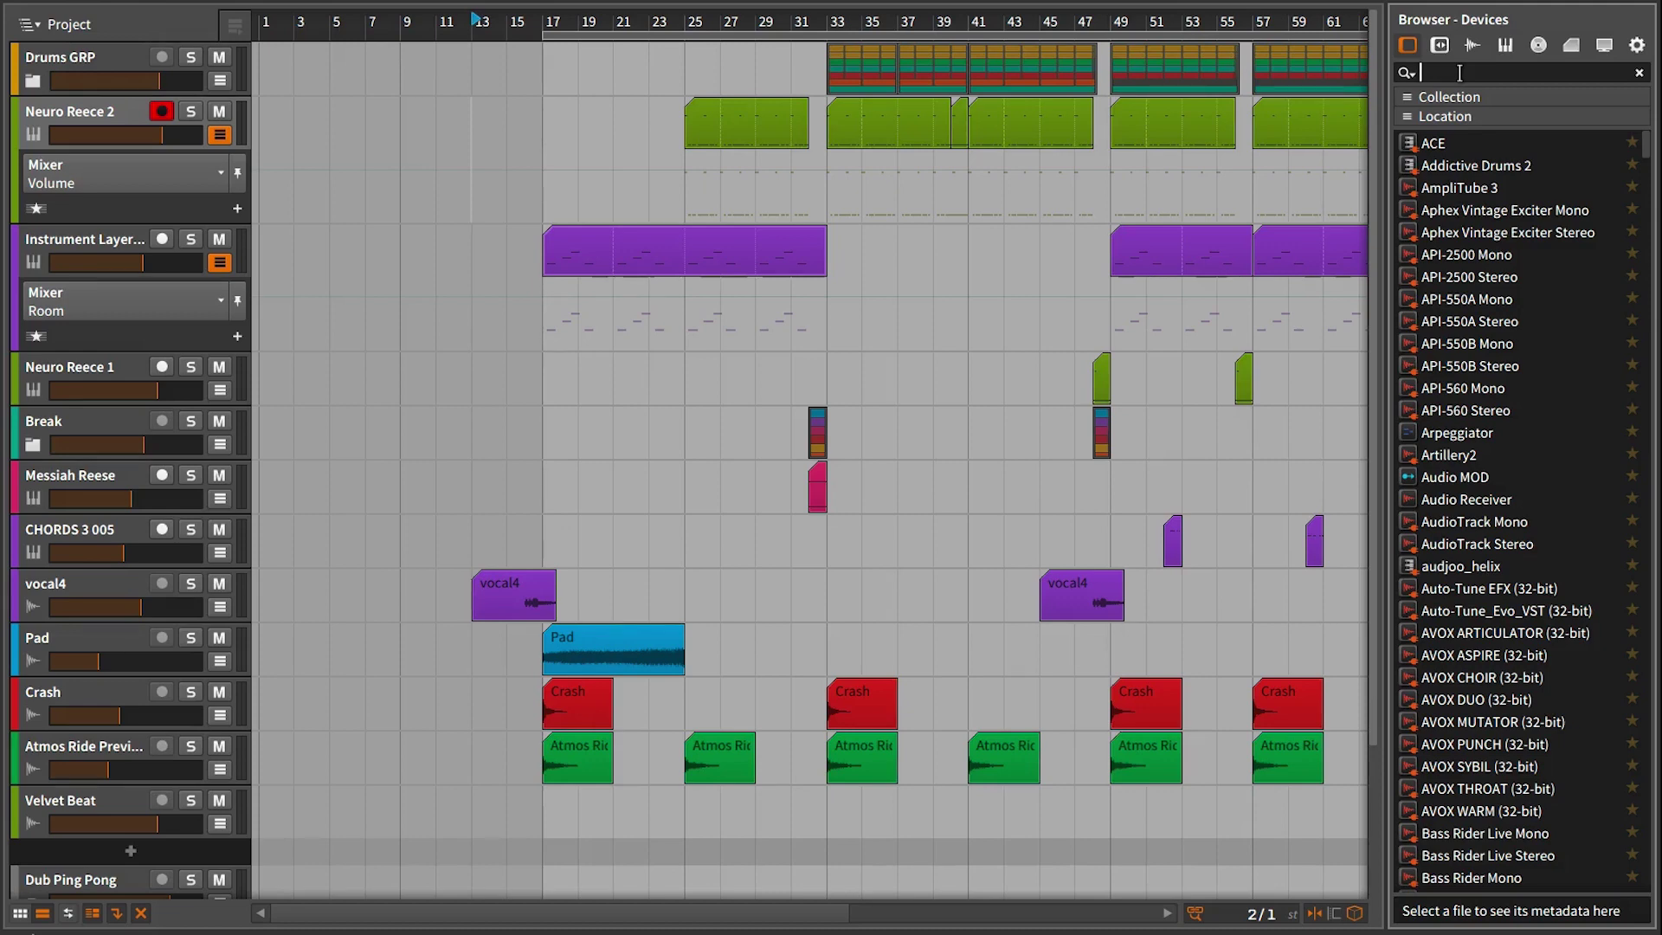
Search the devices for "eq -m", then change the excluded term to search for "eq -wave".
text(eq -m)
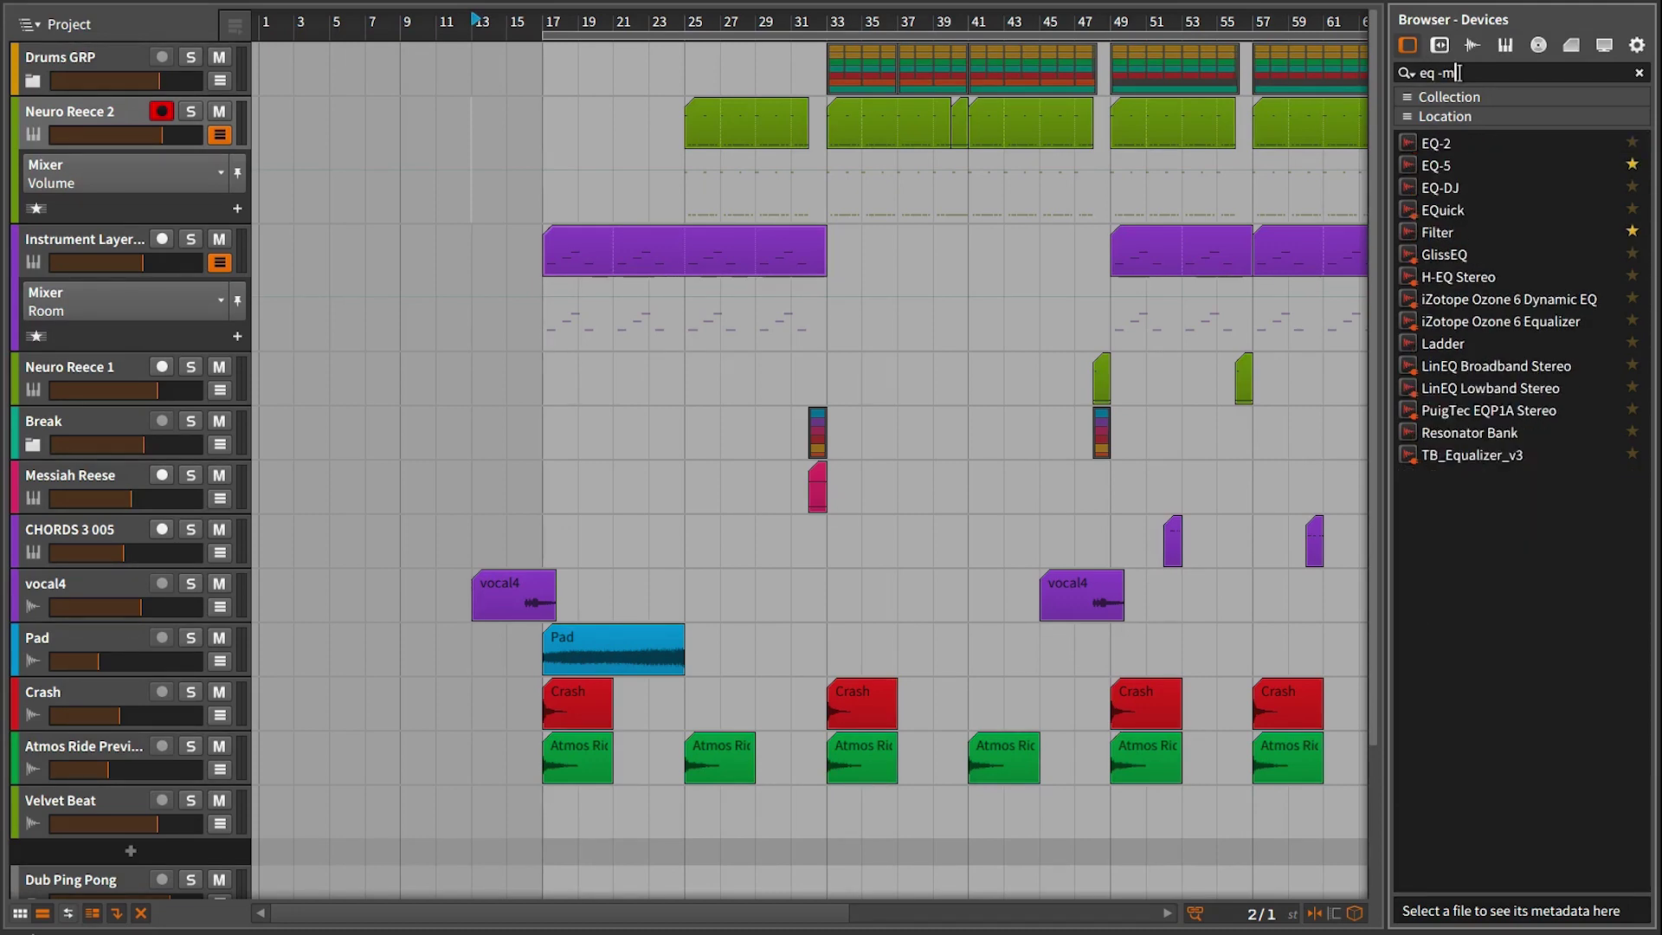
key(BackSpace)
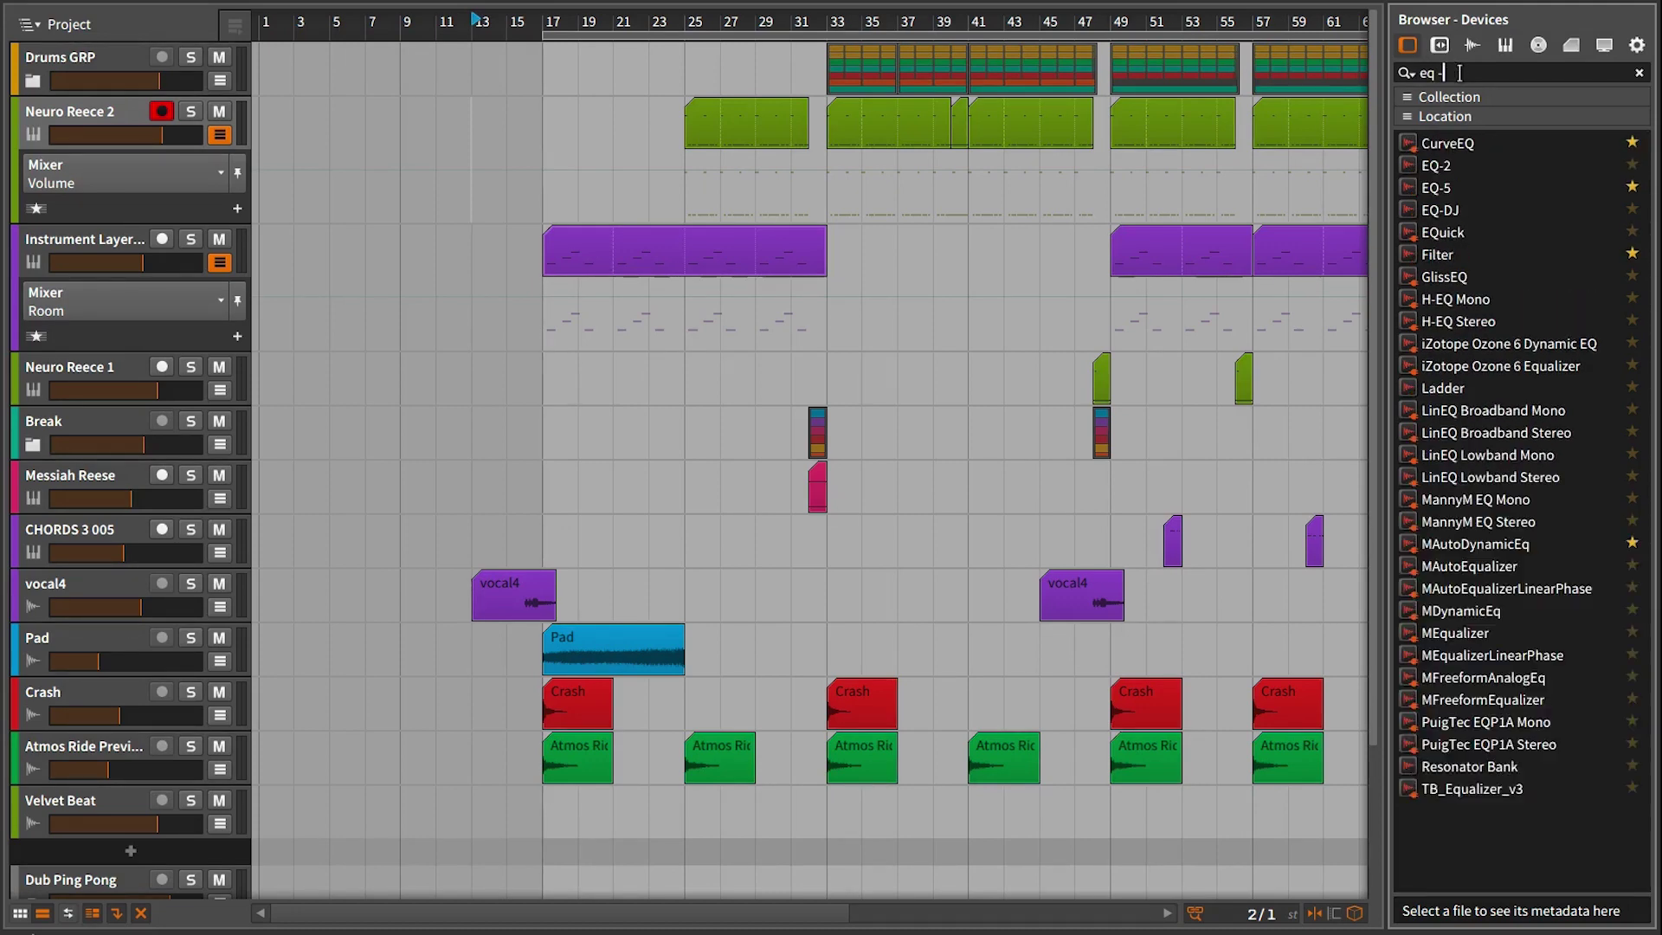
text(wave)
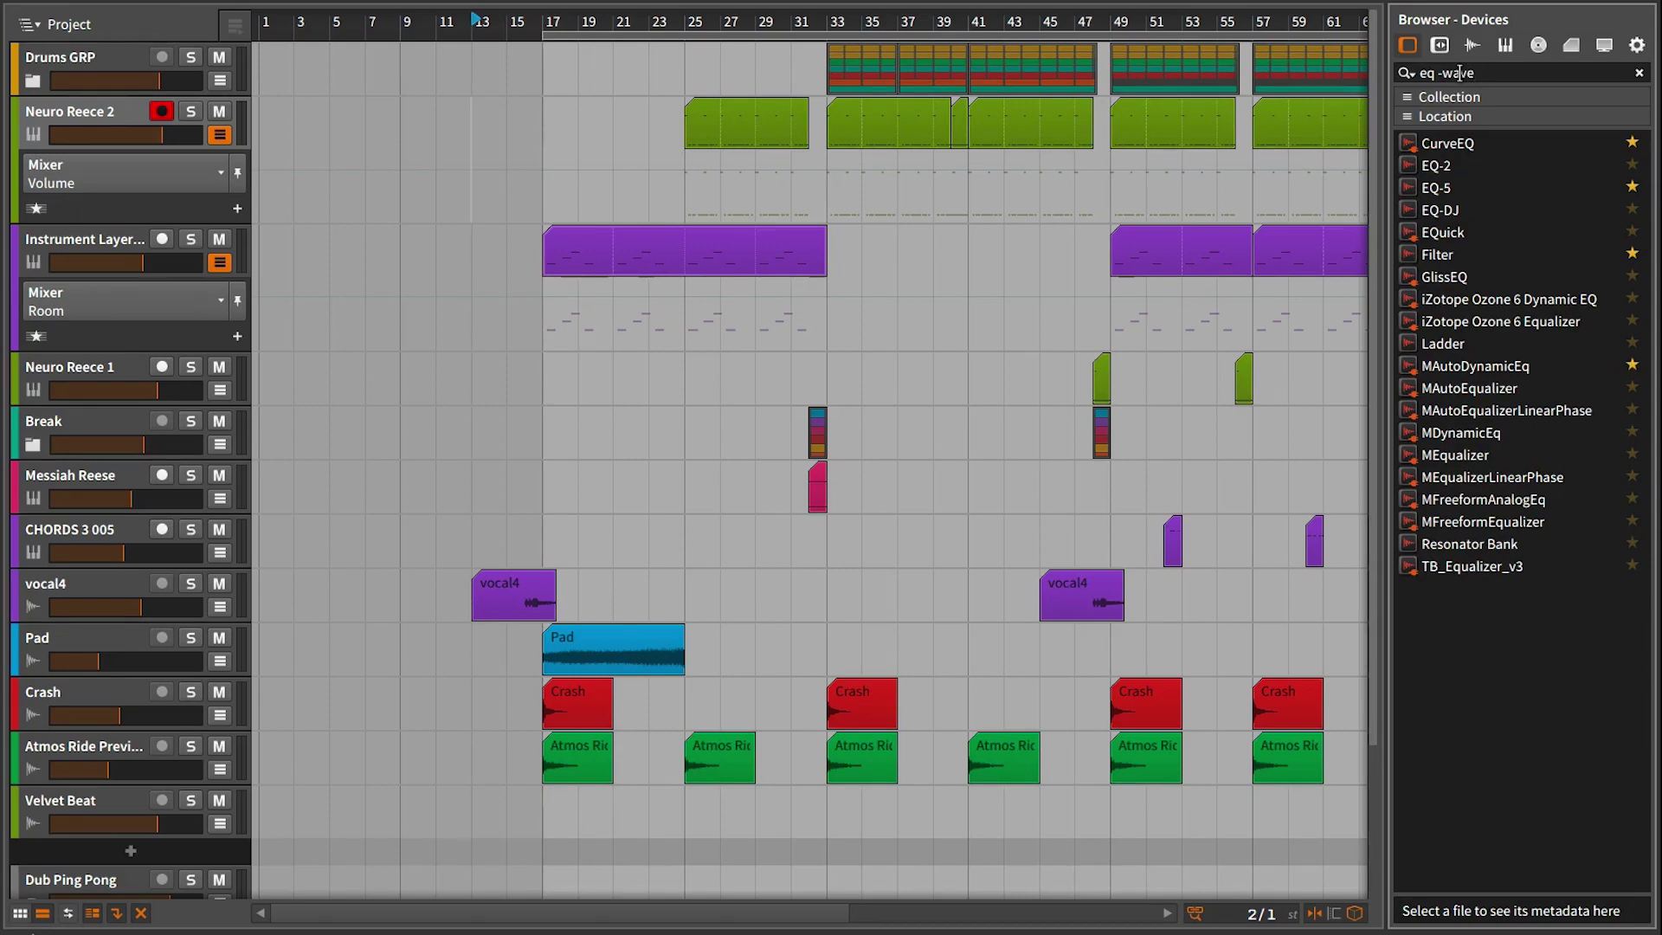
key(BackSpace)
text(vo)
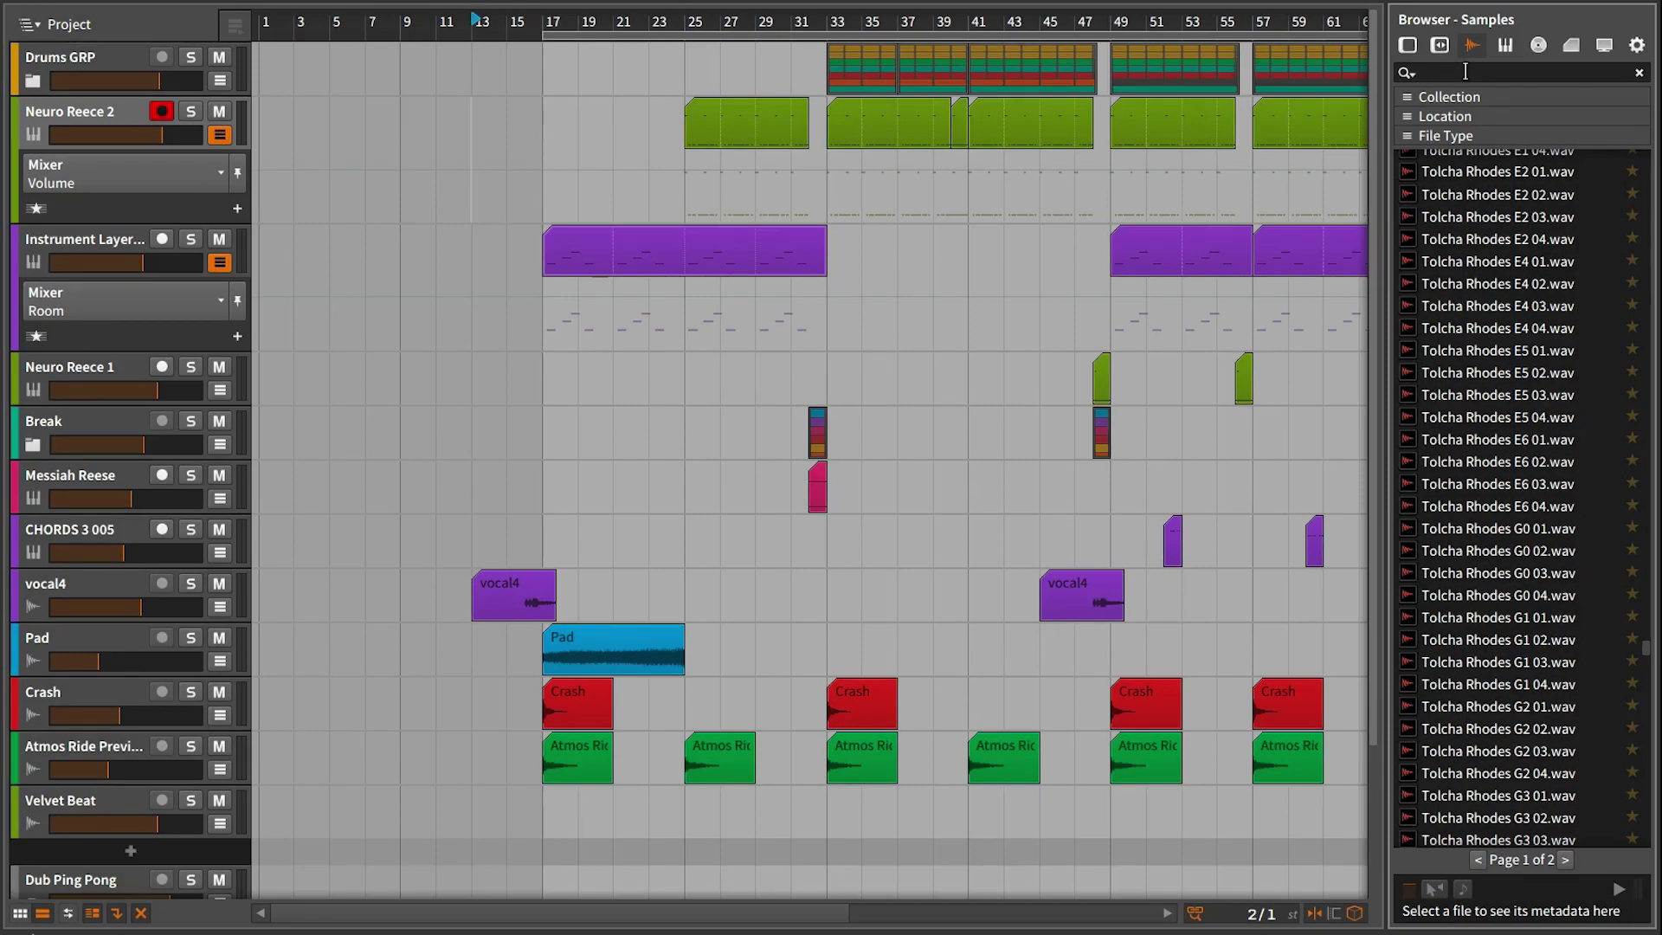
Search the samples for "Rhodes" and exclude the Tolcha files by adding "-tolch".
text(Rhodes)
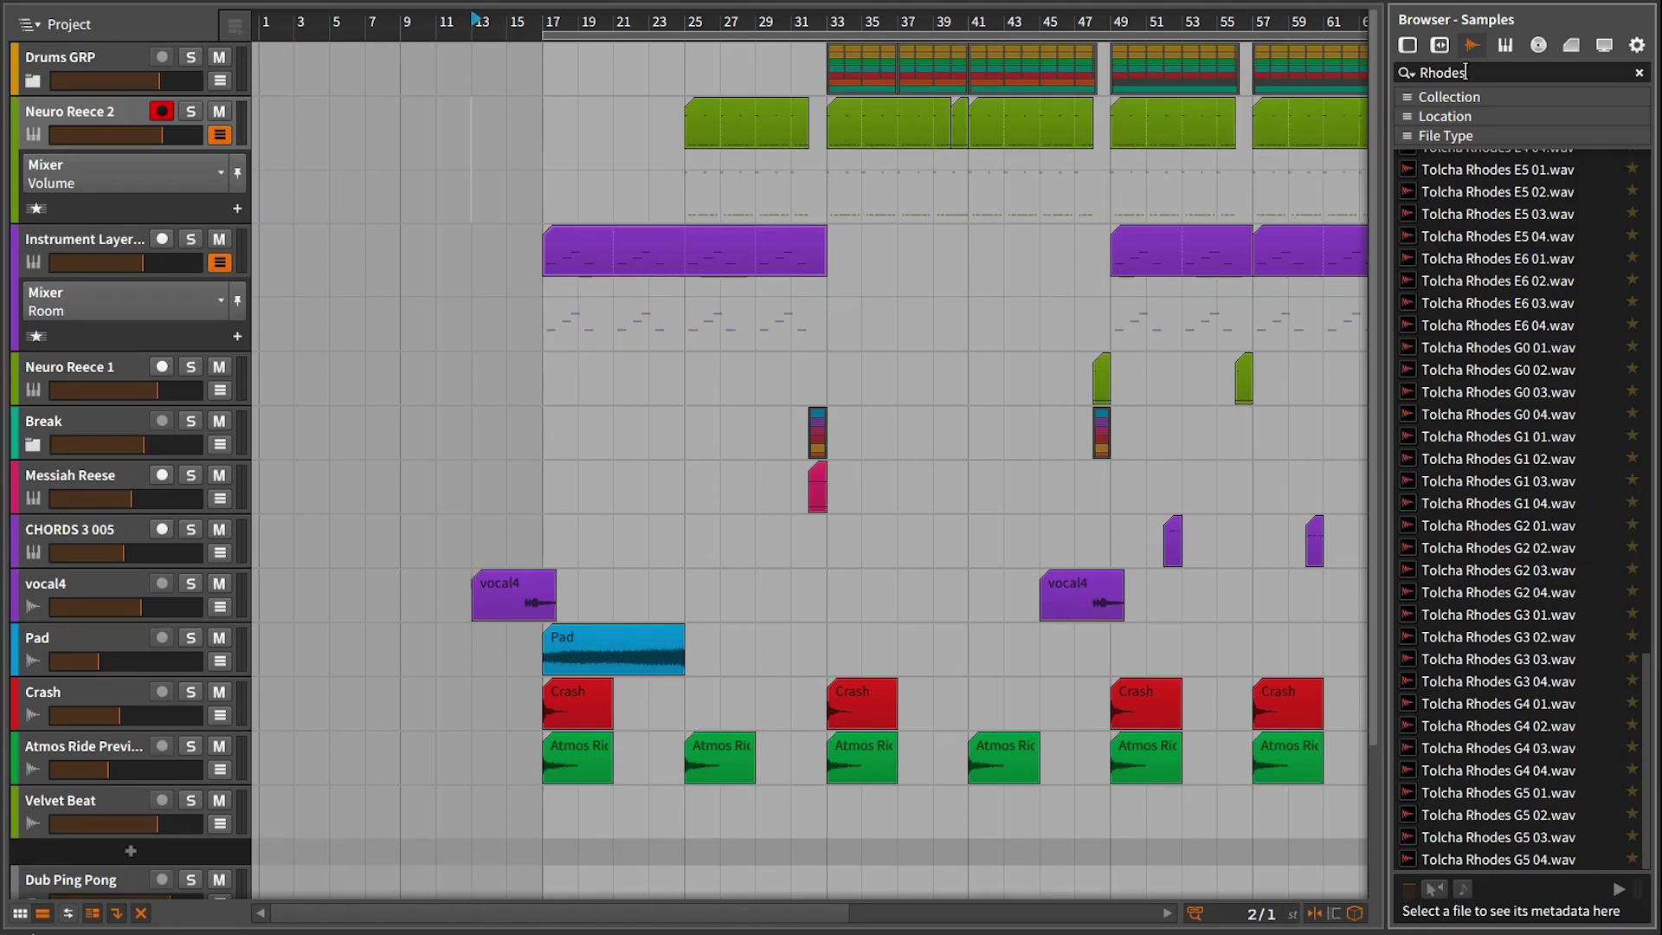
text(-tol)
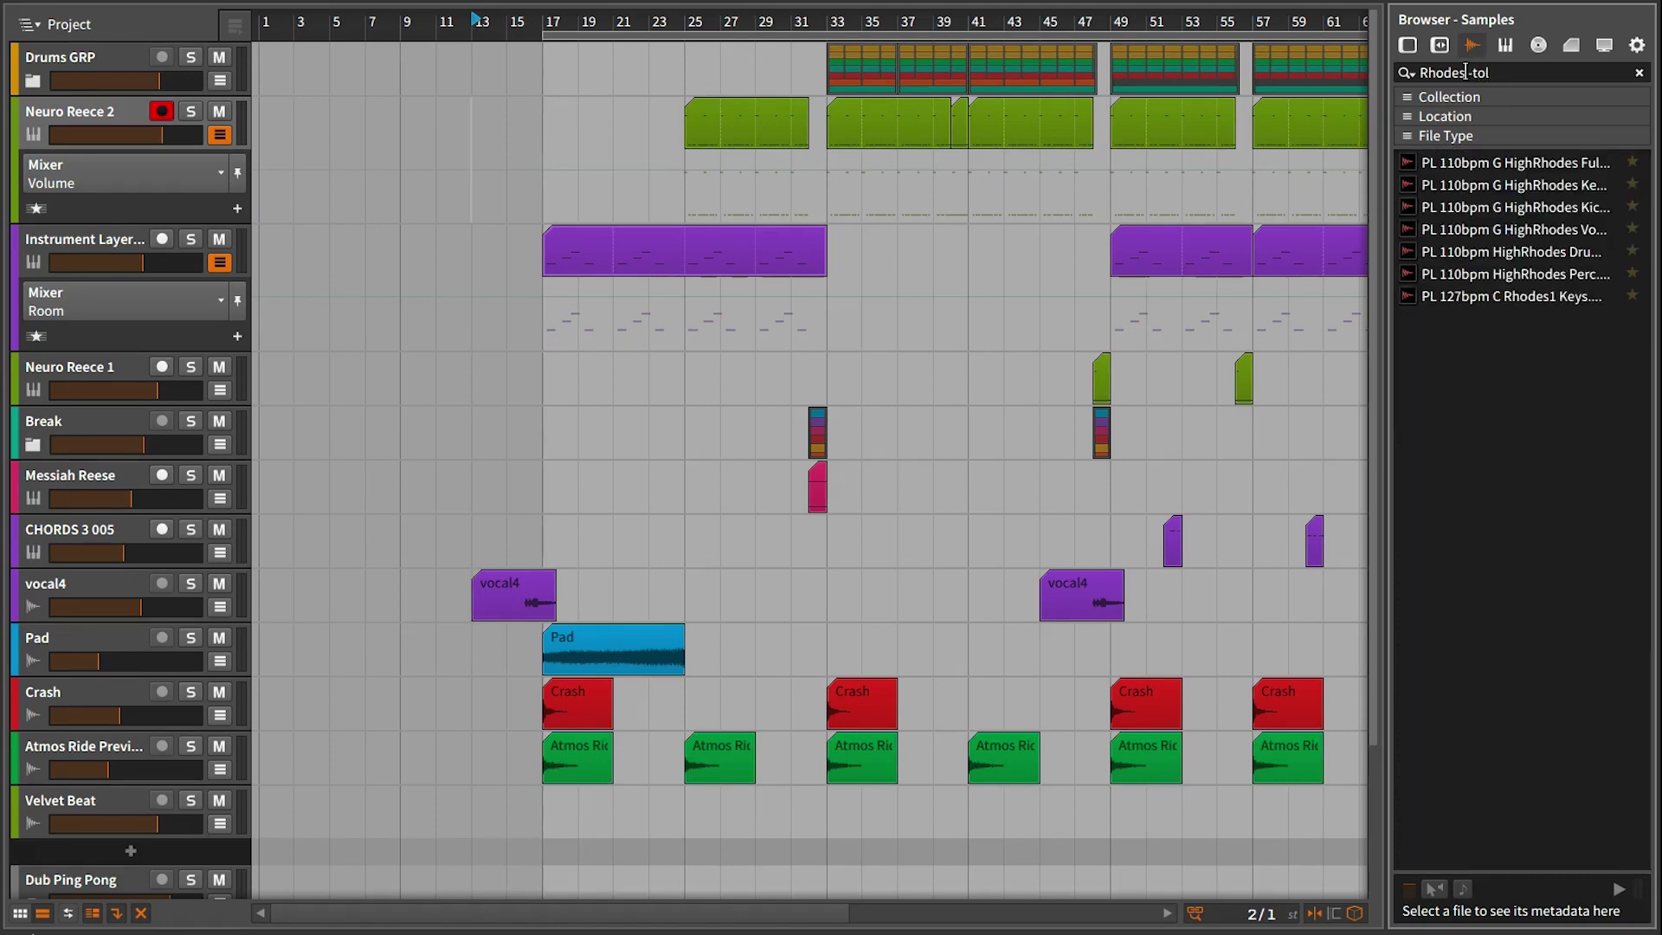
text(ch)
Show the samples and create a new collection named "My Loops".
click(1472, 47)
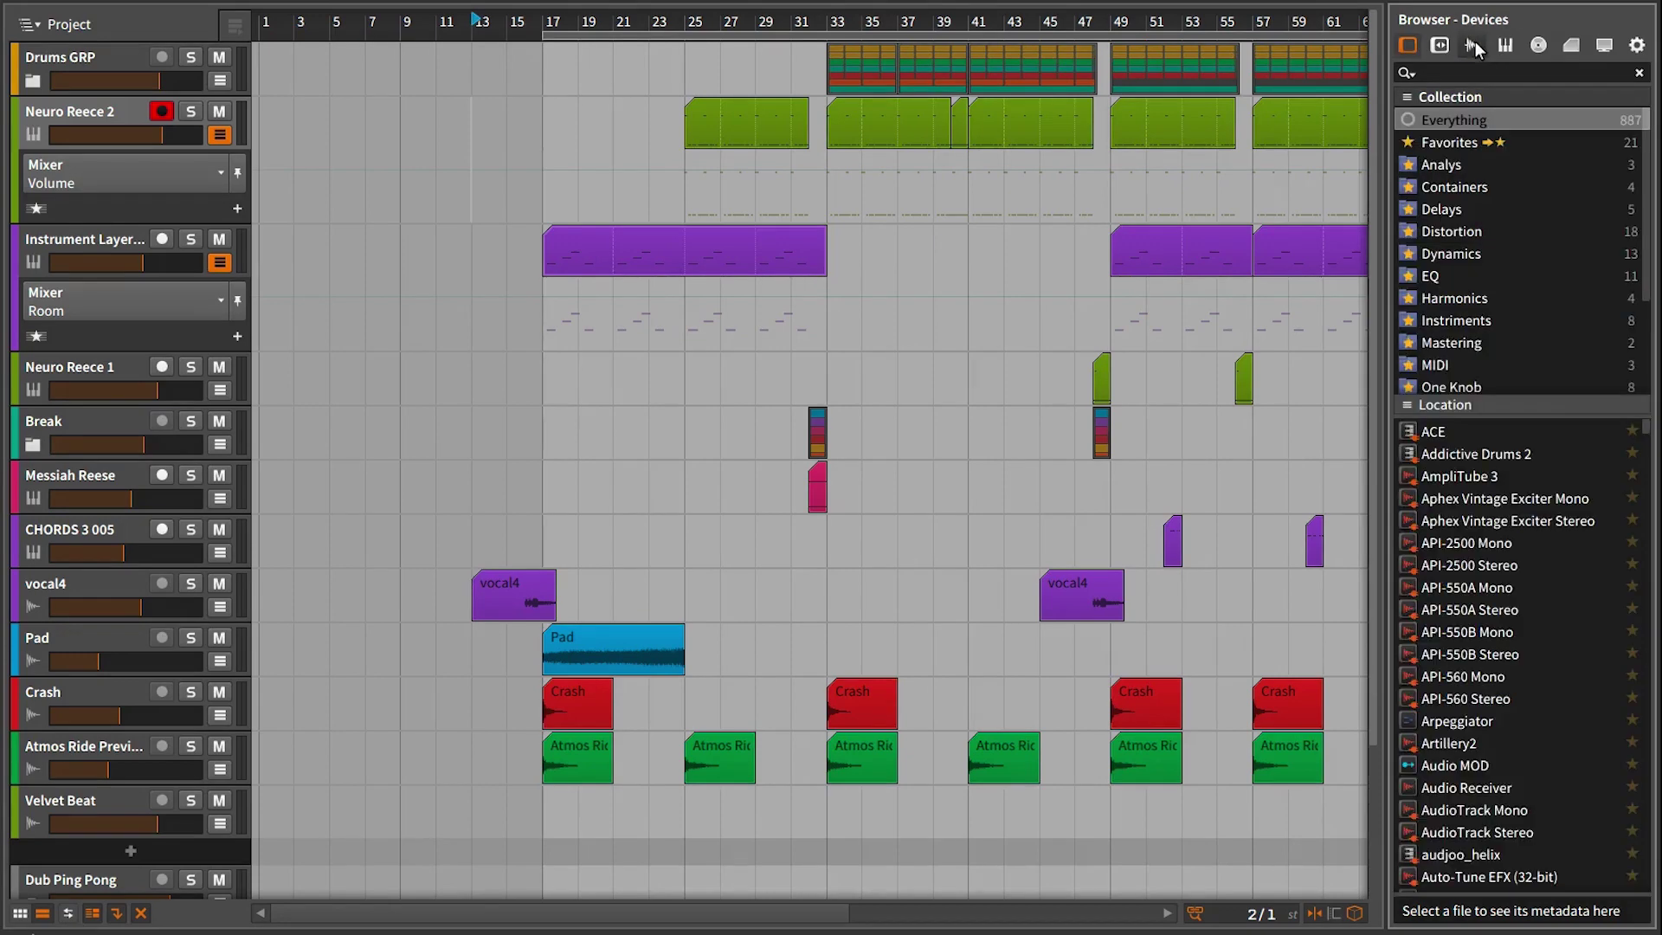
click(1473, 46)
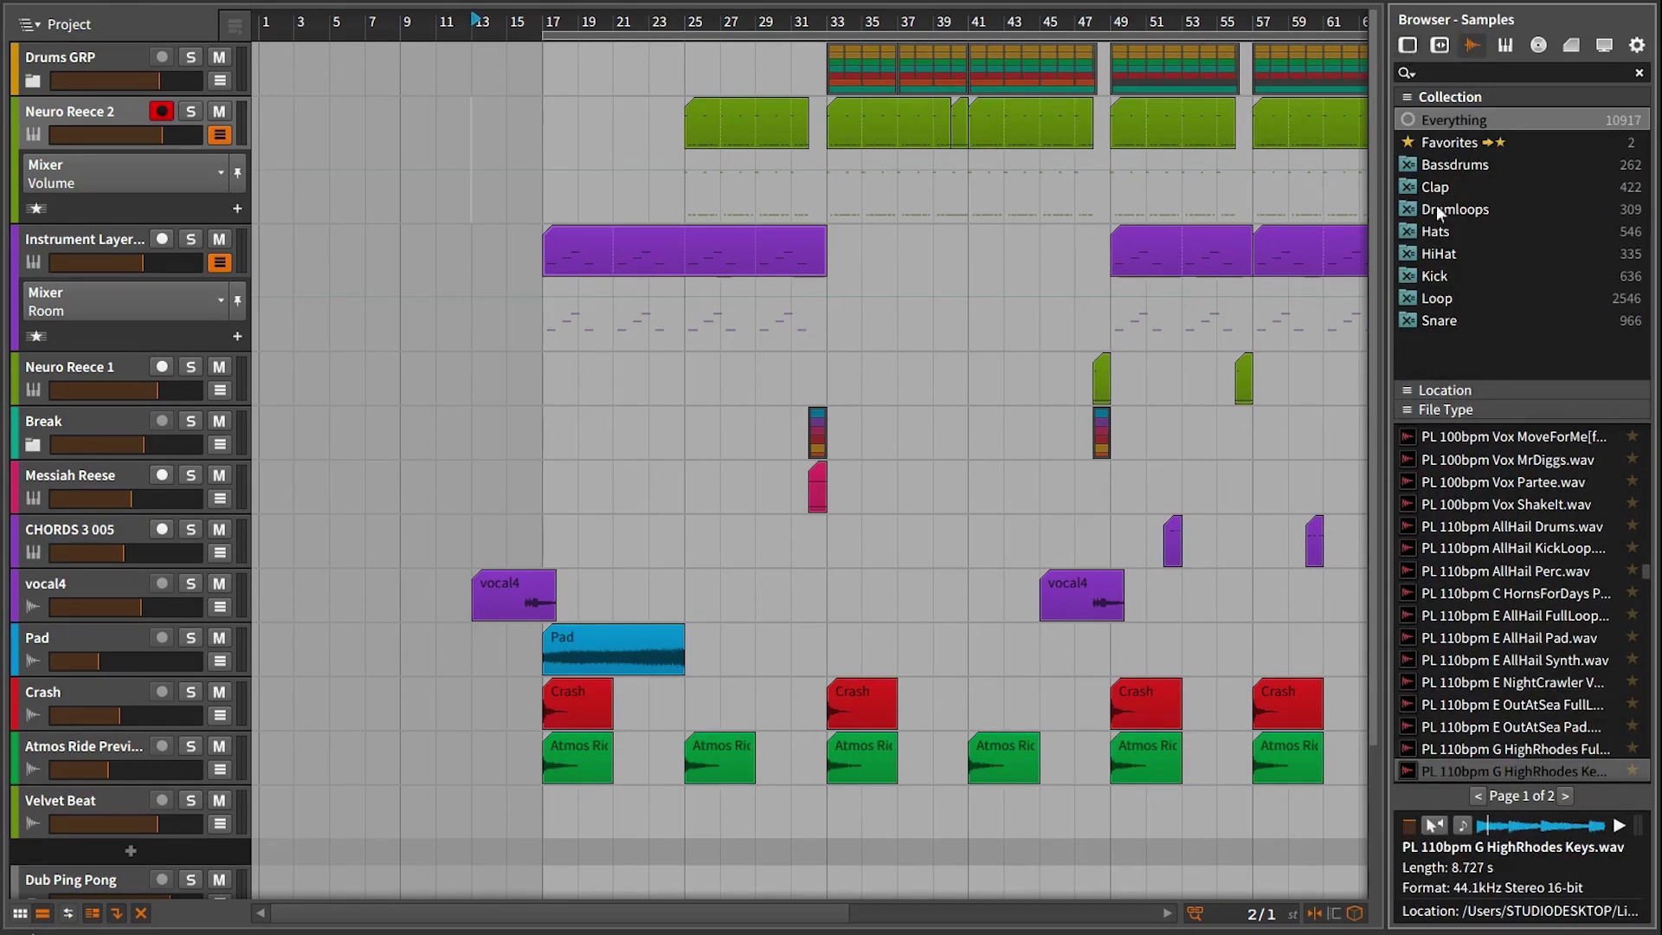
right_click(1442, 345)
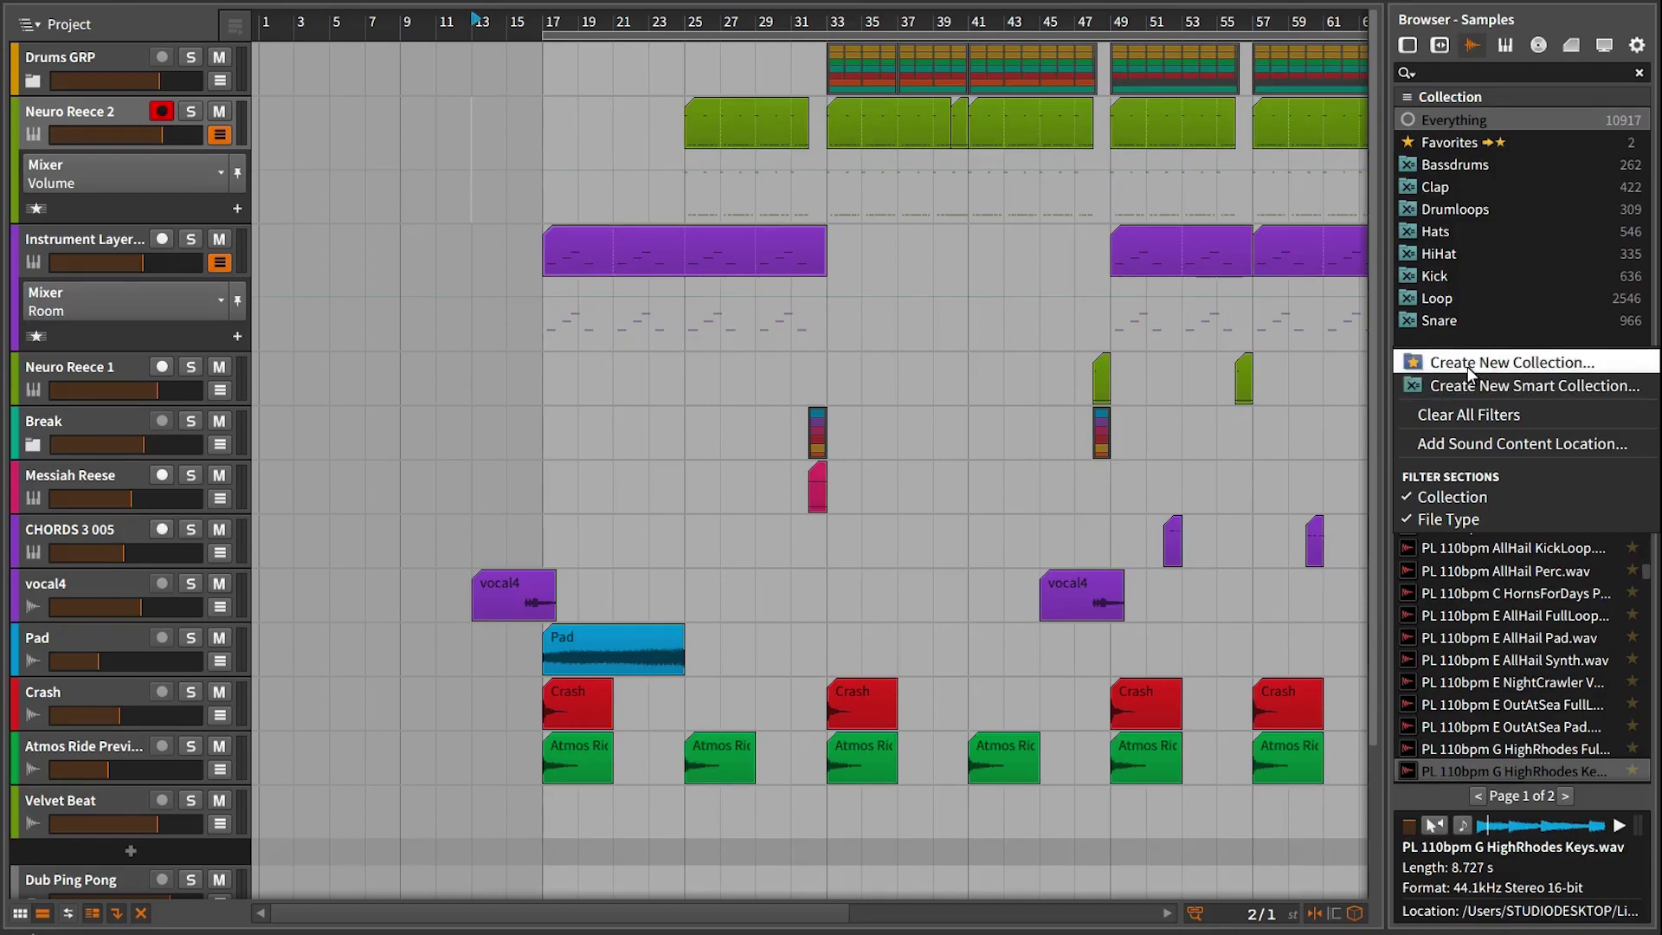
click(1467, 366)
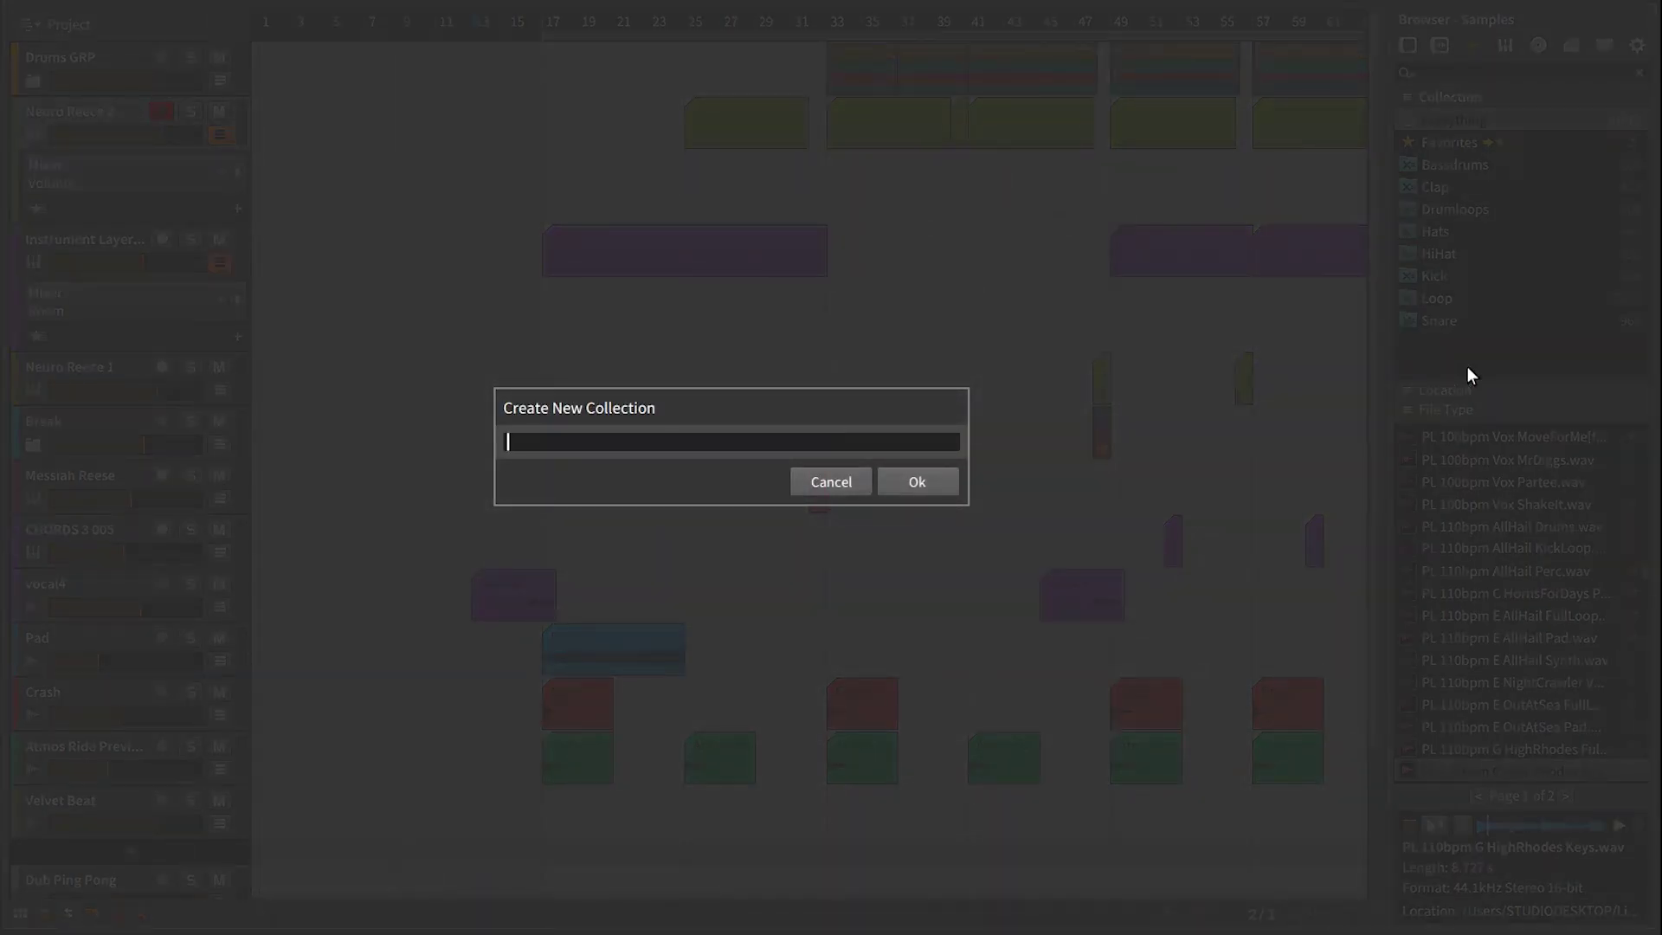
text(My Loops)
key(Return)
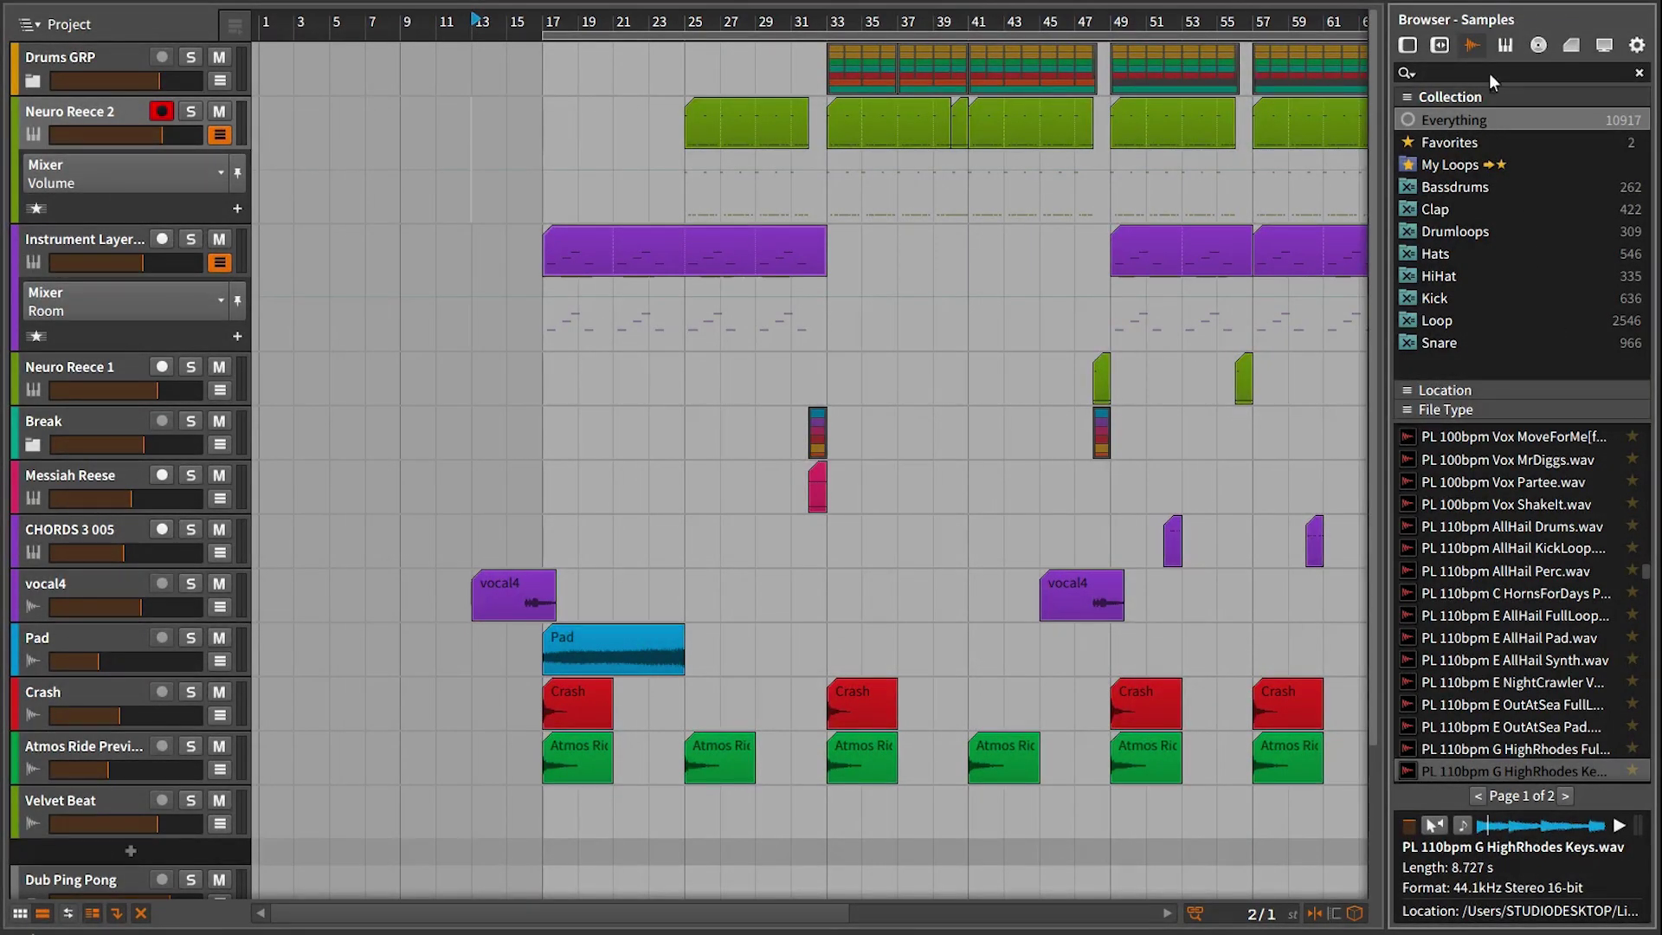
Search the samples for "Loop Drums".
click(1438, 73)
text(Loop Drum)
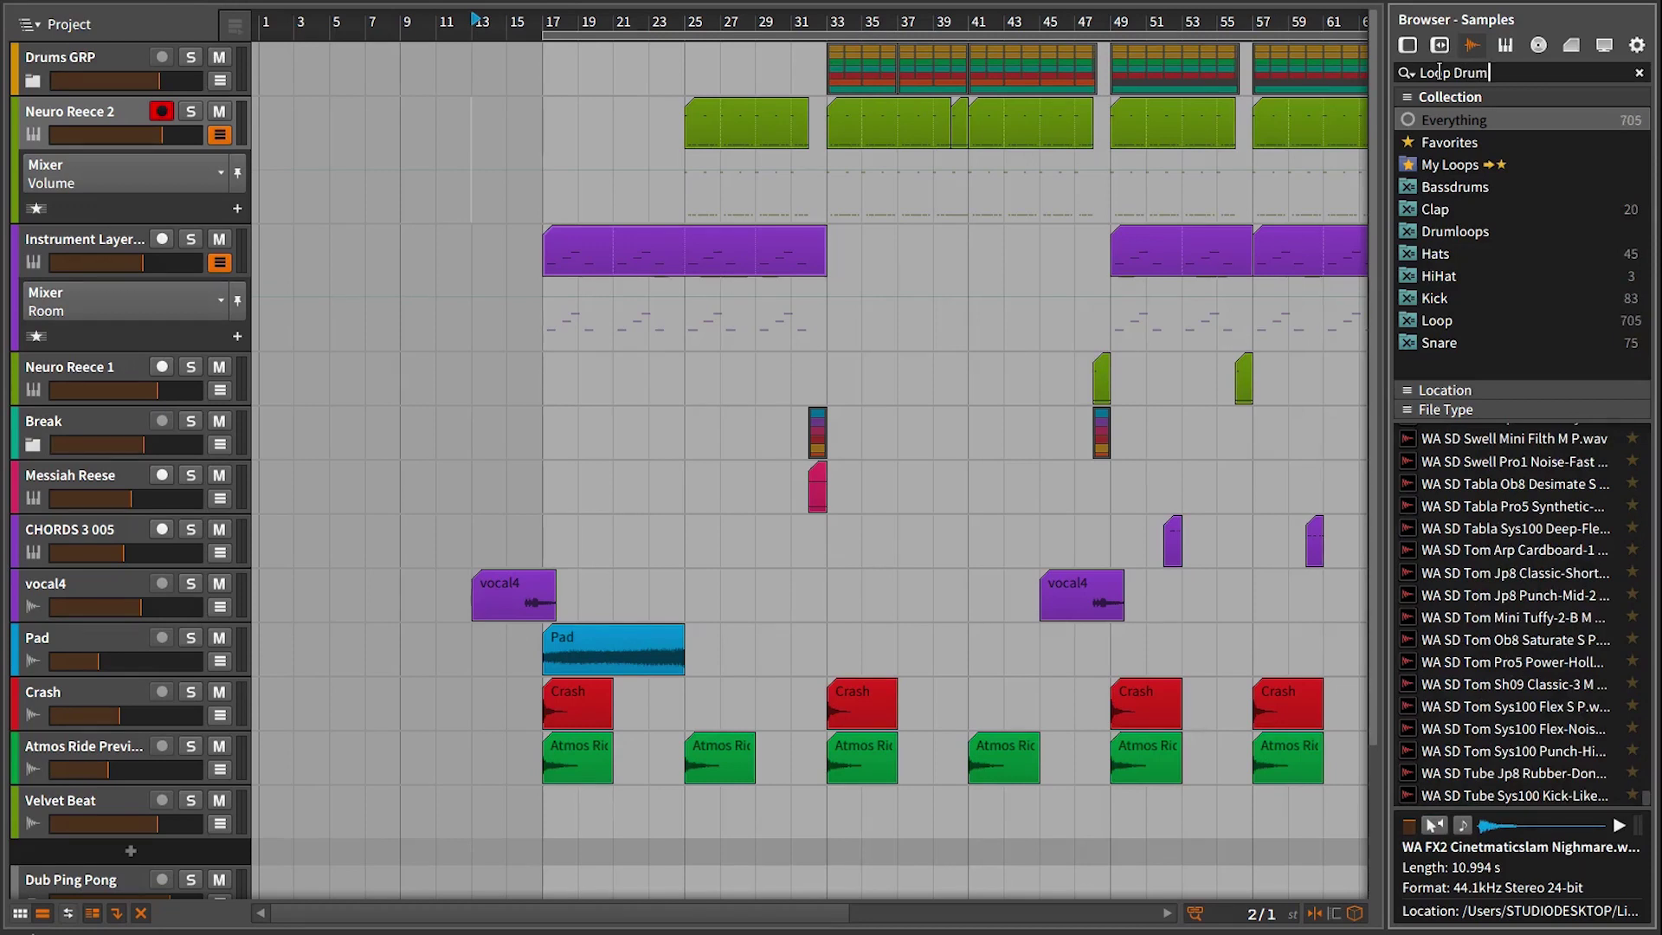
text(s)
Add the Tom Arp Cardboard, Tom Mini Tuffy, Tabla Pro5 Synthetic and Tom Sh09 Classic samples to the My Loops collection.
click(1529, 552)
drag(1529, 552, 1459, 163)
drag(1485, 627, 1465, 164)
drag(1482, 500, 1472, 165)
drag(1469, 698, 1463, 165)
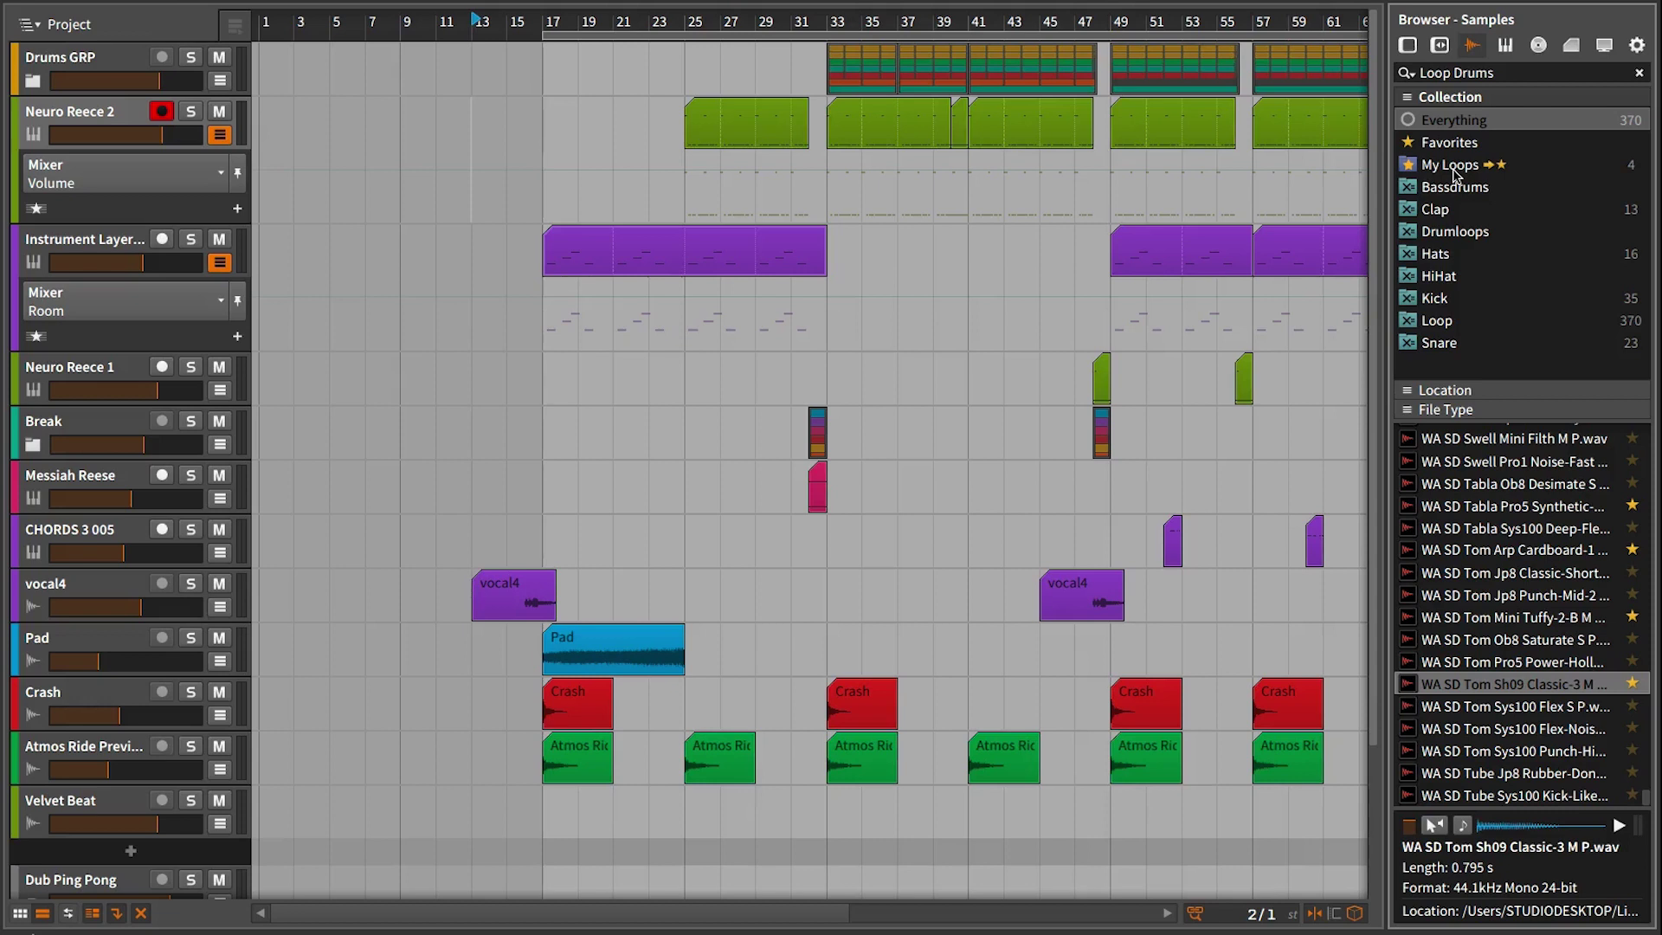
Filter the samples by the My Loops collection and check whether it is set as the target collection.
click(1455, 172)
right_click(1455, 172)
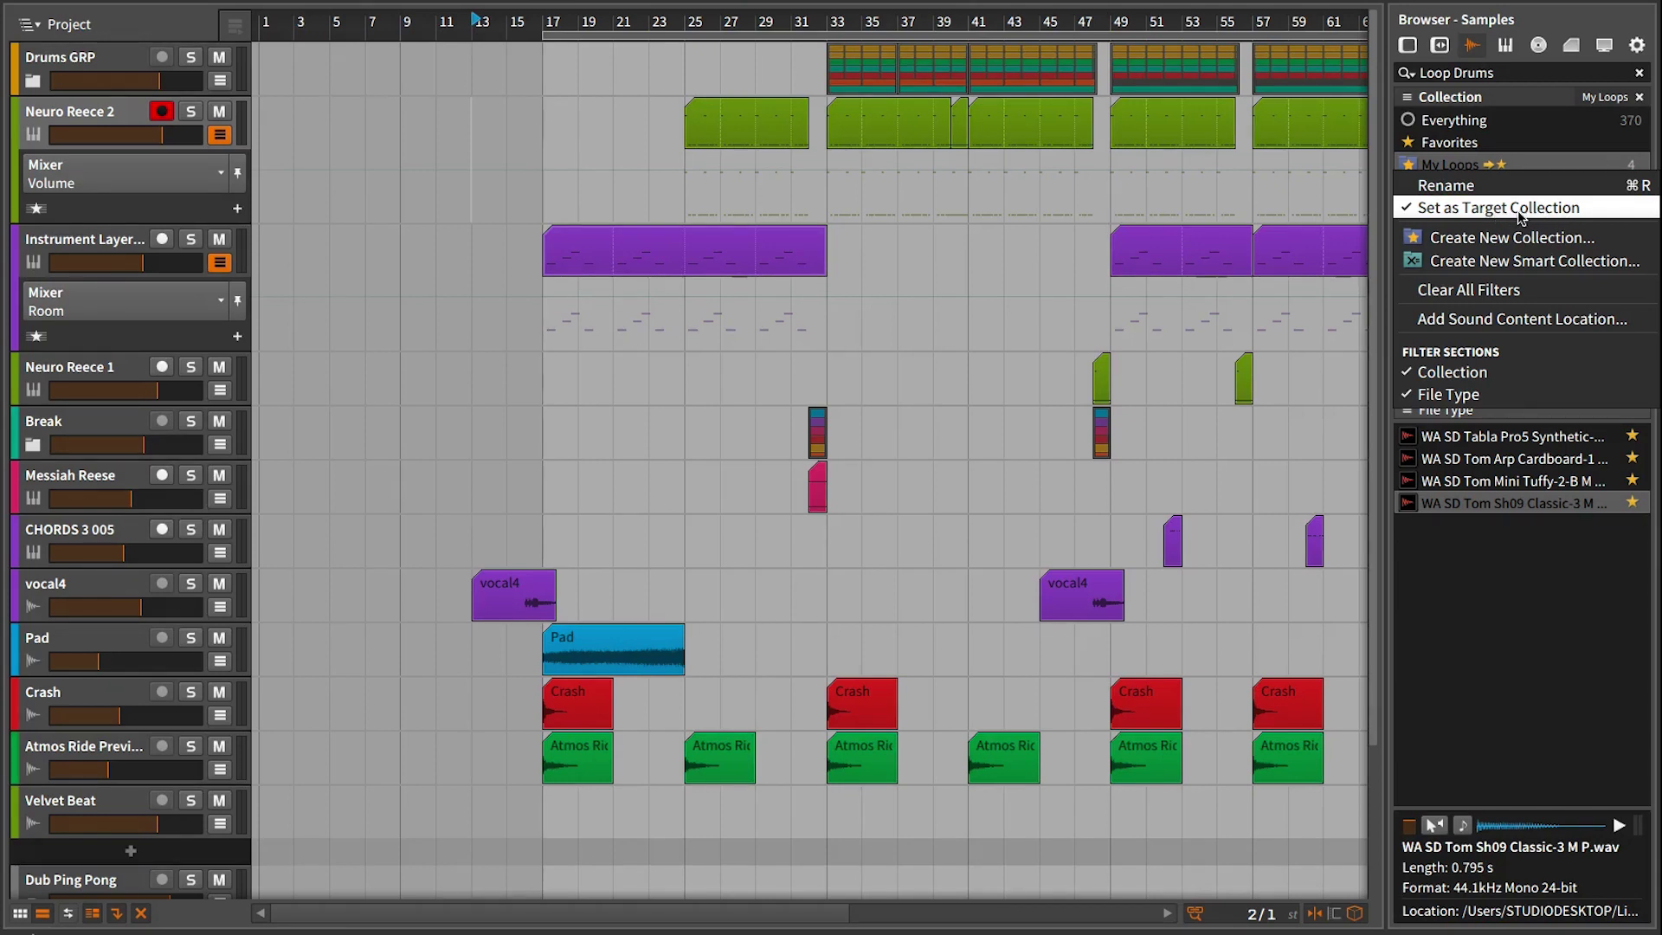
click(1467, 164)
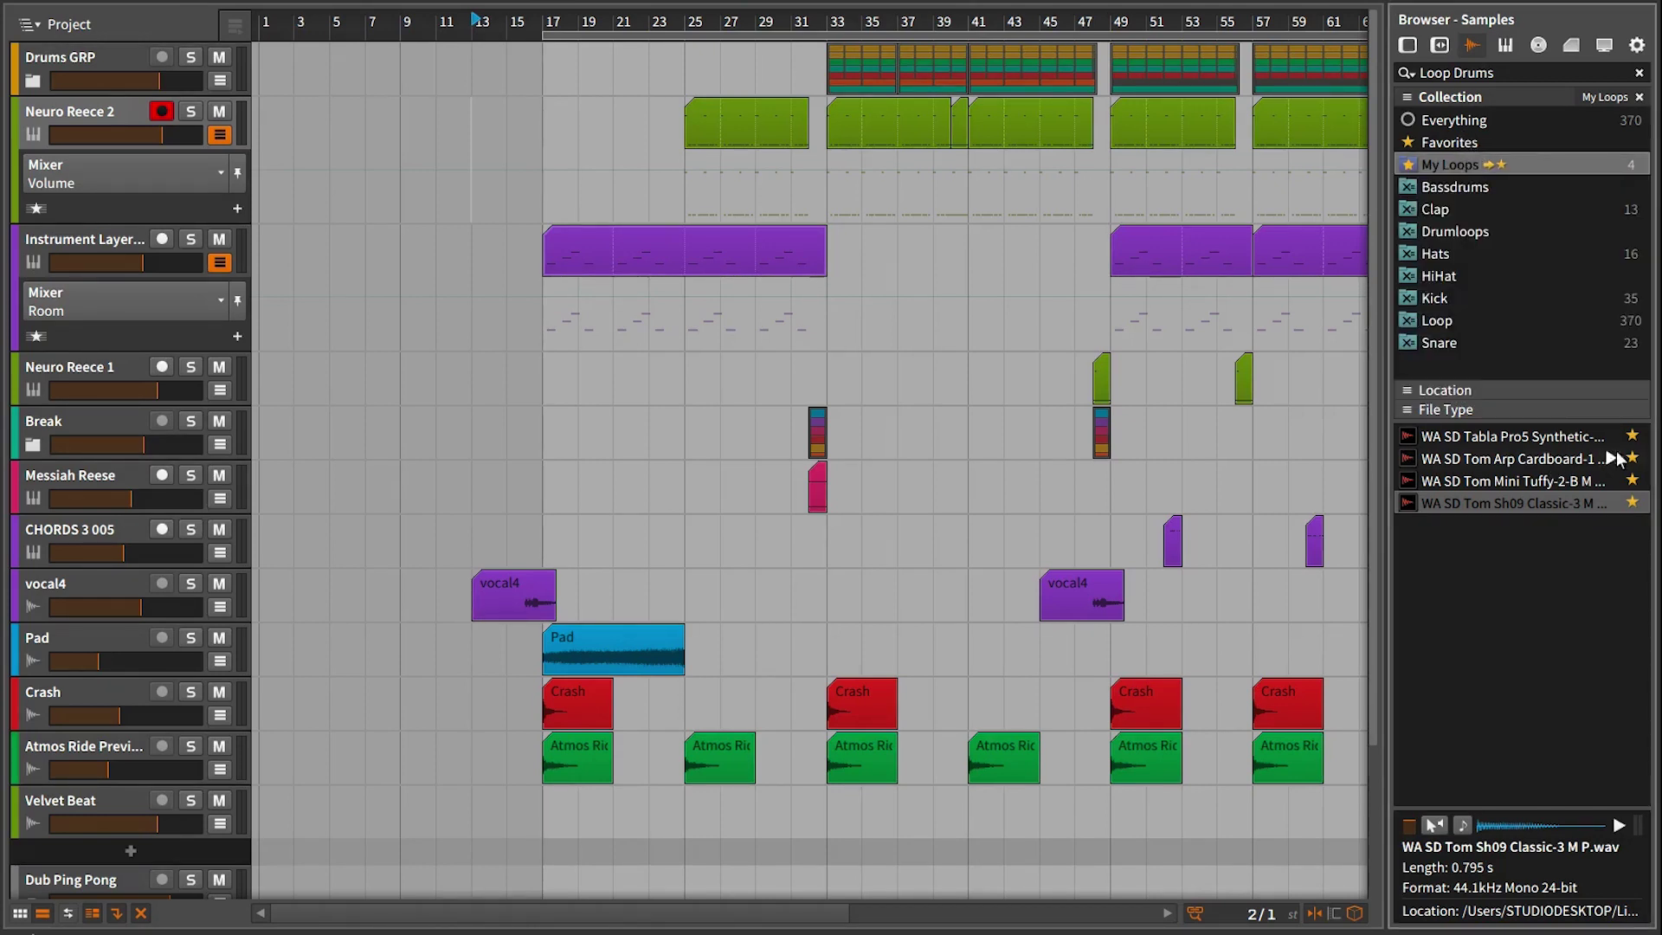
Show everything again and star seven more samples, including several Stick and Swell sounds, to add them to My Loops.
click(1456, 122)
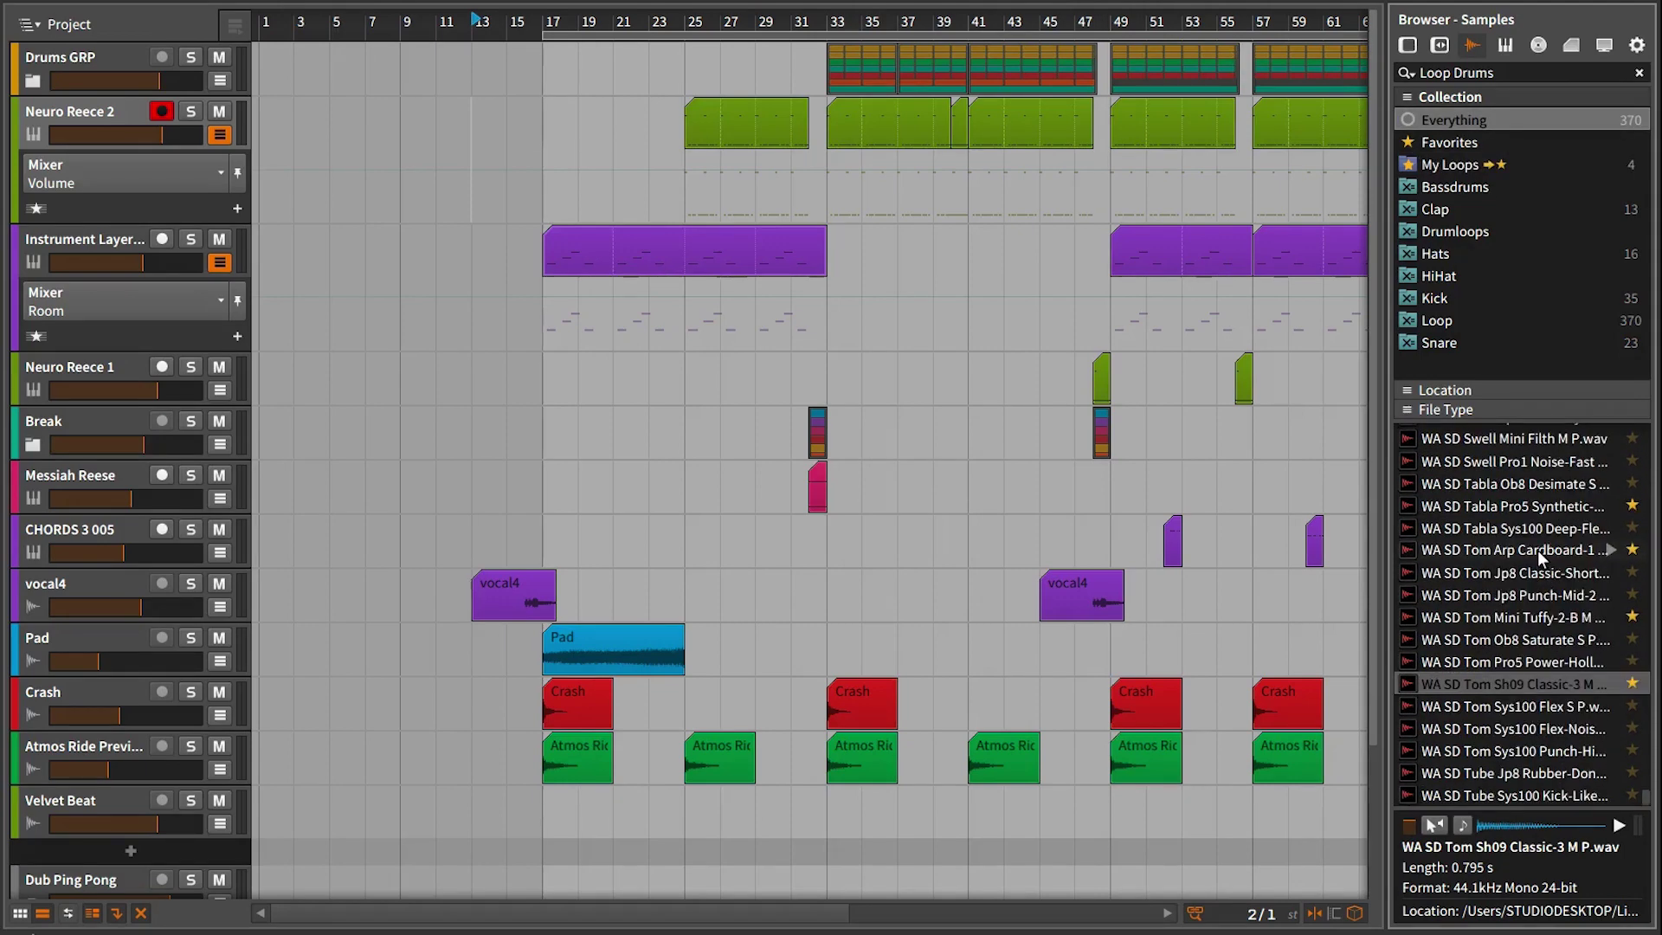
scroll(1535, 667, up, 8)
click(1538, 642)
click(1633, 639)
click(1633, 595)
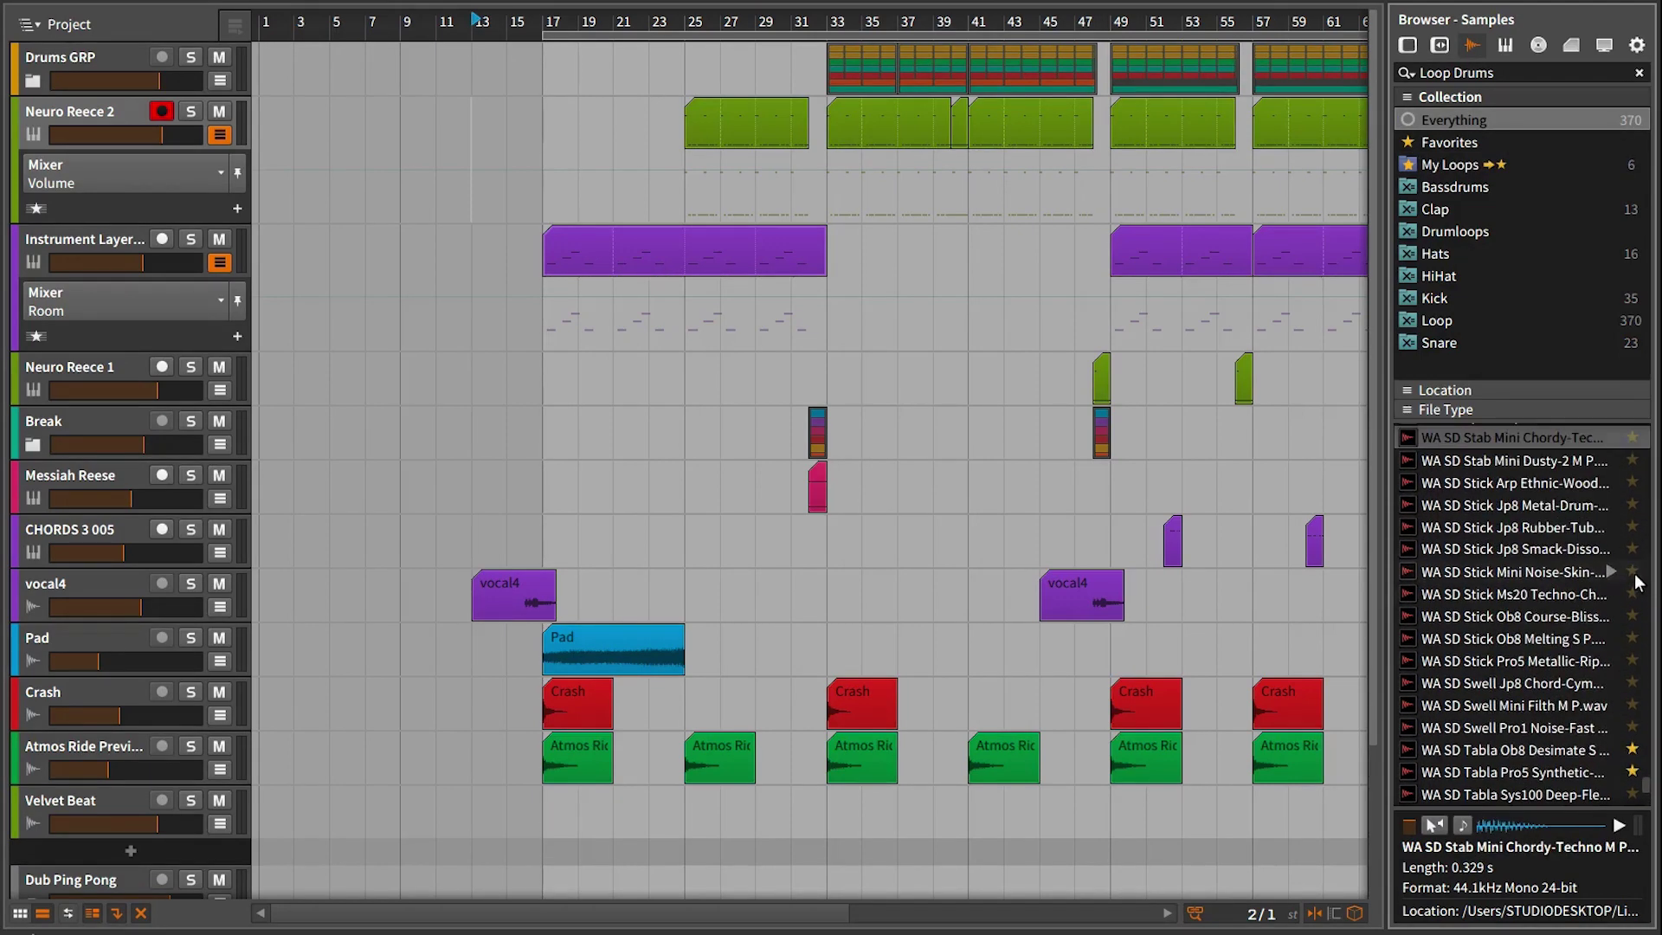
click(1633, 571)
click(1633, 617)
click(1632, 638)
click(1633, 661)
click(1632, 683)
click(1624, 728)
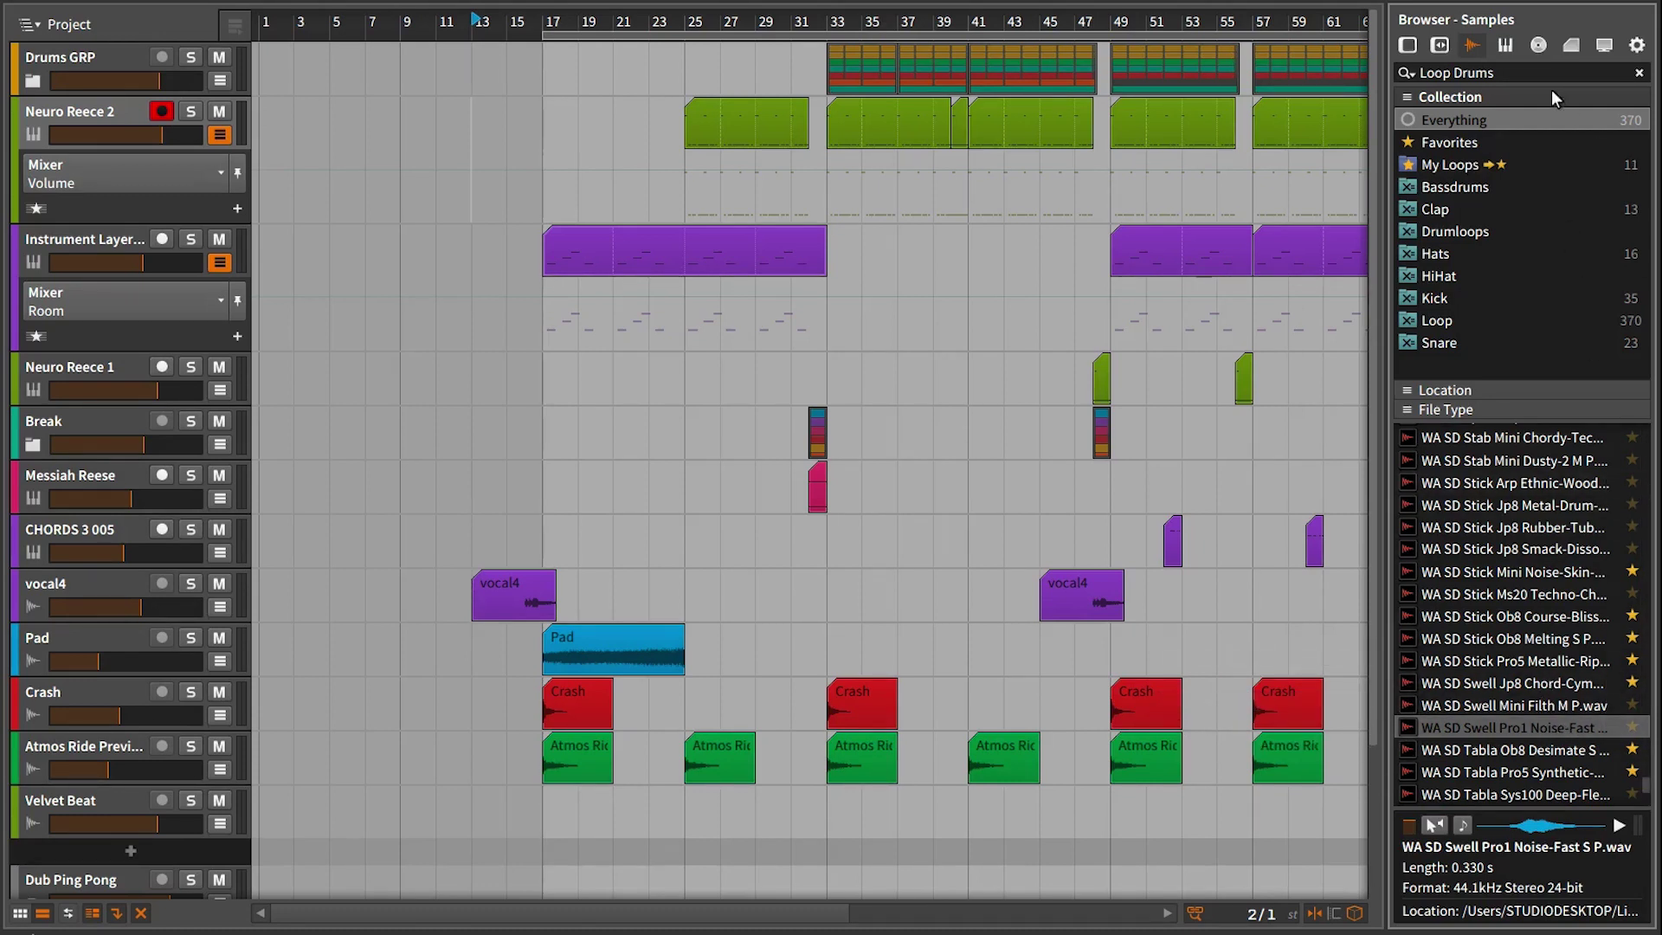
Delete the My Loops collection and confirm the deletion.
click(1450, 164)
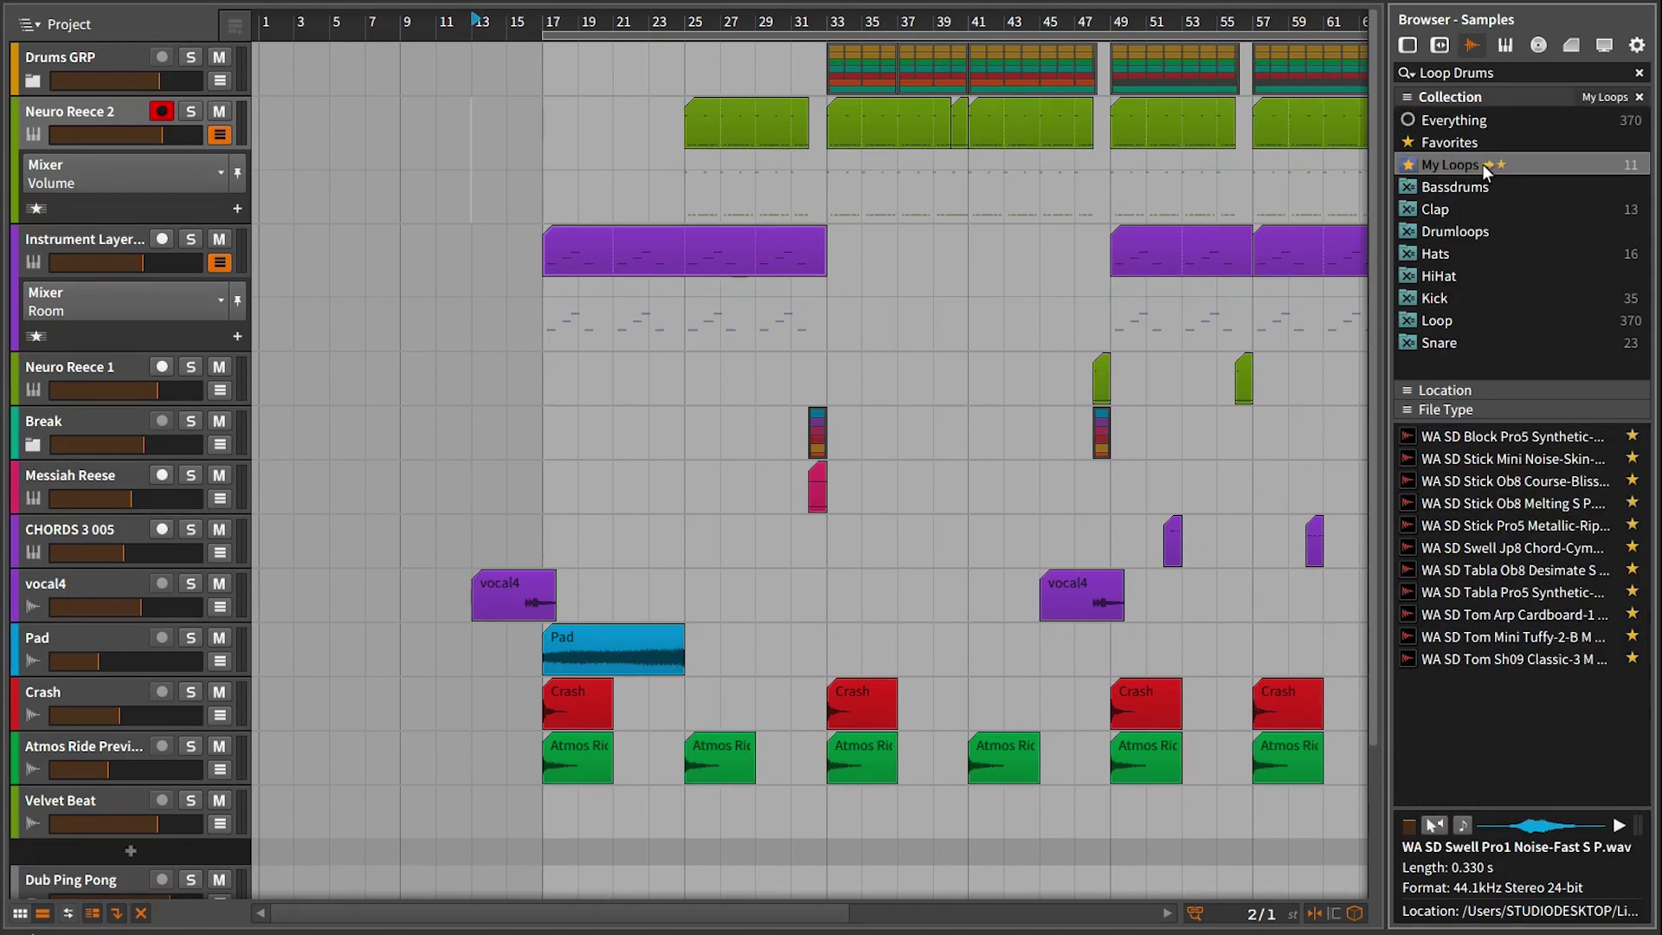
key(Delete)
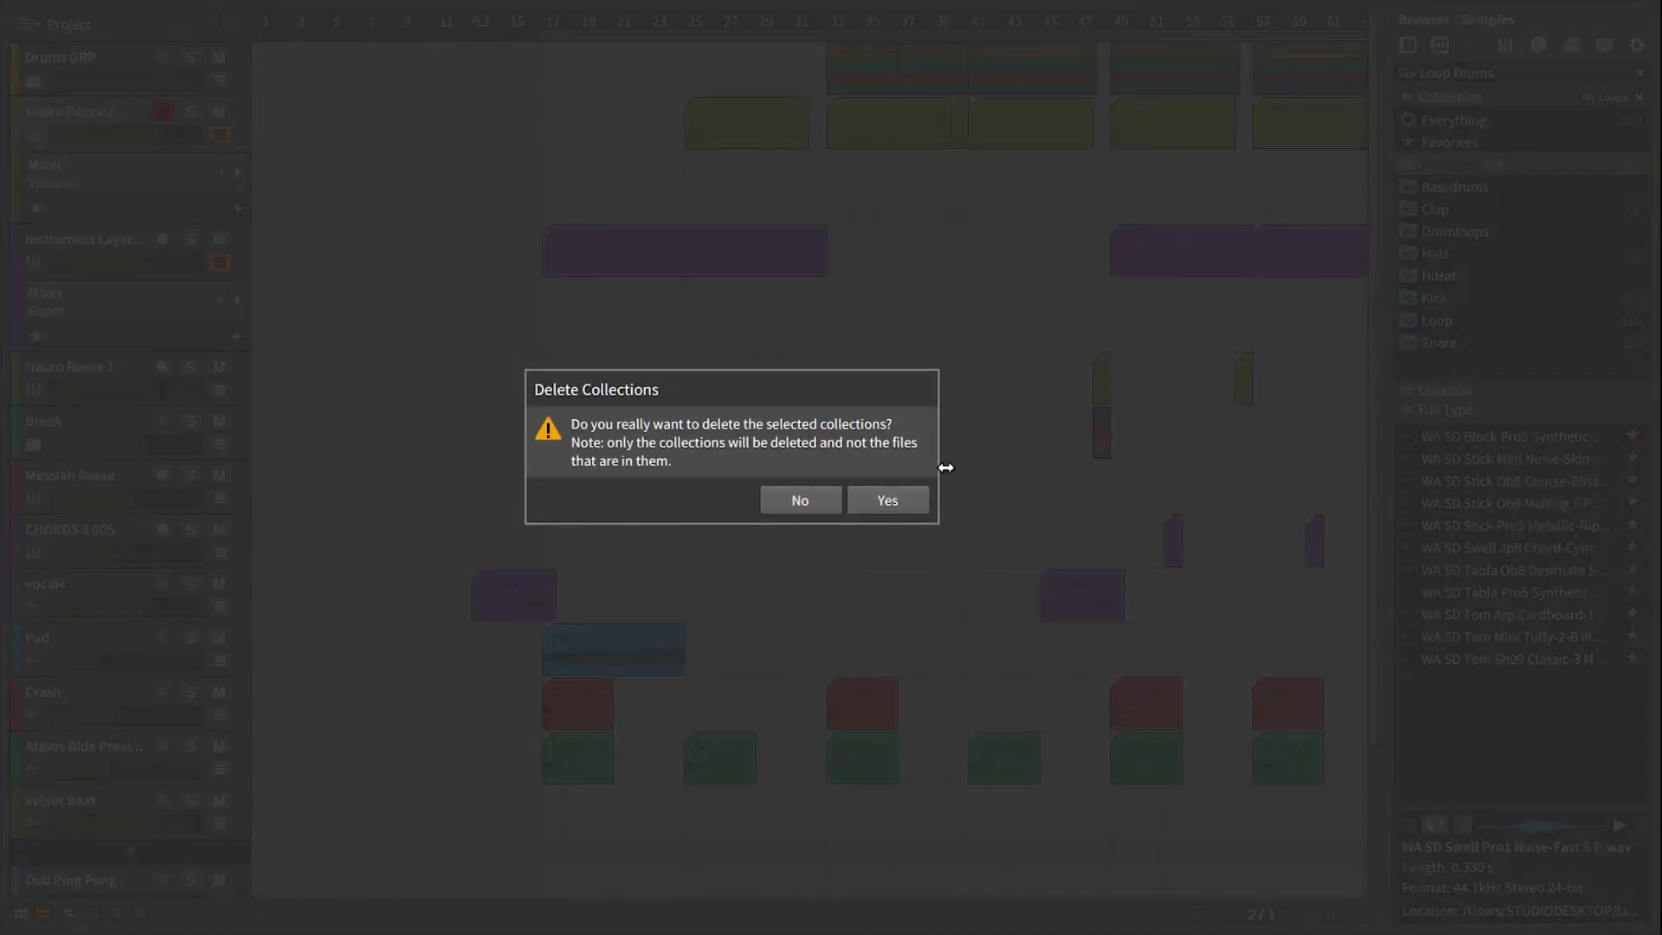
click(892, 499)
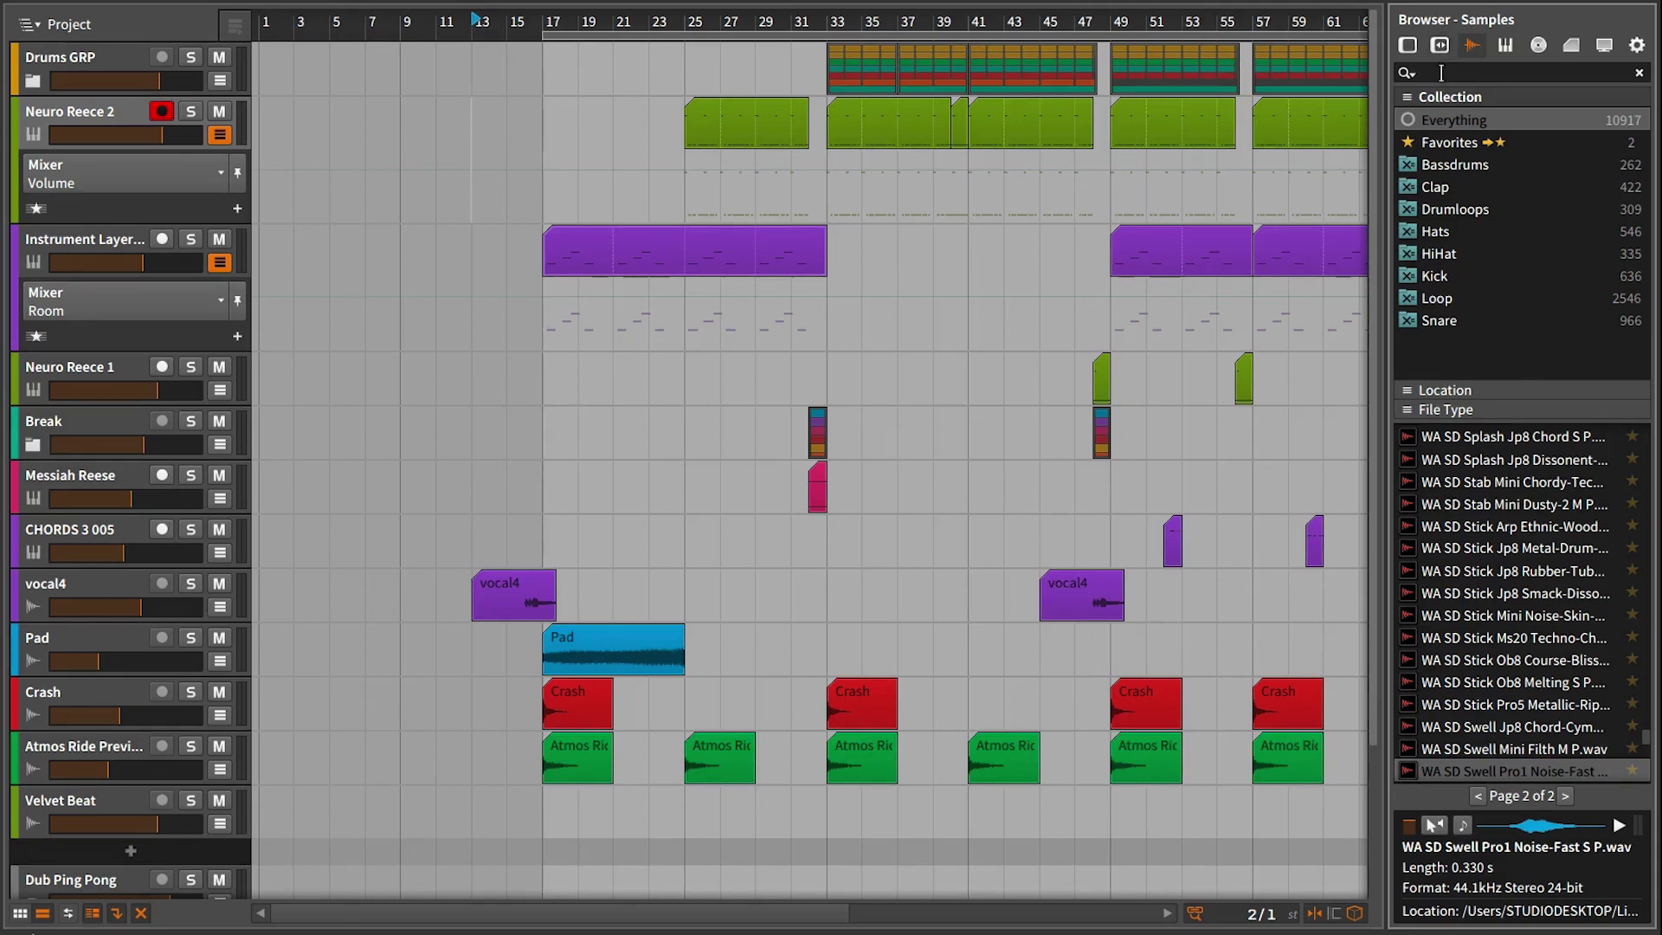
Search the devices for "comp" and exclude matches by adding "-wav".
click(1408, 45)
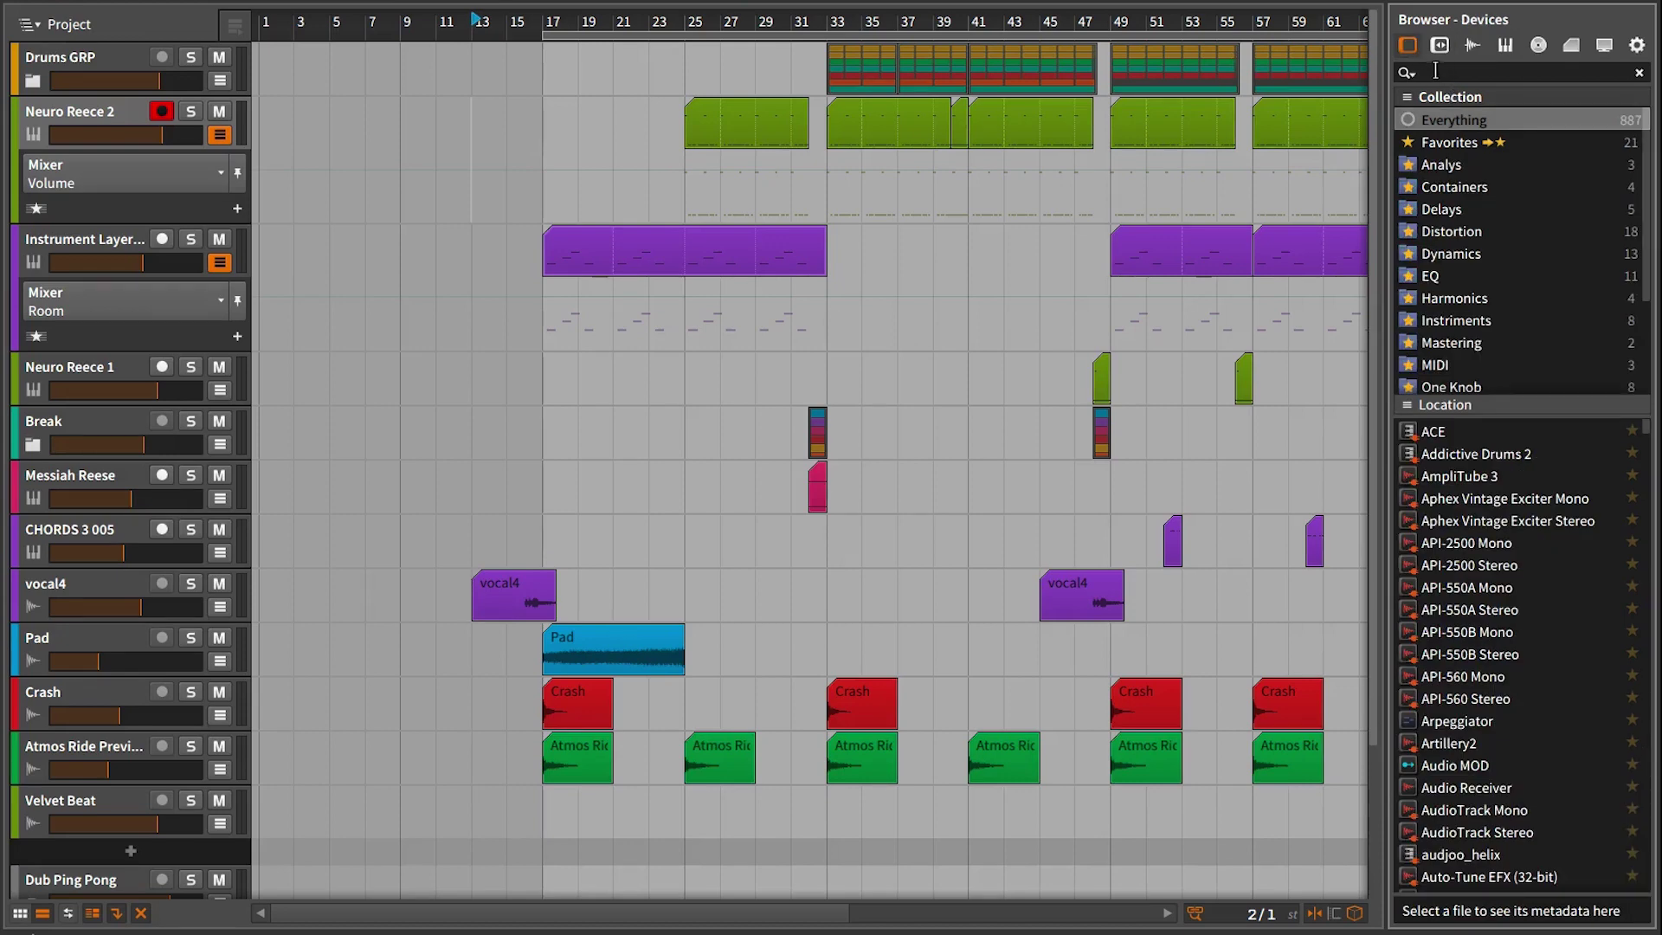
click(1435, 72)
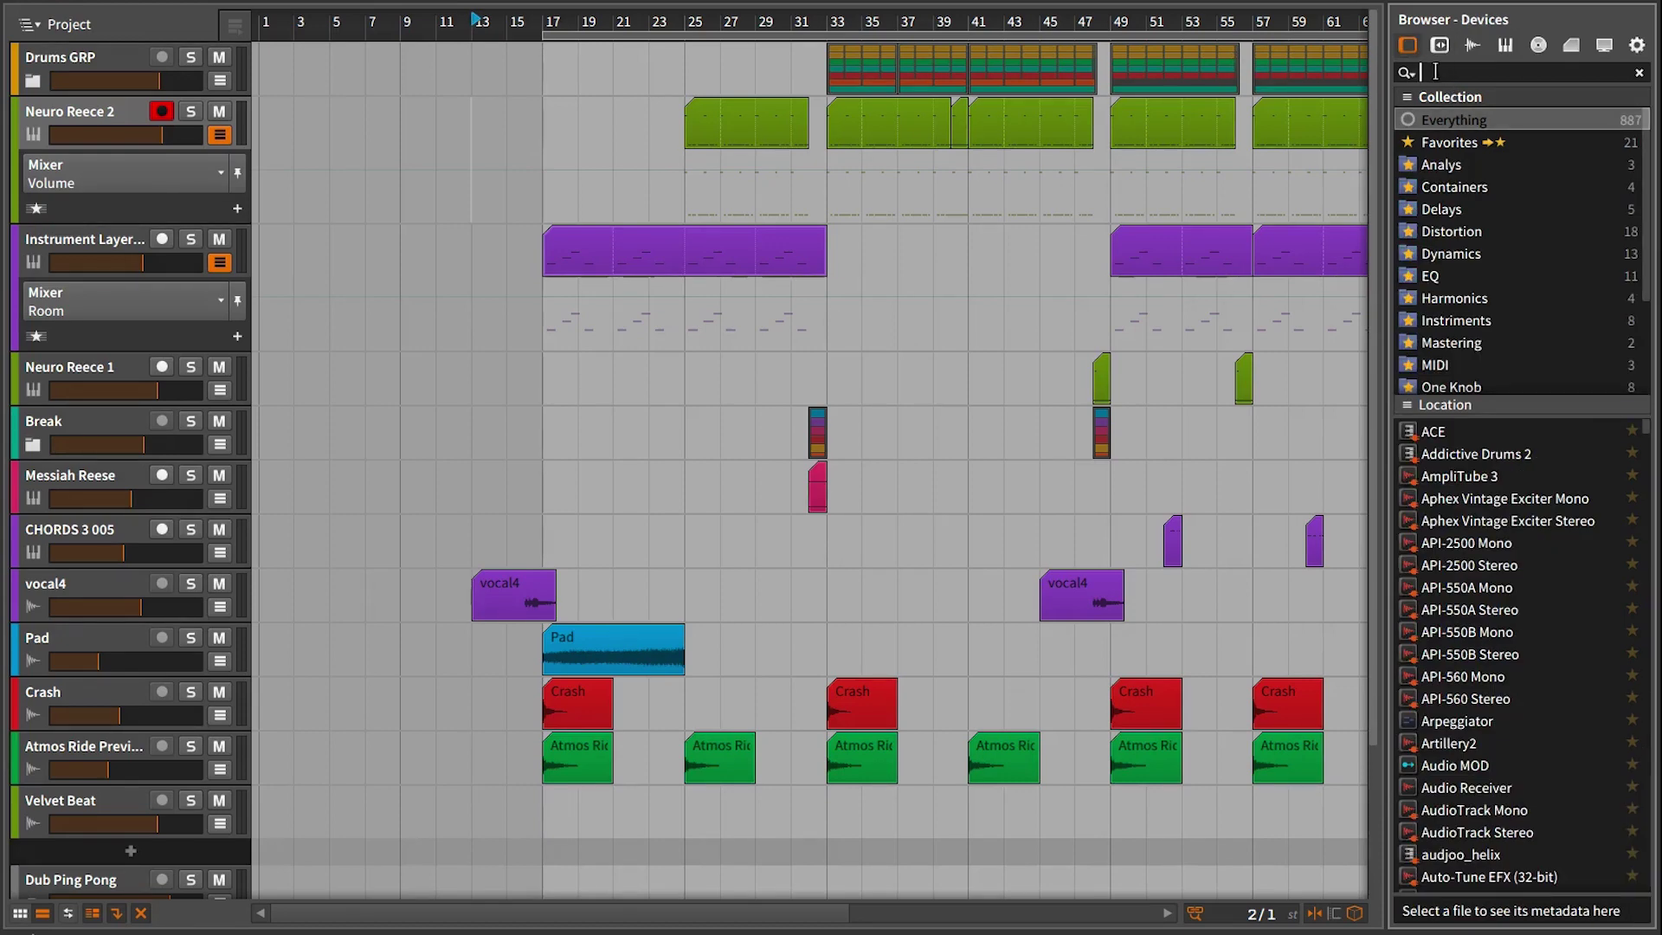
text(comp)
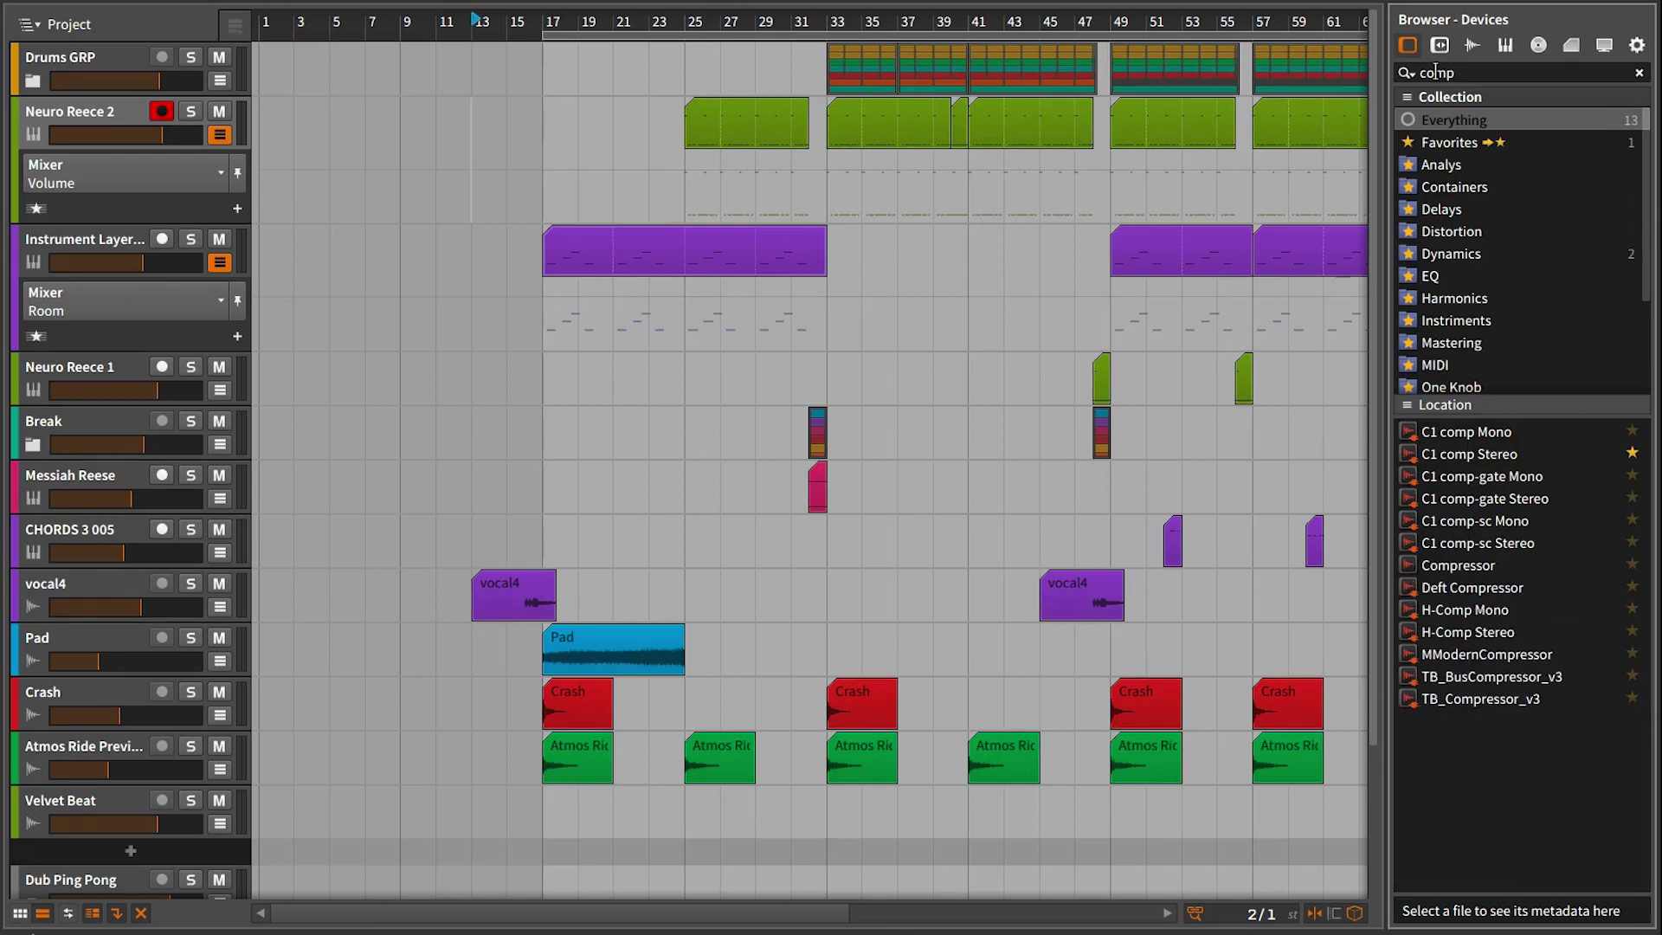
text( -wav)
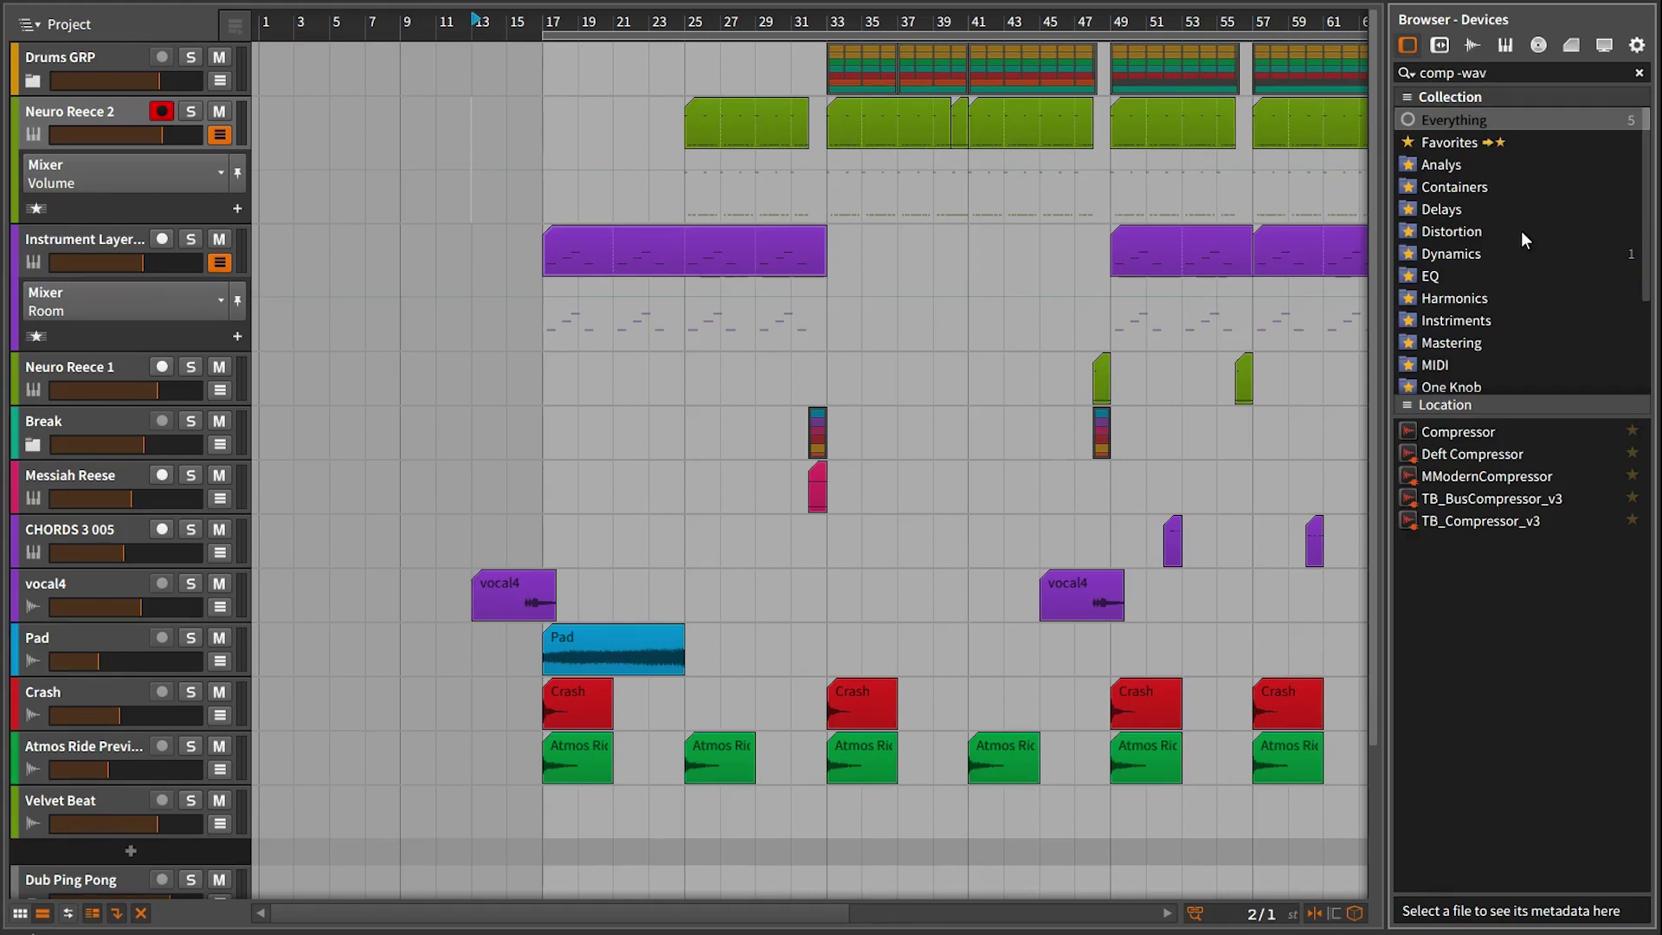
Create a smart collection from the "comp -wav" search and name it "Comps Without Waves".
right_click(1453, 121)
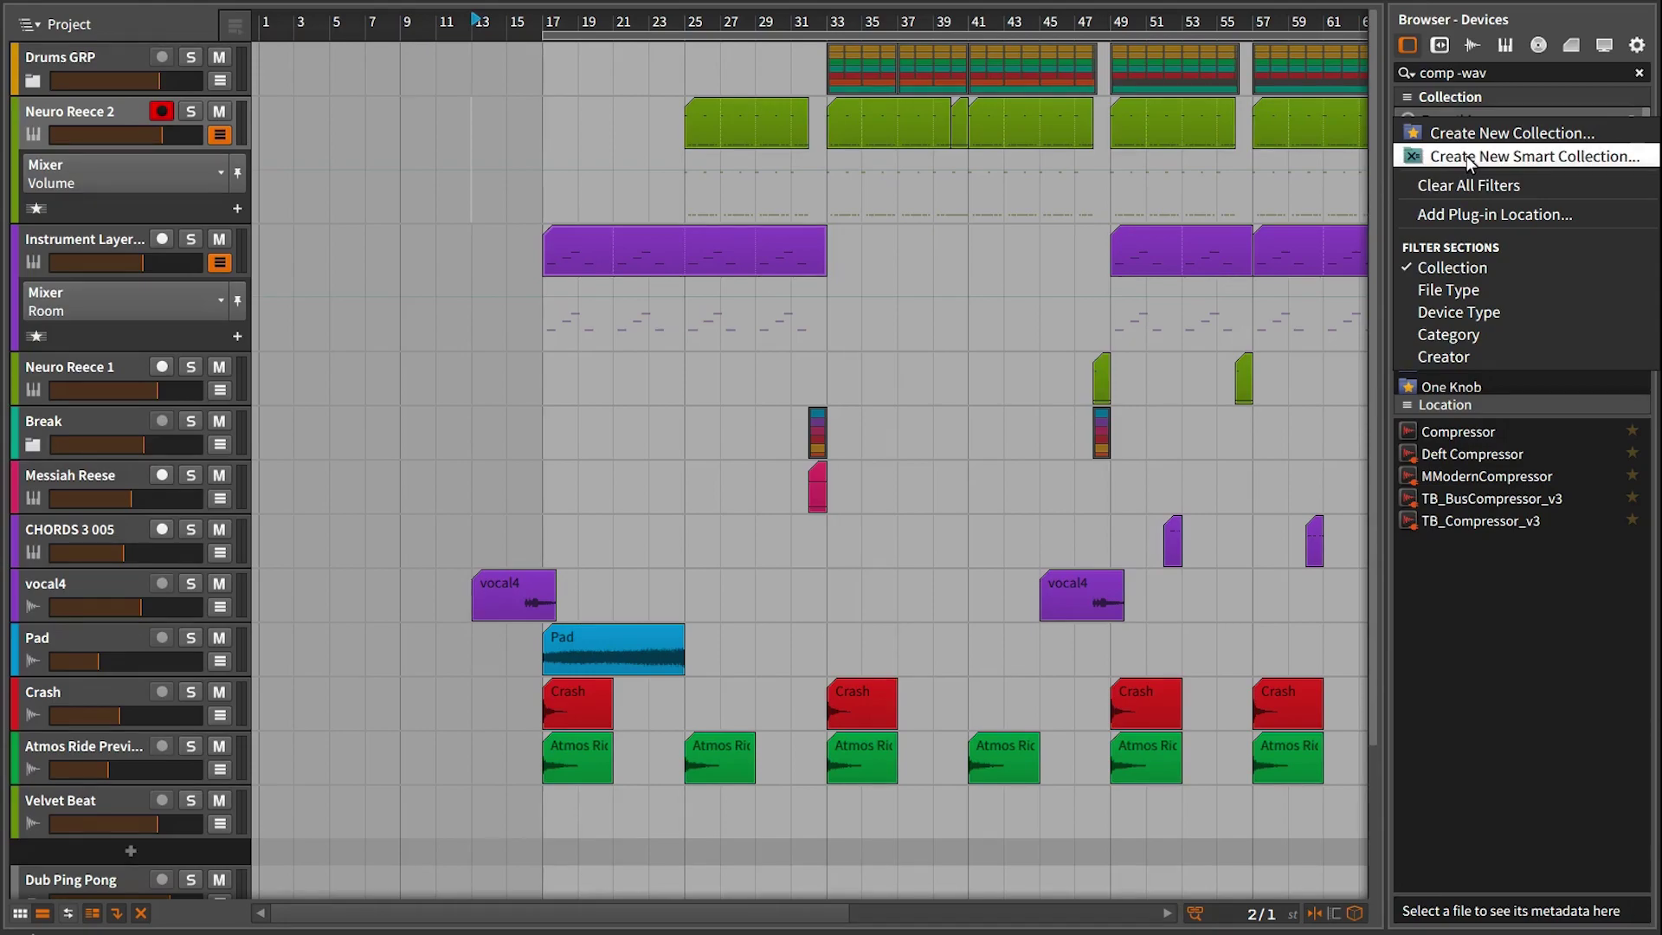
click(1469, 157)
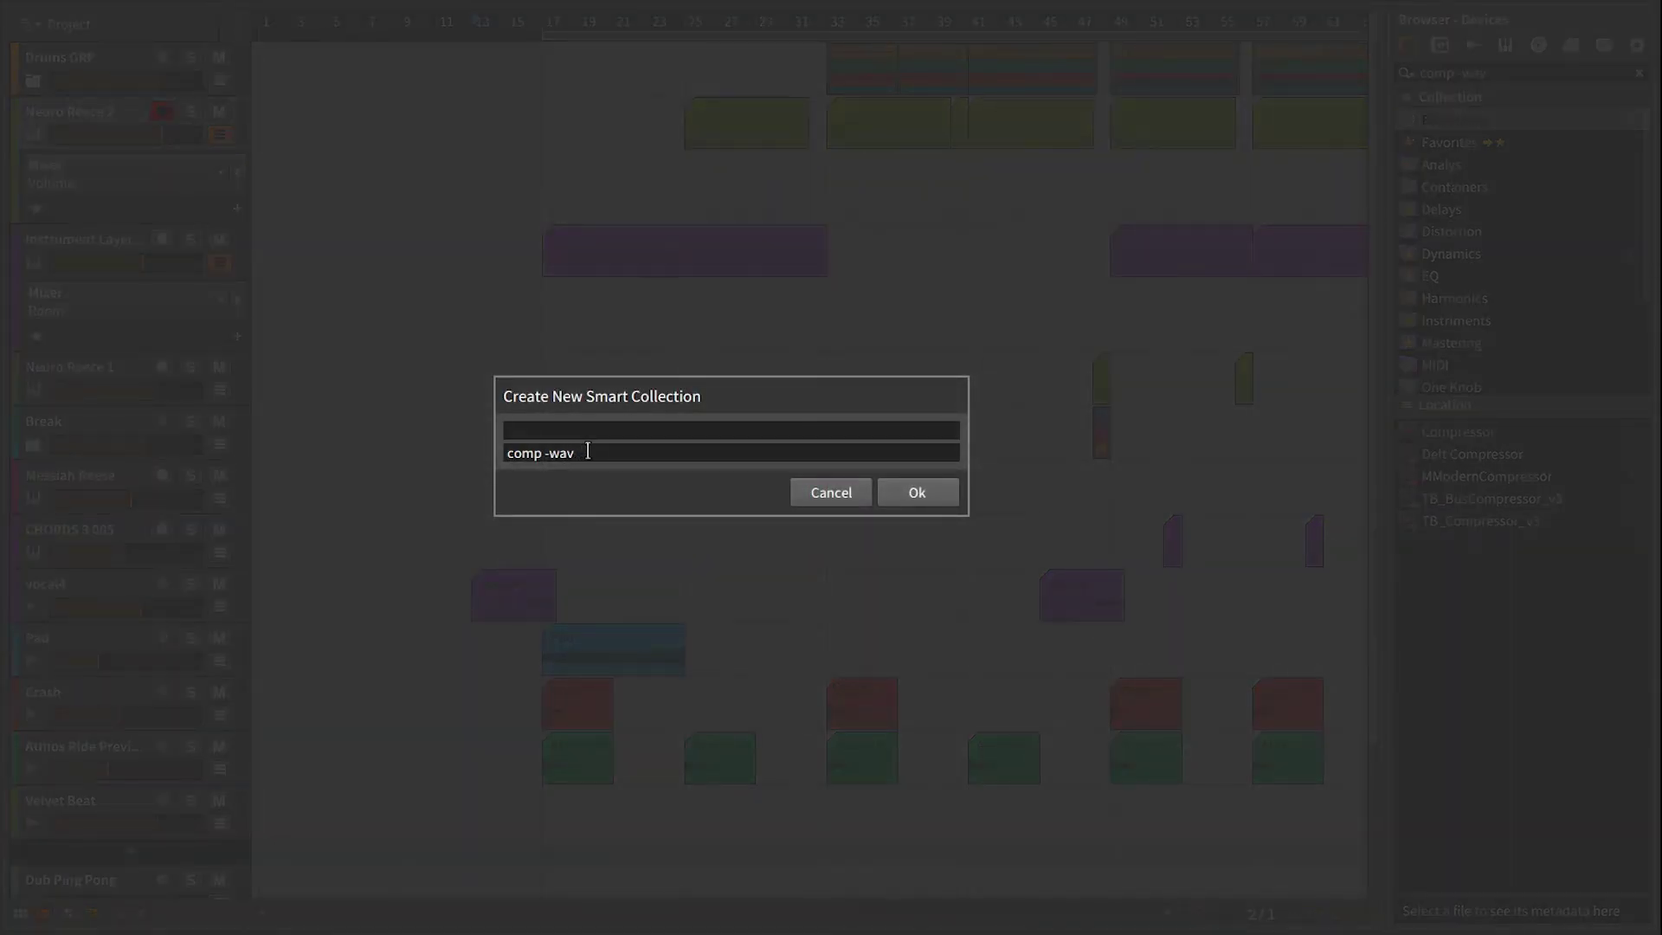
drag(588, 451, 486, 454)
click(536, 430)
text(Comps Without Waves)
click(896, 491)
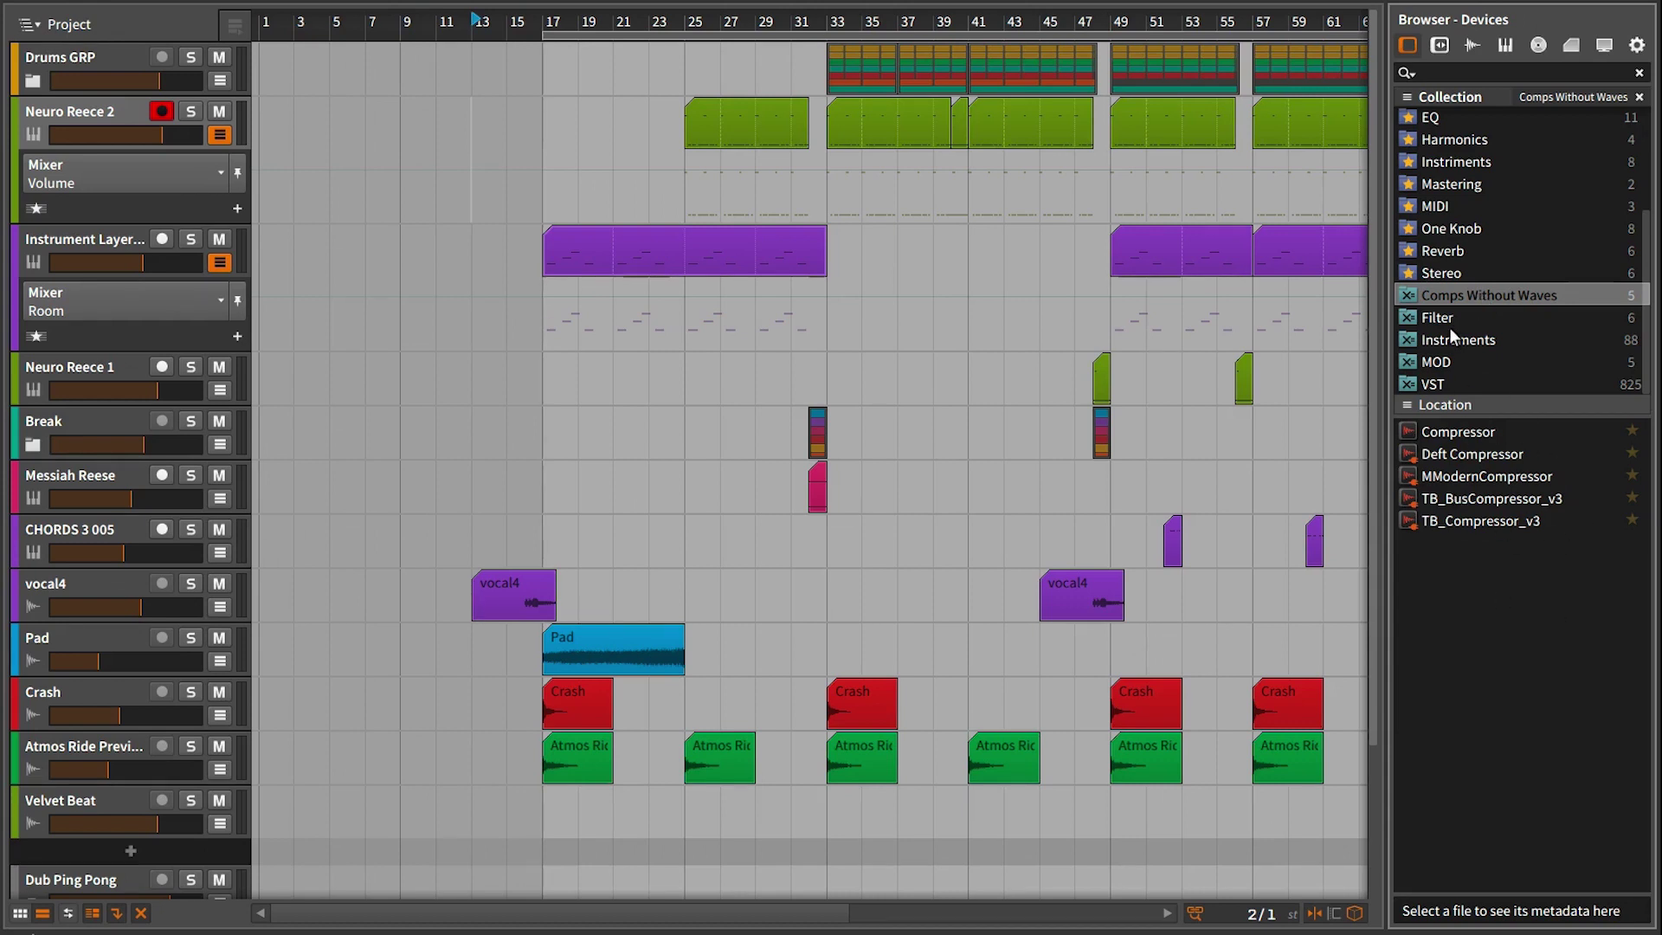
Filter the devices by the VST smart collection and examine its search rule without changing it.
click(1450, 384)
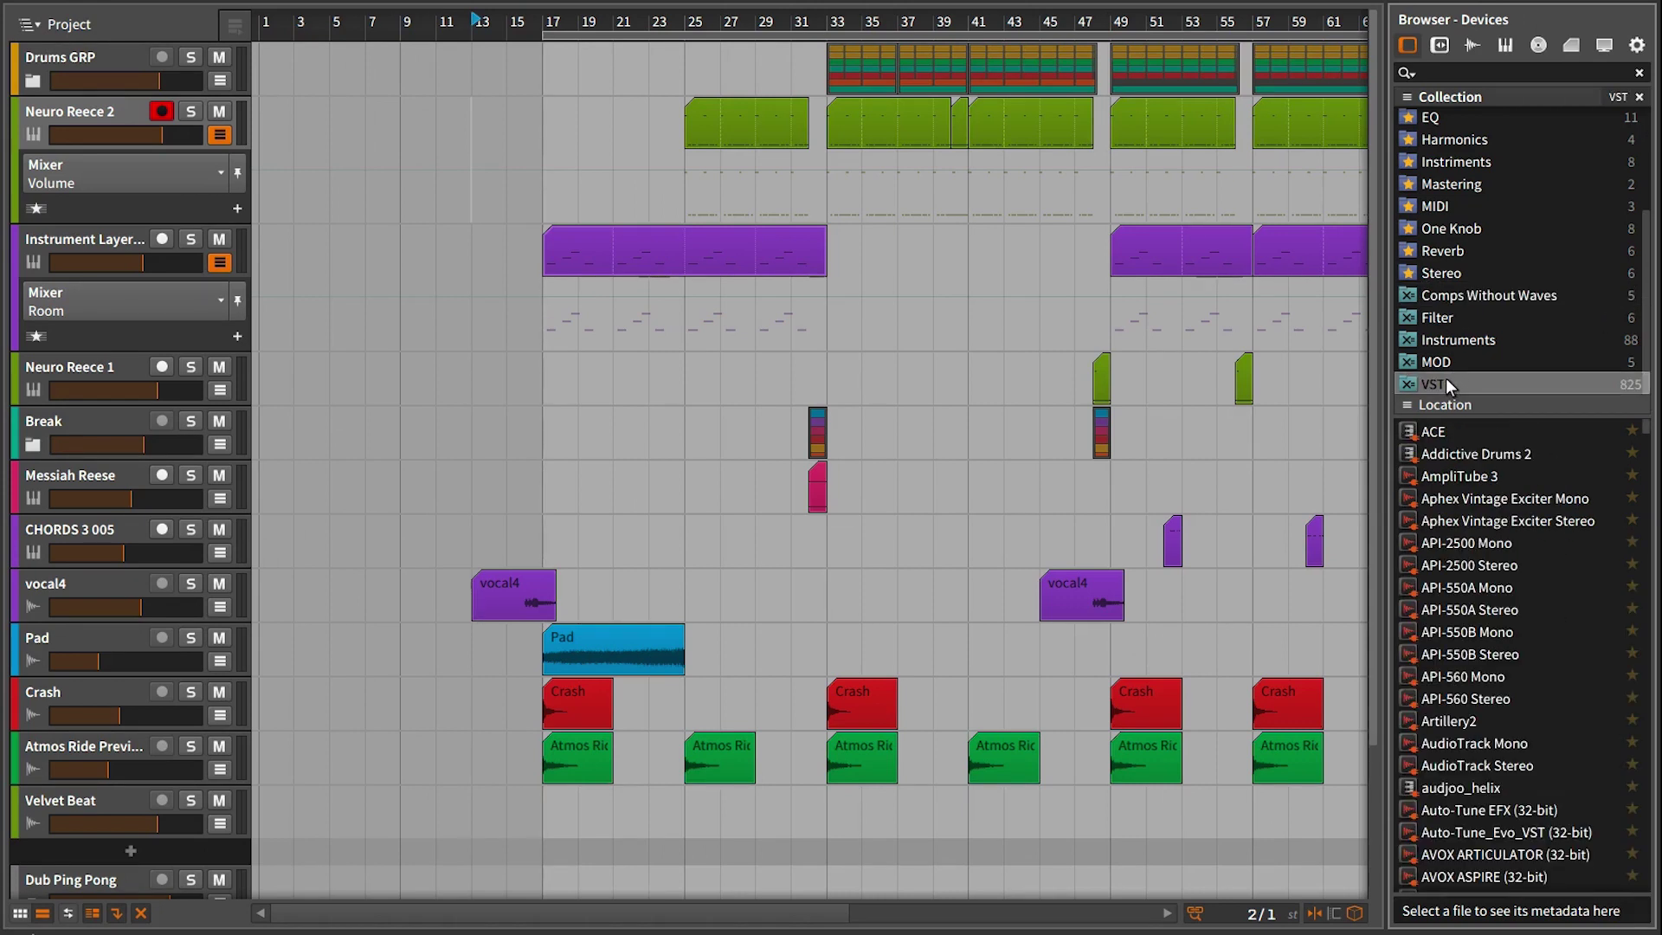
right_click(1439, 383)
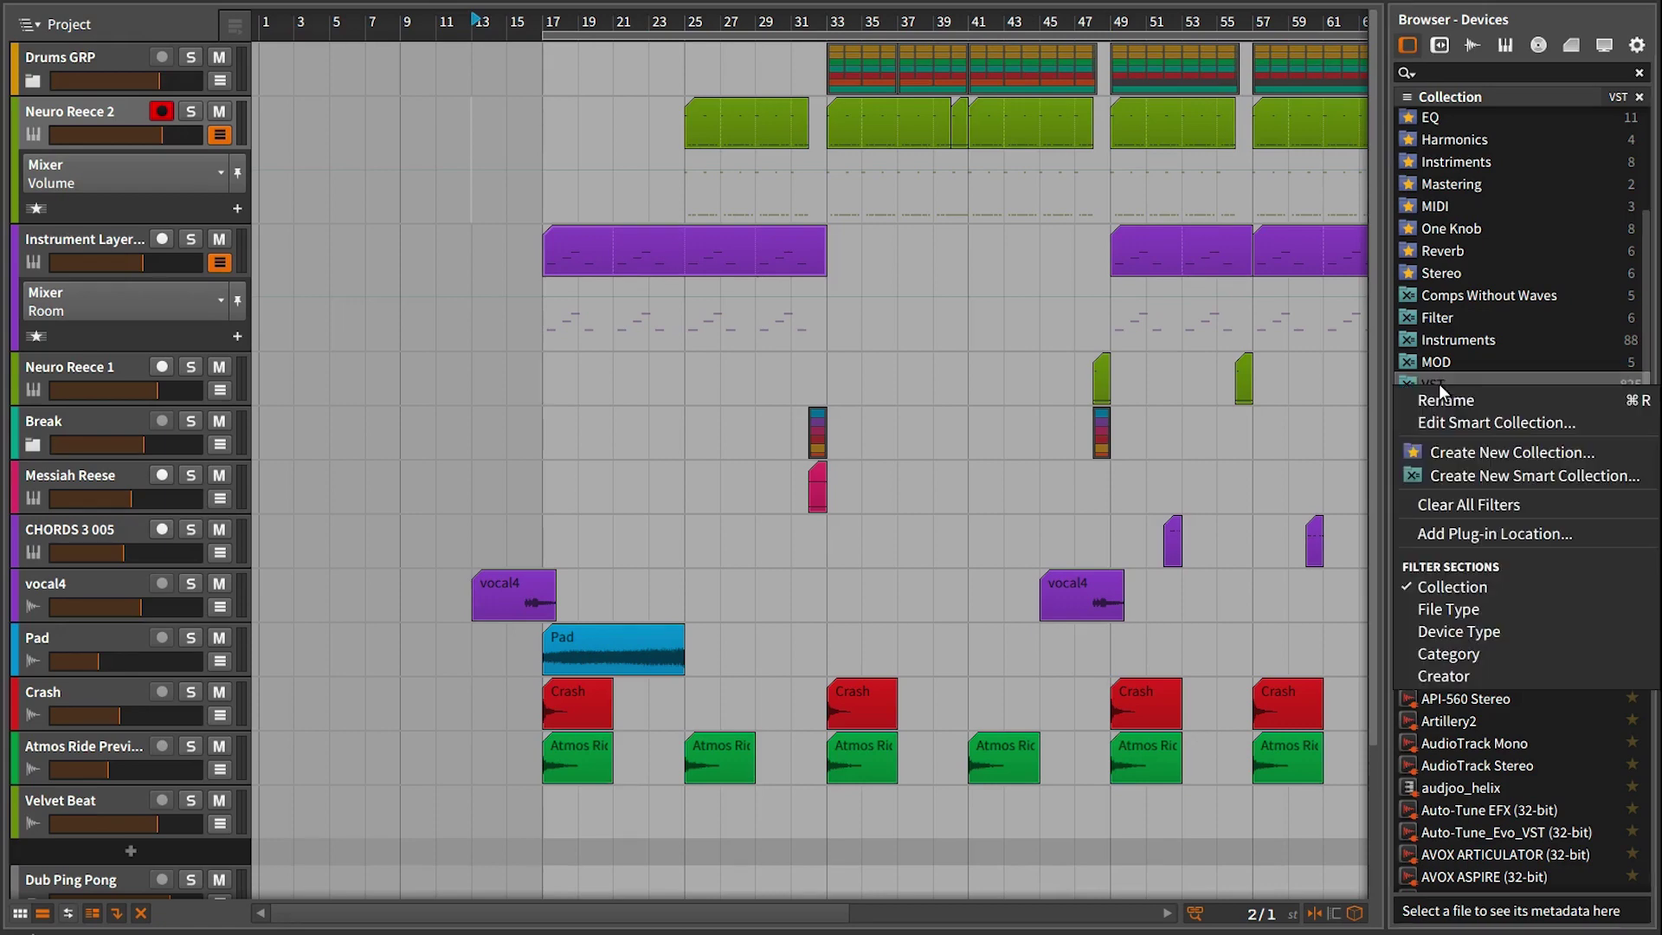
click(1448, 423)
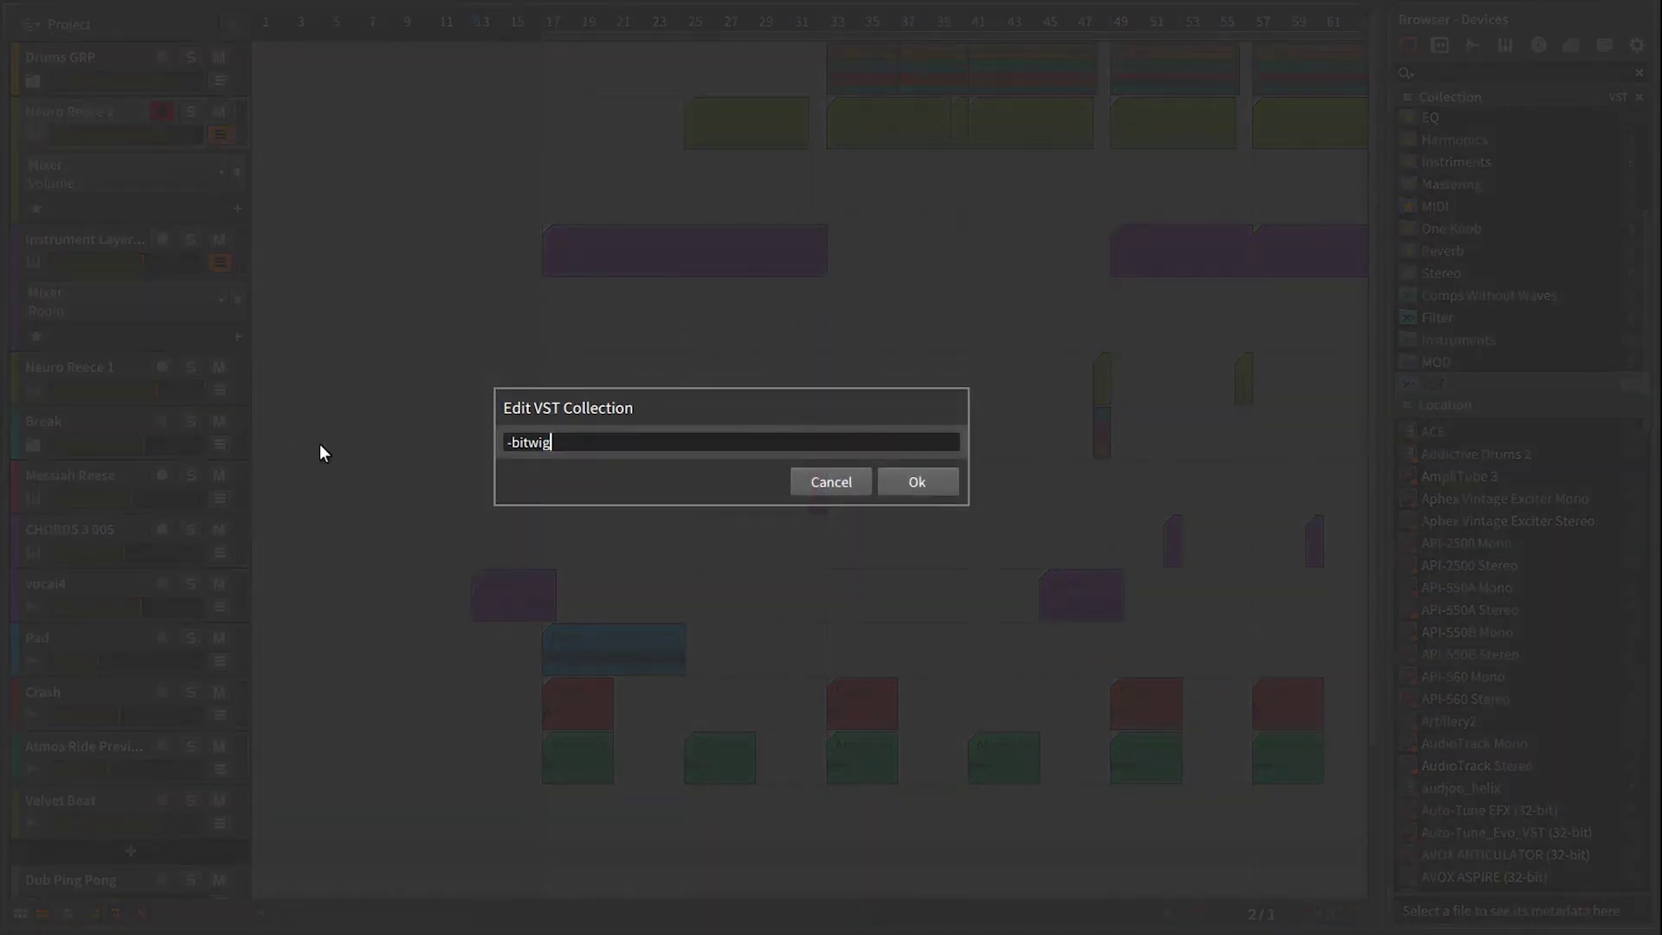
click(845, 481)
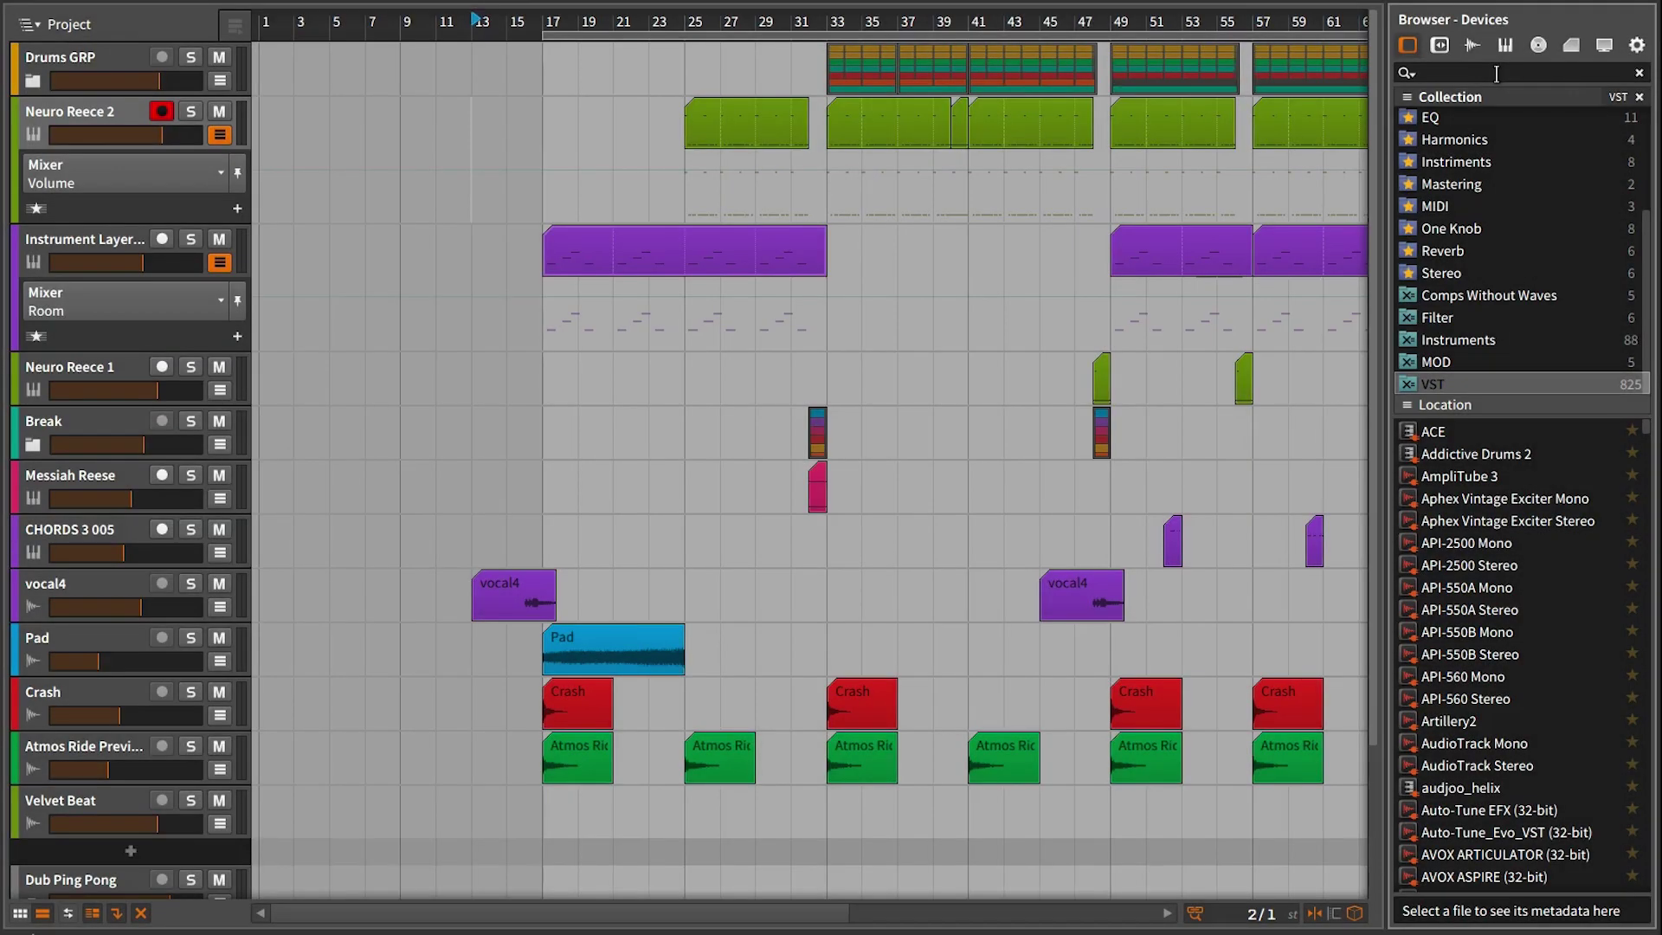
Search for "comp" within the VST smart collection.
click(1497, 73)
text(comp)
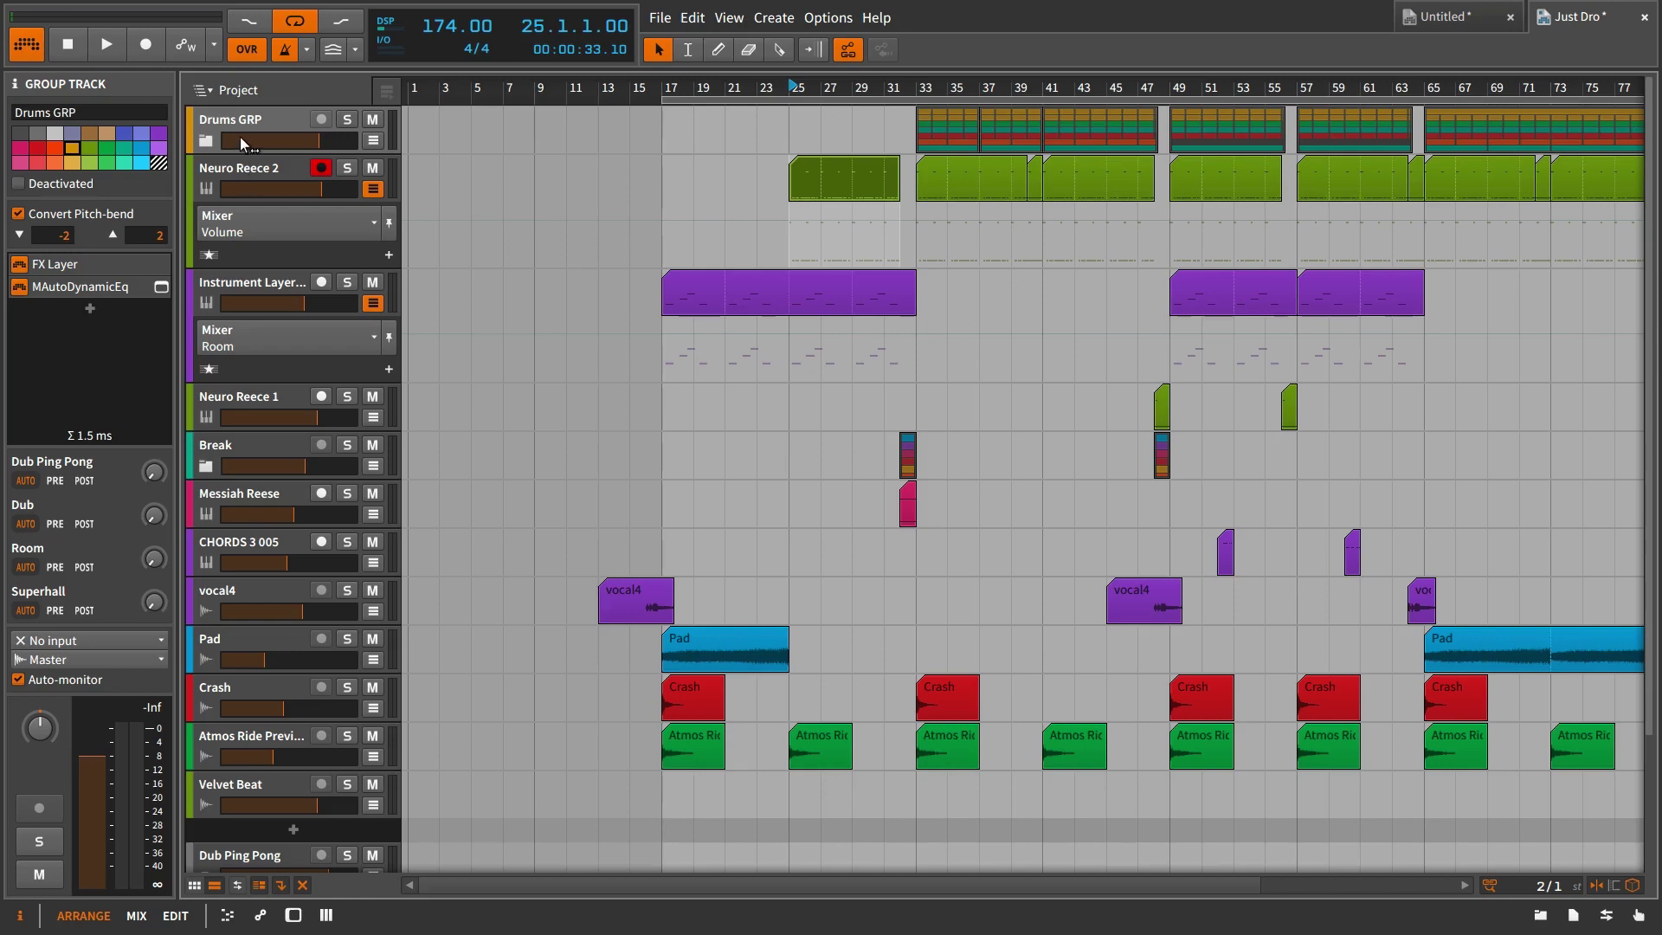
Open the device browser from the Drums GRP track's device list in both available ways, closing it each time without inserting anything.
mouse_move(232, 143)
click(90, 309)
key(Escape)
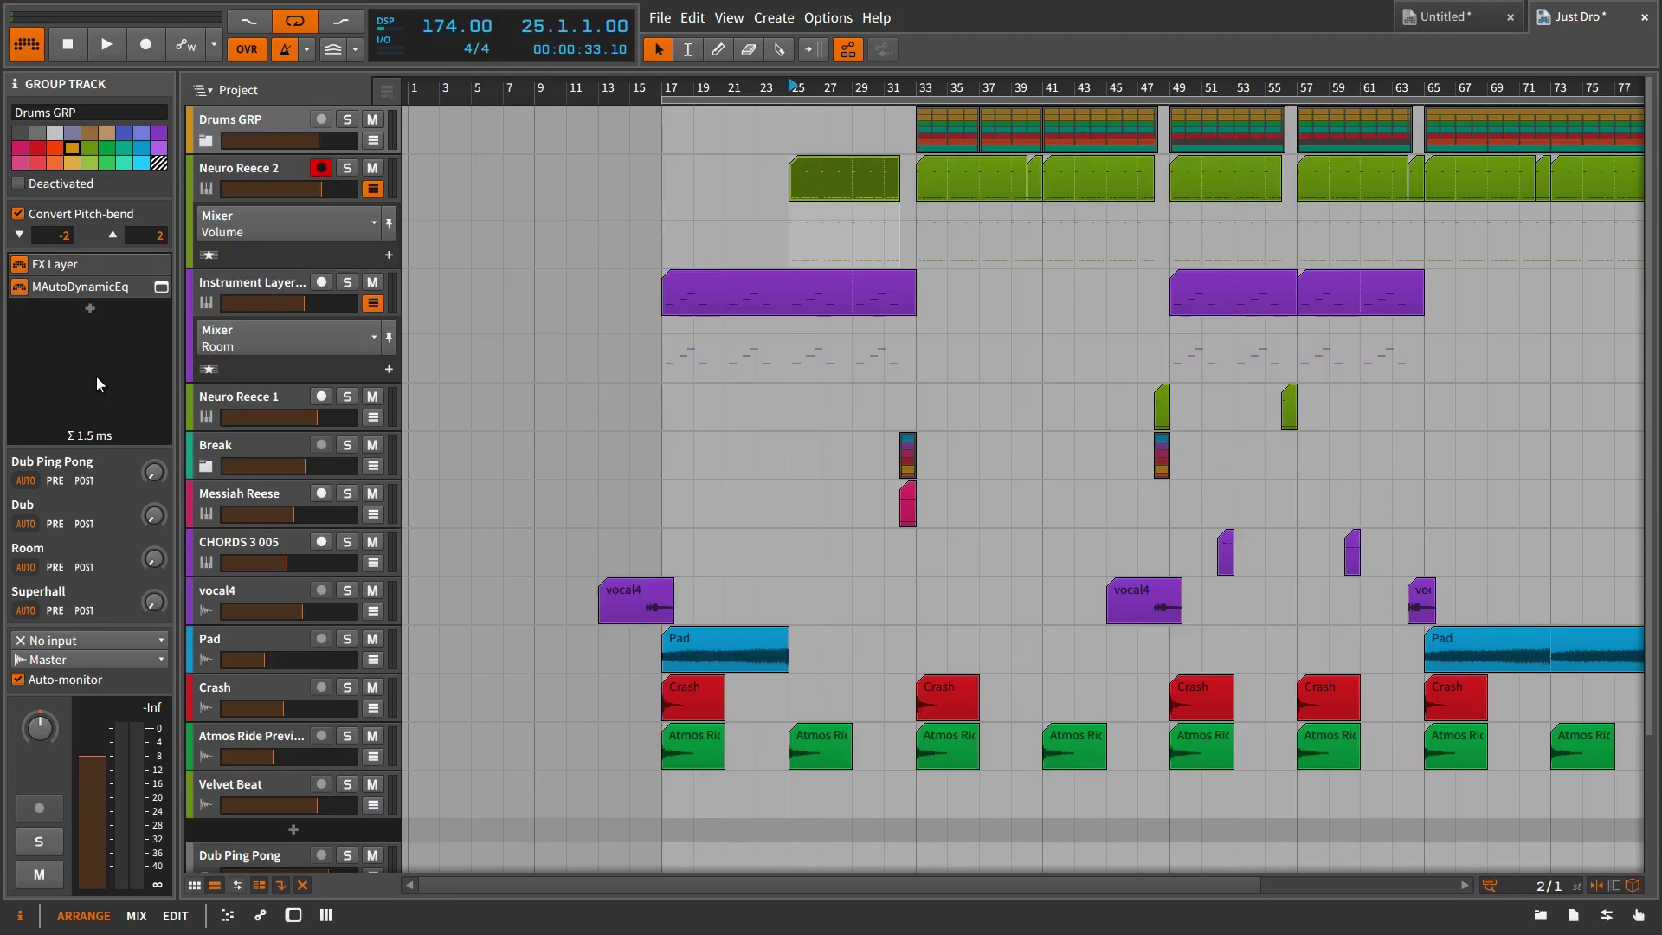
double_click(95, 375)
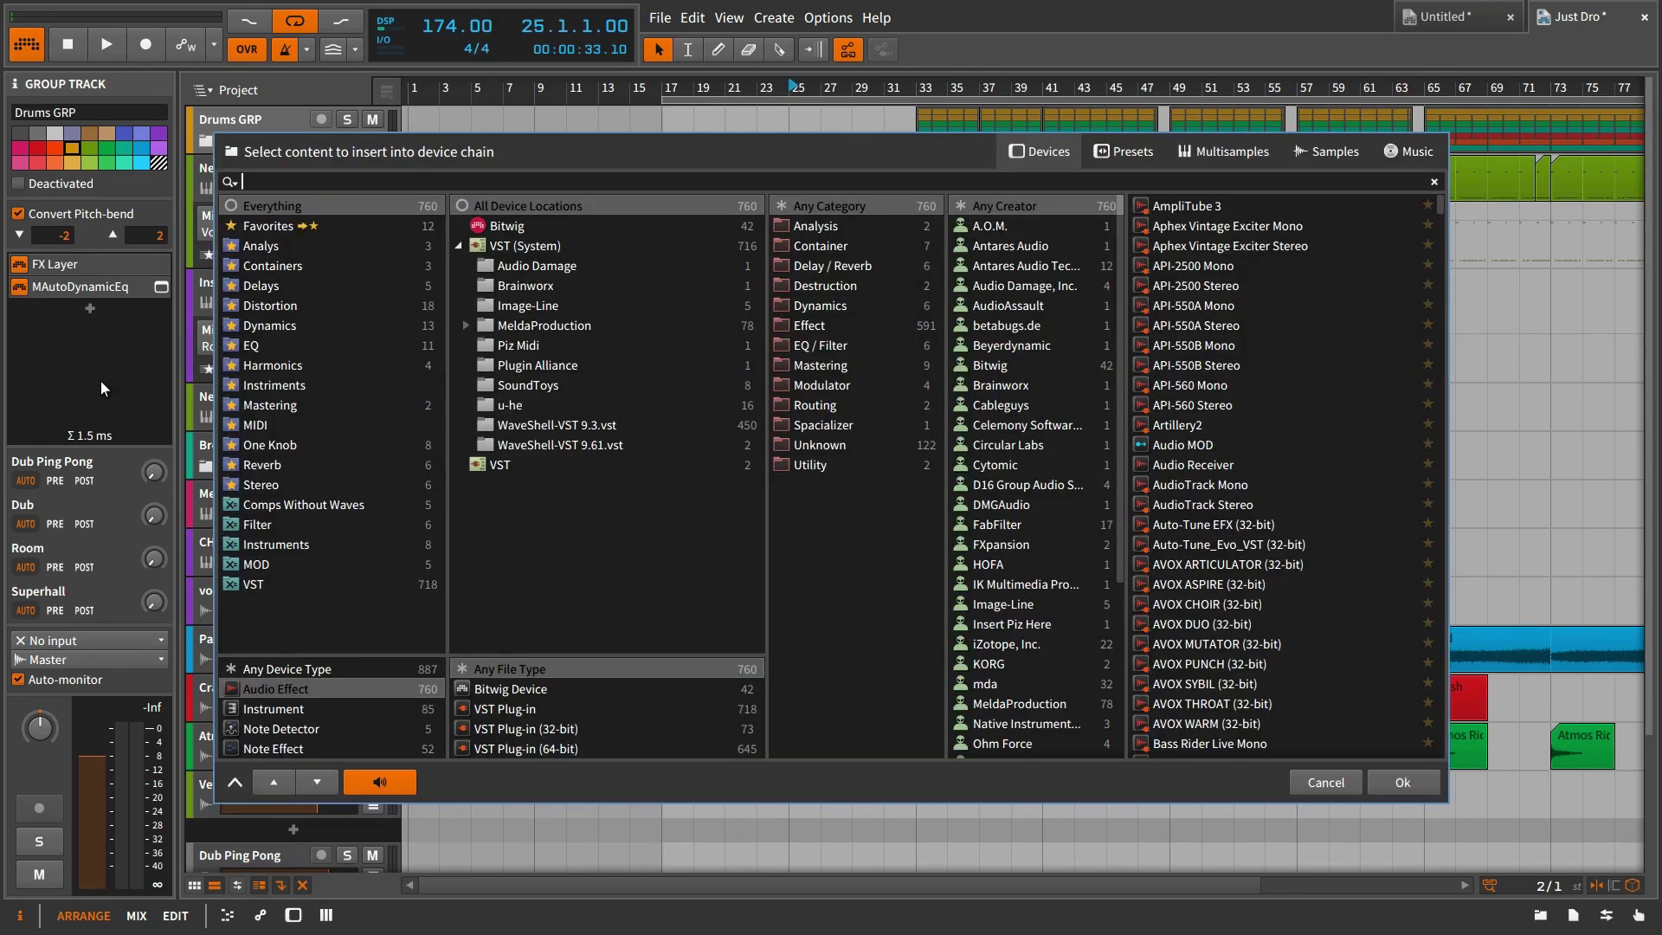
key(Escape)
Show the Drums GRP device chain, open the device browser from its empty area, and close it without inserting anything.
key(d)
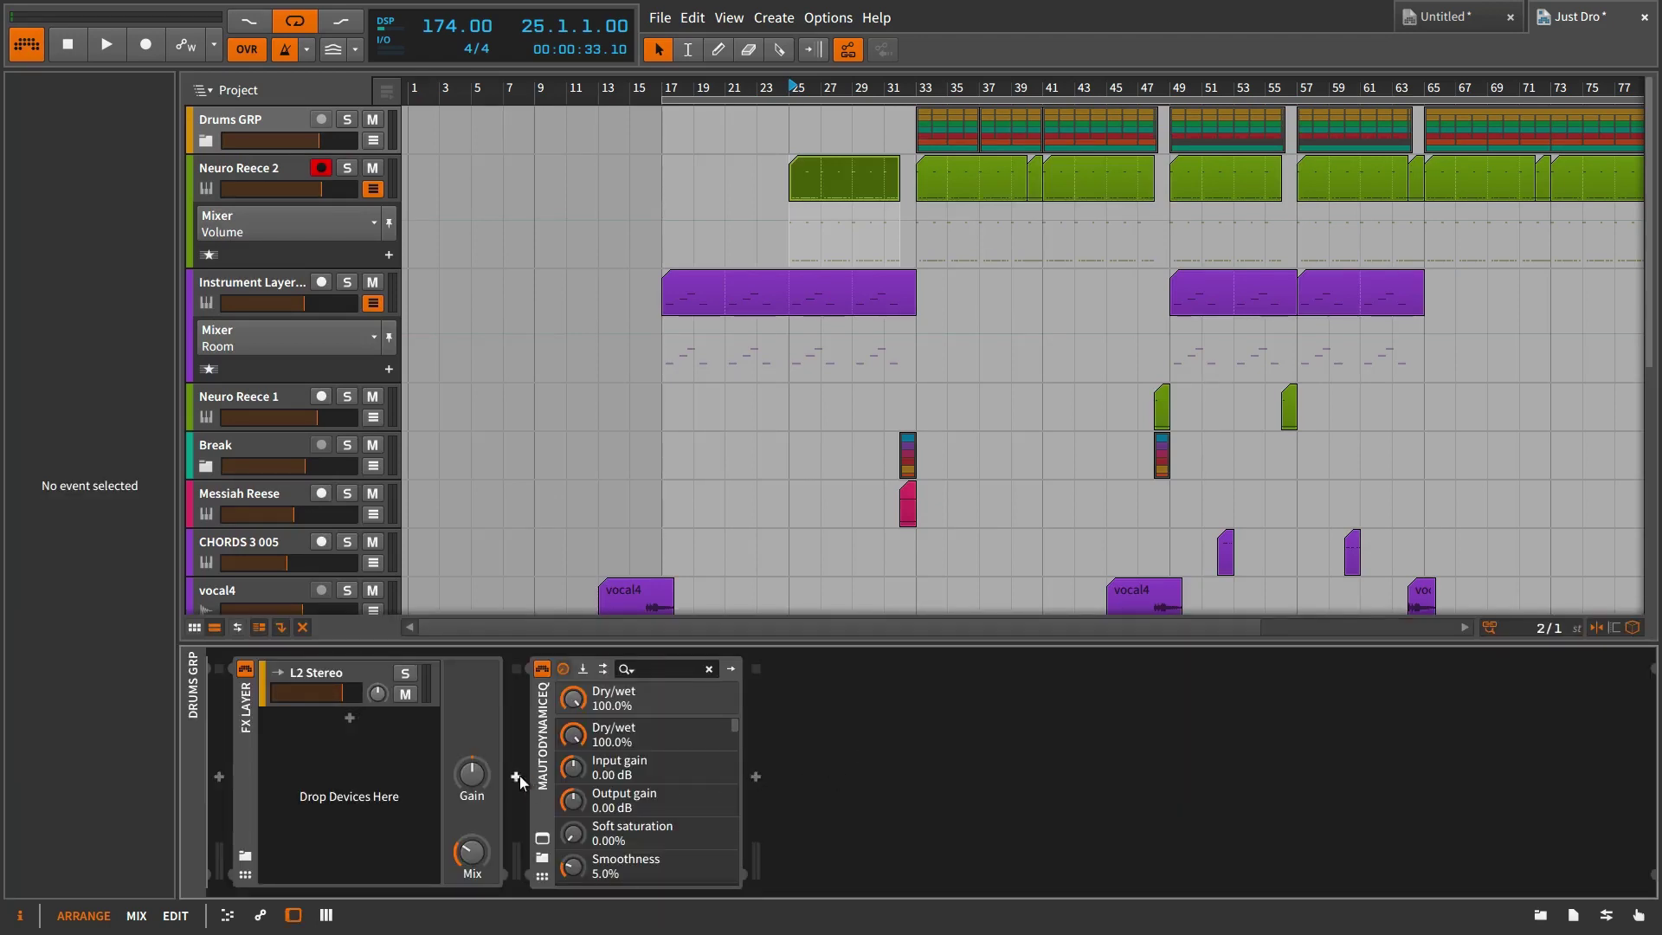
click(730, 668)
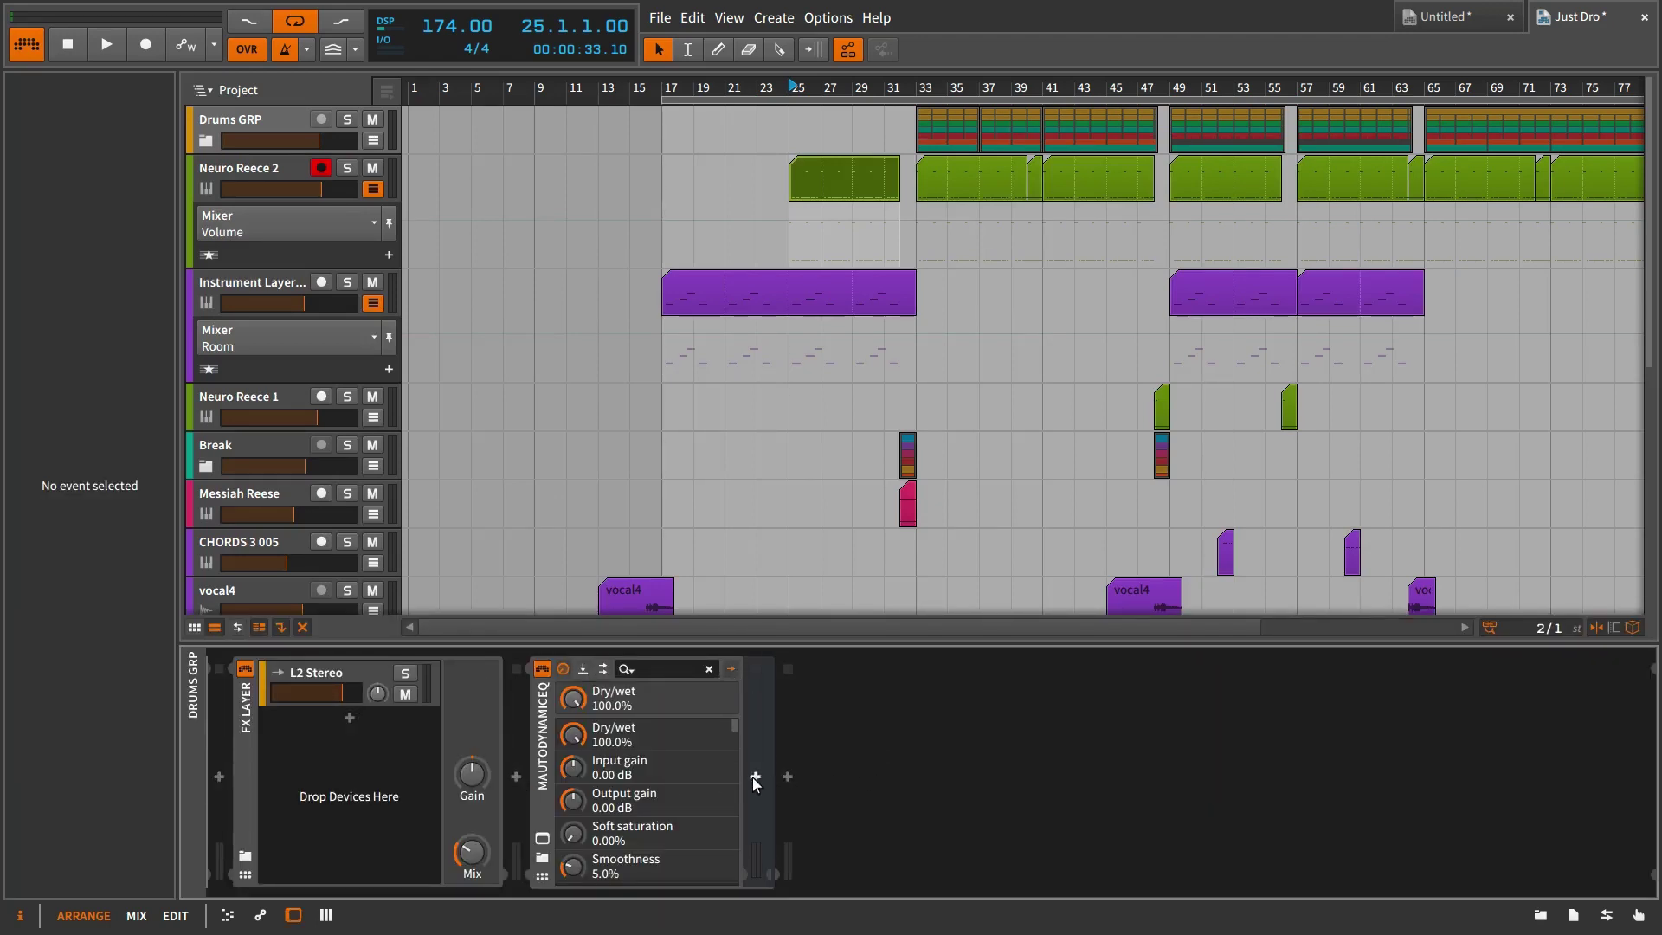
double_click(896, 772)
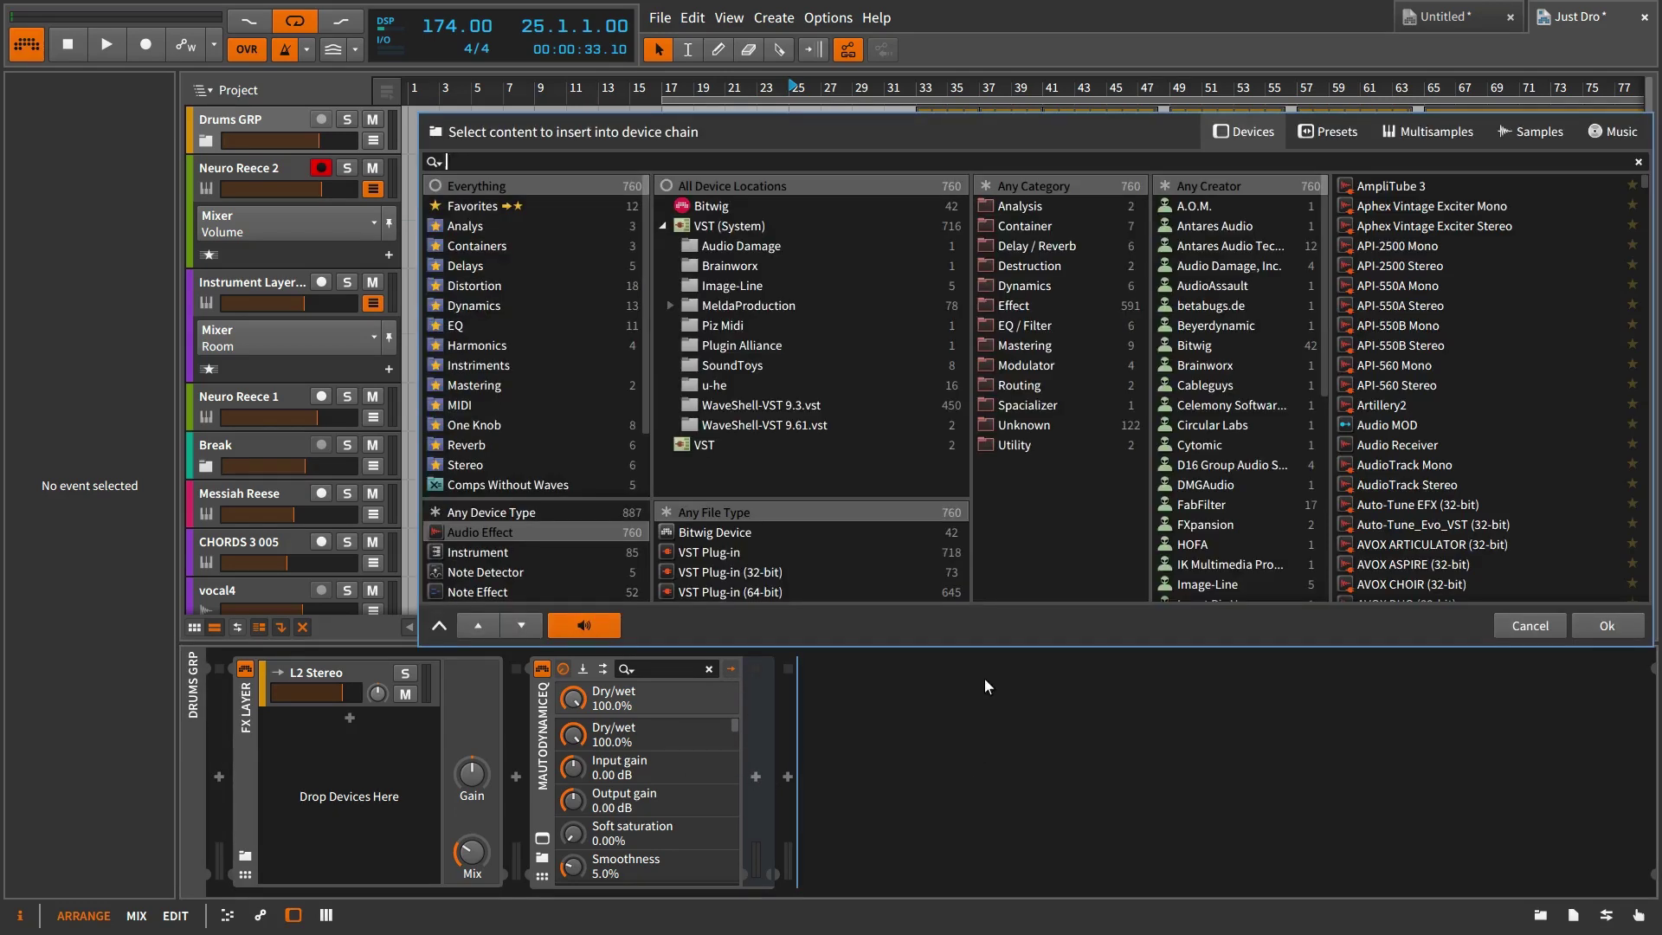
key(Escape)
Show the mixer, open the device browser for the vocal4 channel, and close it without inserting anything.
key(m)
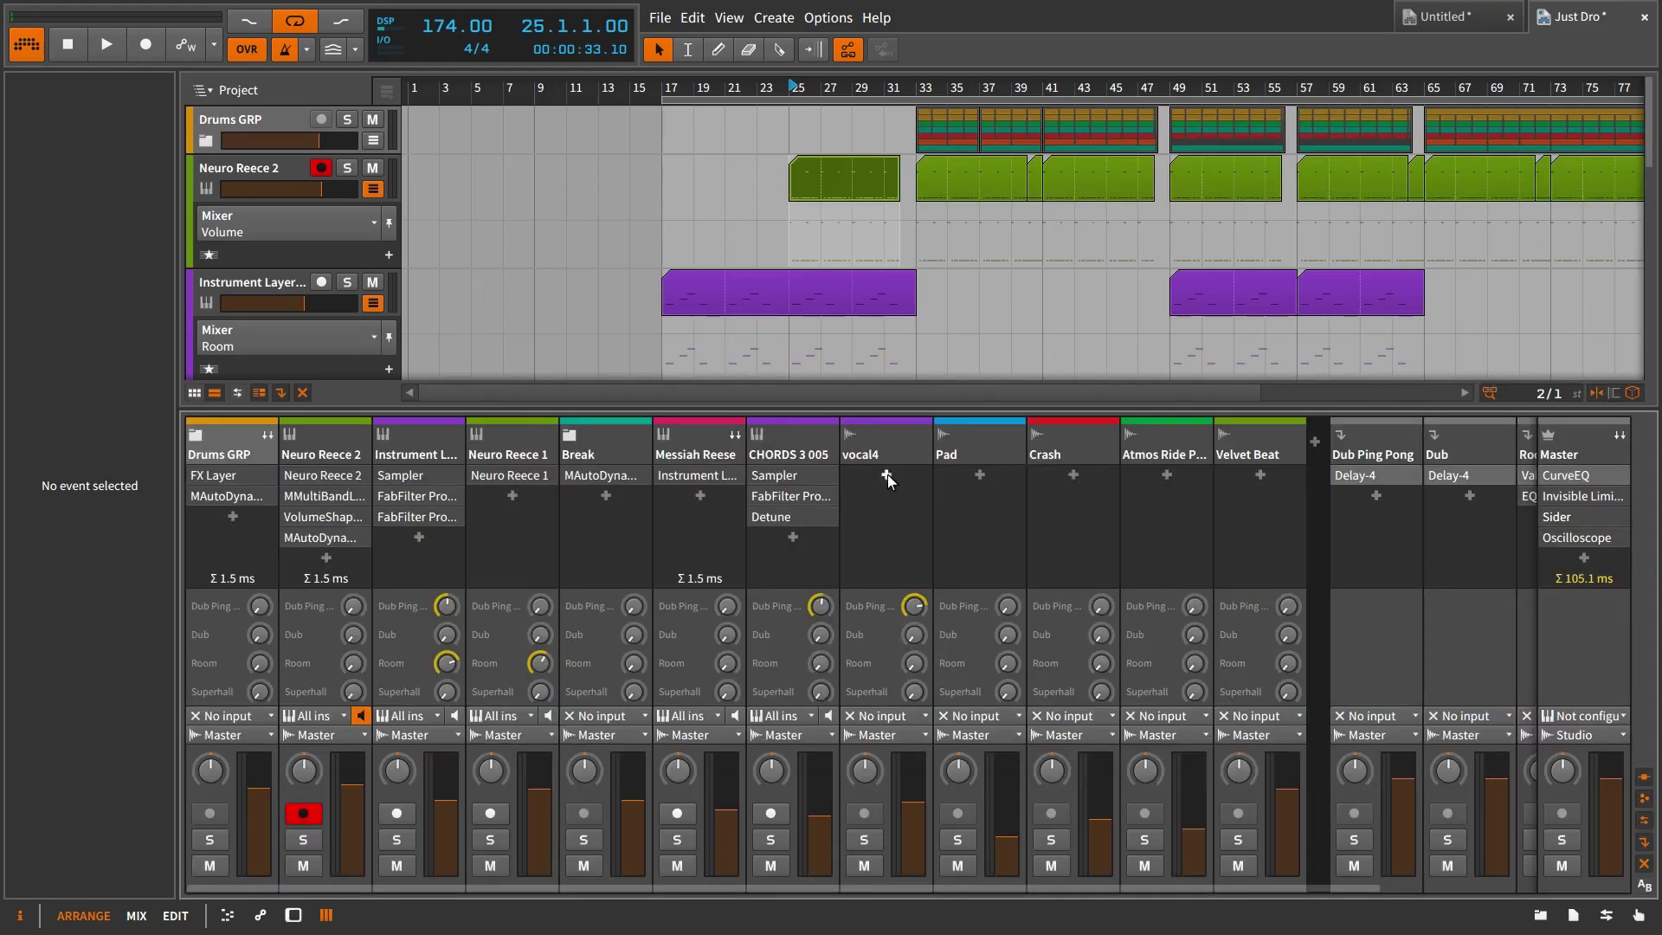
click(885, 475)
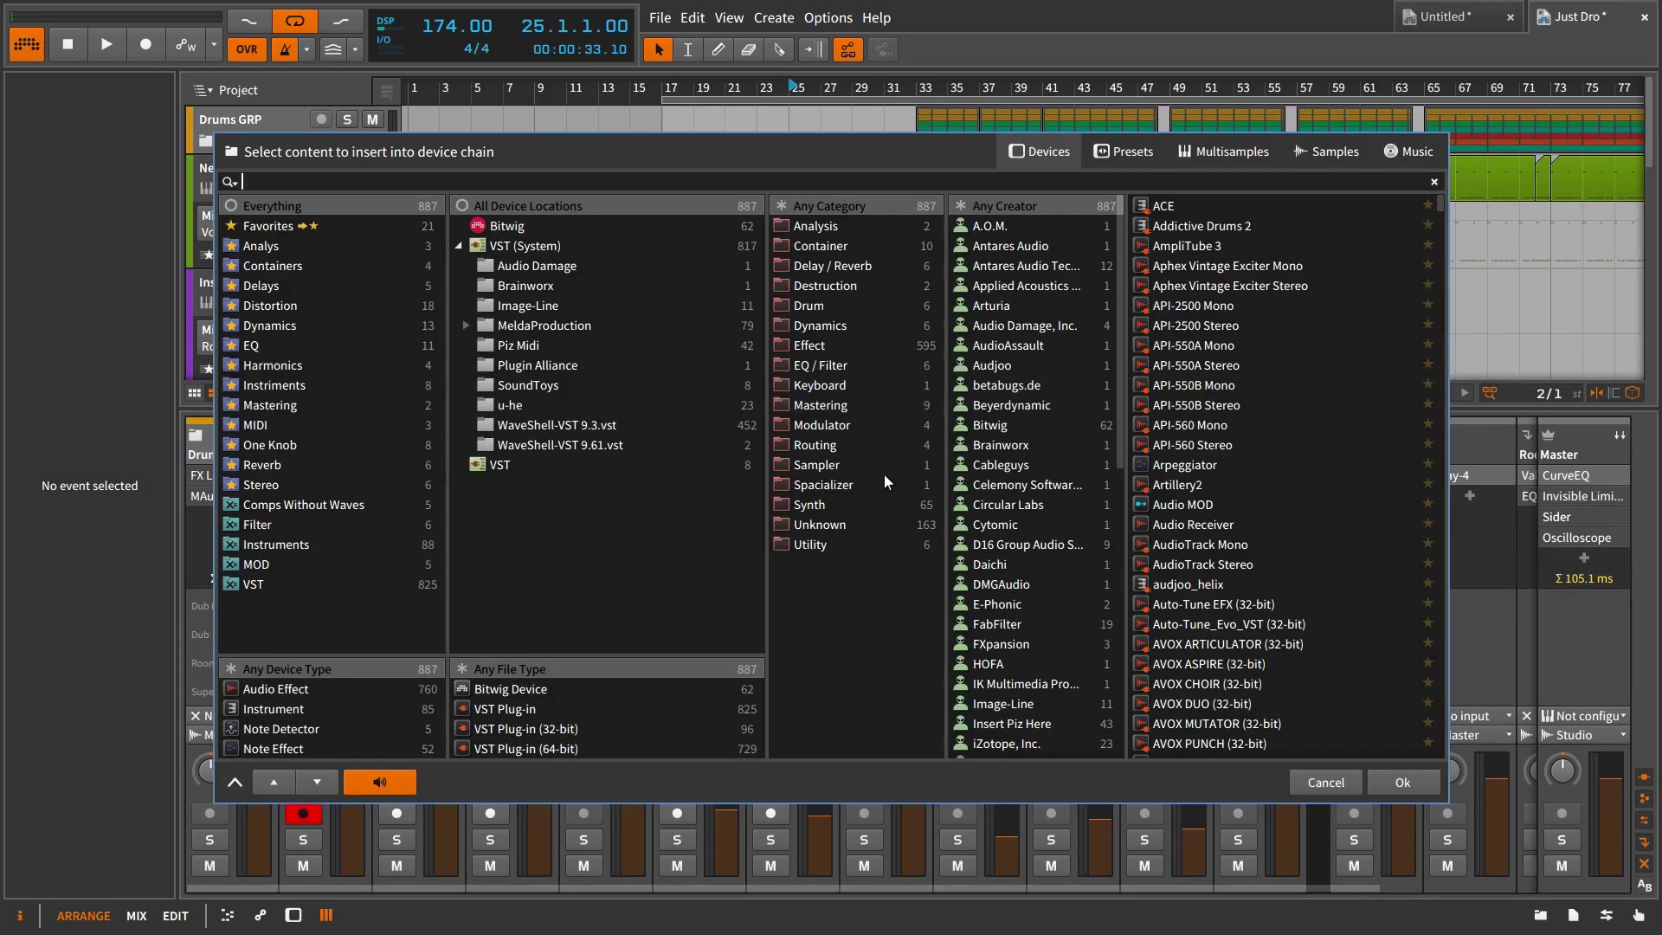
key(Escape)
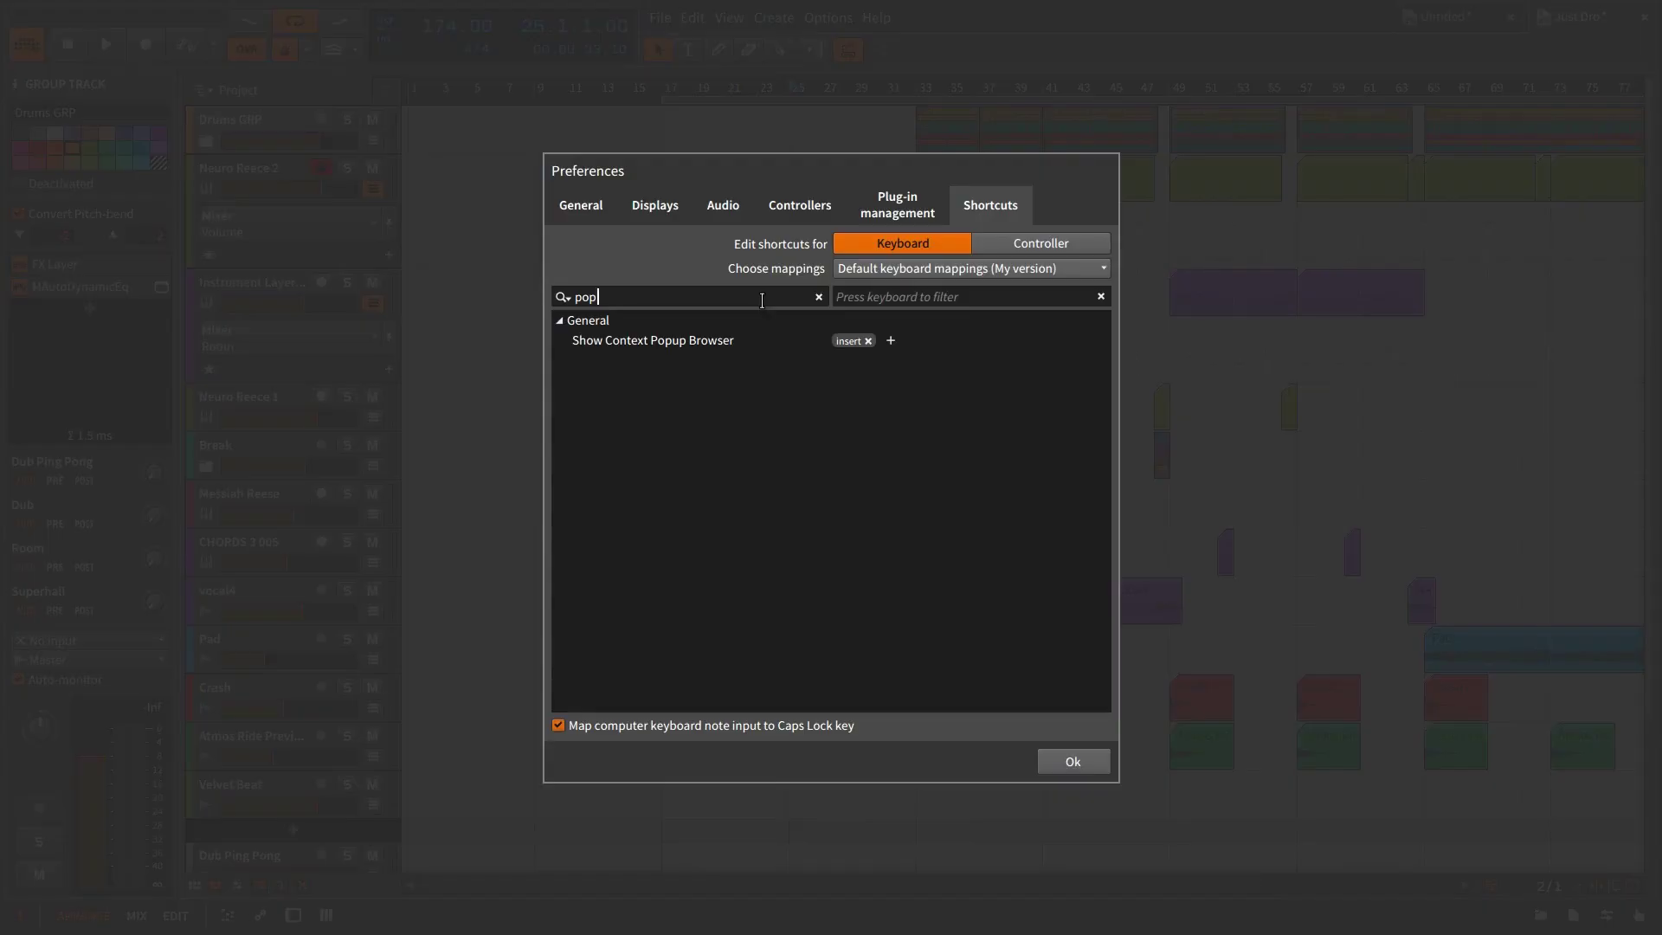
Replace the Insert shortcut of Show Context Popup Browser with Enter, reassigning it from the OK action, and confirm the preferences.
click(867, 341)
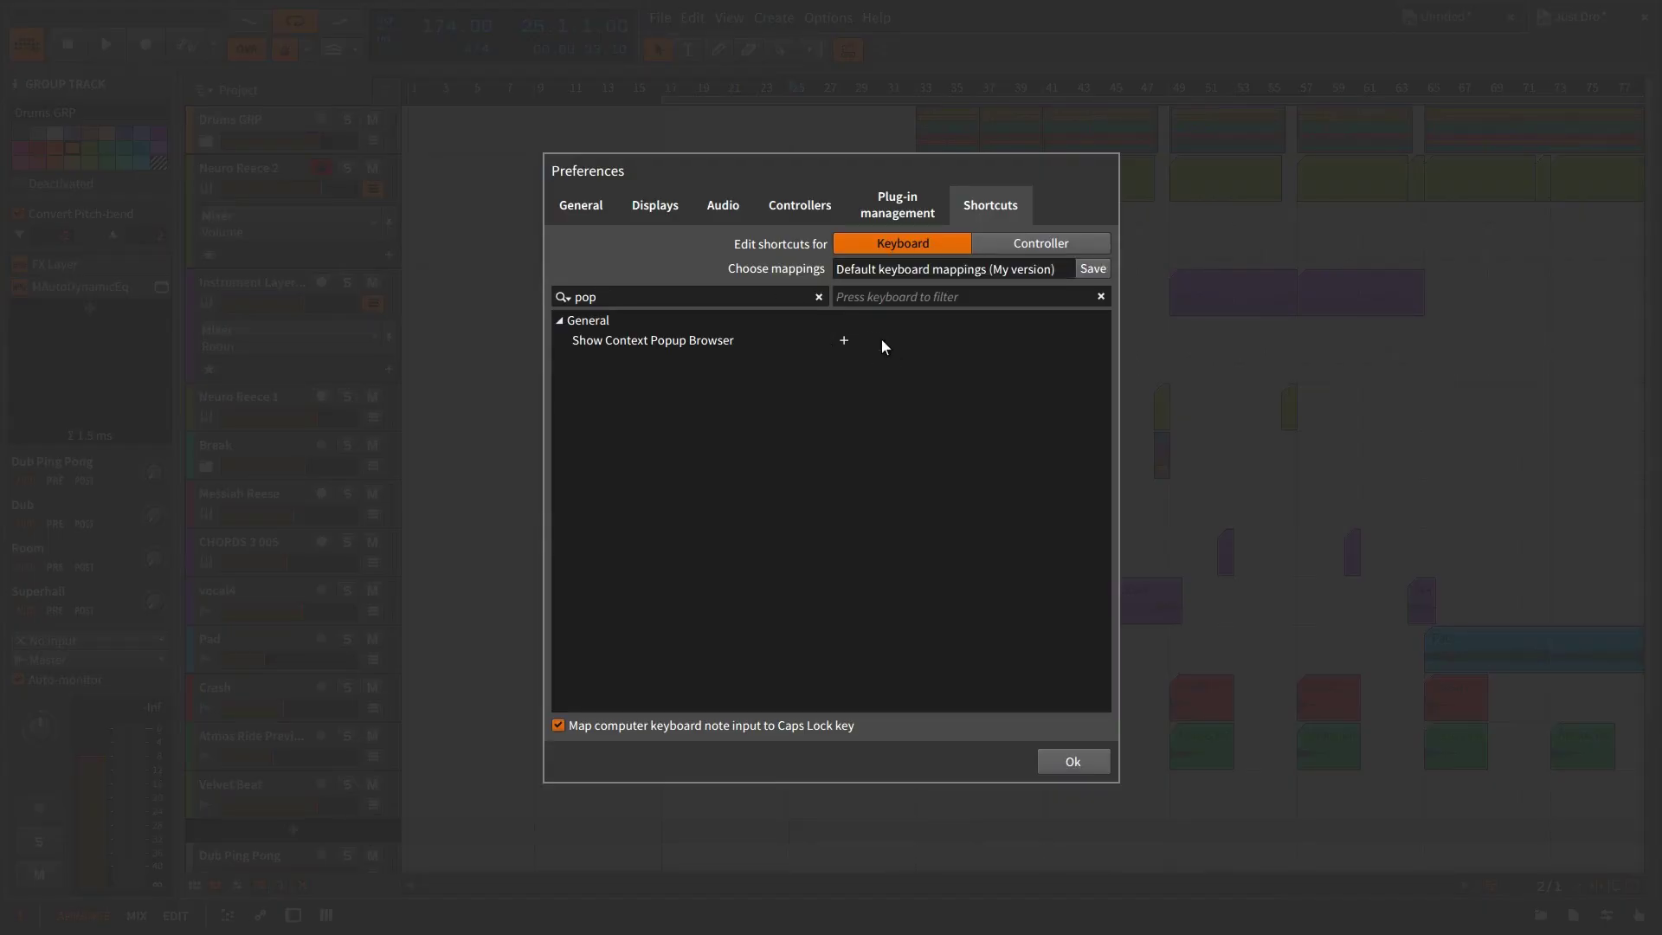
click(845, 340)
key(Return)
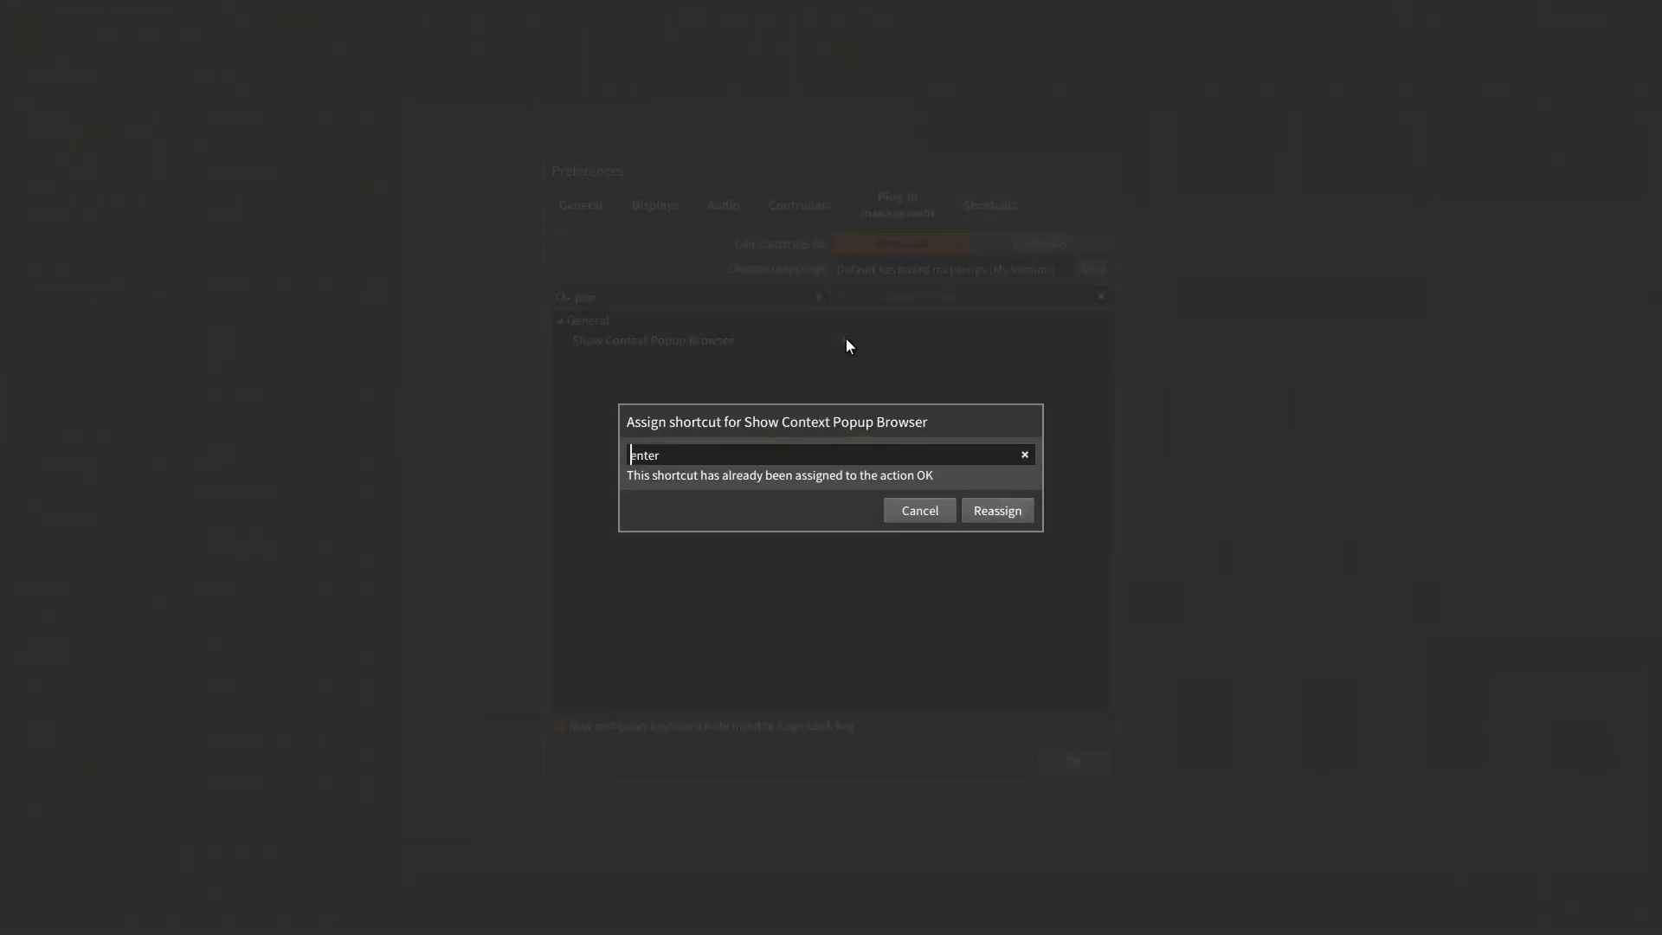
click(1004, 518)
click(1073, 761)
Select the CHORDS 3 005 track, hide the inspector, and insert API-560 Stereo using the new popup browser shortcut.
click(244, 544)
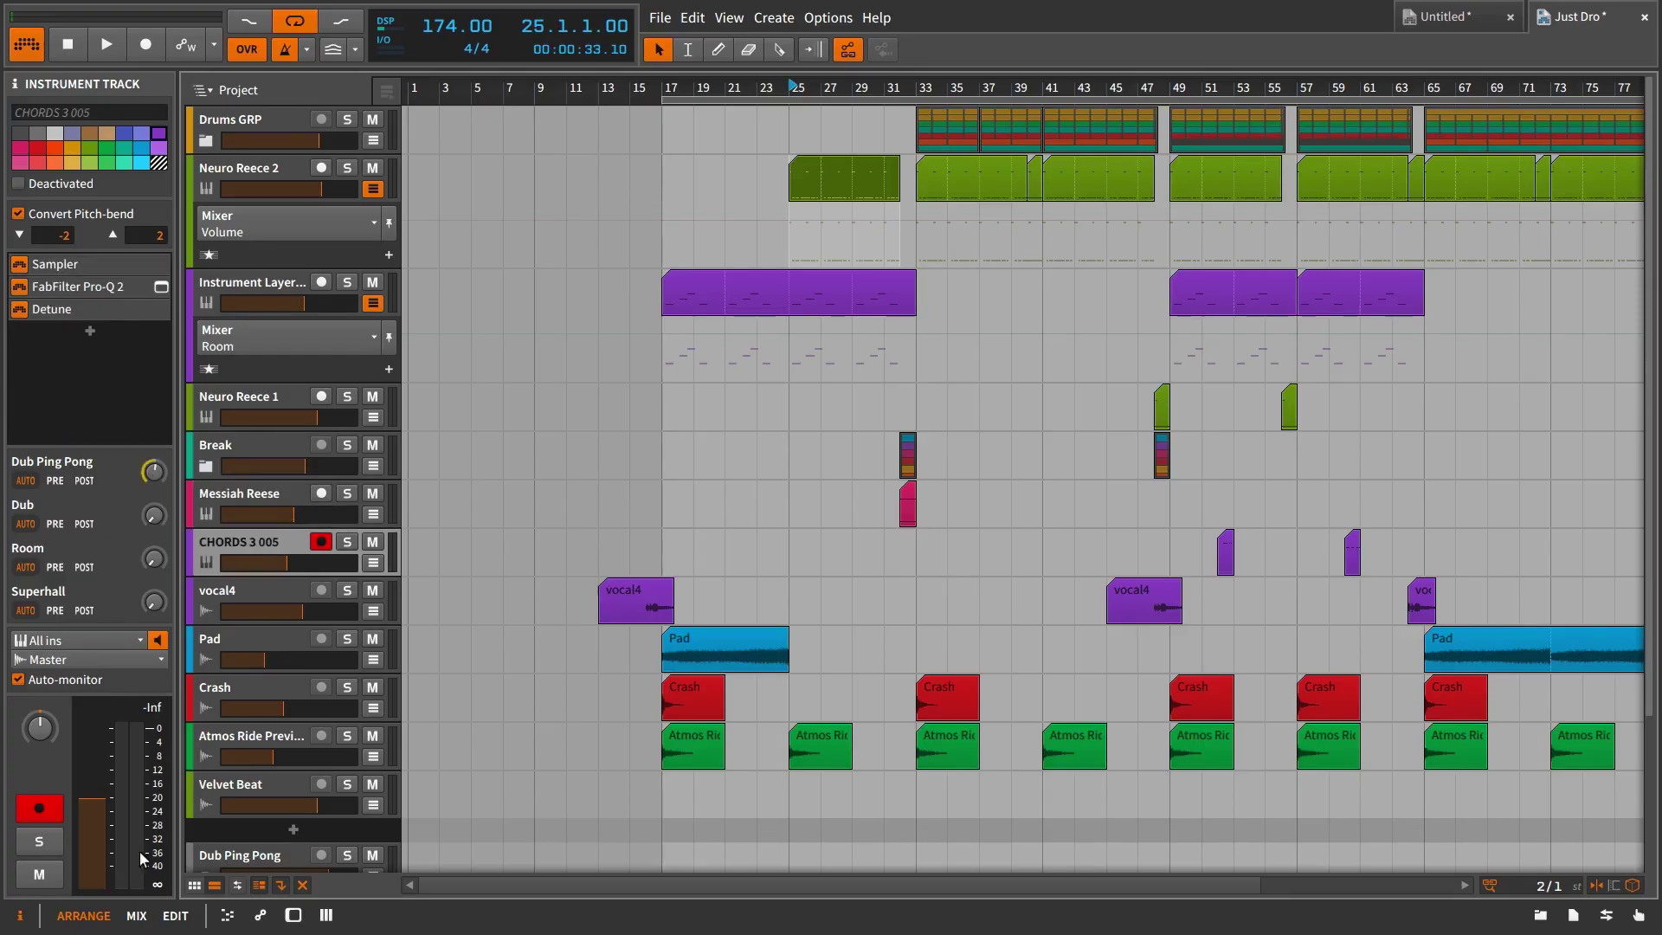
click(20, 915)
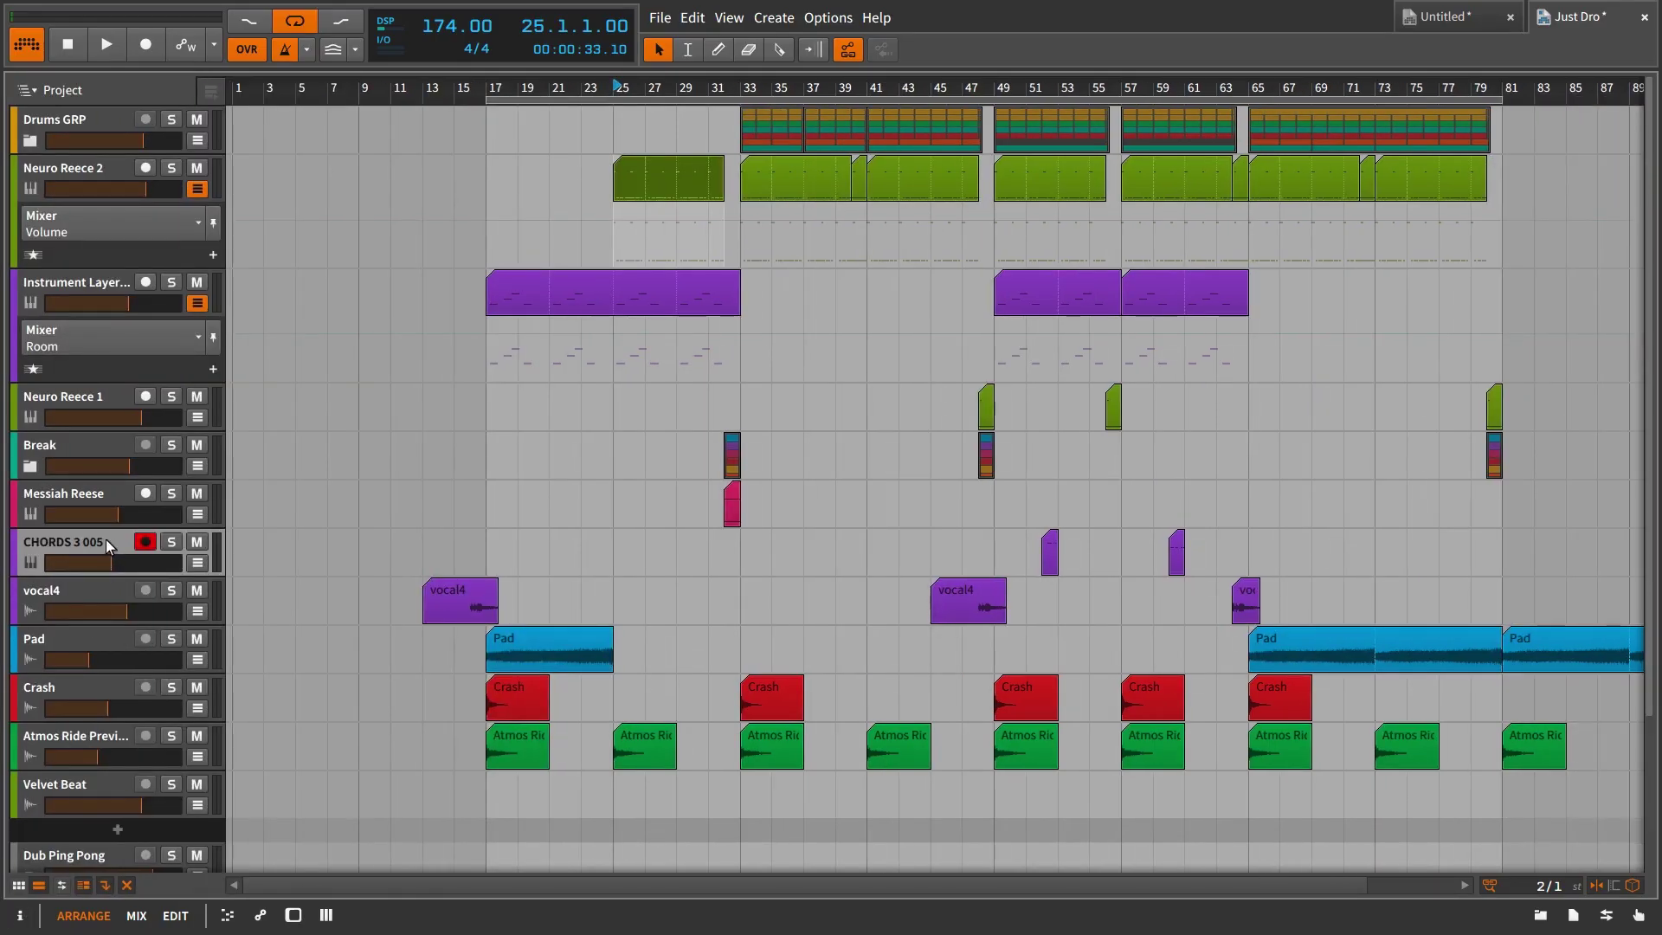
key(Return)
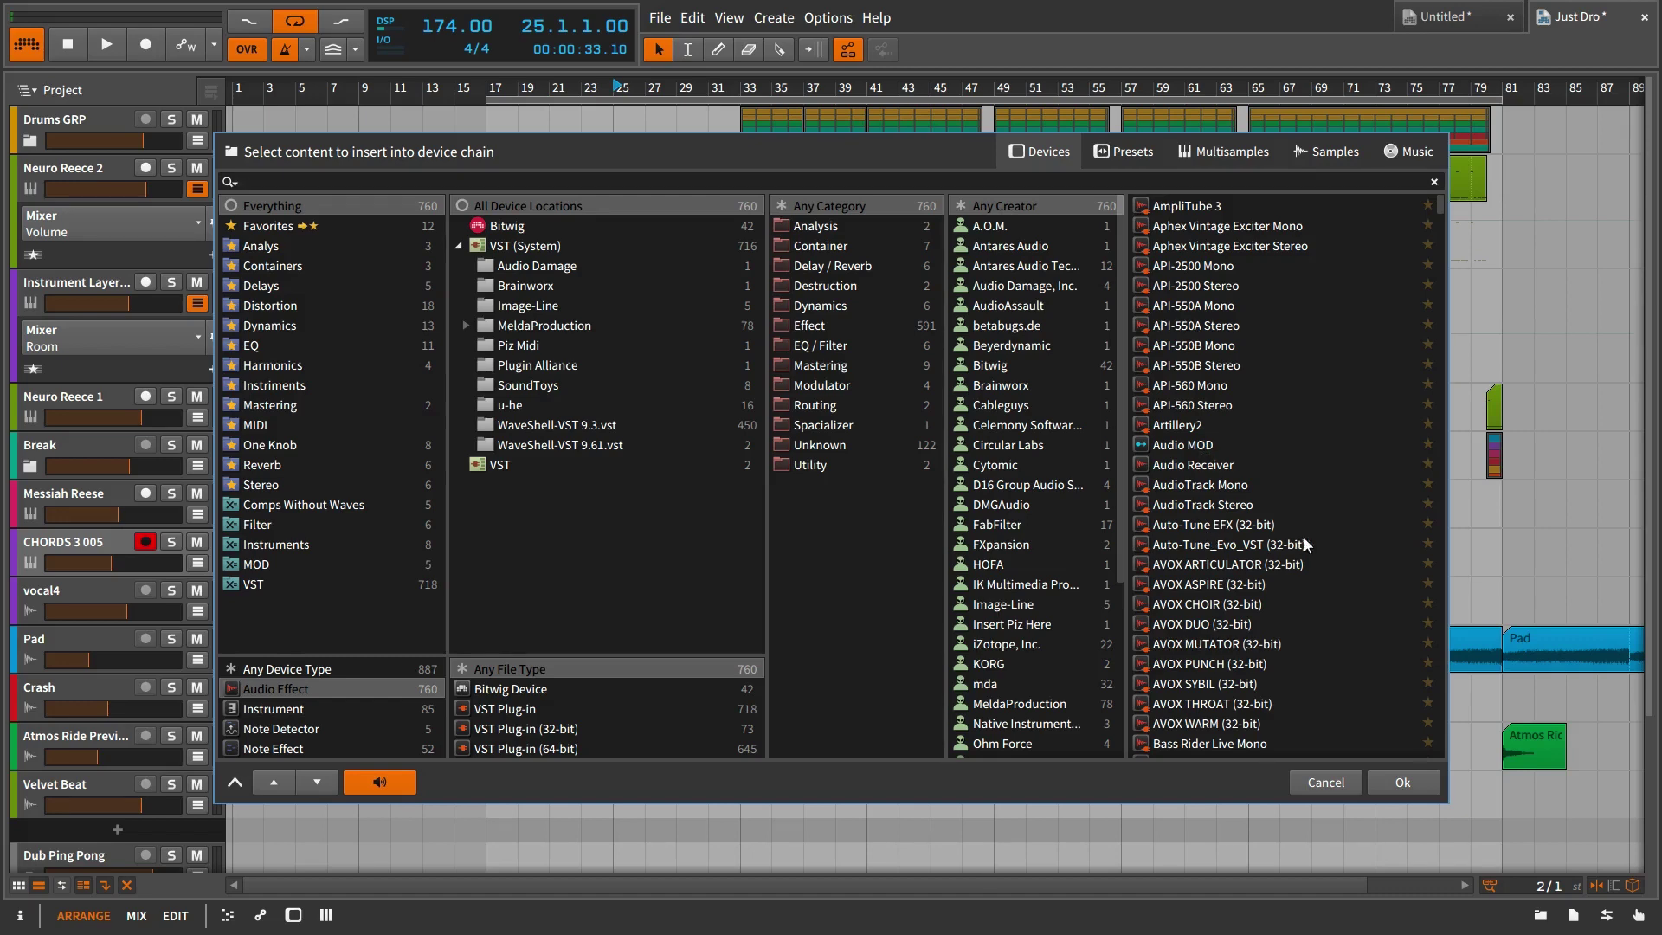
double_click(1211, 406)
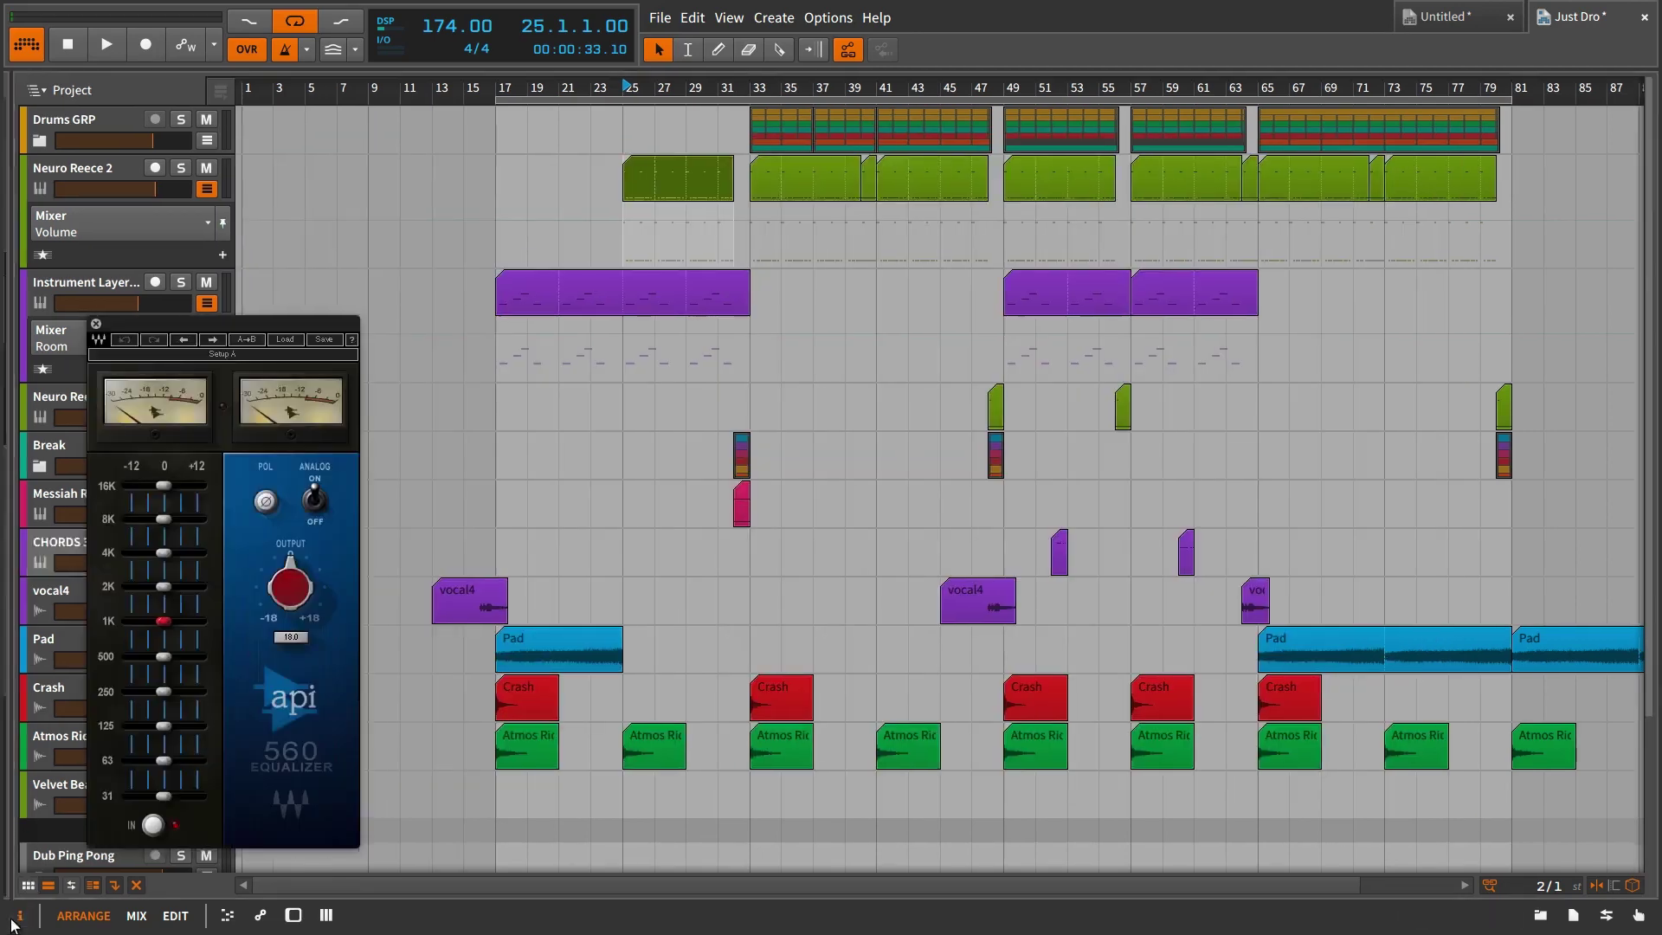
Show the inspector again, close the plug-in window, and delete API-560 Stereo from the CHORDS 3 005 track.
click(14, 919)
click(96, 324)
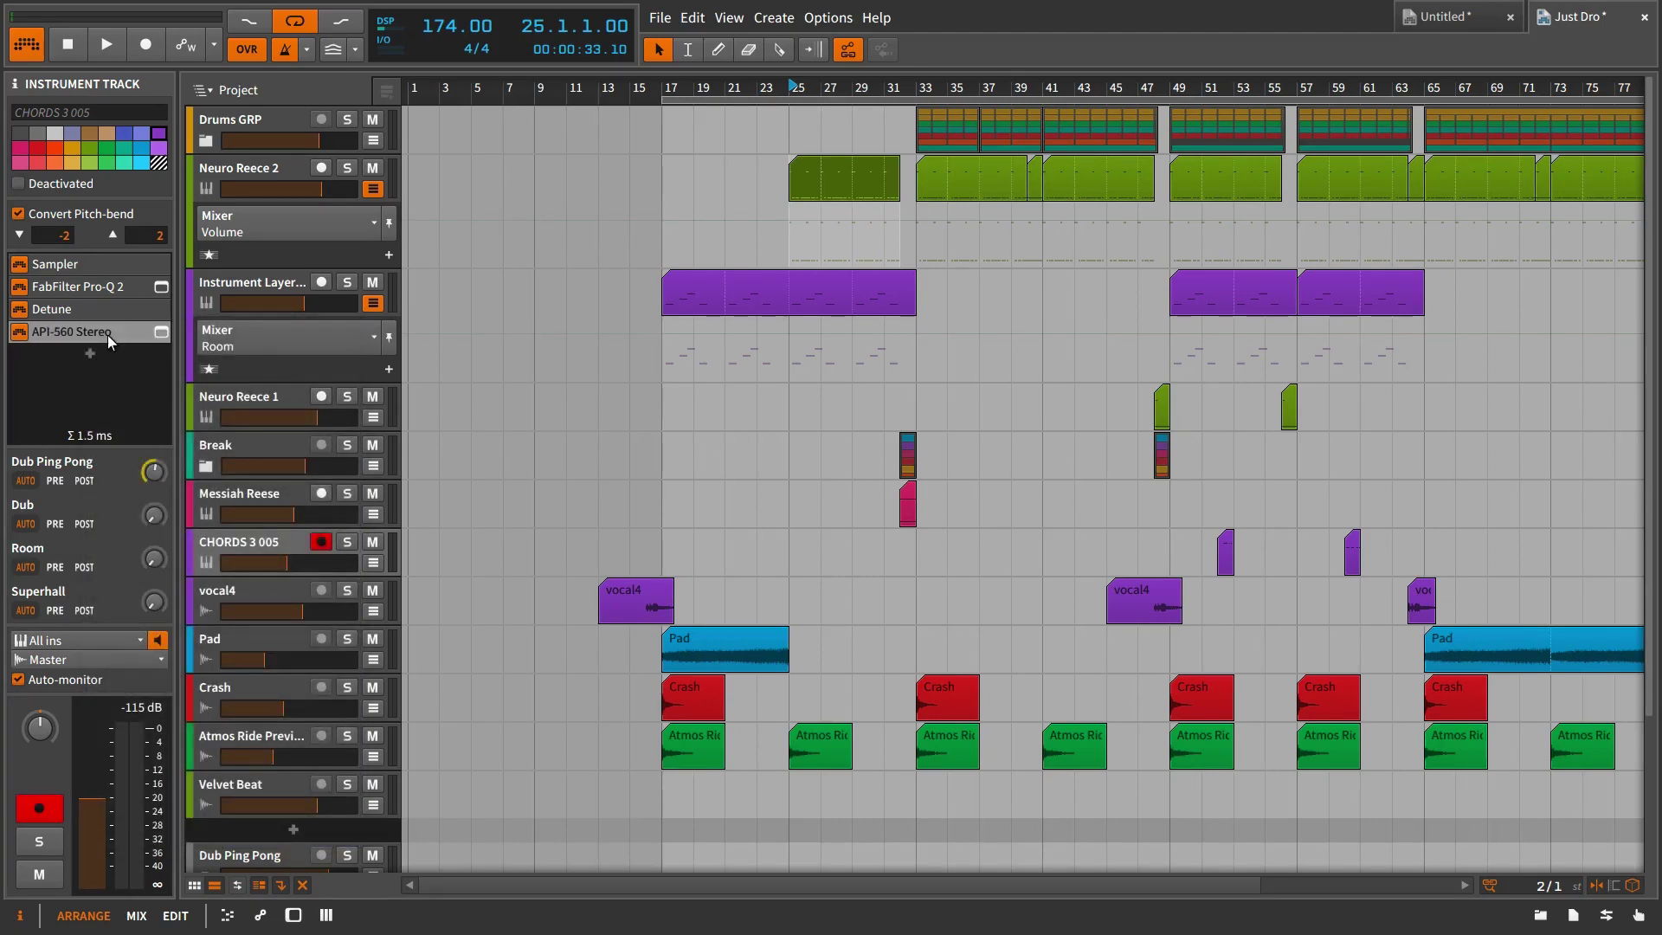
key(Delete)
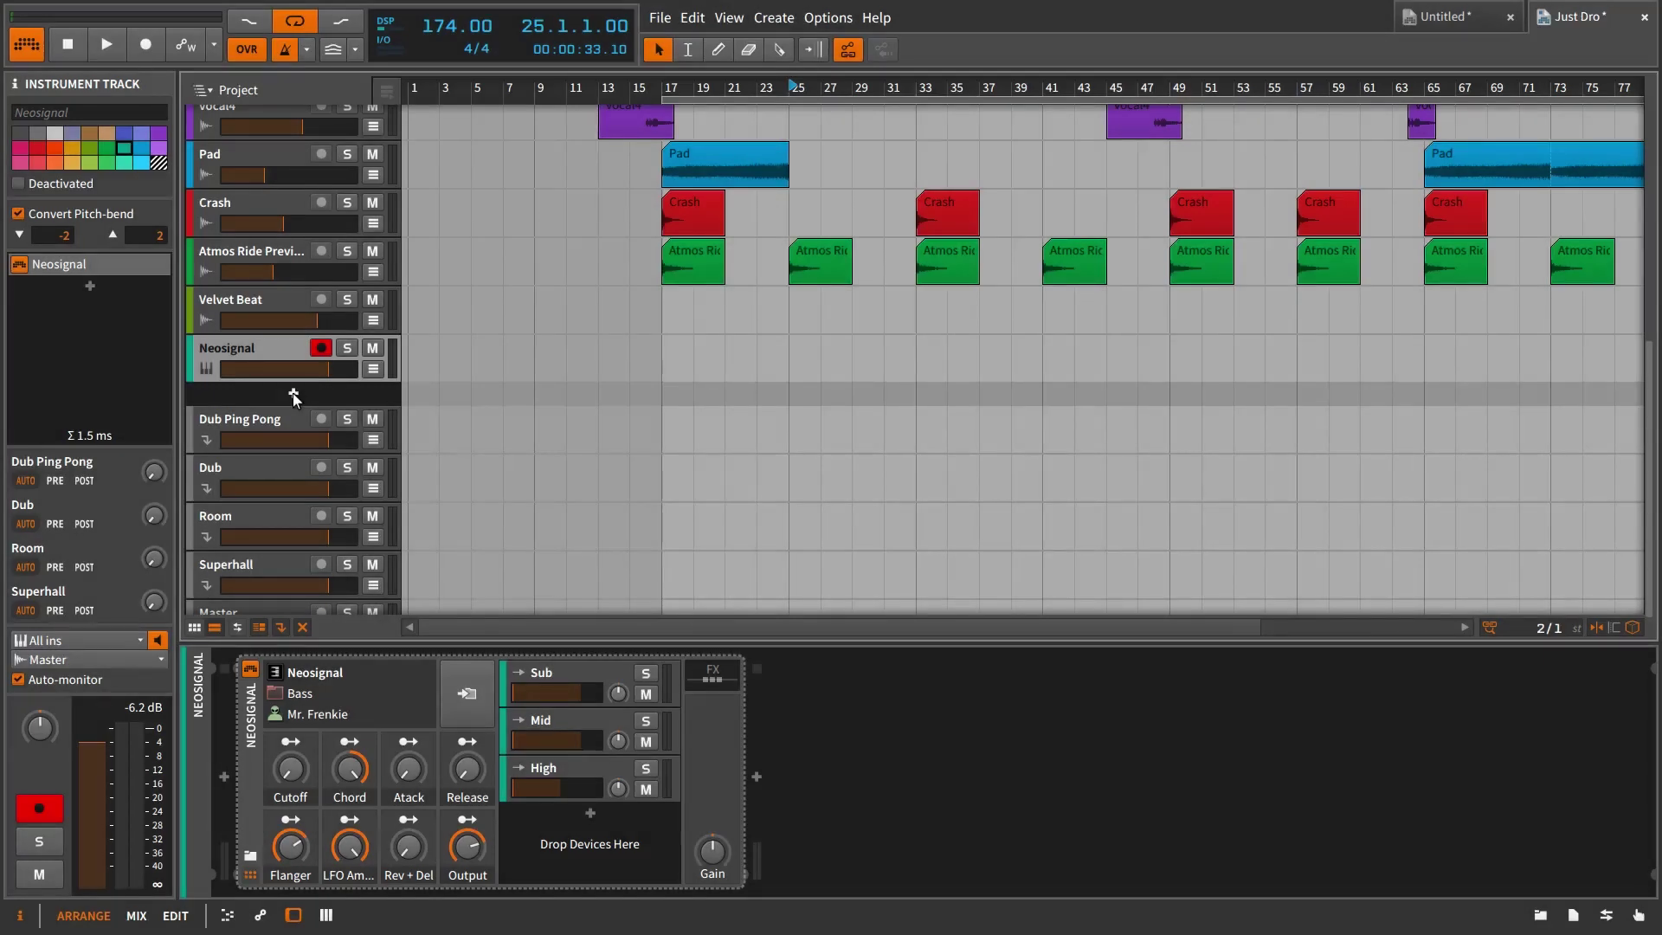
Add an instrument track below Neosignal, search the devices for "MASS", and insert Massive.
click(293, 396)
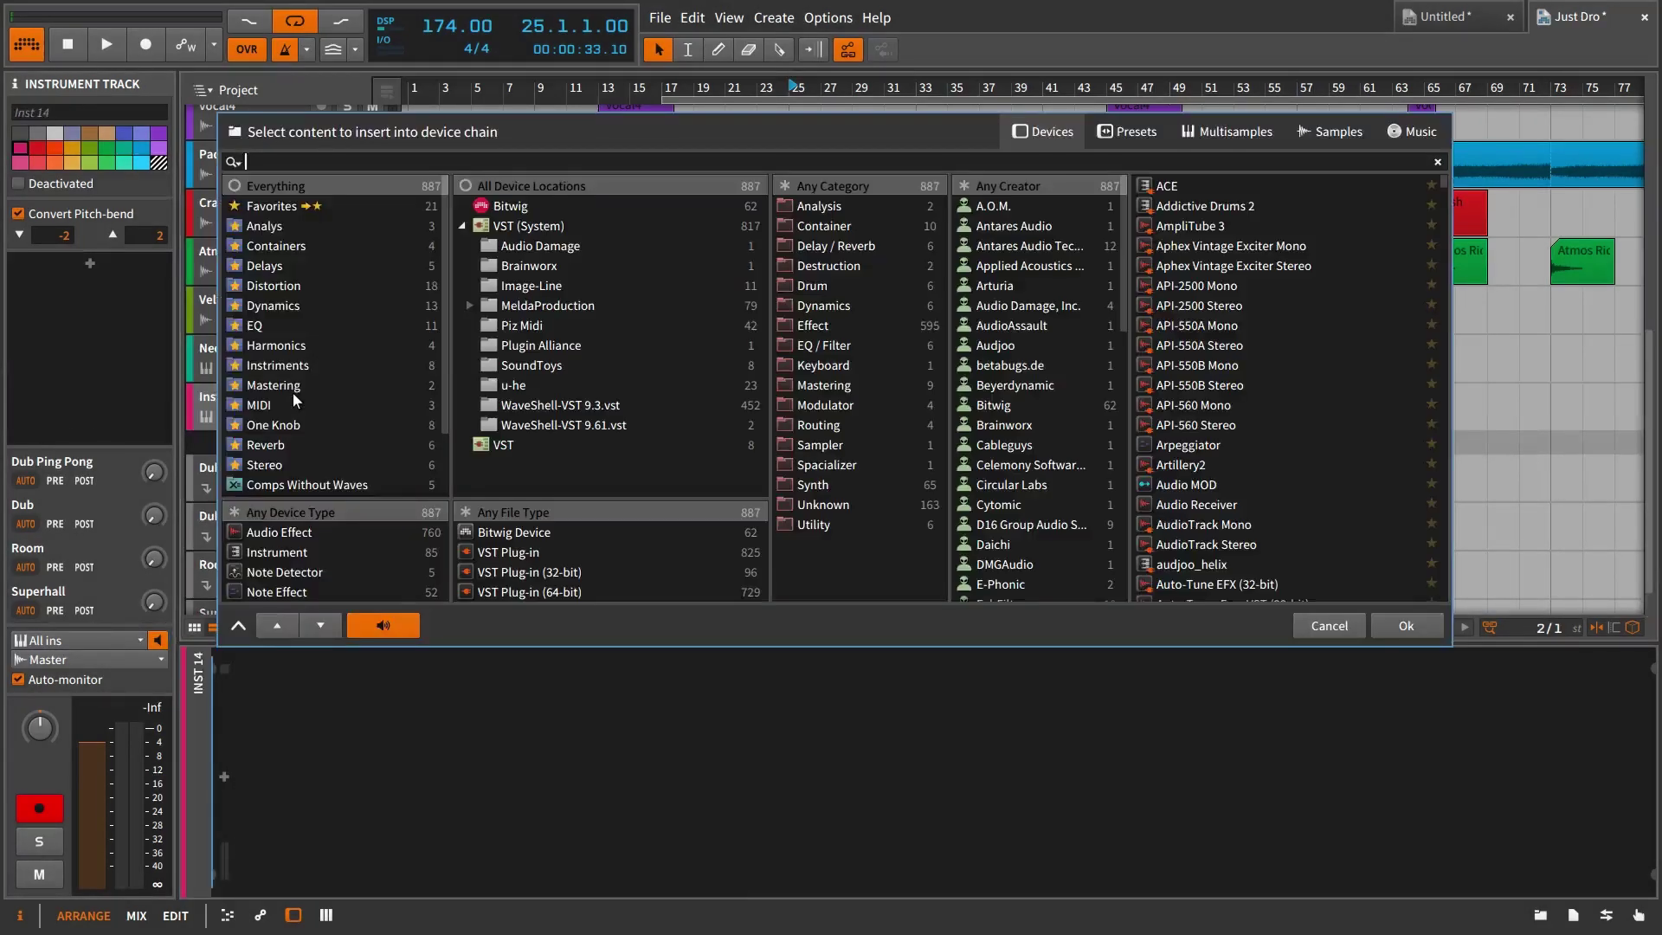
text(MASS)
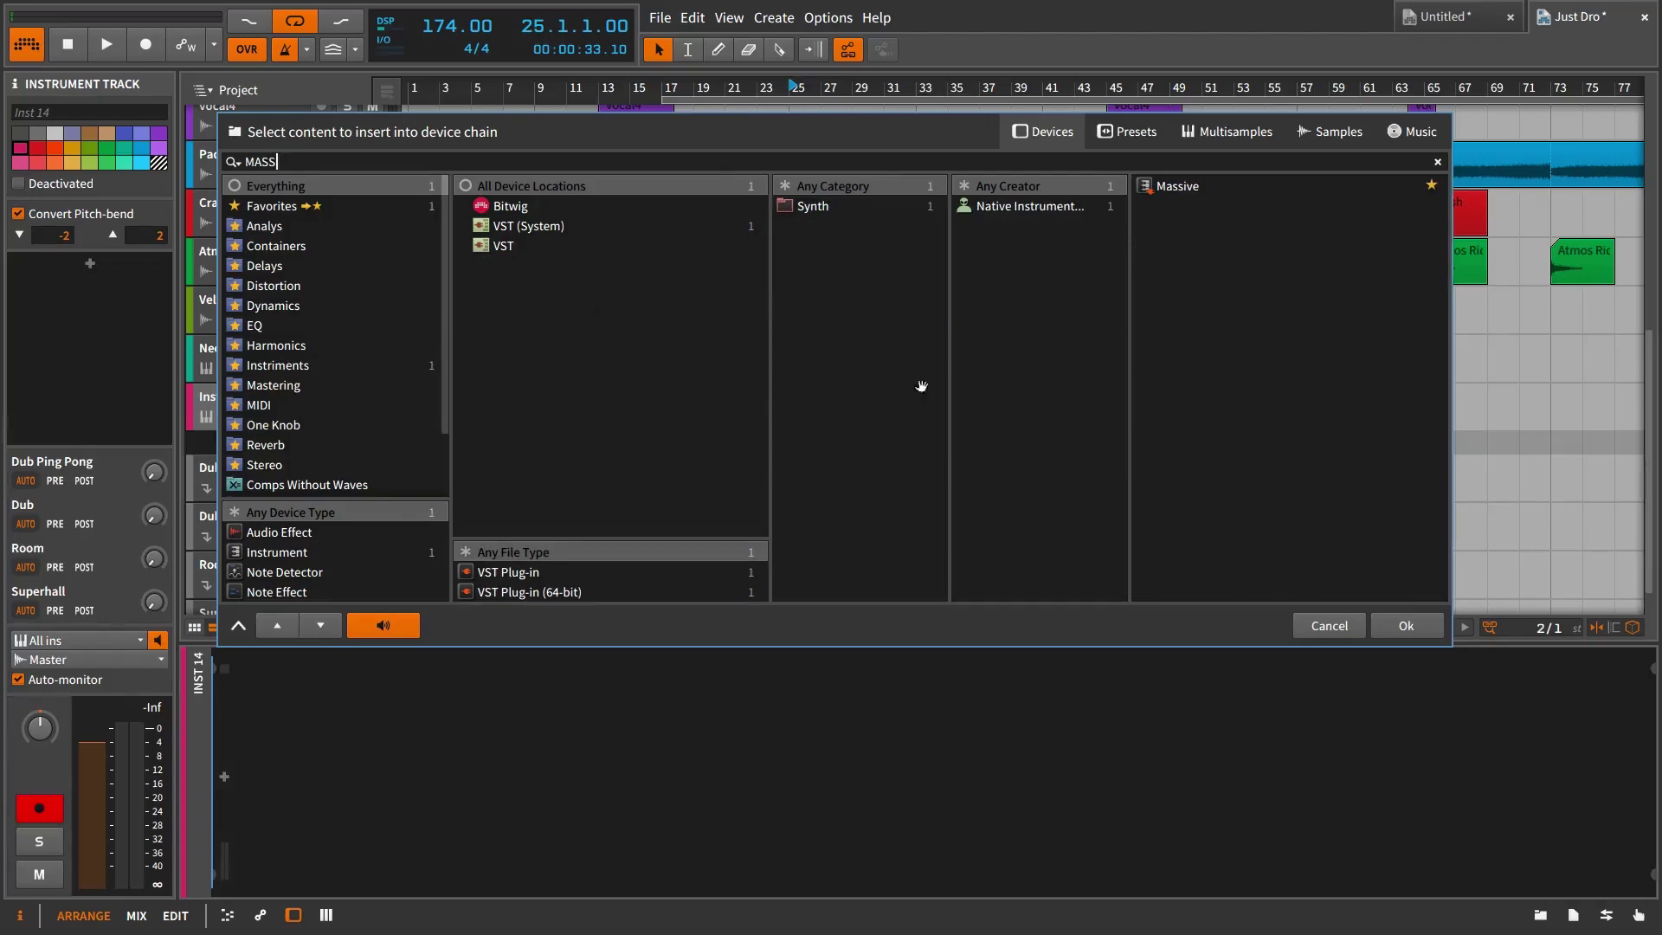
double_click(1174, 189)
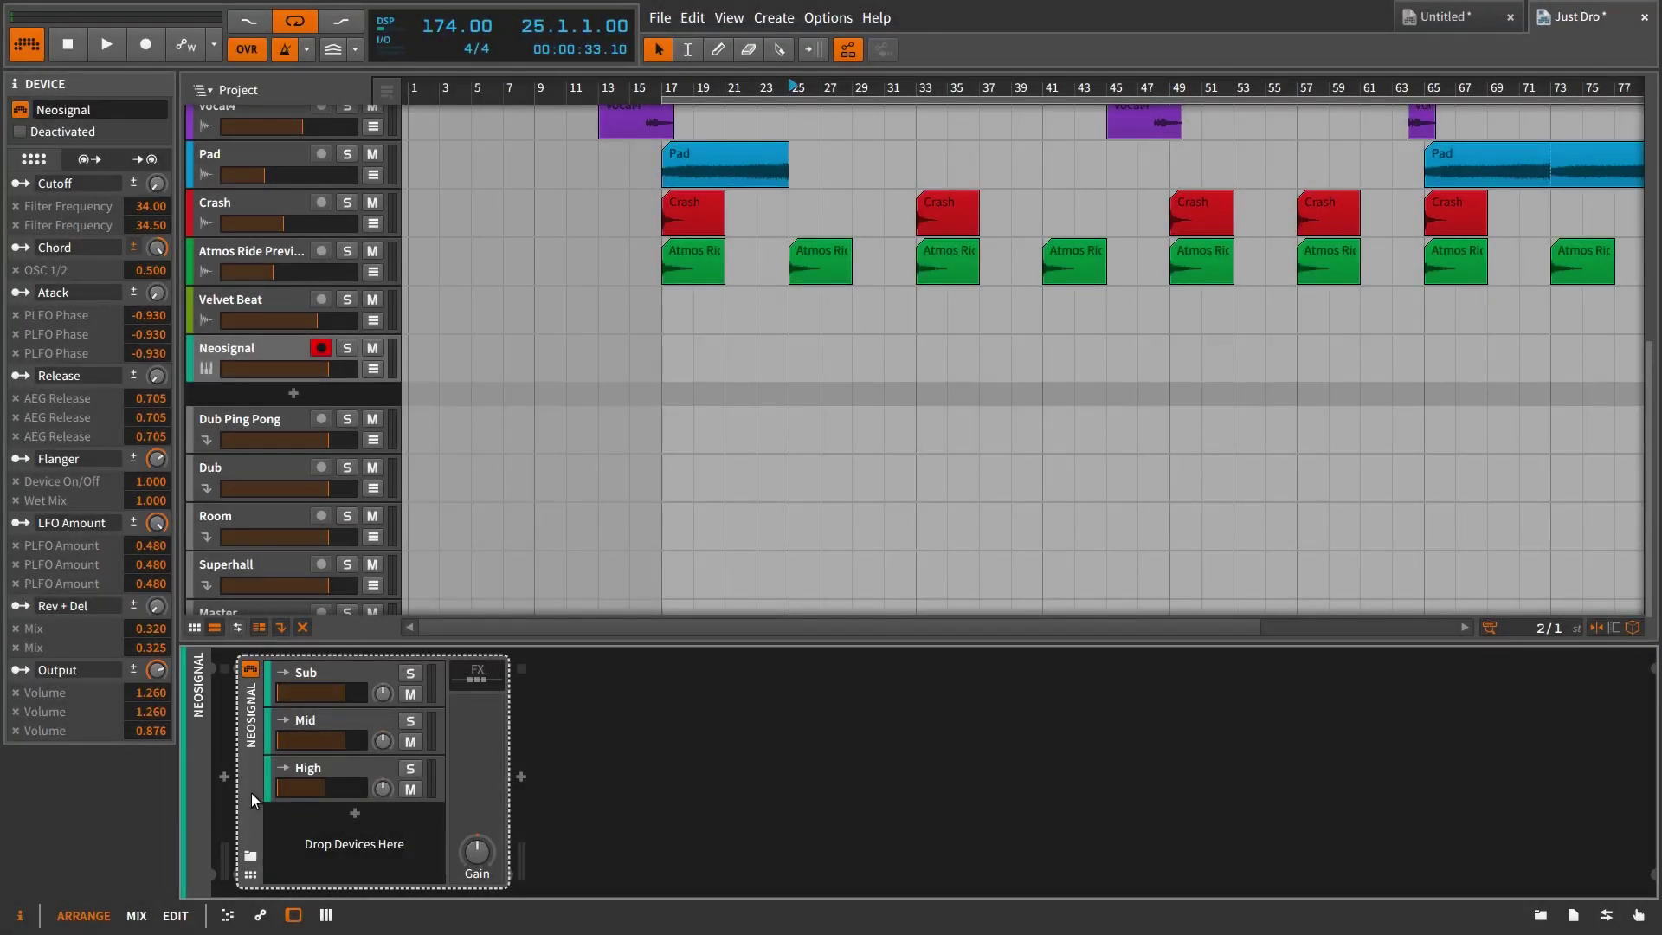
Show the Neosignal device's remote controls, open its preset hotswap browser, and widen the creator filter to any creator.
click(250, 874)
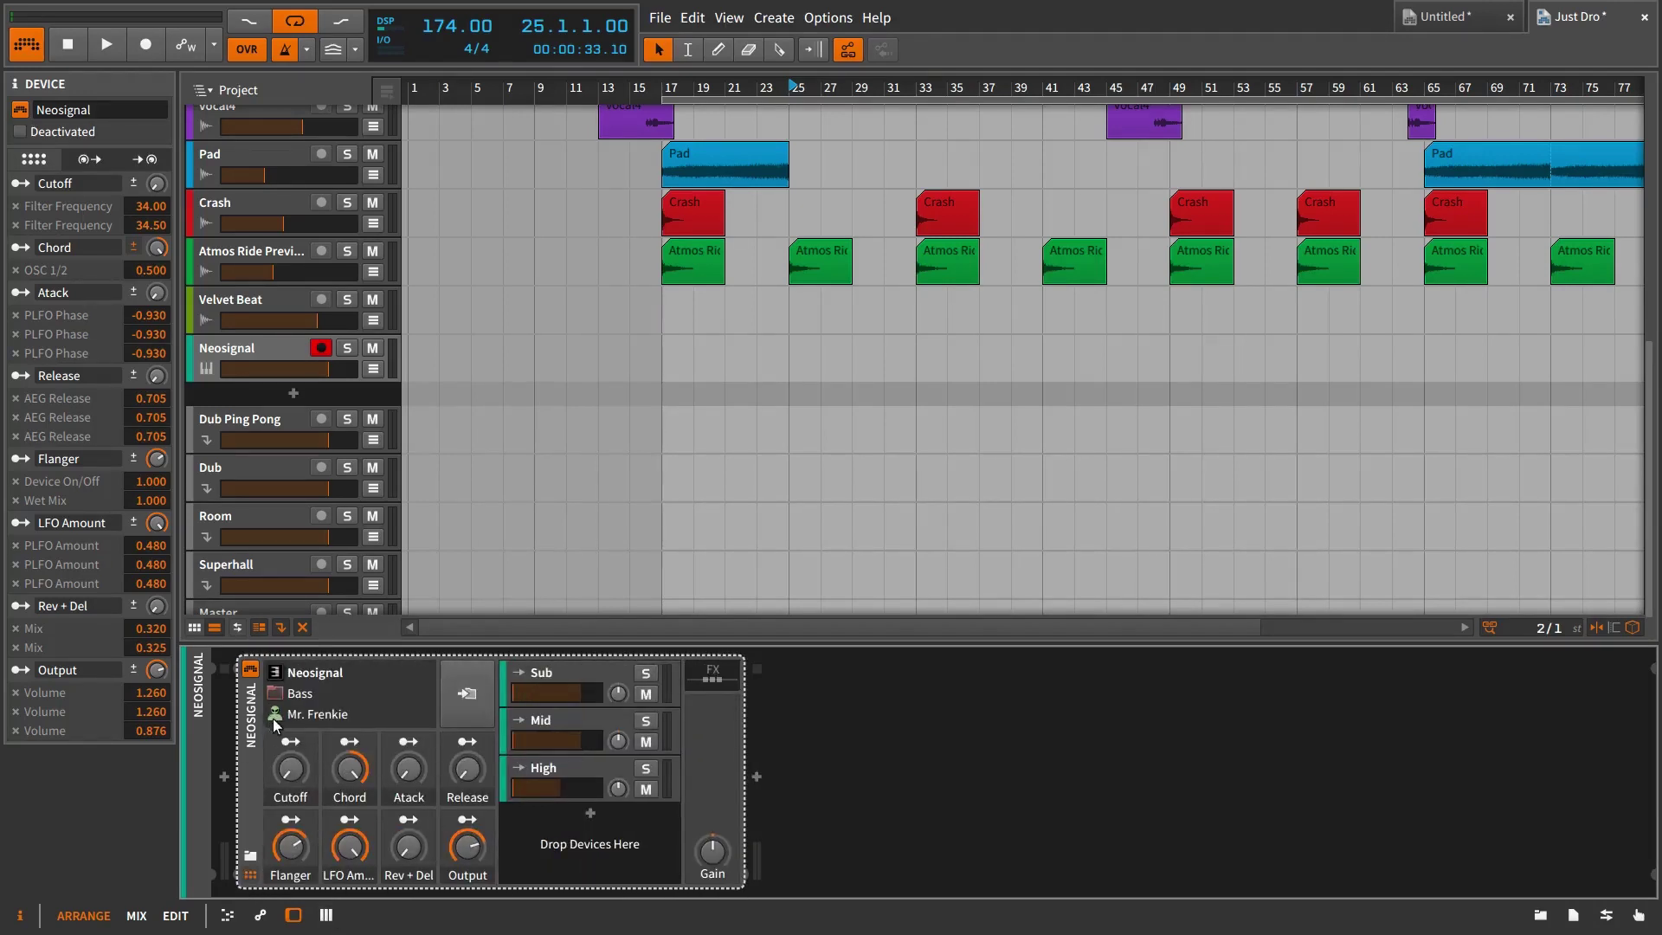
click(325, 679)
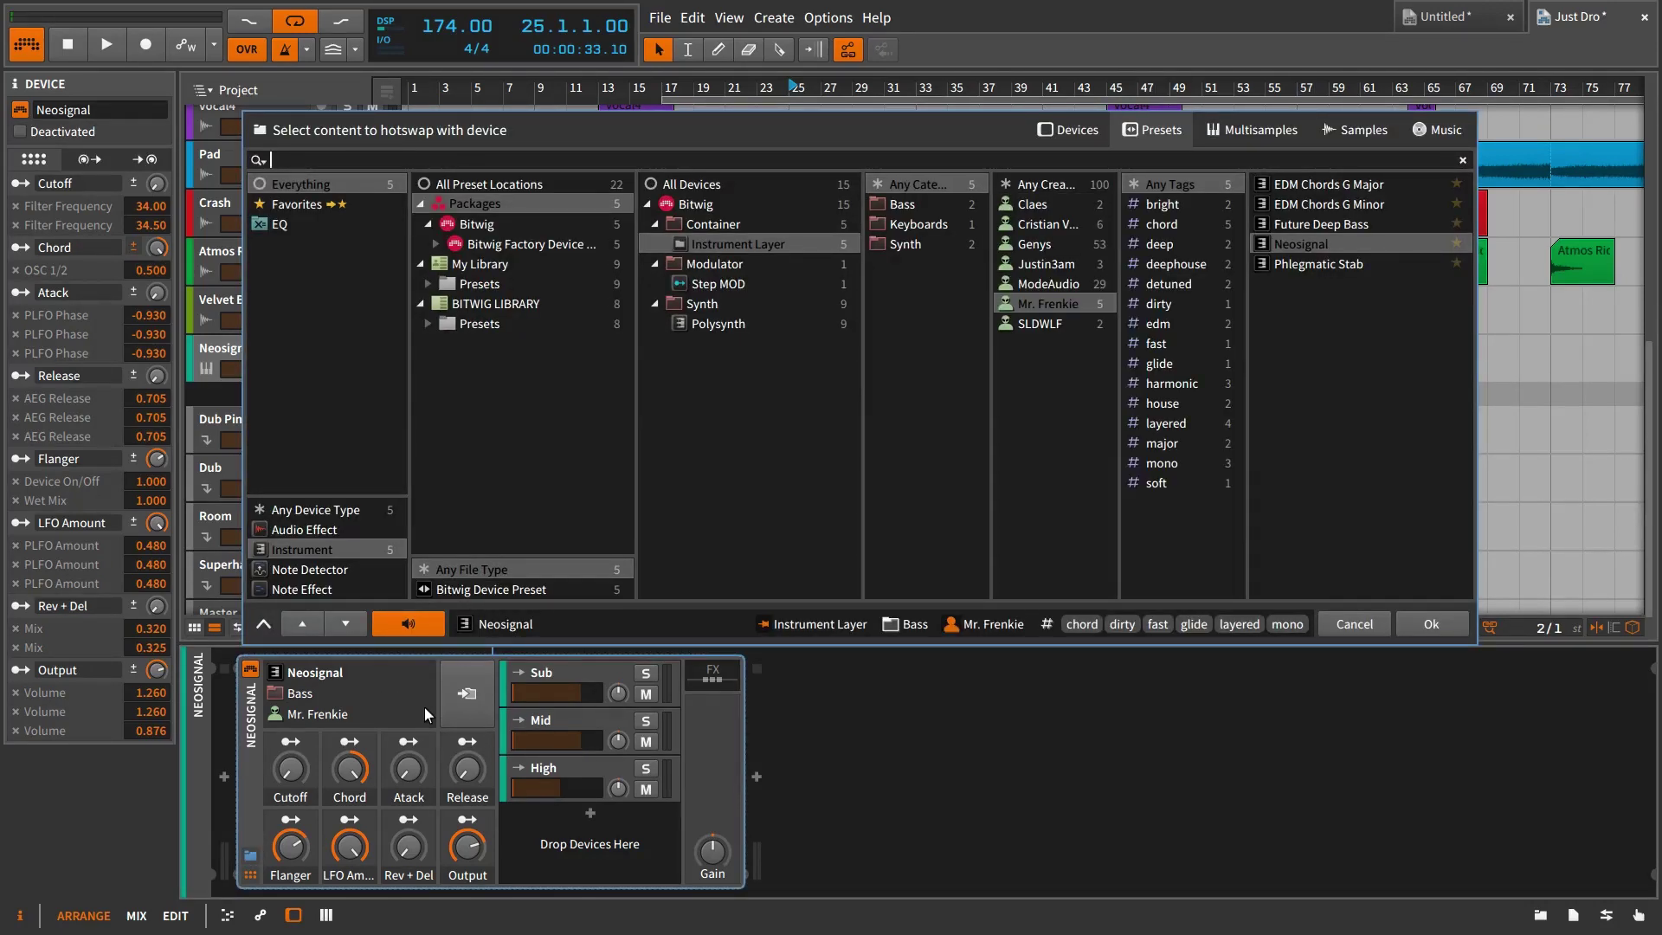
click(1047, 184)
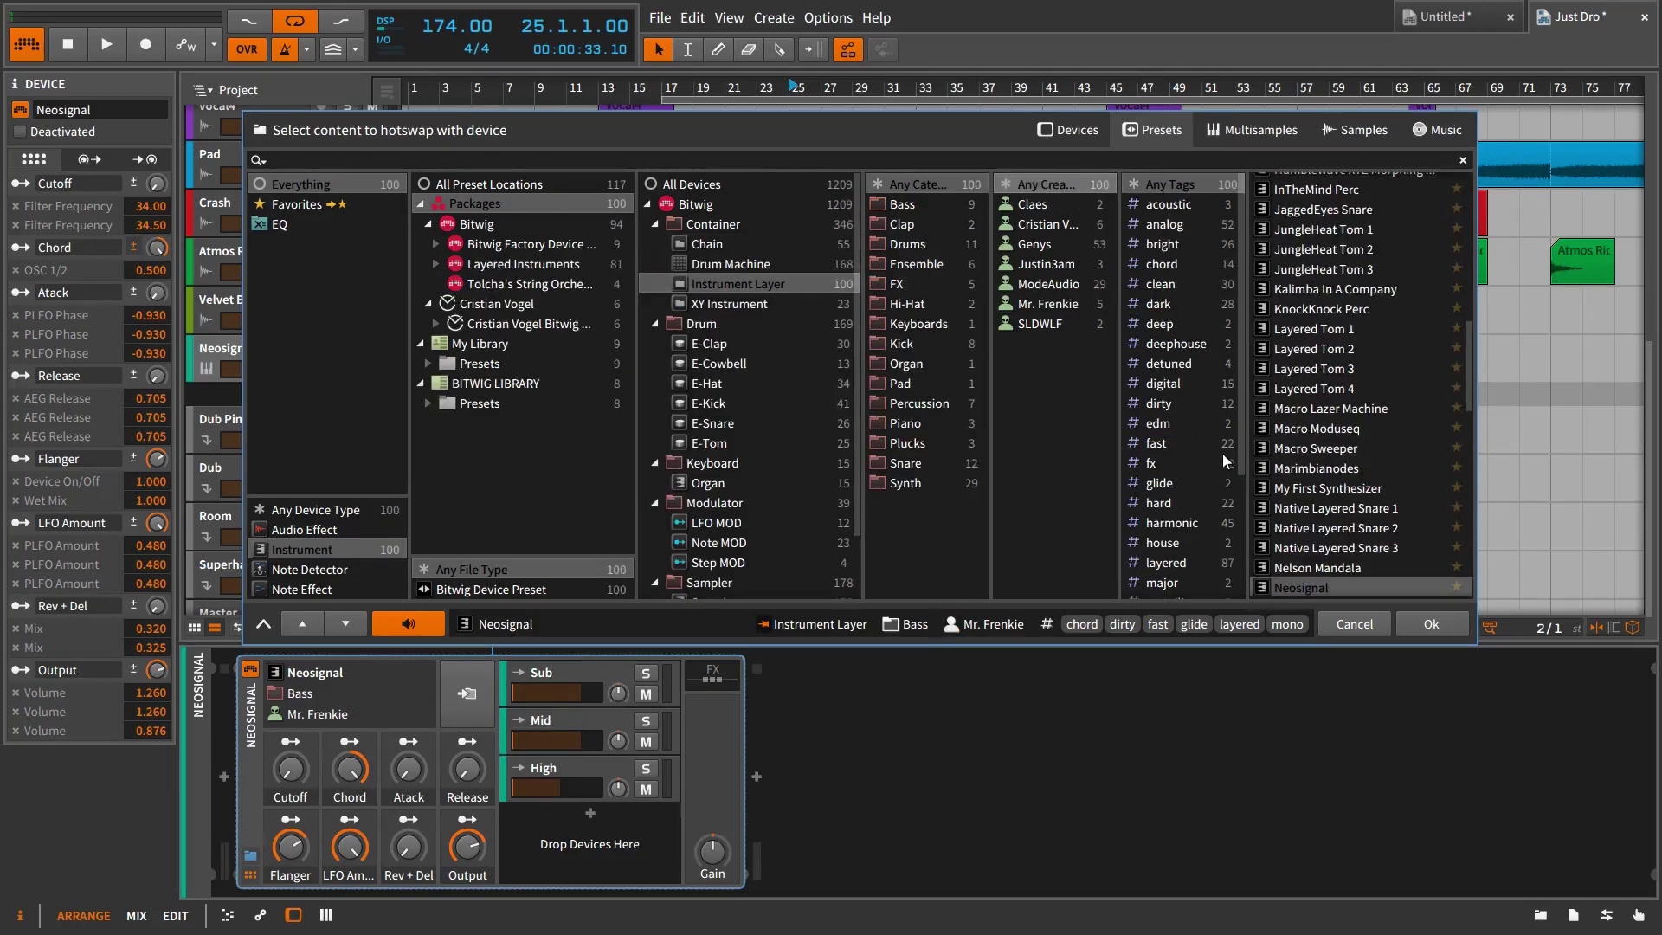
Audition Instrument Layer presets in place of Neosignal, including PuckerUp Rim, Tolcha Juno, Wavoloid Dual Voice FLWa and Future Deep Bass.
scroll(1377, 471, down, 5)
click(1354, 492)
scroll(1347, 488, down, 4)
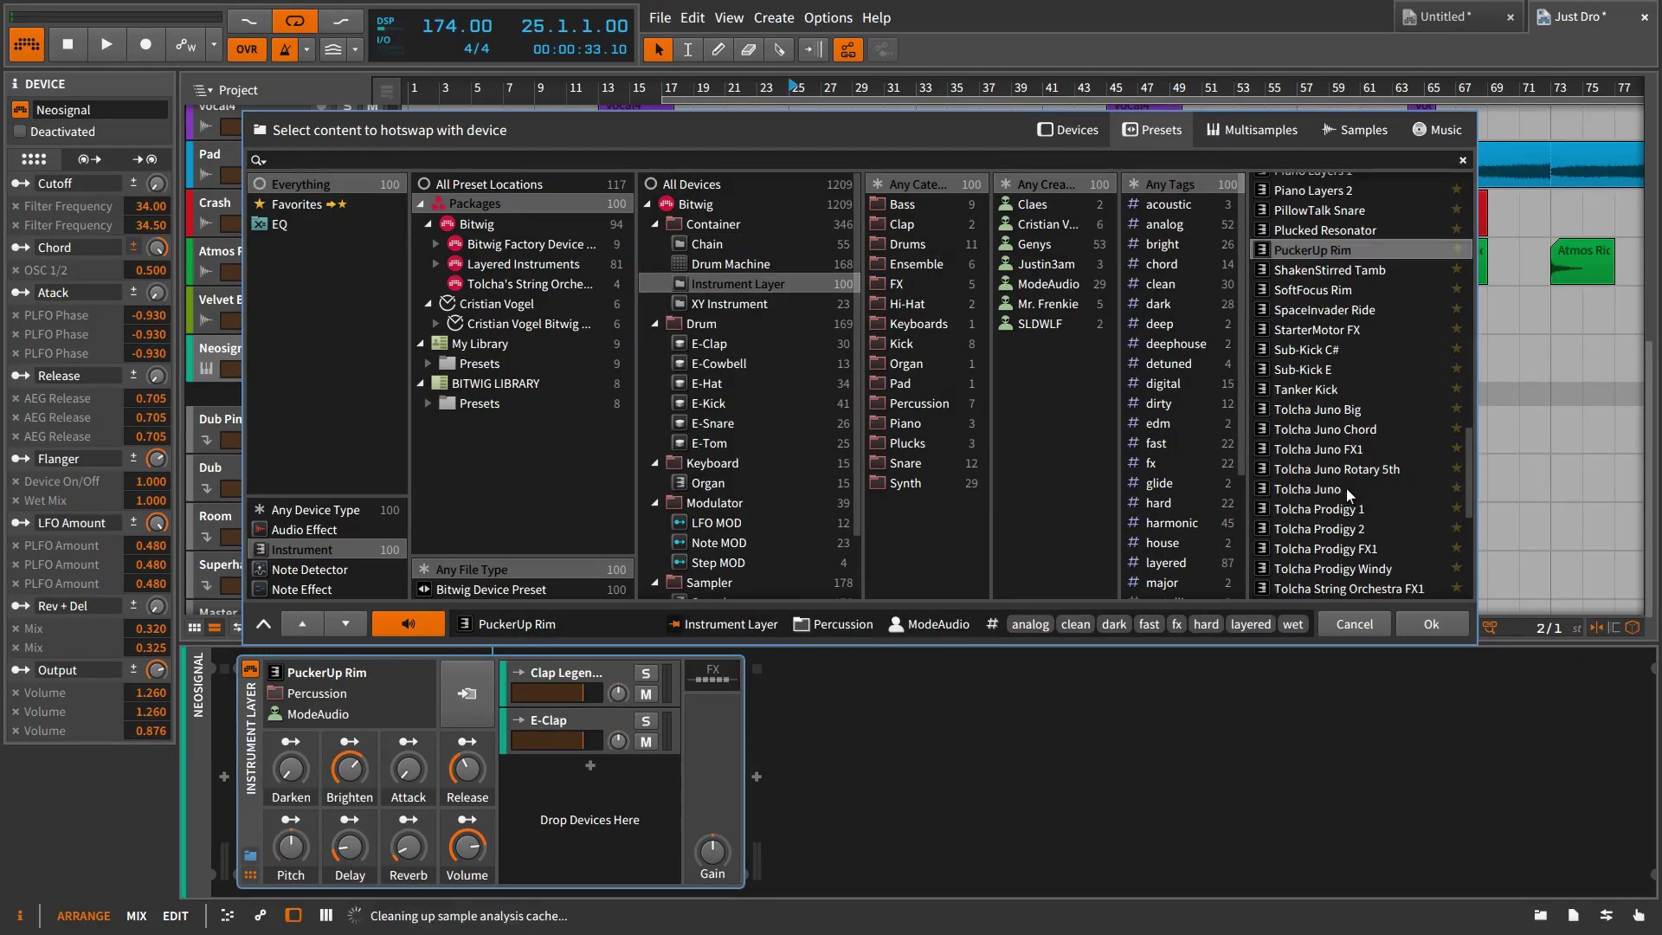
click(1347, 489)
scroll(1347, 488, down, 2)
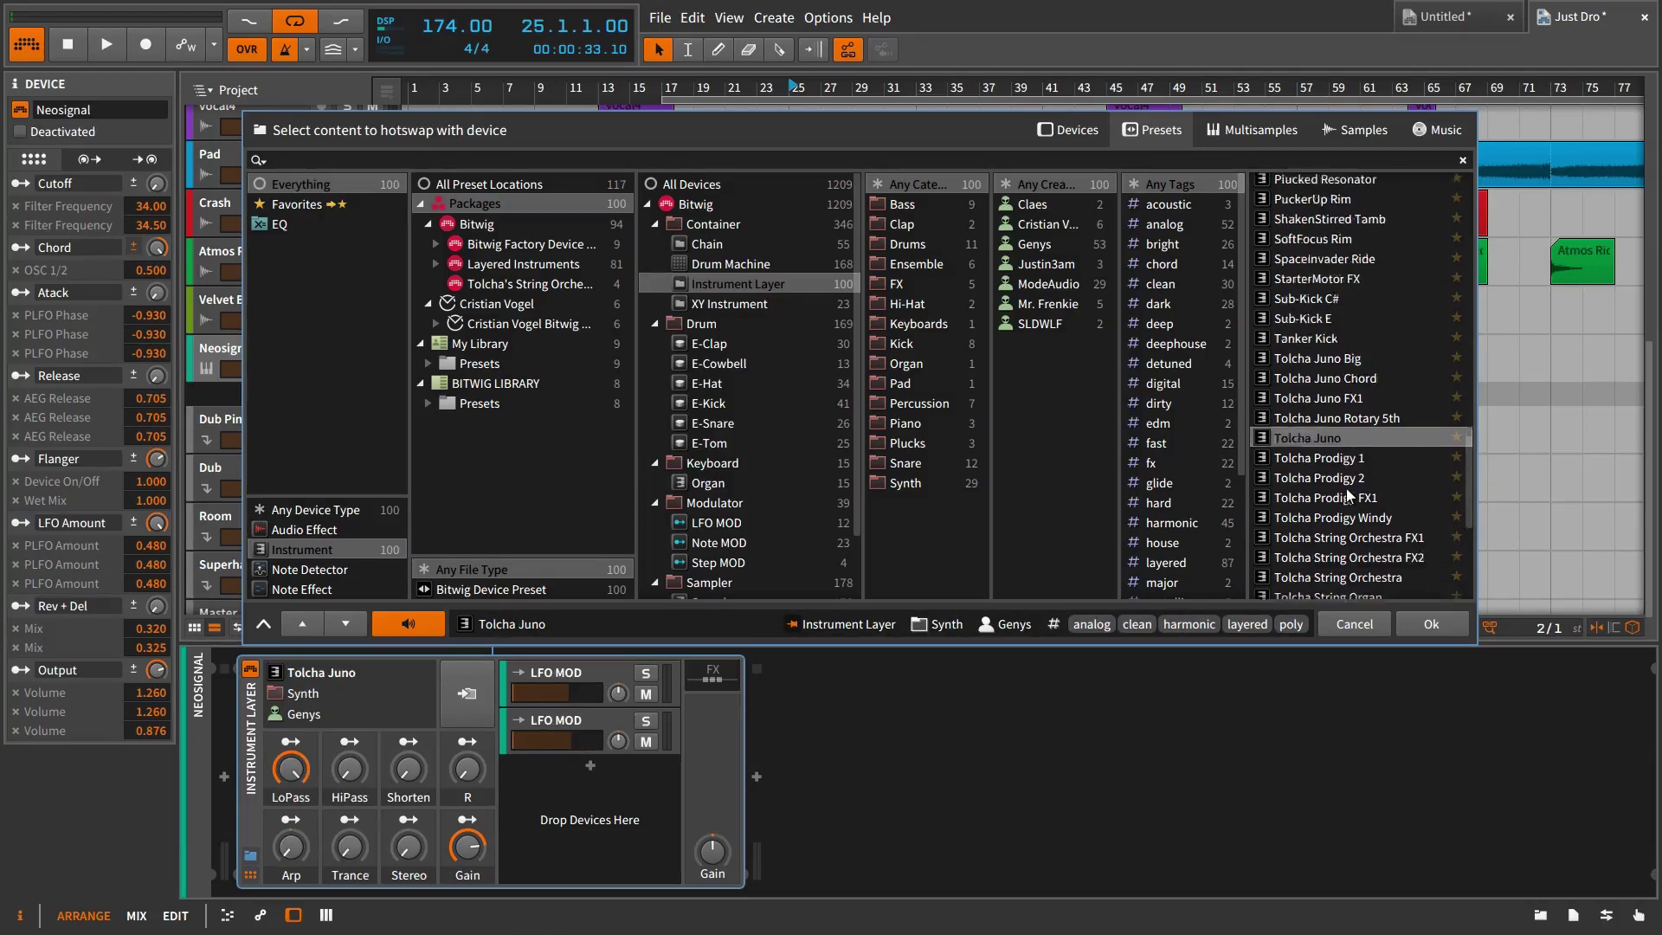
click(1346, 488)
scroll(1347, 488, down, 4)
click(1347, 489)
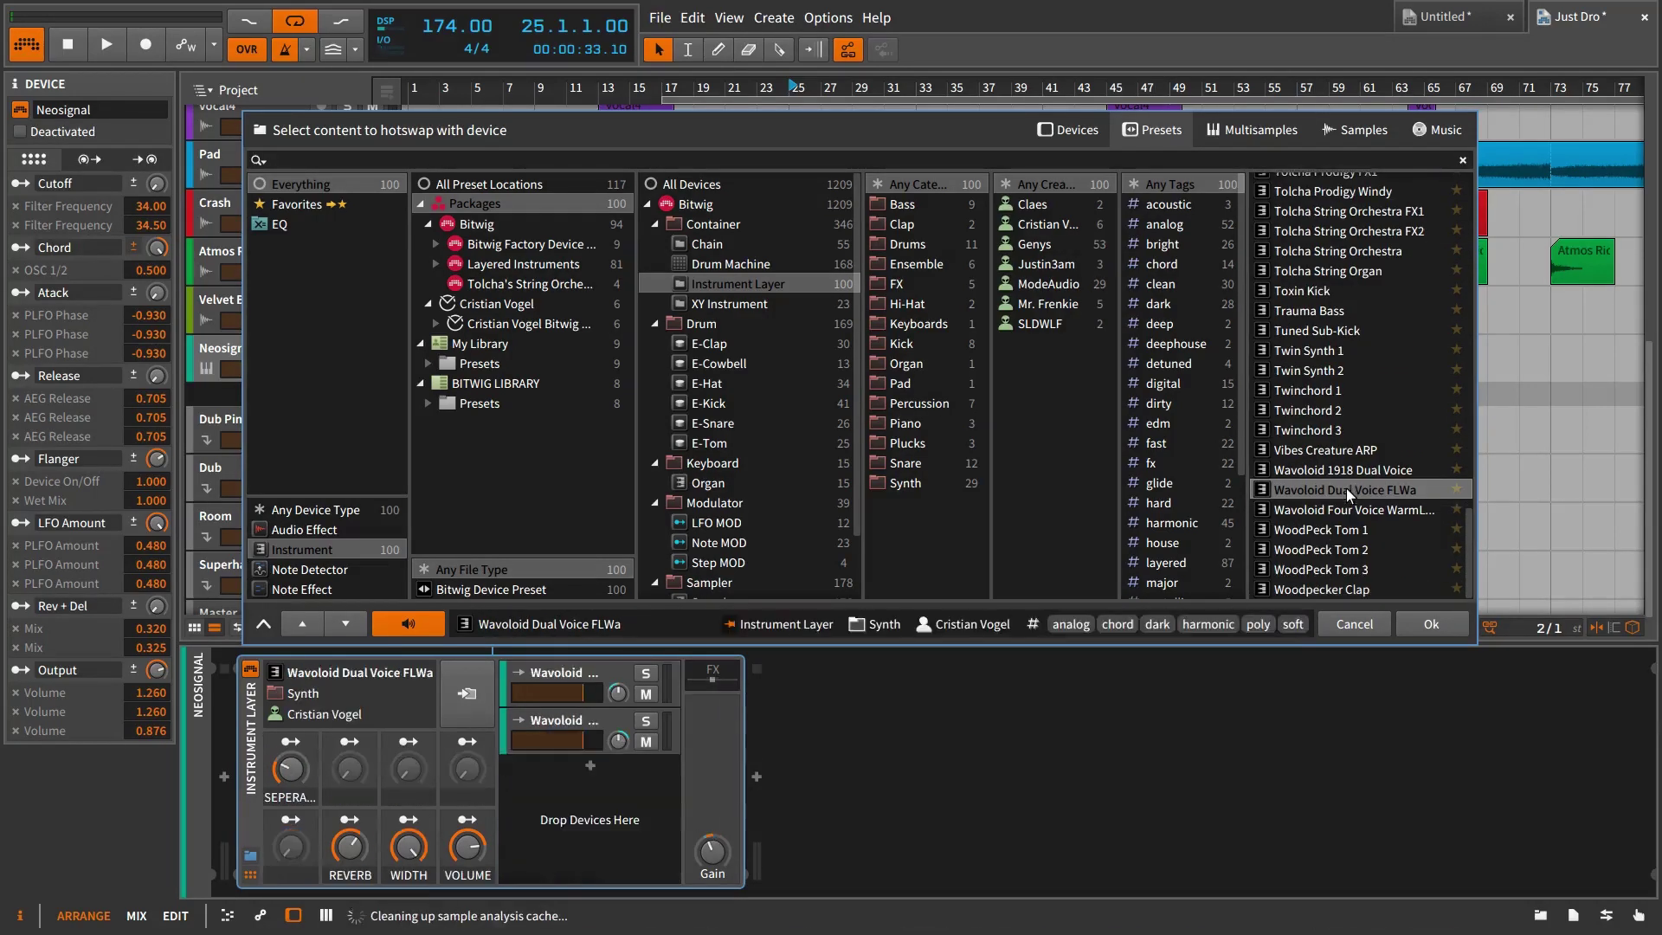
click(1333, 522)
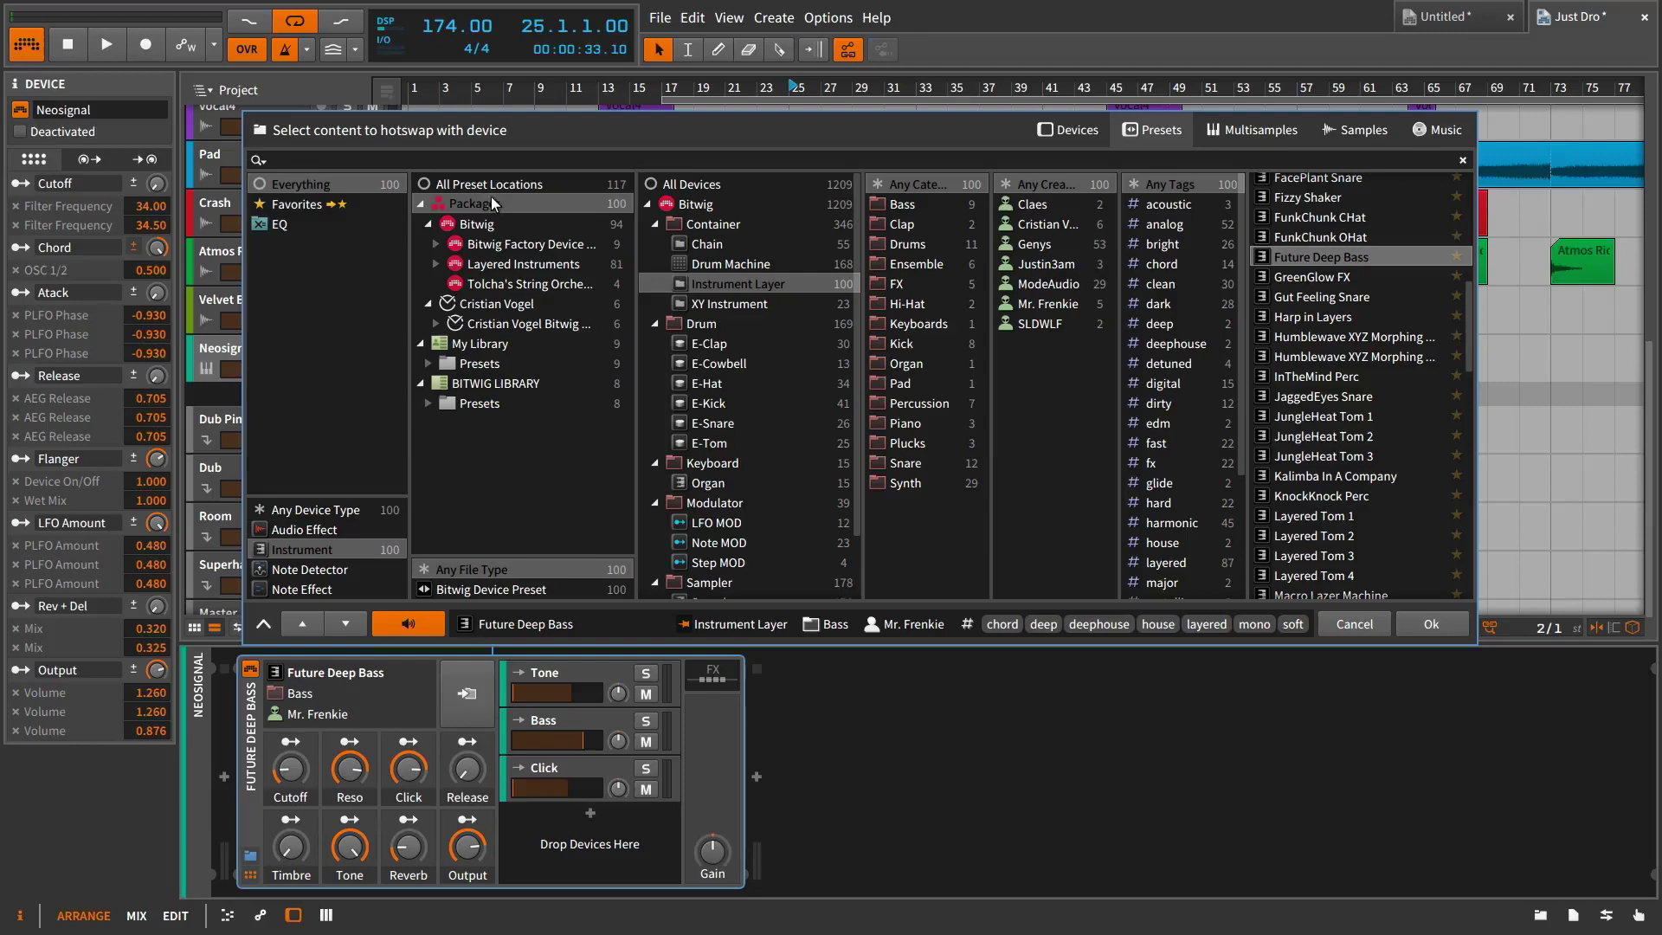
Widen the preset filters to all locations and all devices, and audition the Sopranosquare preset.
click(485, 179)
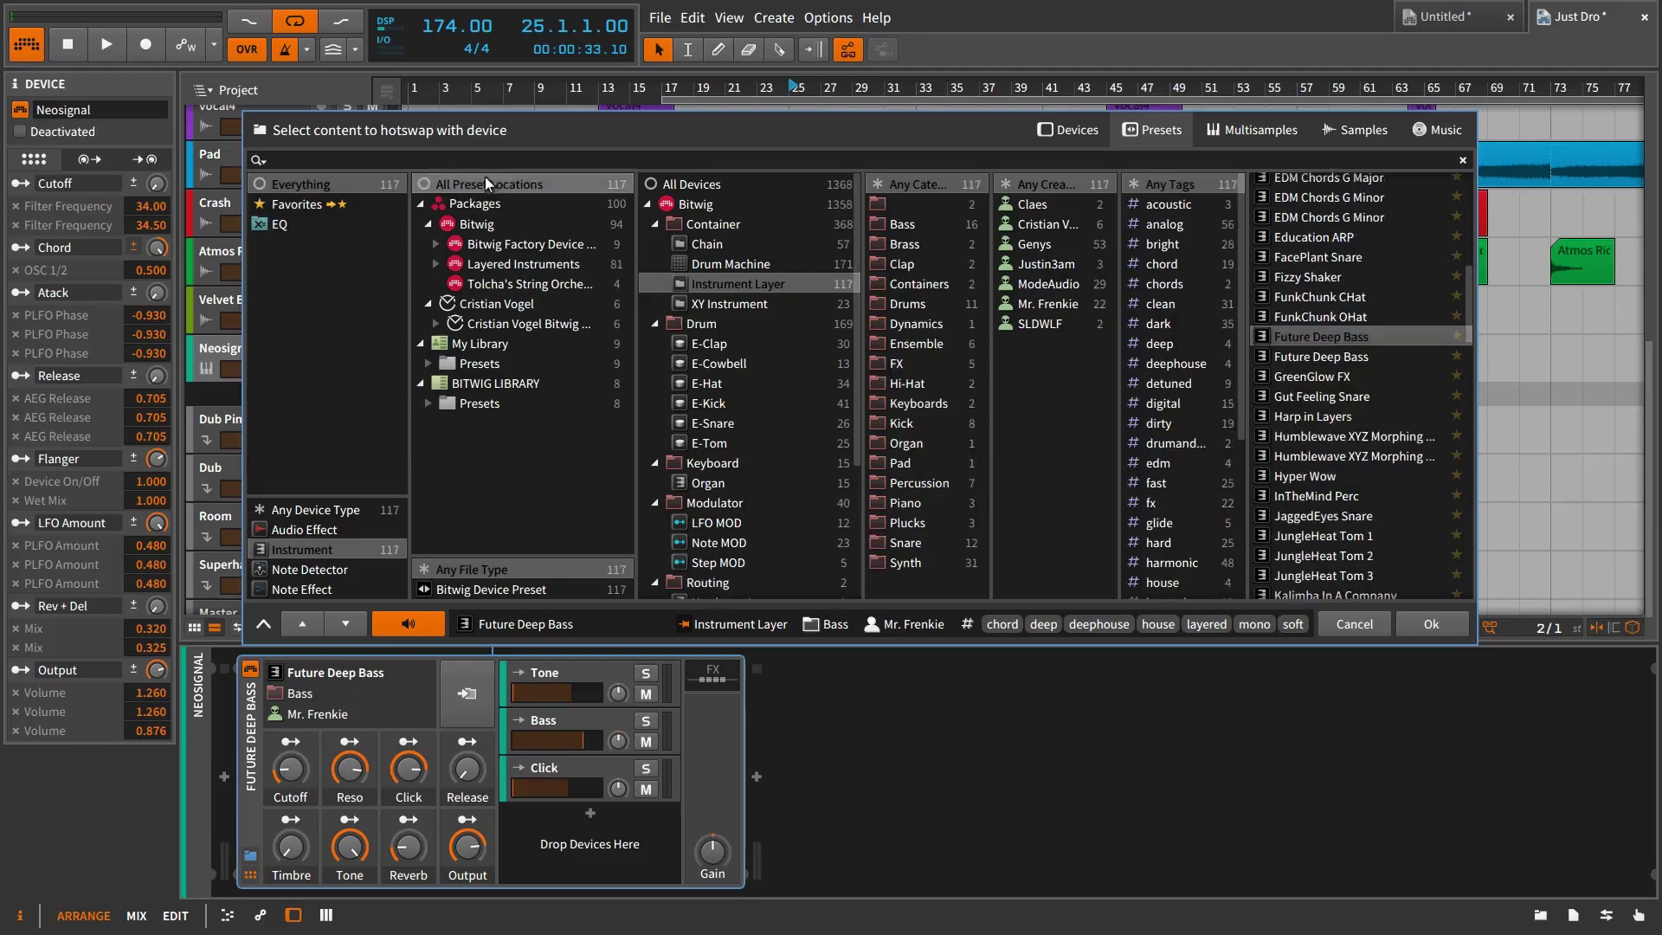
click(734, 187)
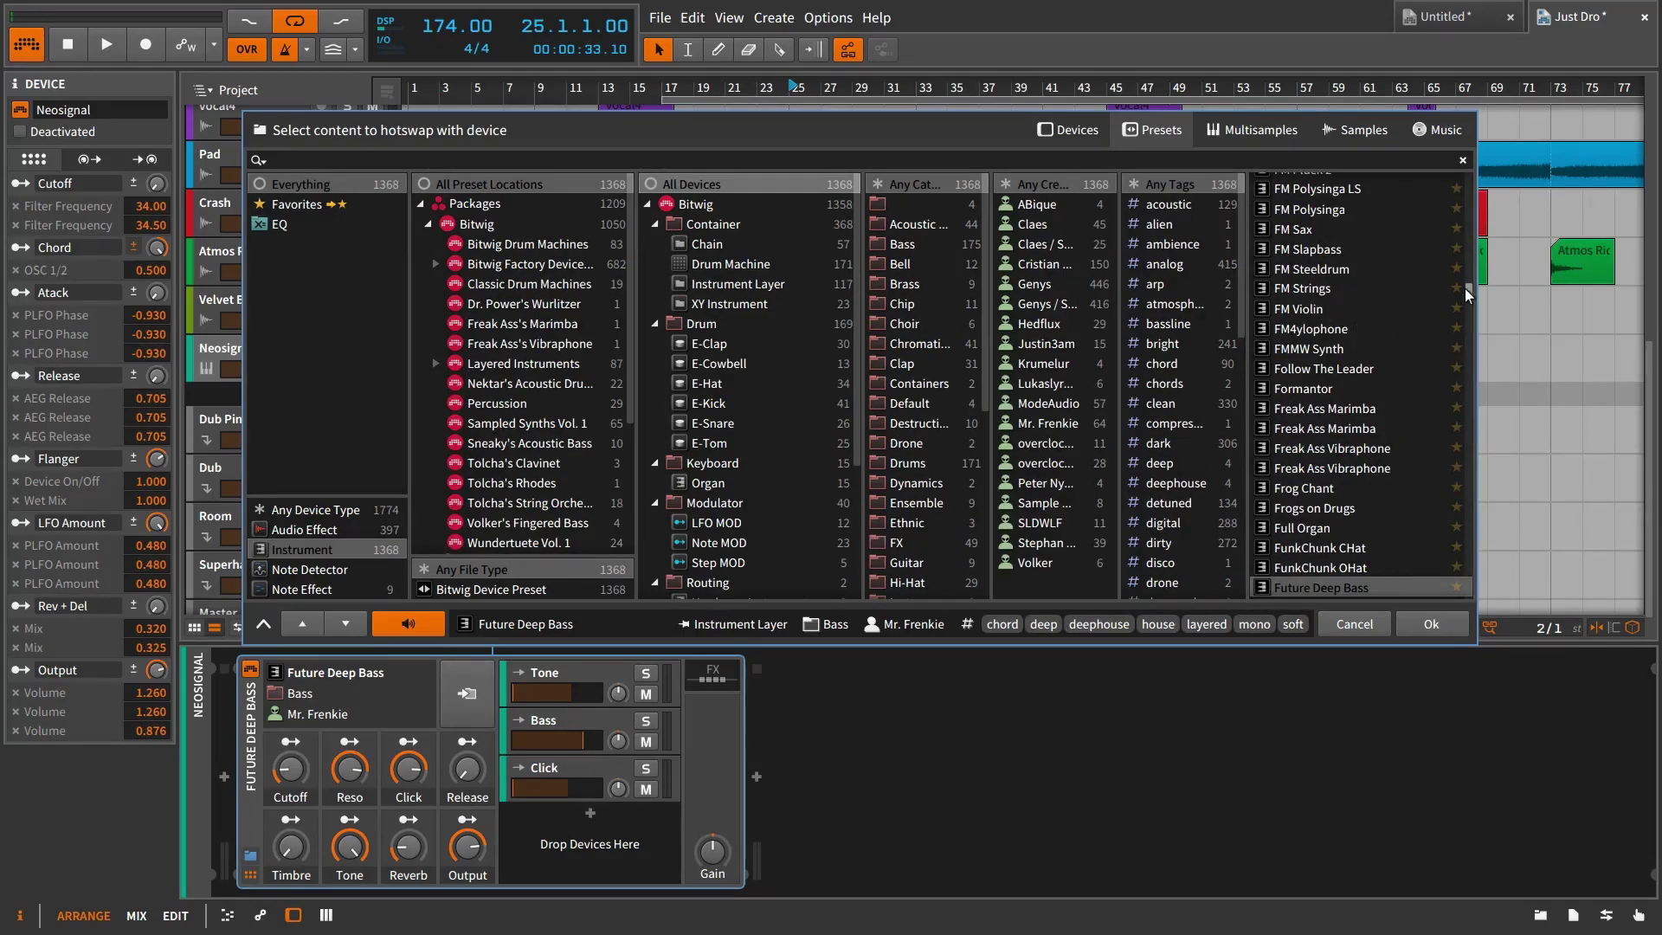
drag(1467, 289, 1424, 443)
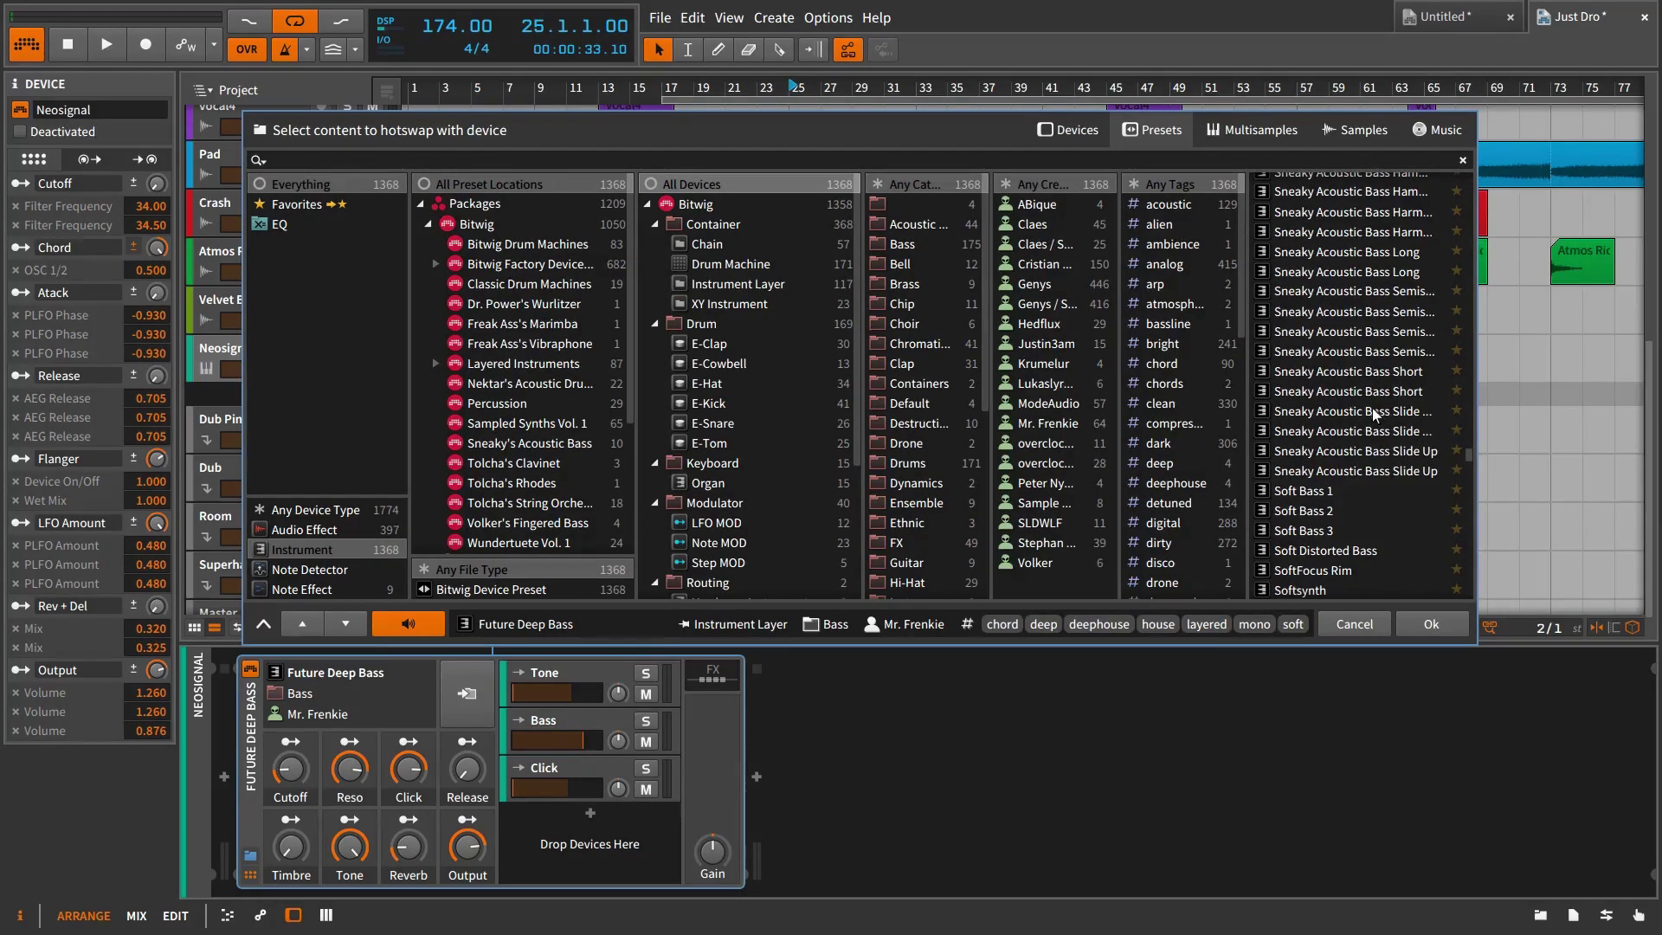
scroll(1365, 419, down, 4)
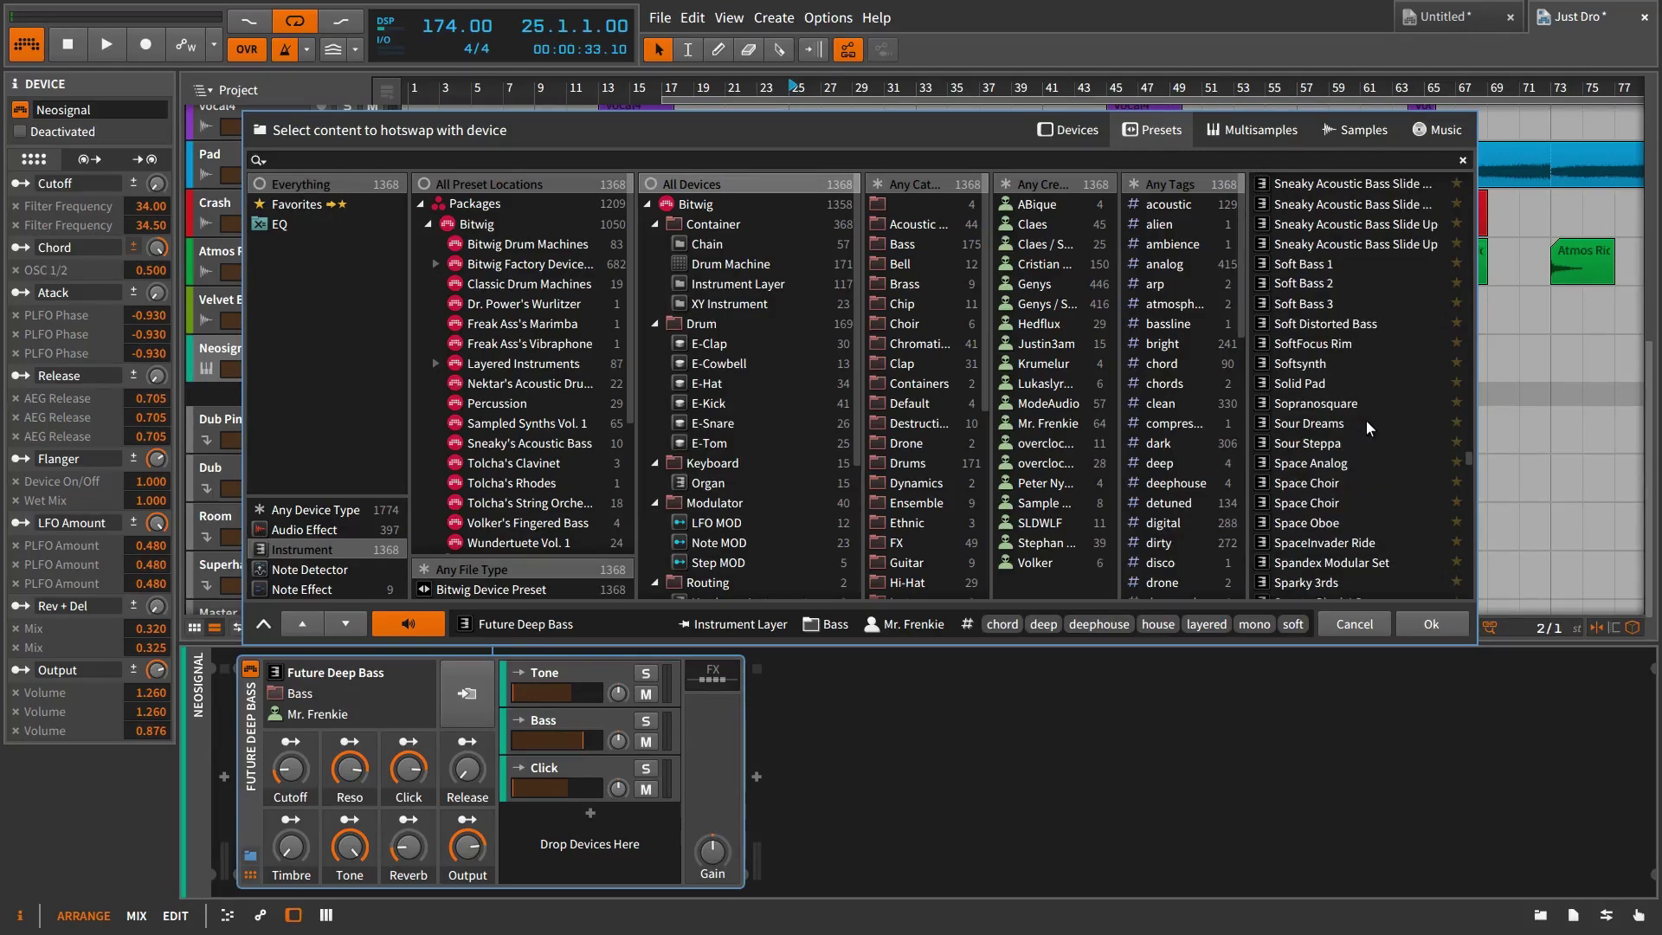
click(1331, 405)
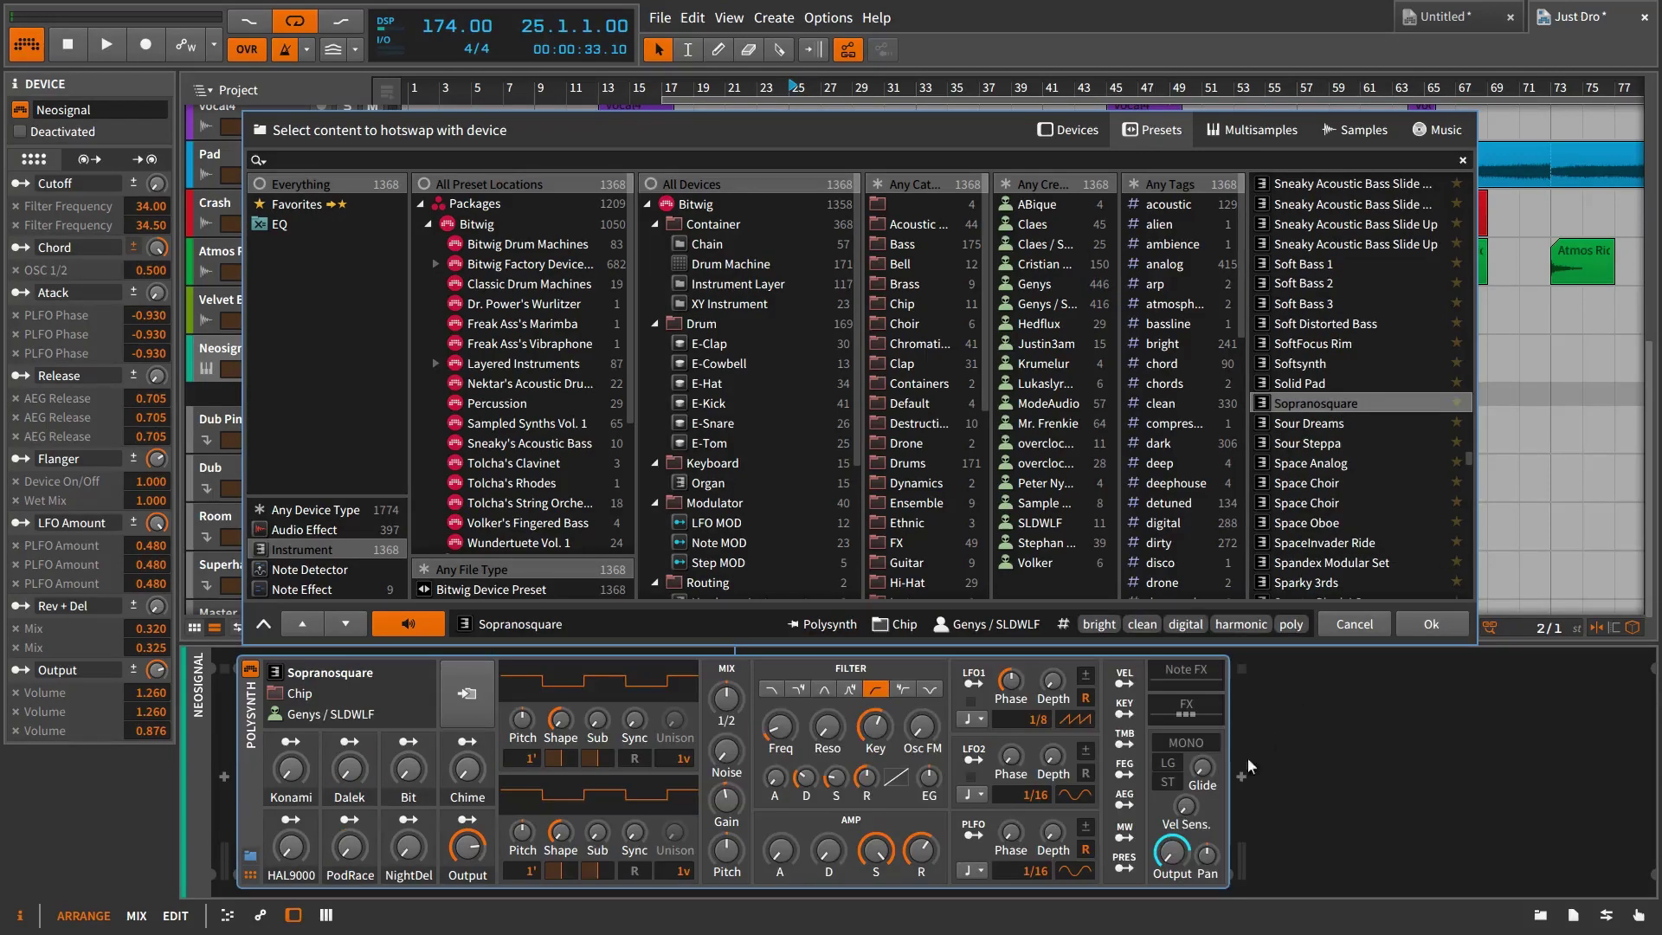
Step forward through the preset list from Sopranosquare, auditioning each preset up to Space Analog.
key(Down)
key(Down)
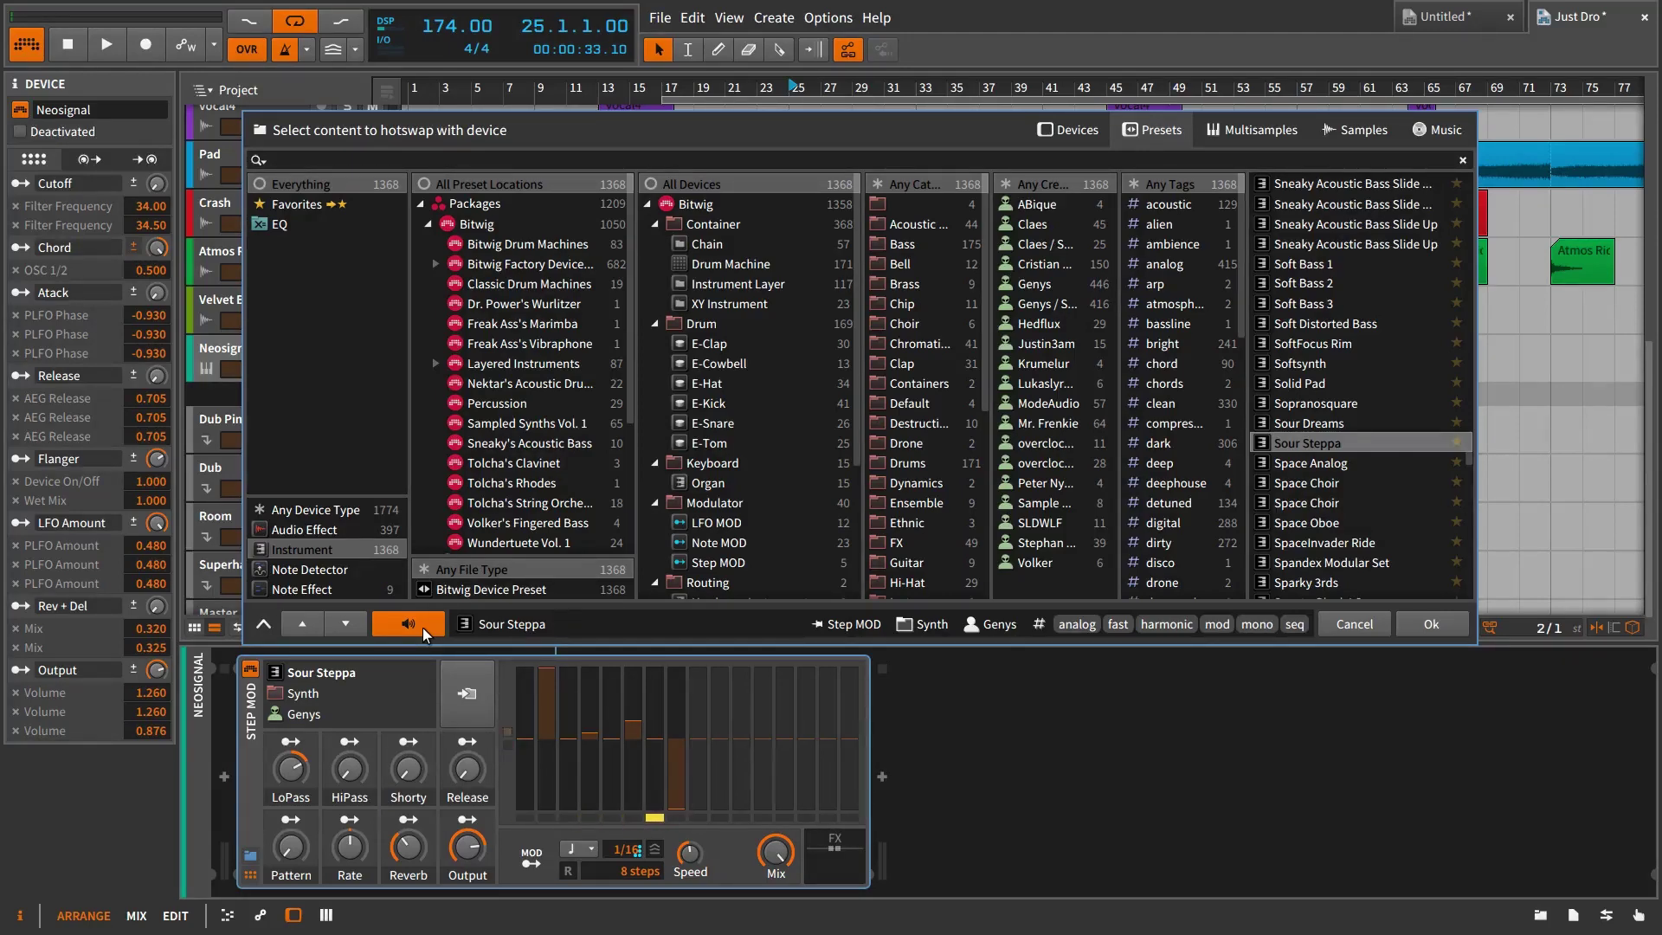
click(341, 623)
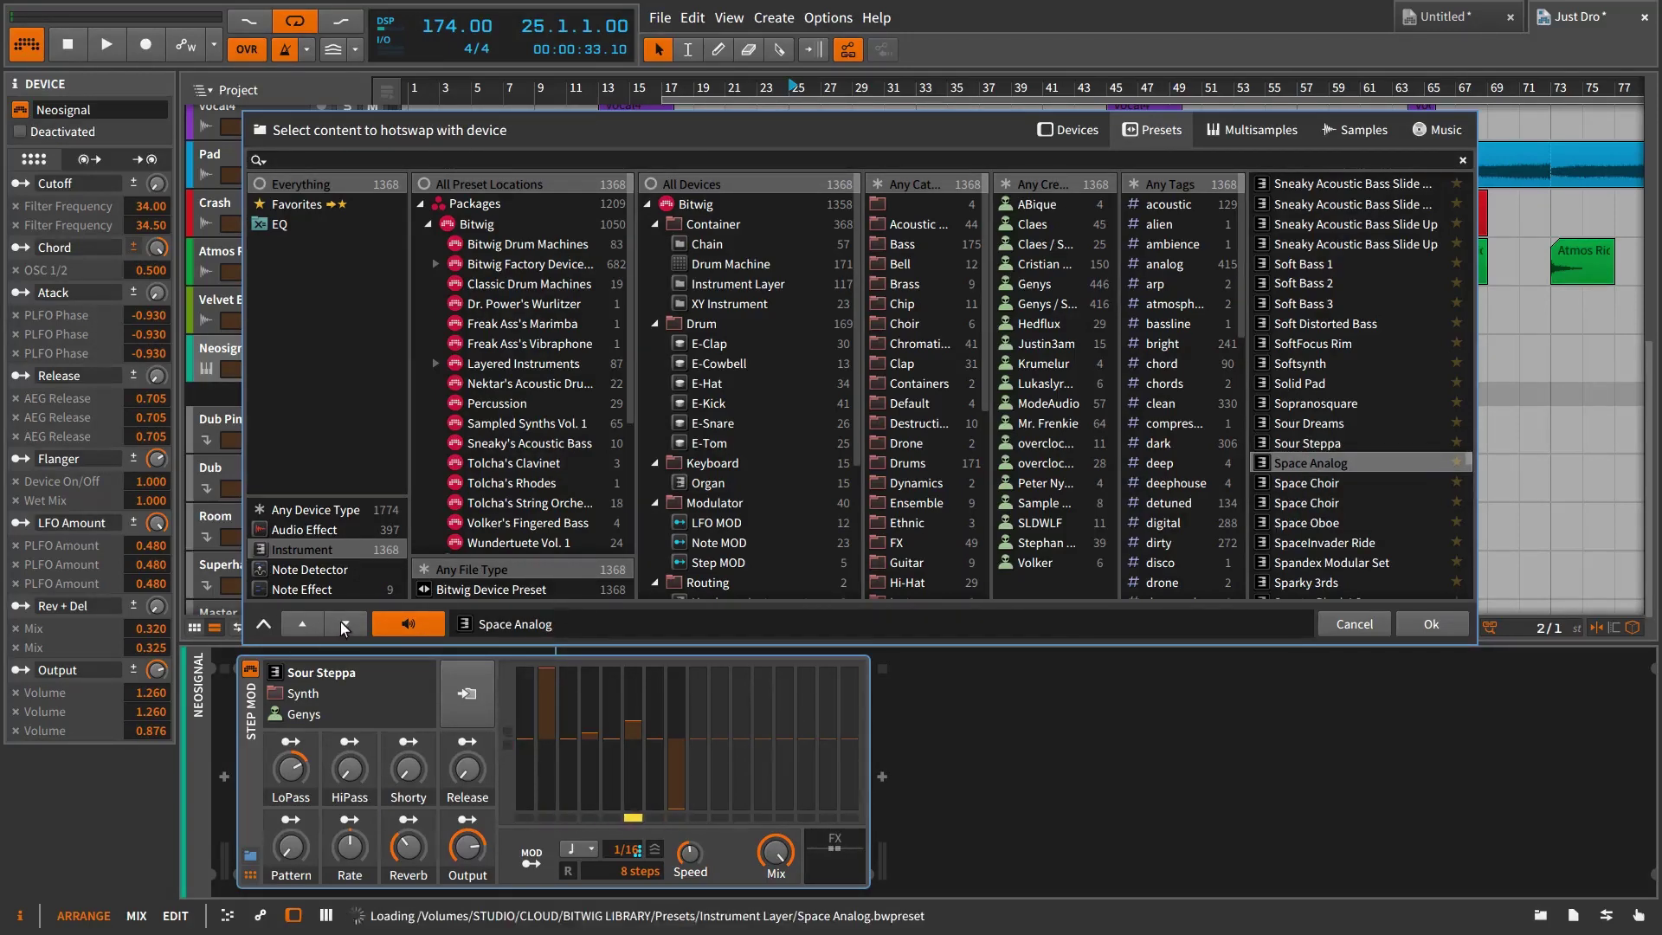
Toggle preset auditioning on and off to compare Space Oboe with the original Neosignal device.
click(1132, 812)
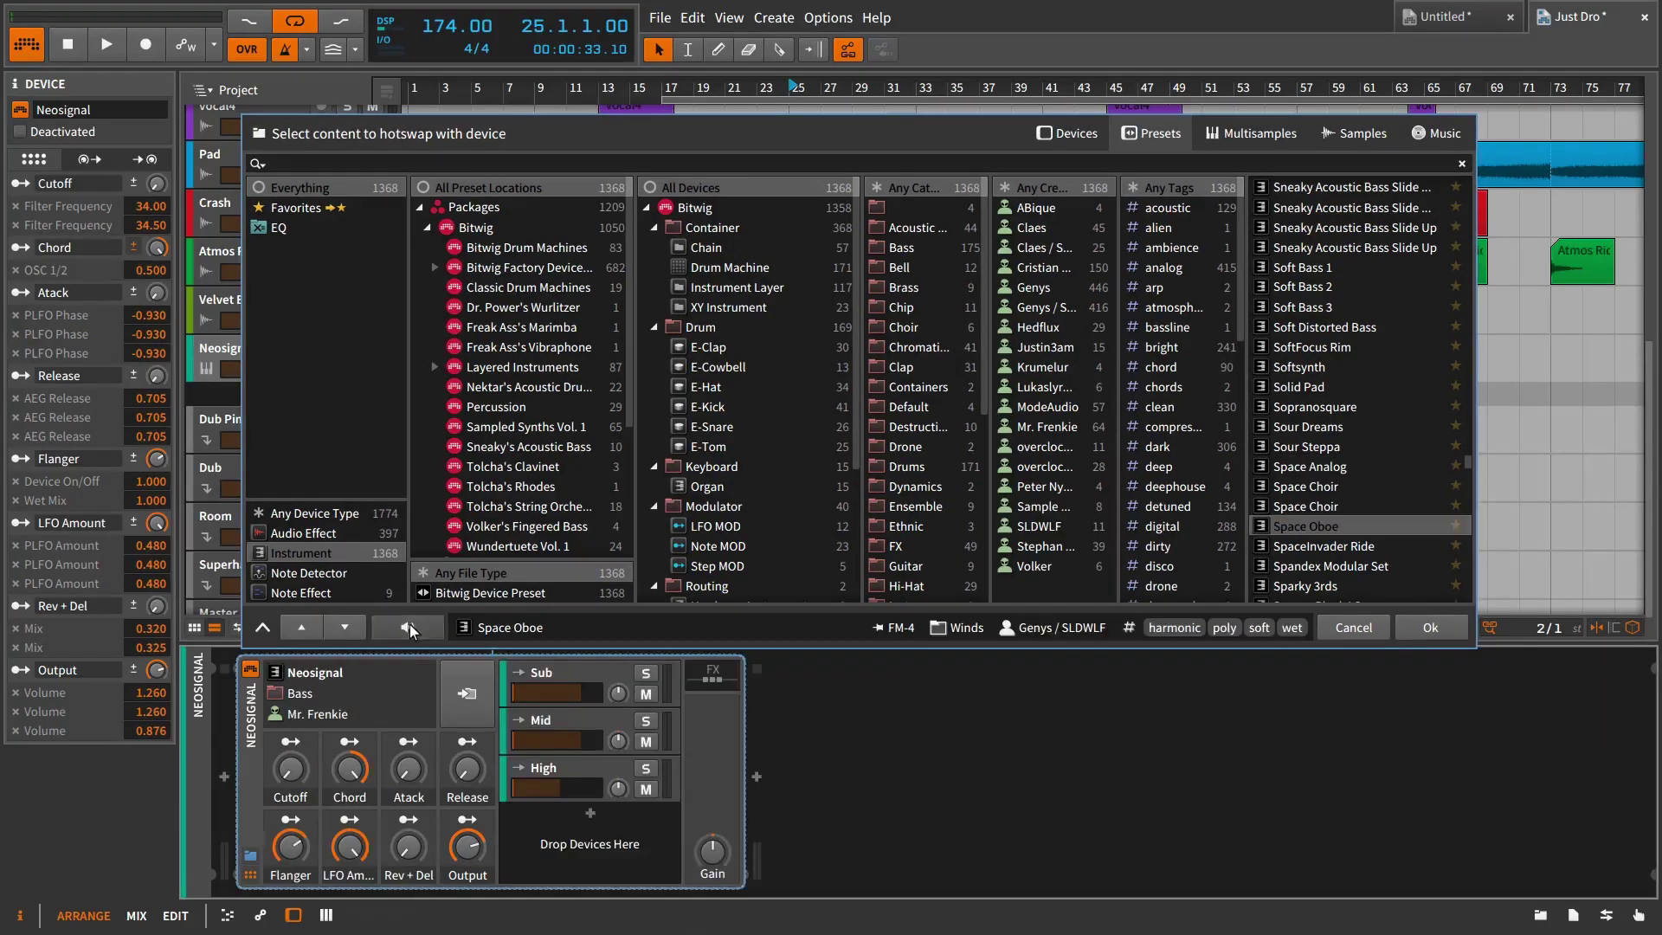
click(408, 627)
click(409, 626)
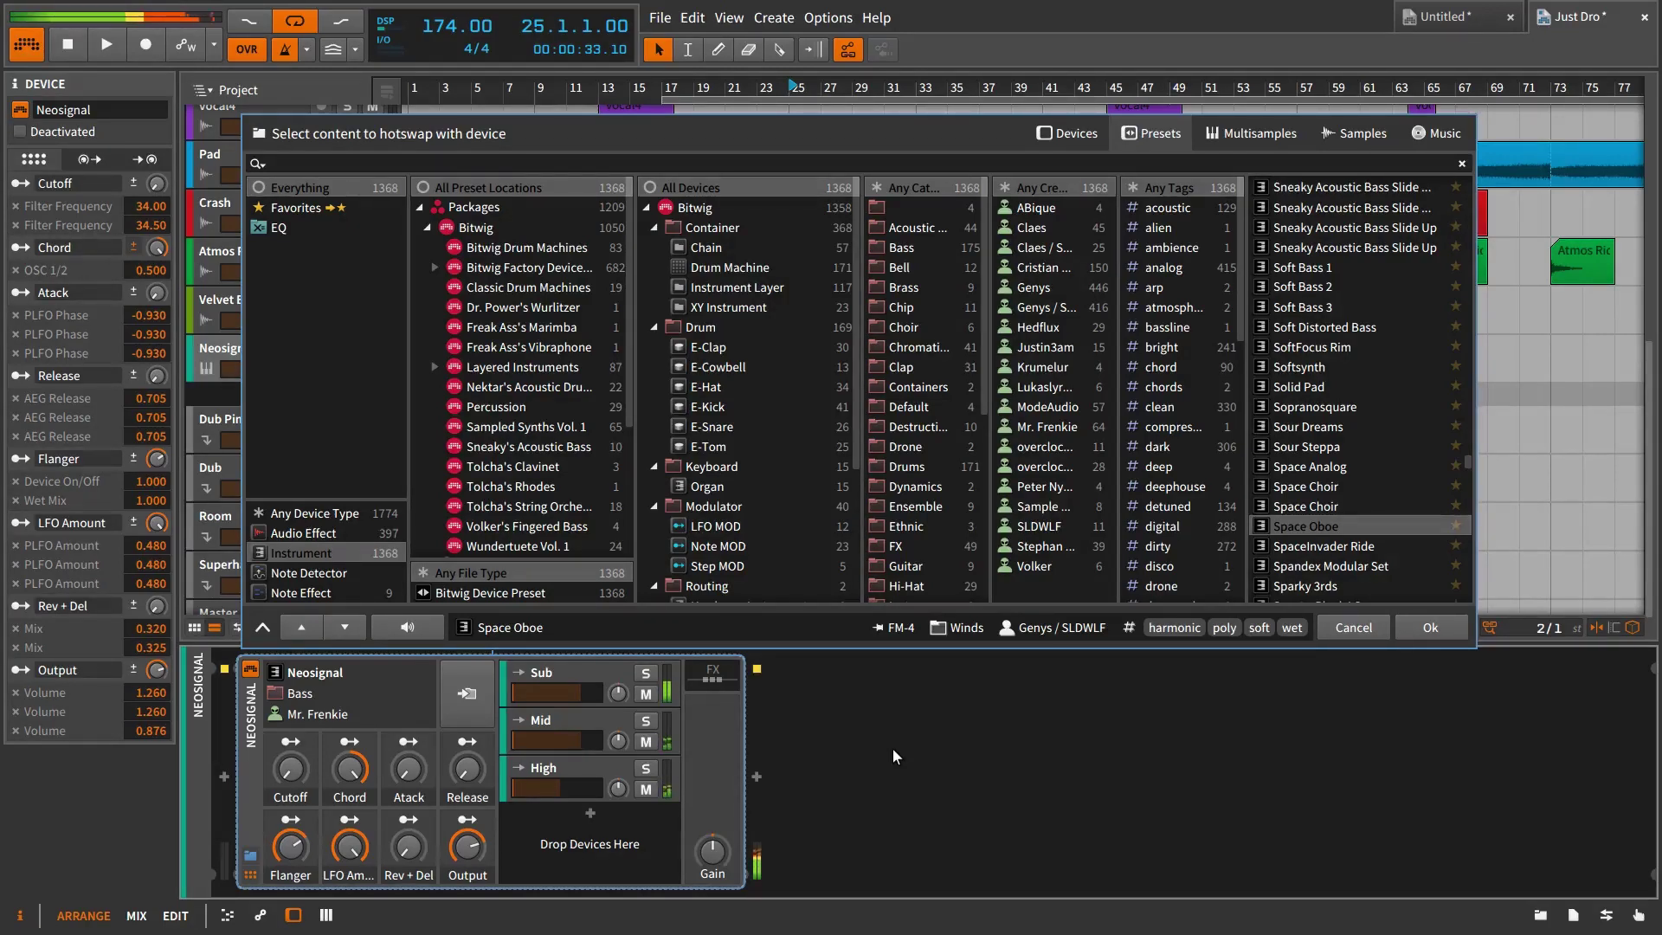
Cancel the Neosignal hotswap and play the soloed Neuro Reece 2 track from its clip at bar 33.
key(Escape)
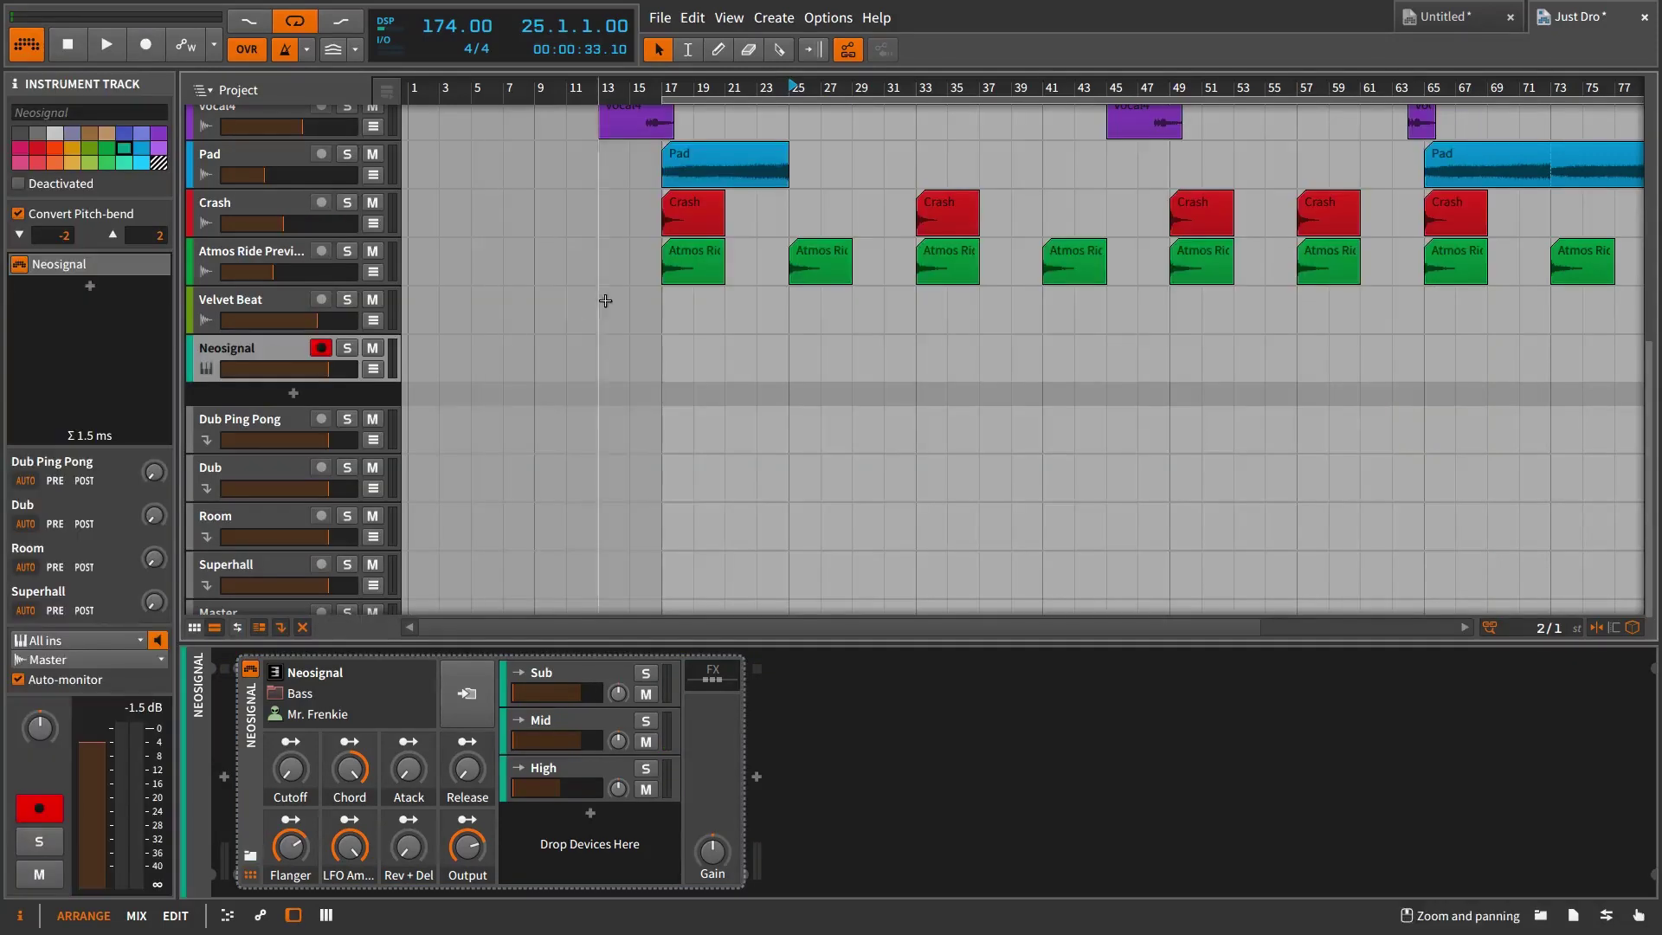
scroll(606, 297, up, 5)
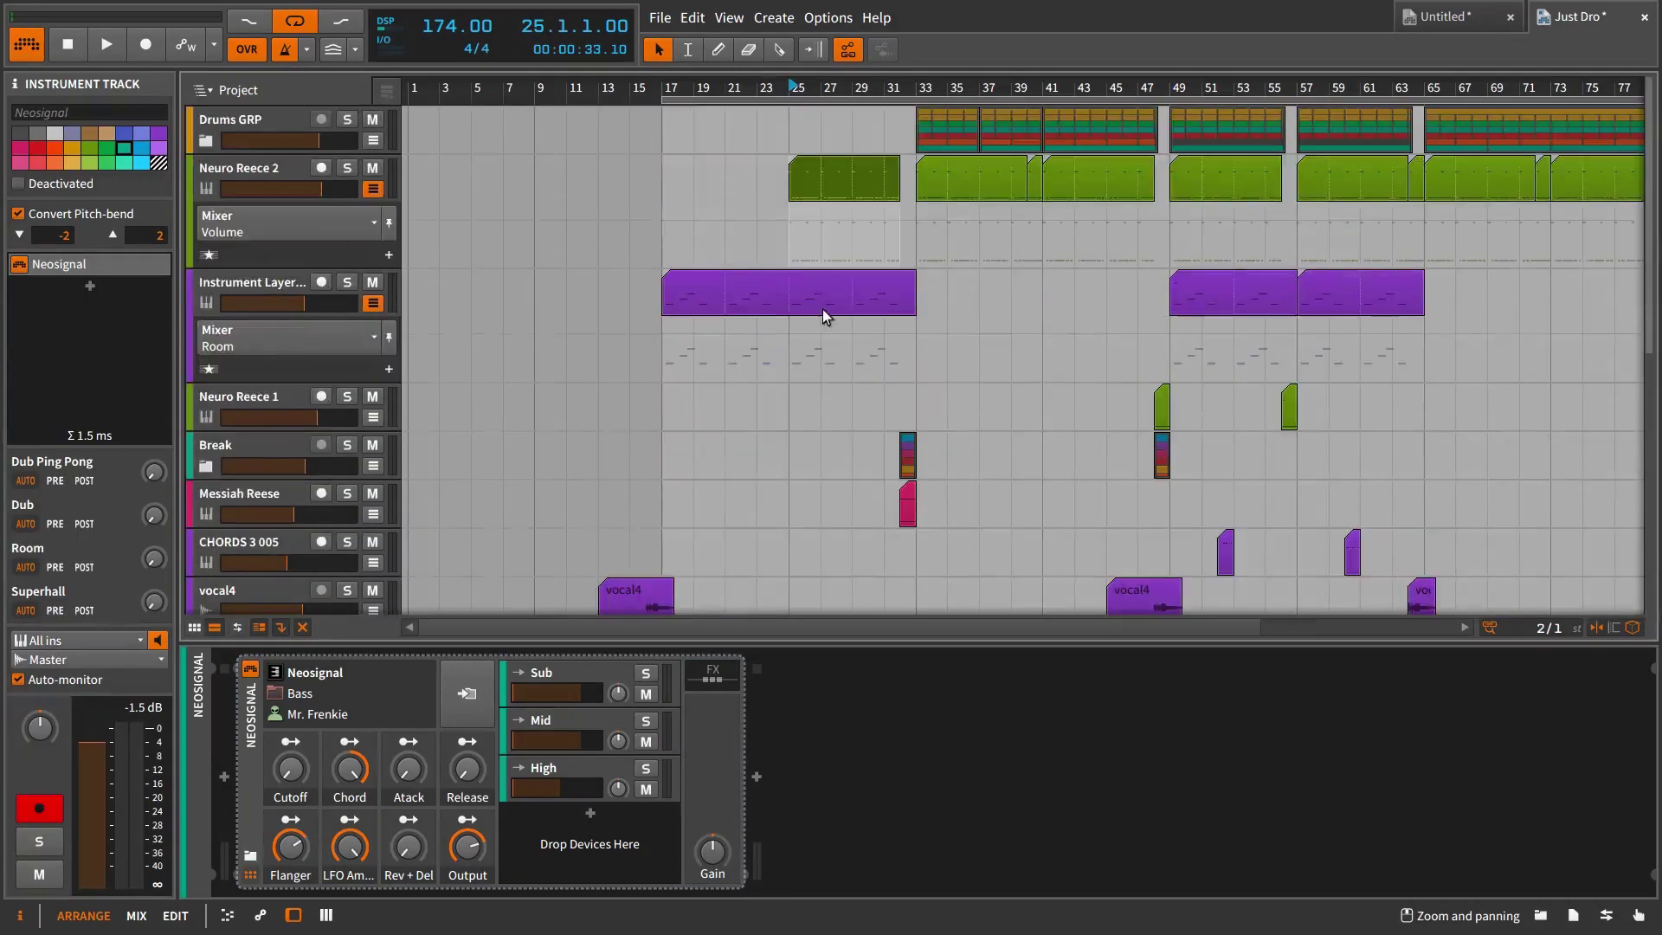
click(347, 168)
click(960, 178)
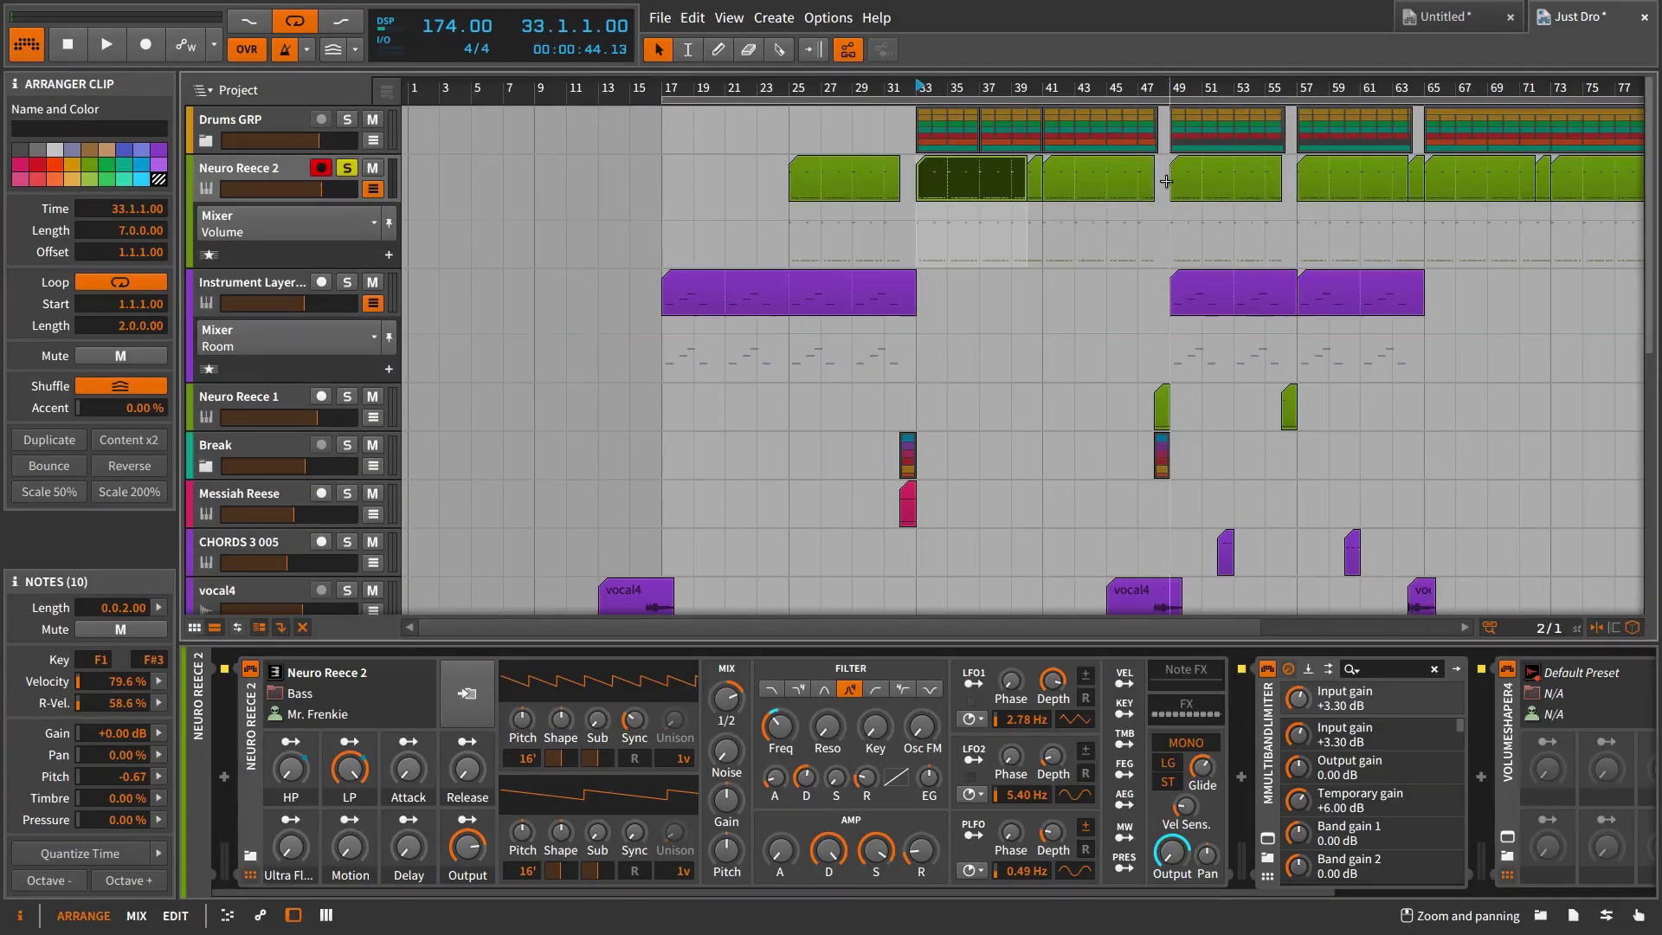
key(space)
click(279, 169)
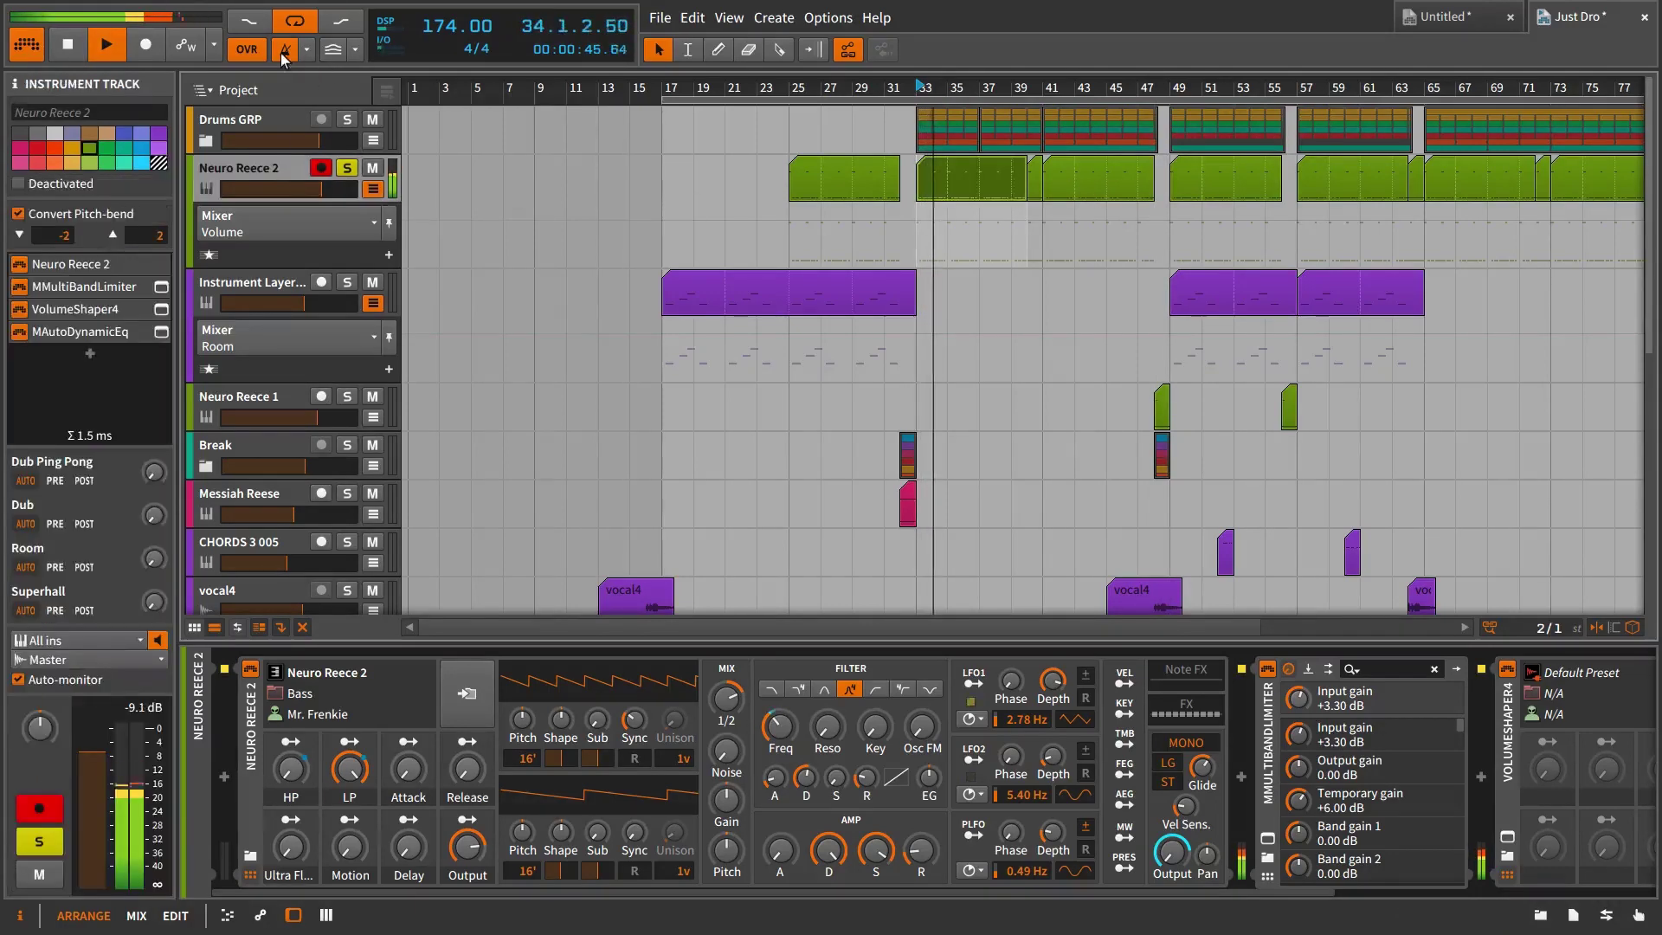
Loop the Neuro Reece 2 clips from bar 33 to 41, and play the loop with the track unsoloed.
shift+click(1032, 178)
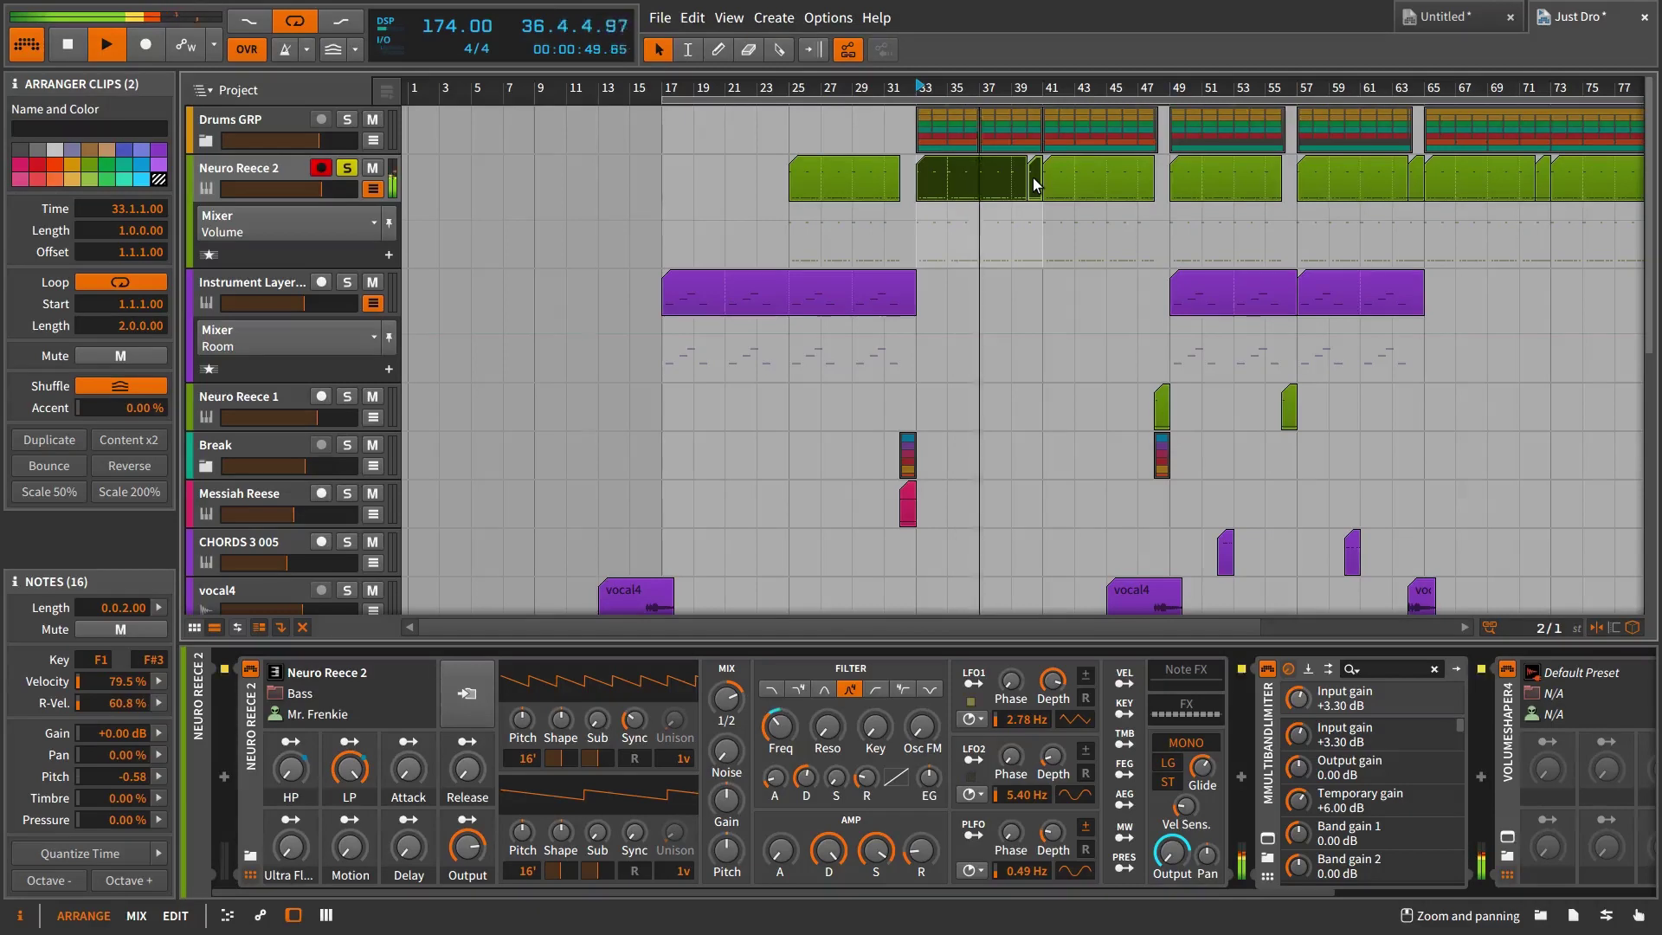
key(ctrl+l)
key(space)
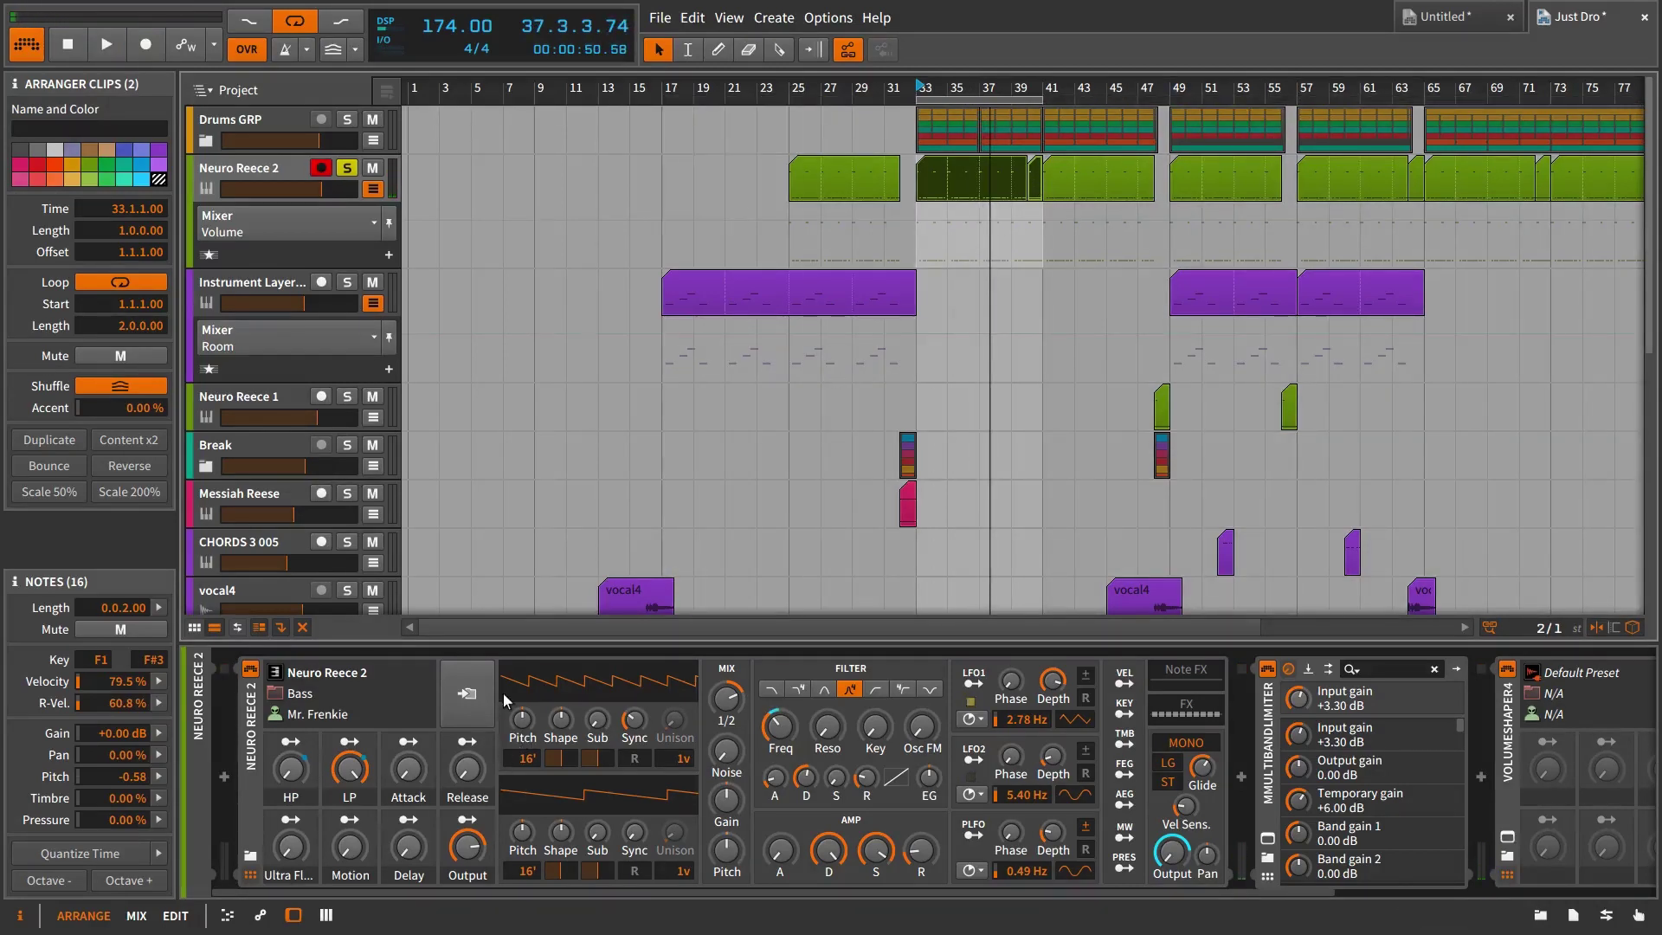
click(346, 170)
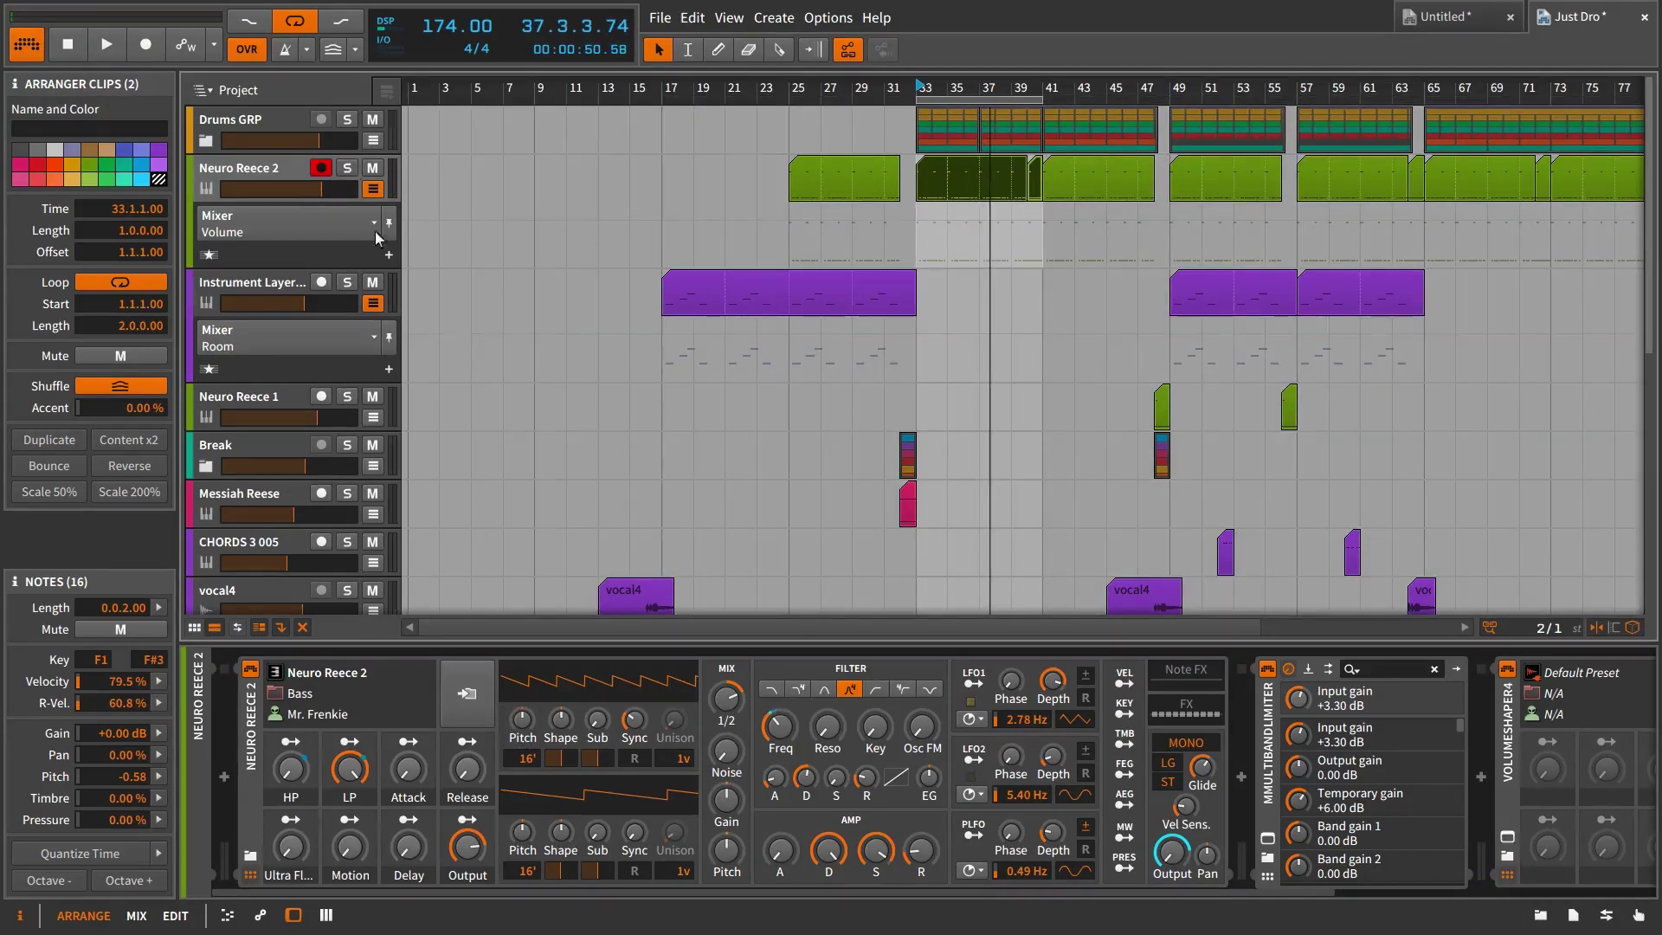
key(space)
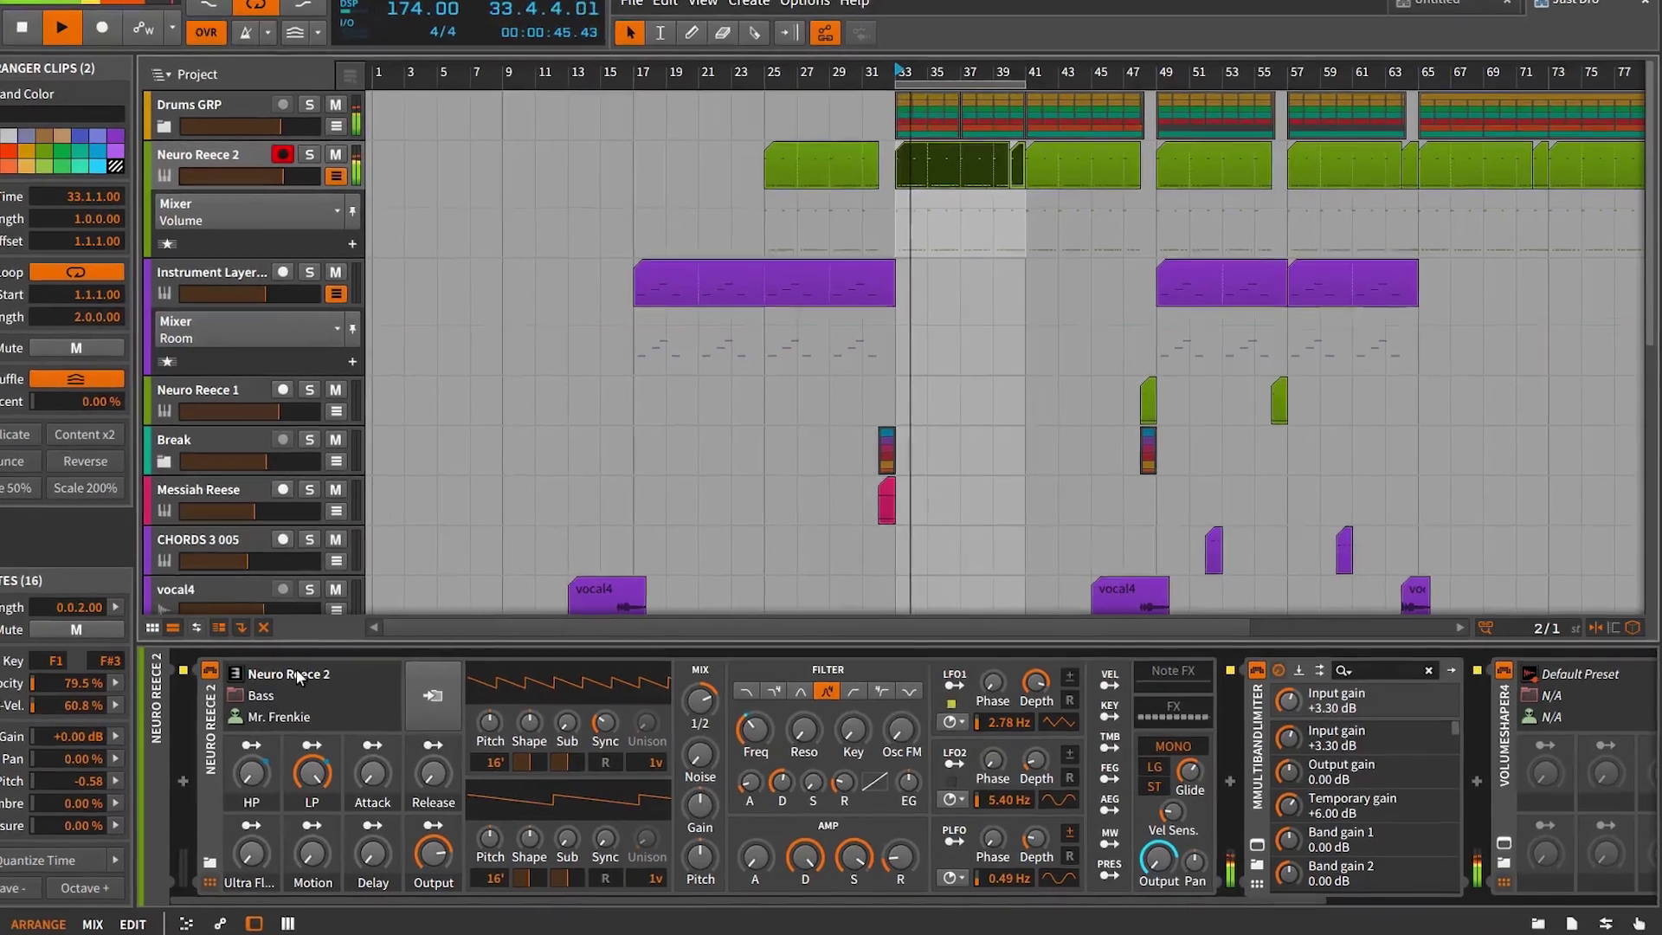
Open the preset hotswap for the Neuro Reece 2 device and audition Neuro Reece 1, Analog Unkle and Neuro Stab.
click(299, 677)
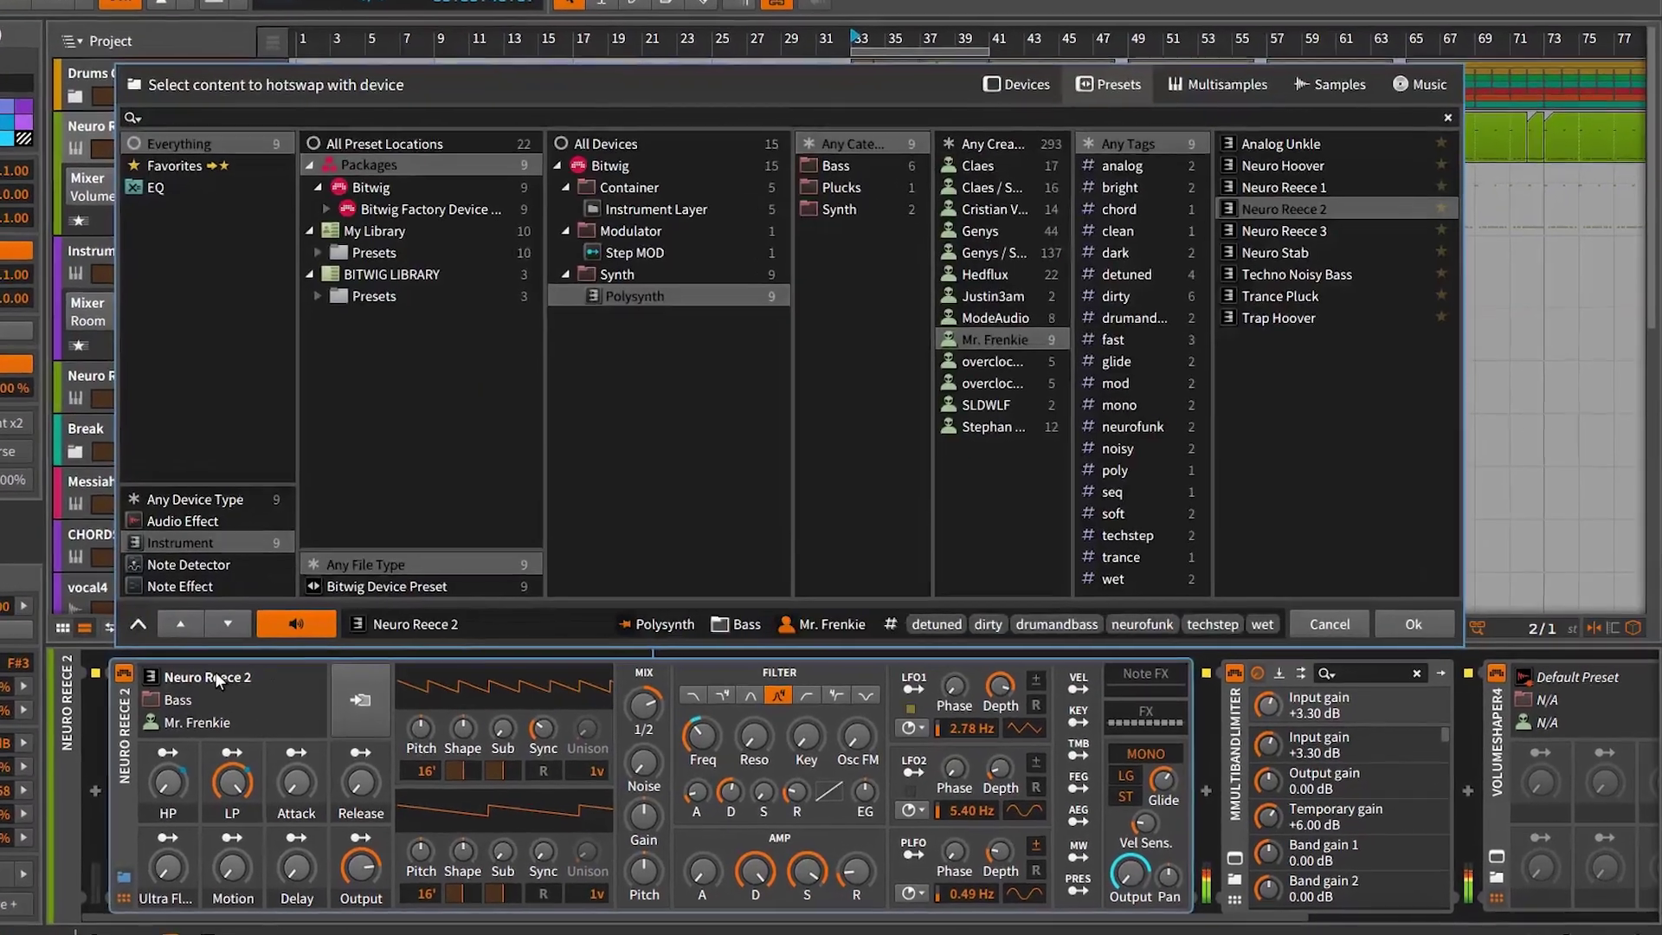
click(1275, 174)
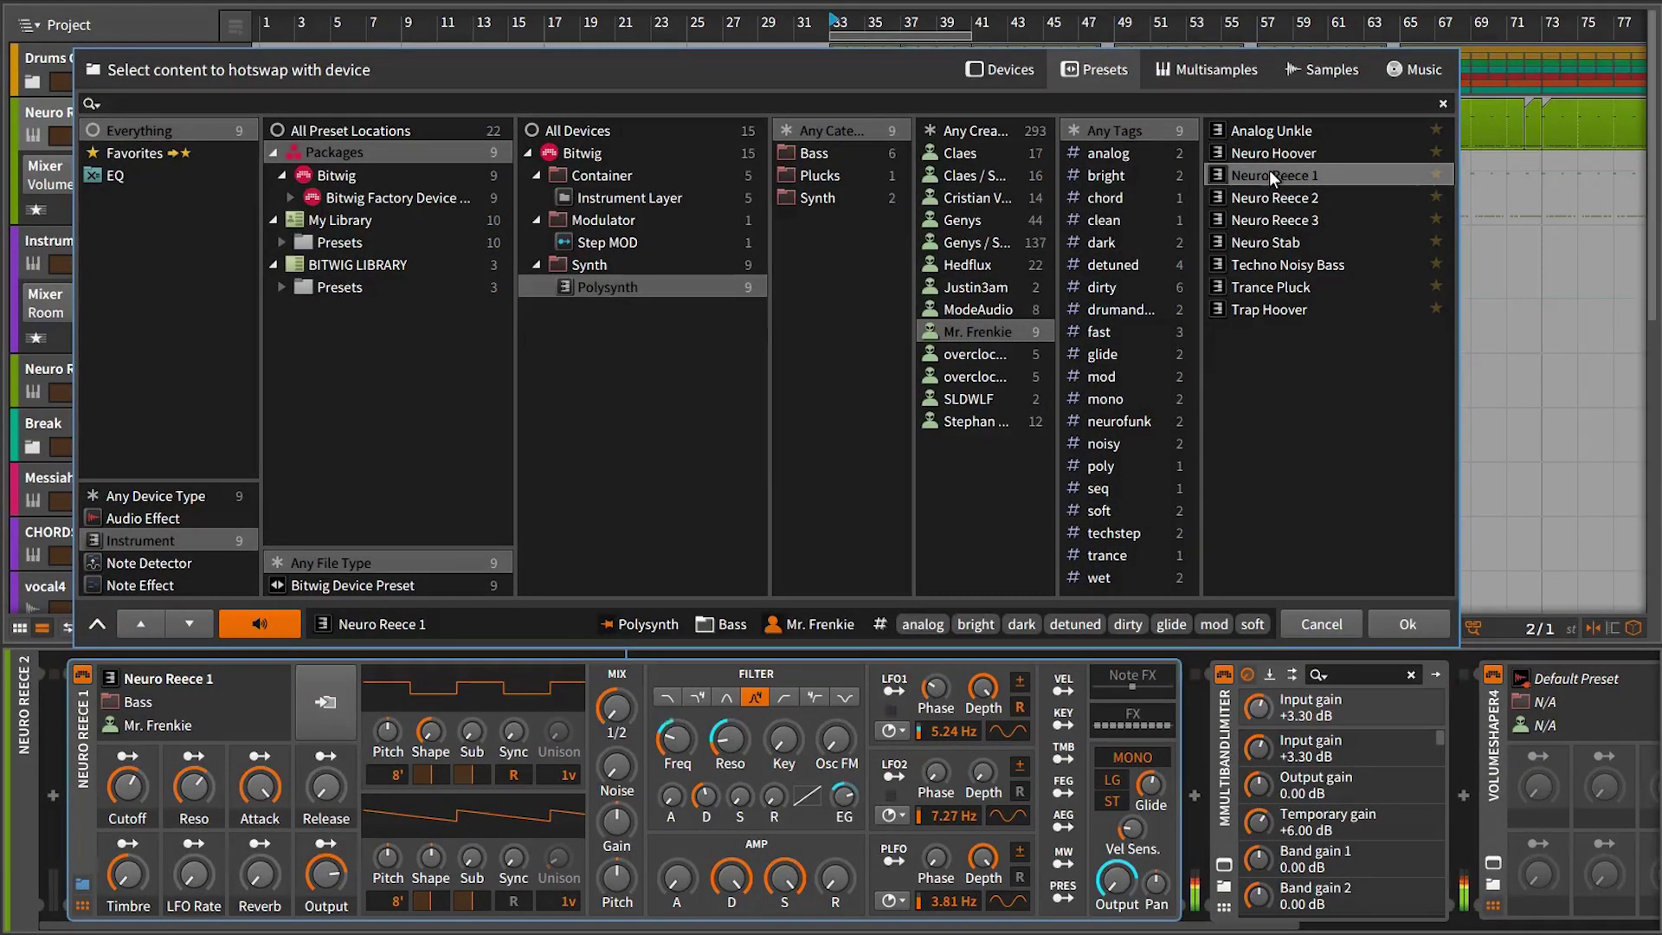
click(1268, 129)
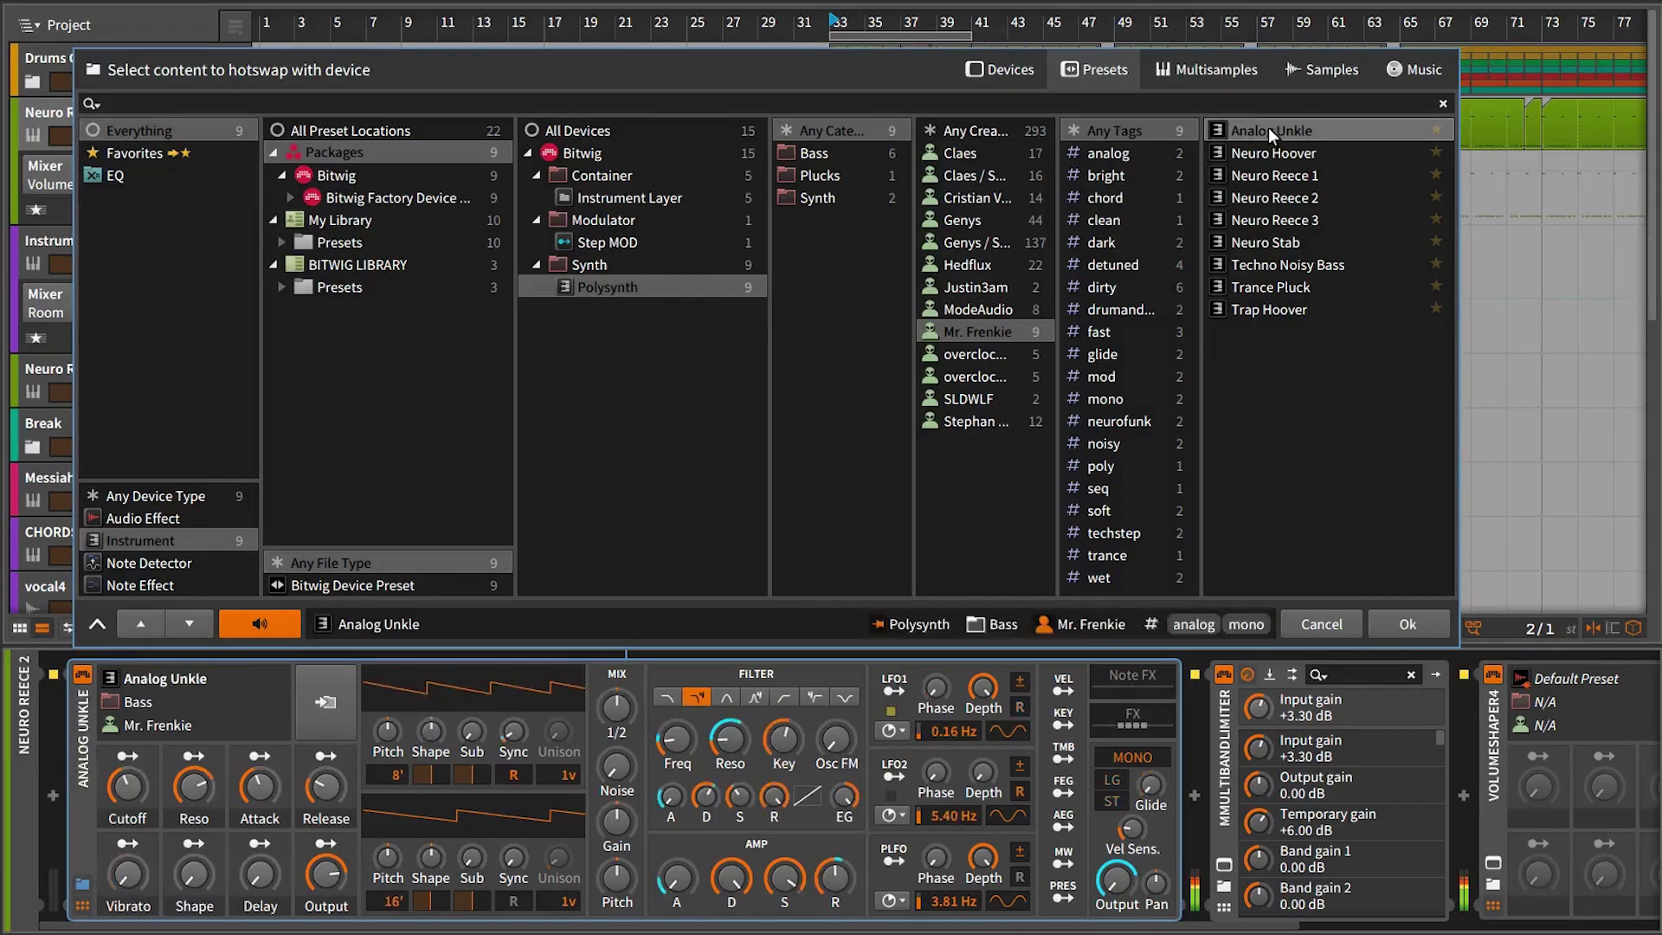
click(1272, 241)
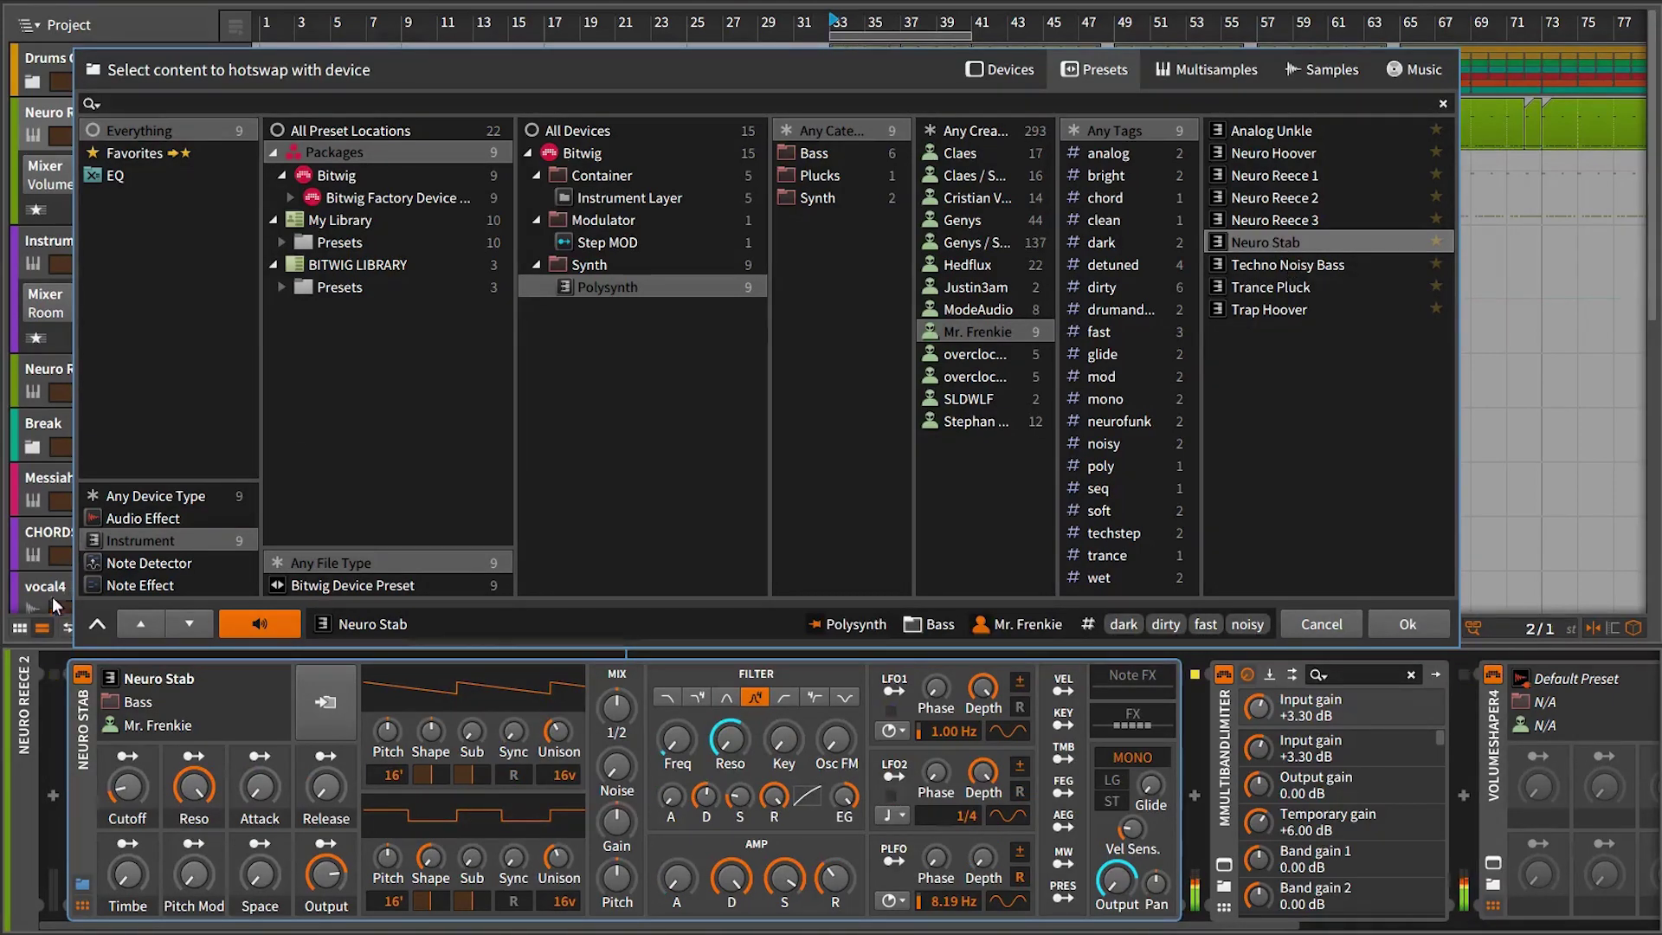
Collapse the popup browser into a compact bar over the arranger, step to Techno Noisy Bass, and toggle auditioning.
click(97, 623)
drag(440, 627, 638, 360)
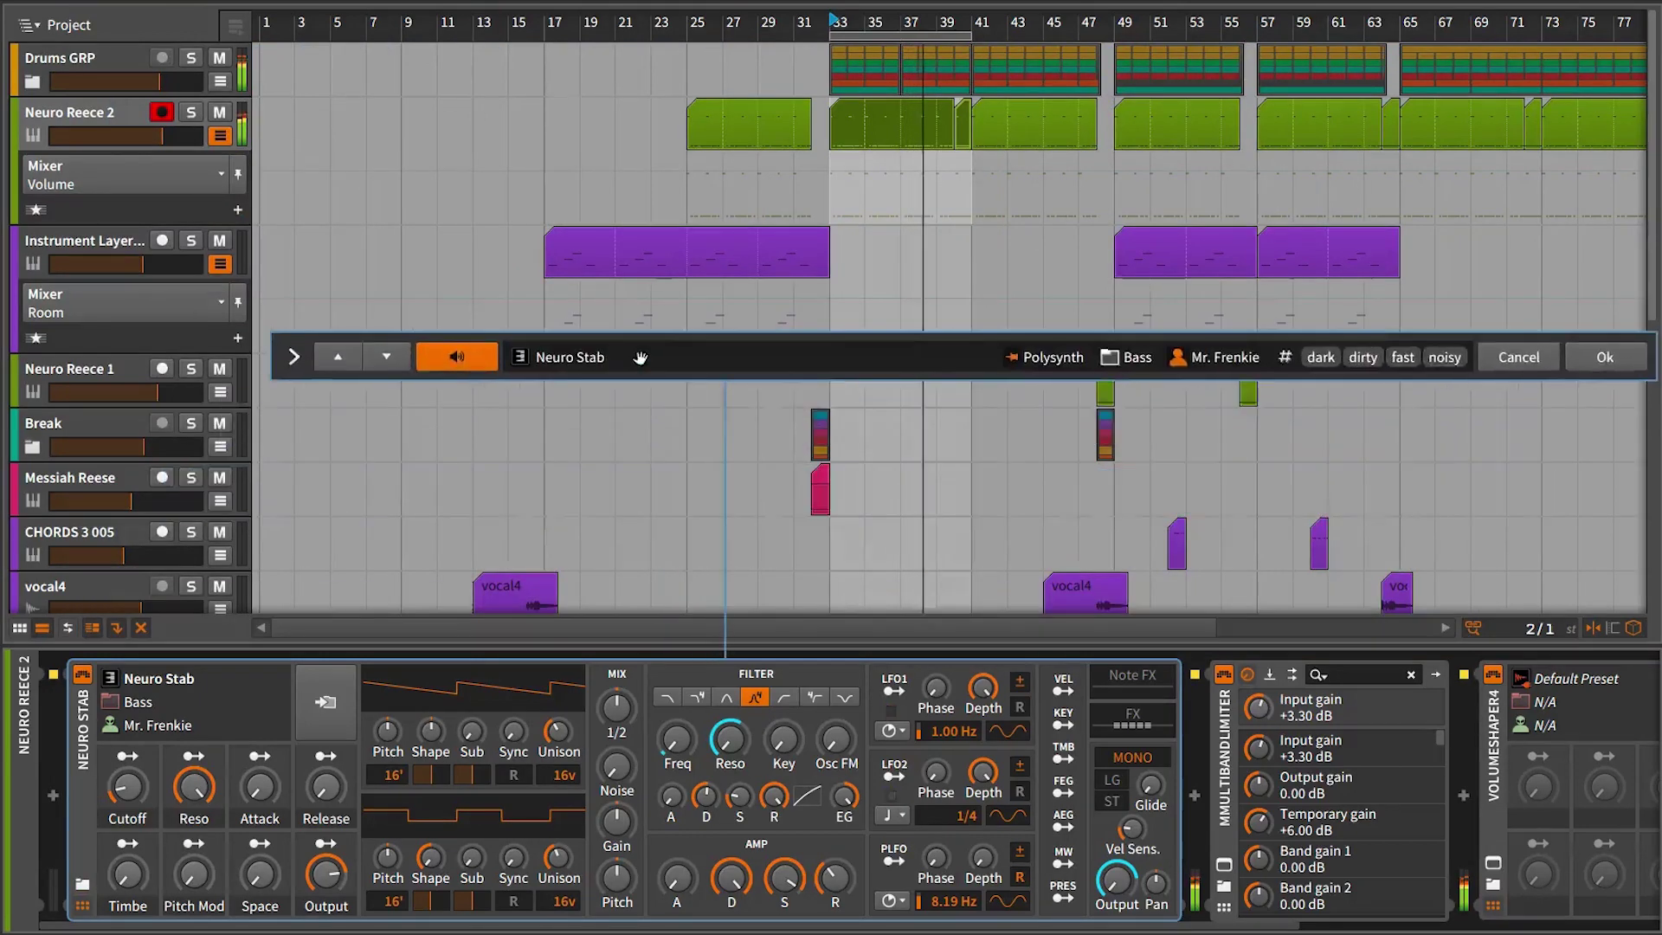
click(371, 354)
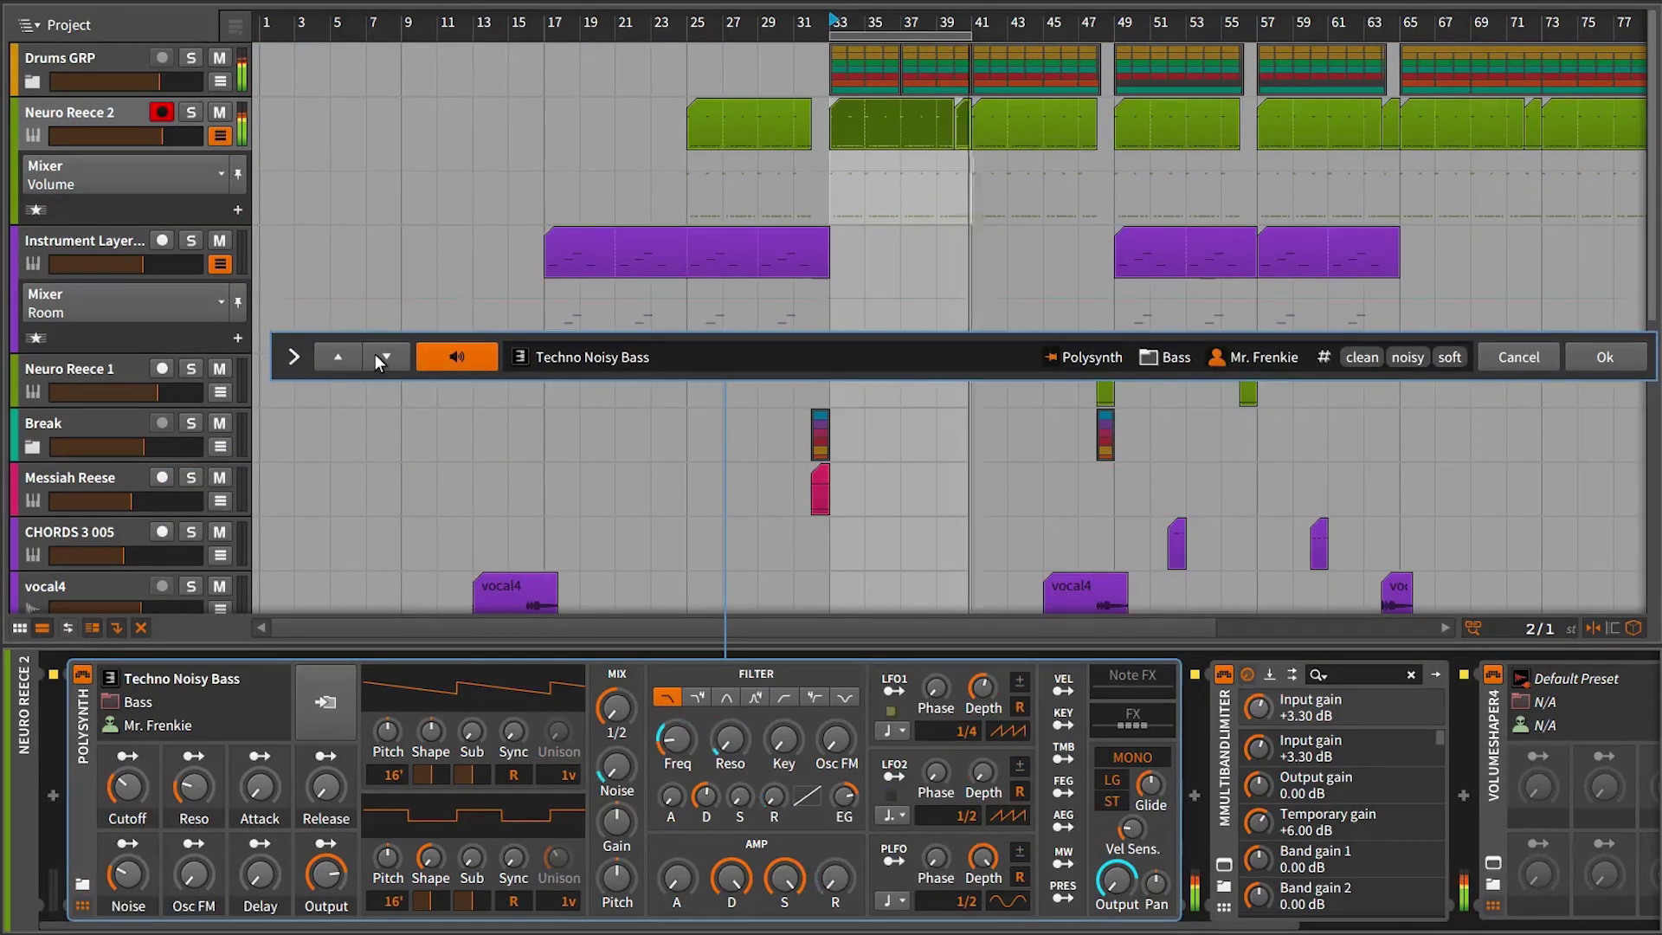
click(457, 357)
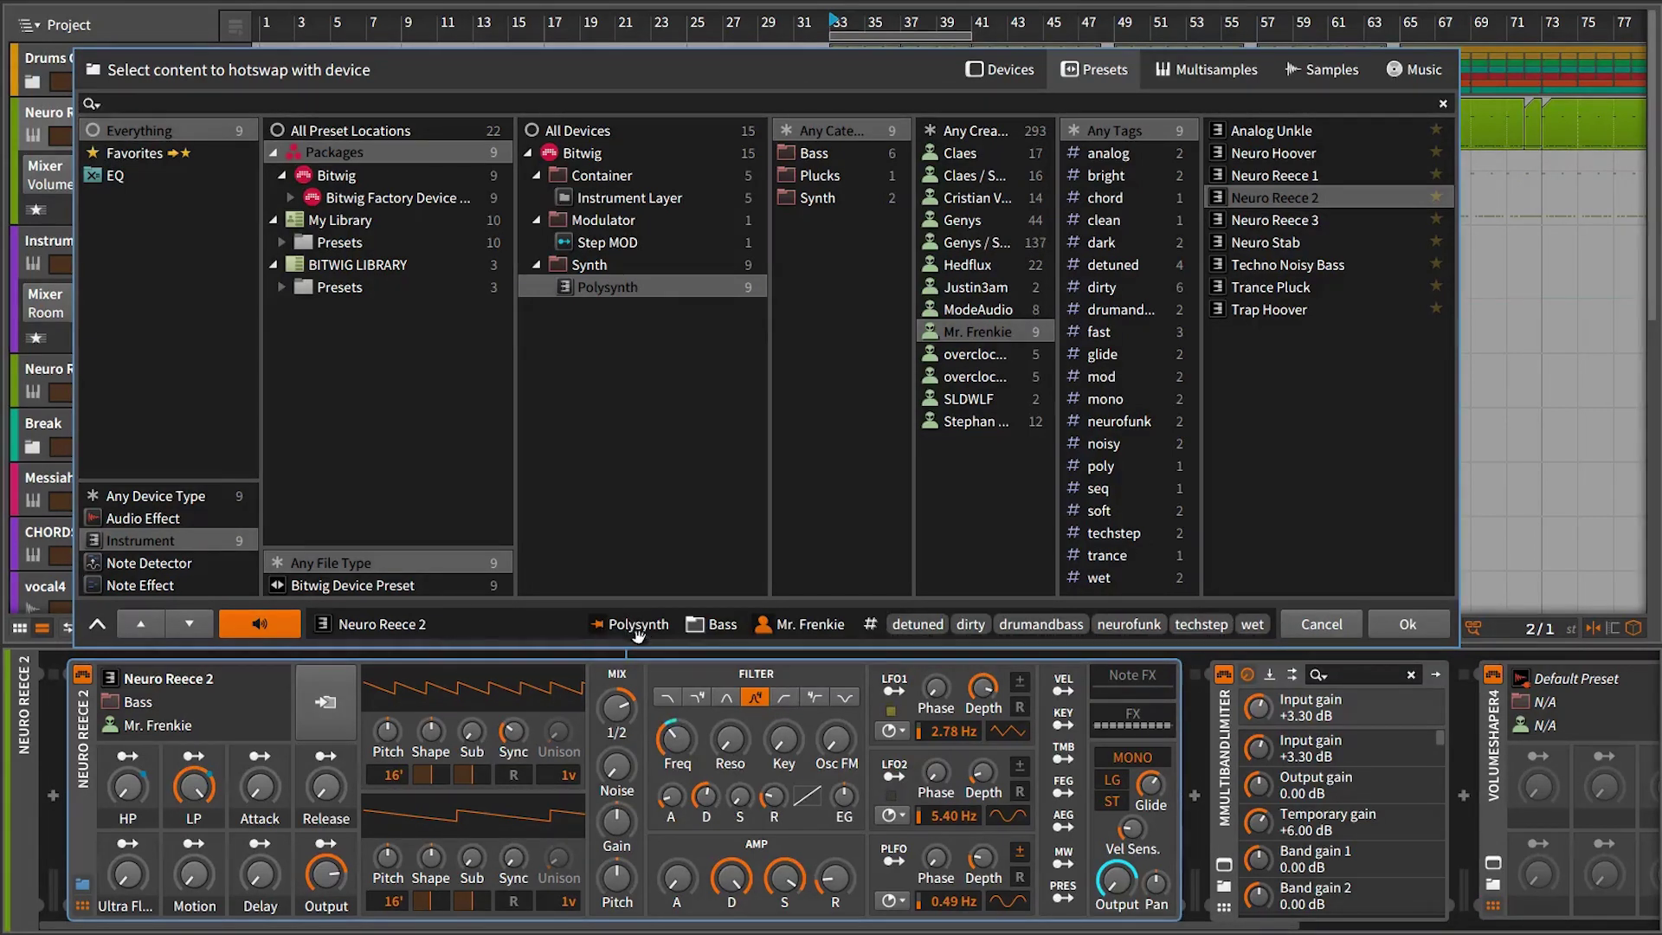
Filter the Polysynth presets by Neuro Reece 2's Bass category, switching its creator filter off and on again.
click(696, 626)
click(765, 627)
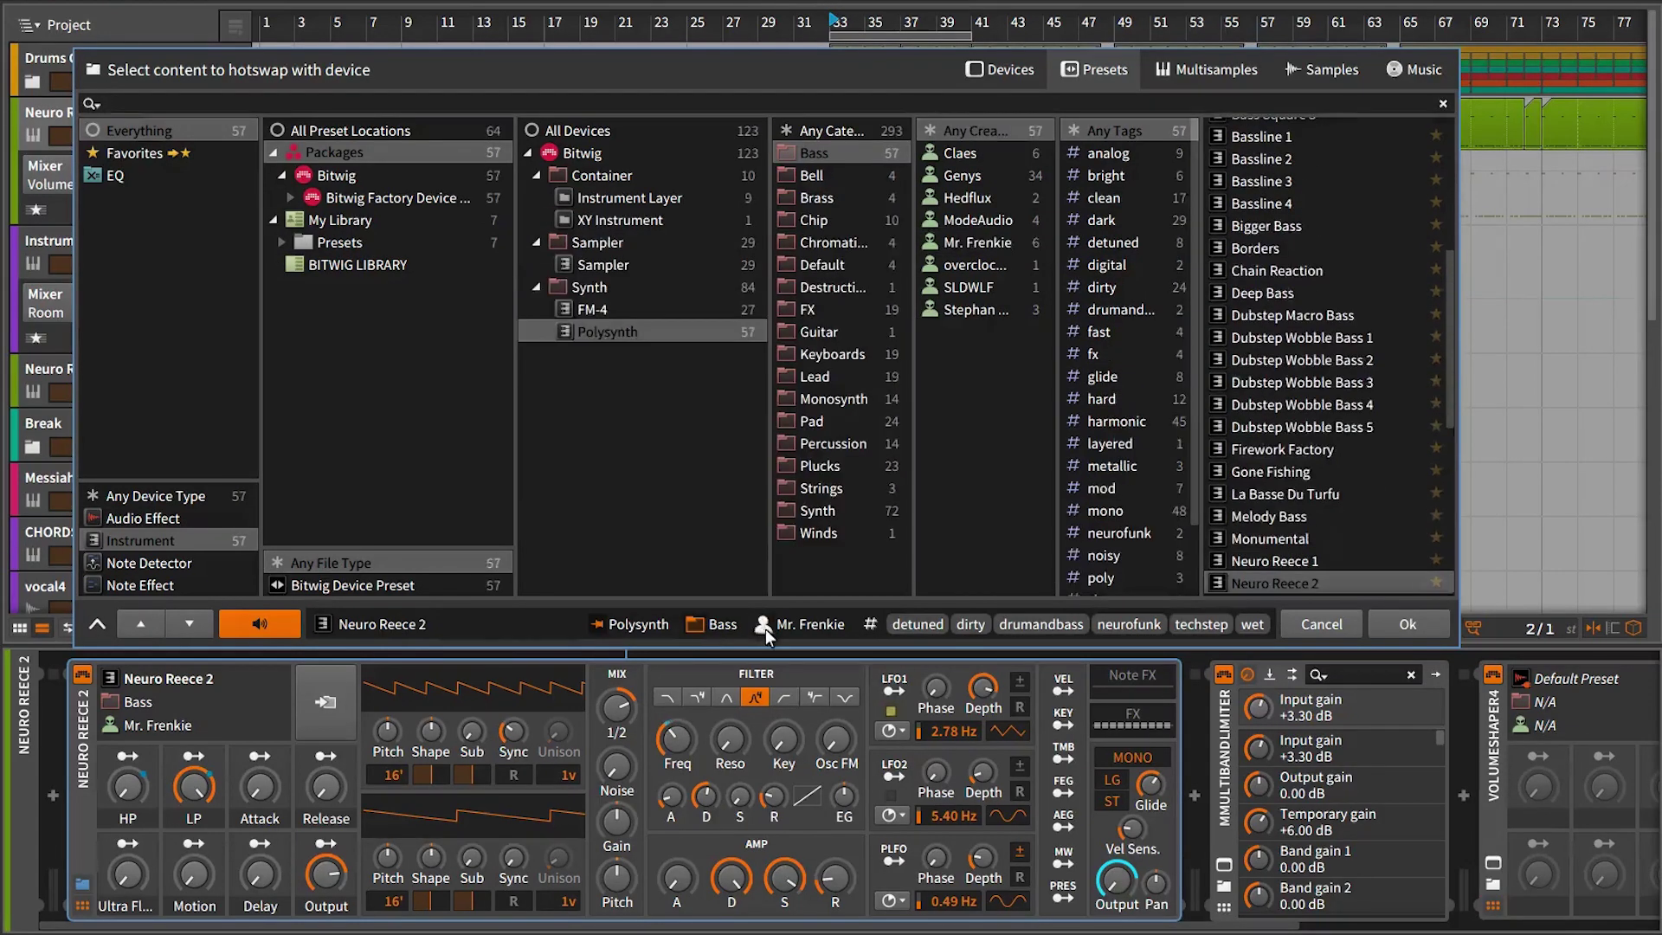
click(765, 627)
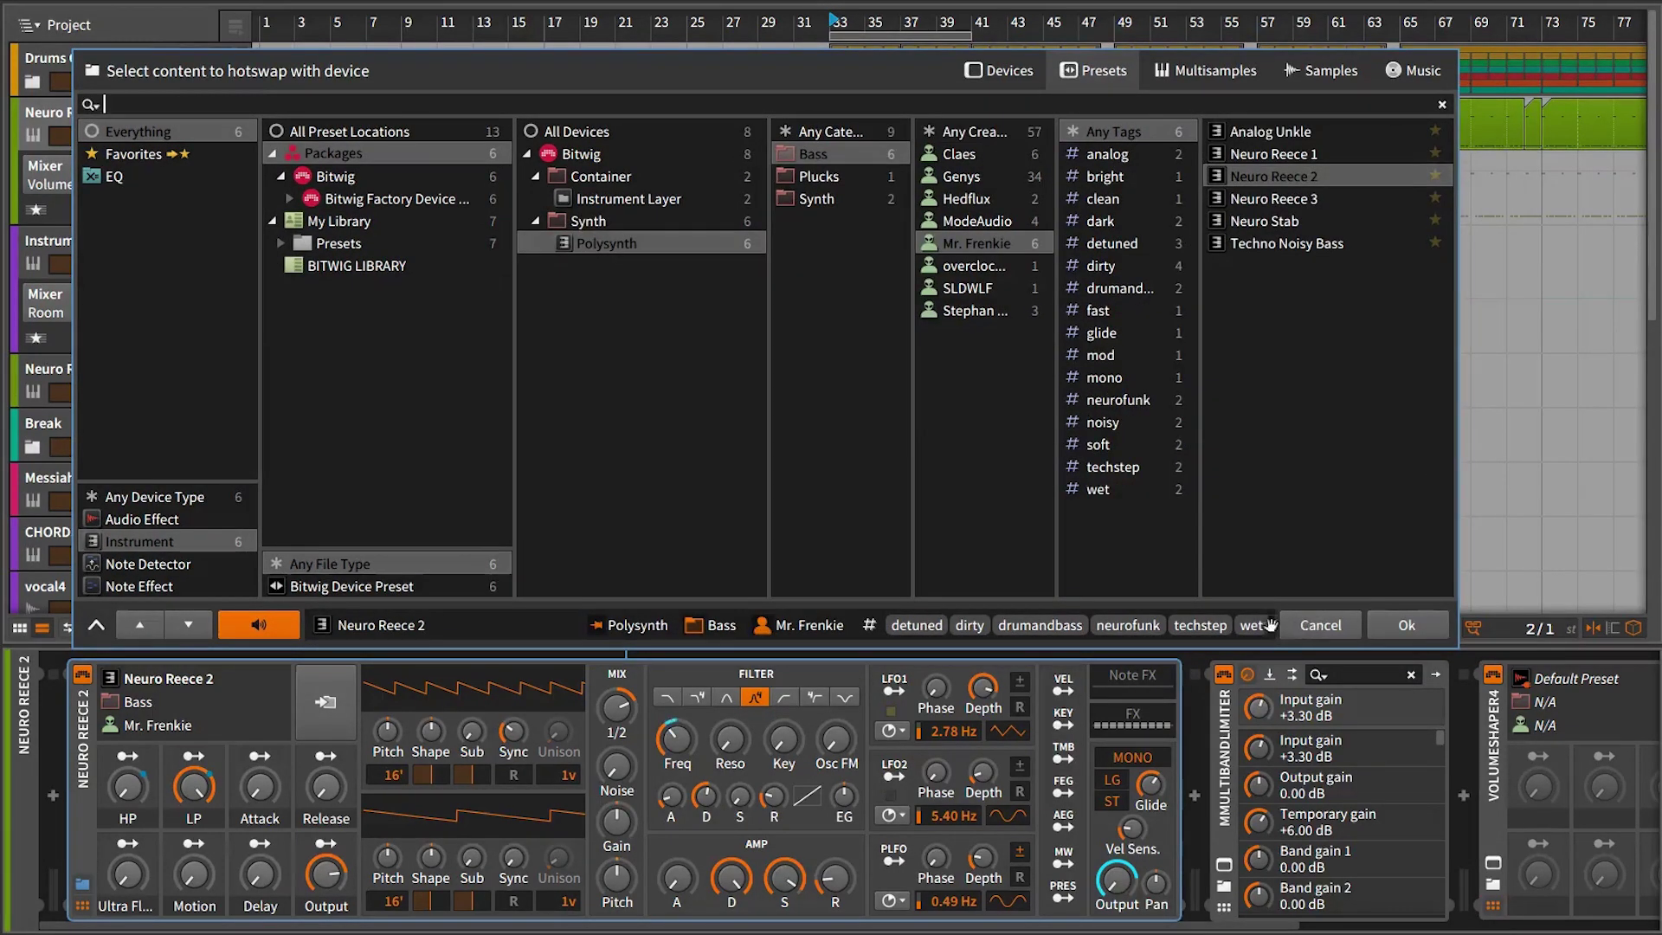
Try narrowing the presets by Neuro Reece 2's detuned, dirty and drumandbass tags, and remove these tag filters.
click(919, 625)
click(969, 626)
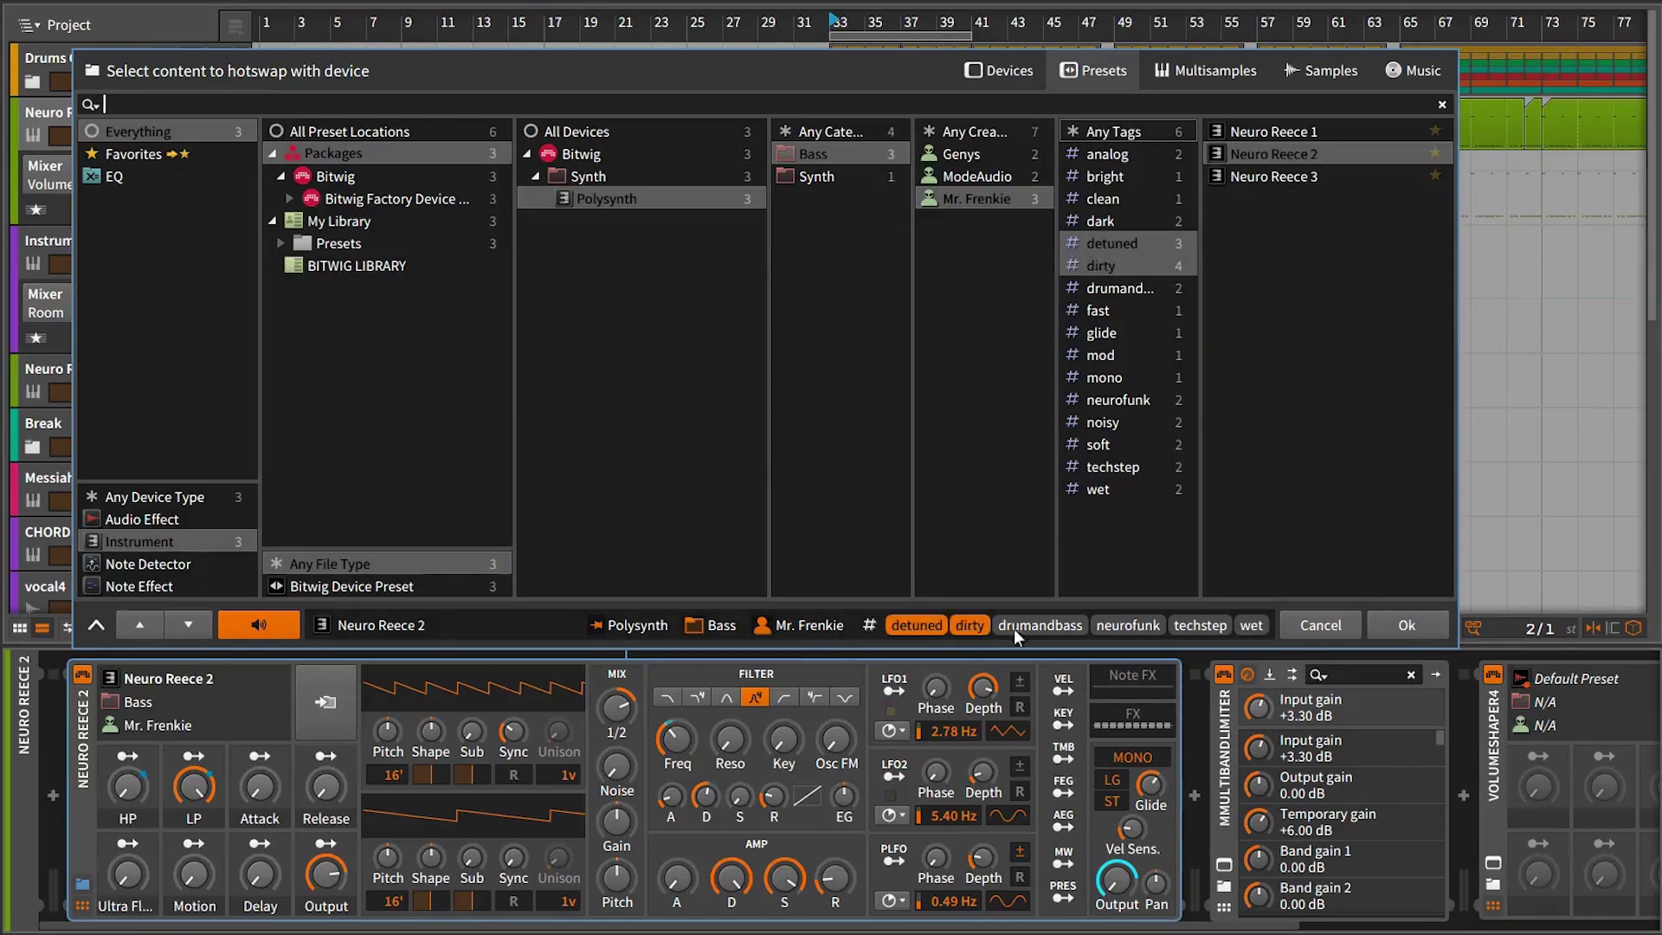
click(1019, 625)
click(965, 625)
click(1015, 626)
click(921, 625)
Clear the preset's creator, category and device filters, and filter all devices by Bass and the detuned tag.
click(800, 625)
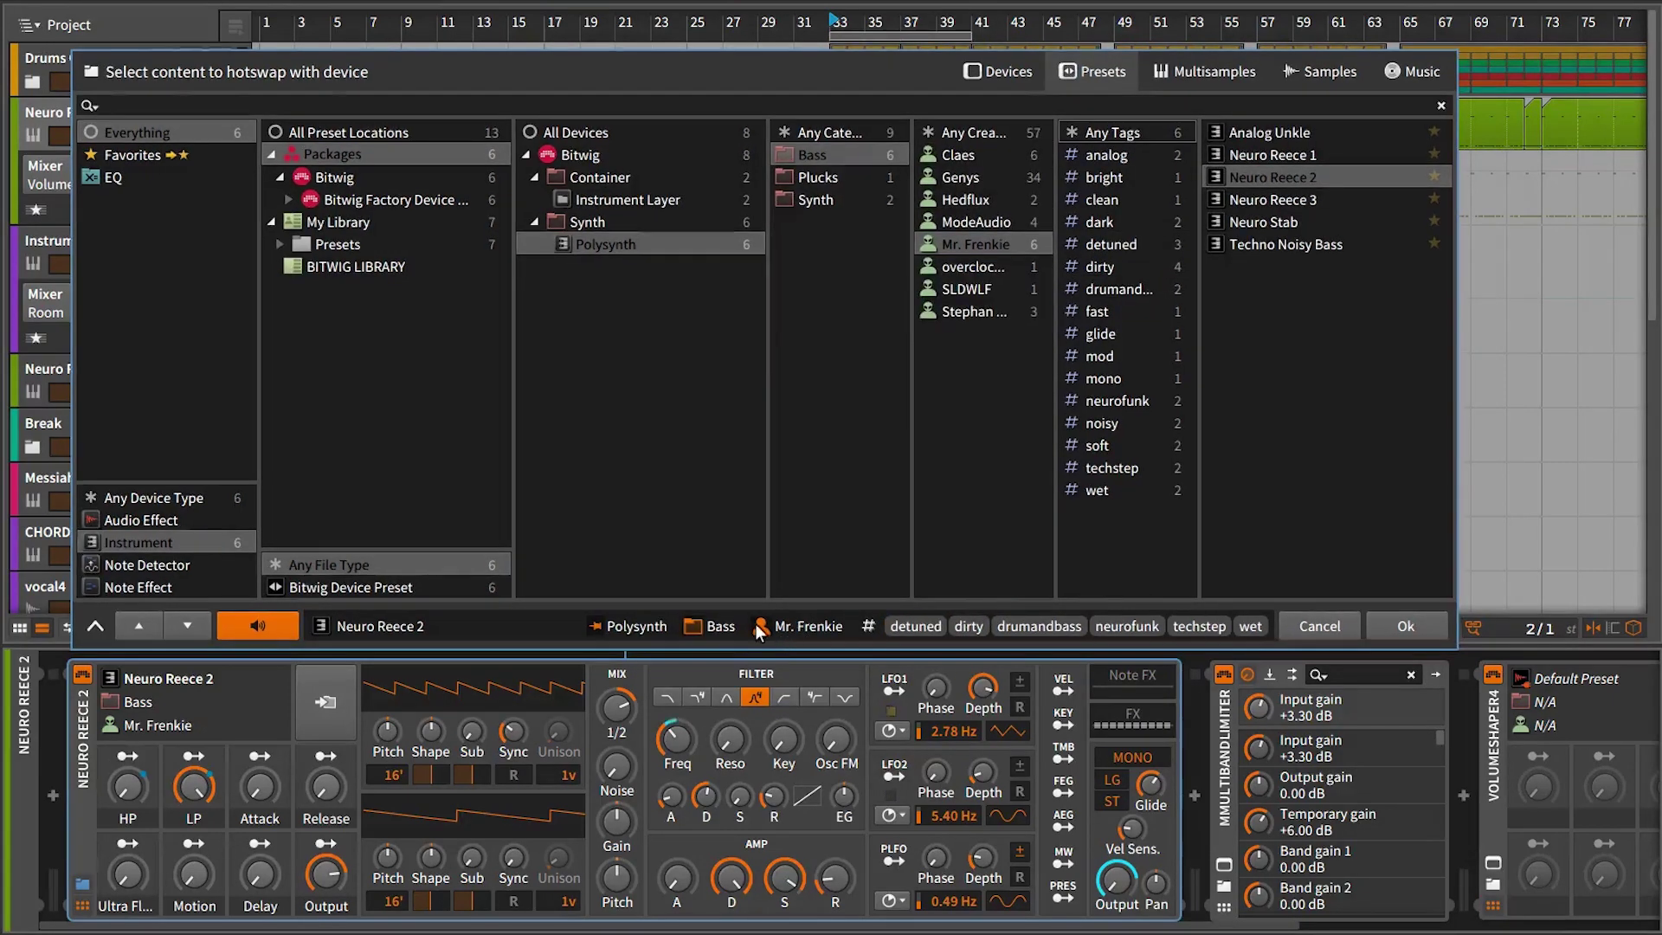
click(710, 626)
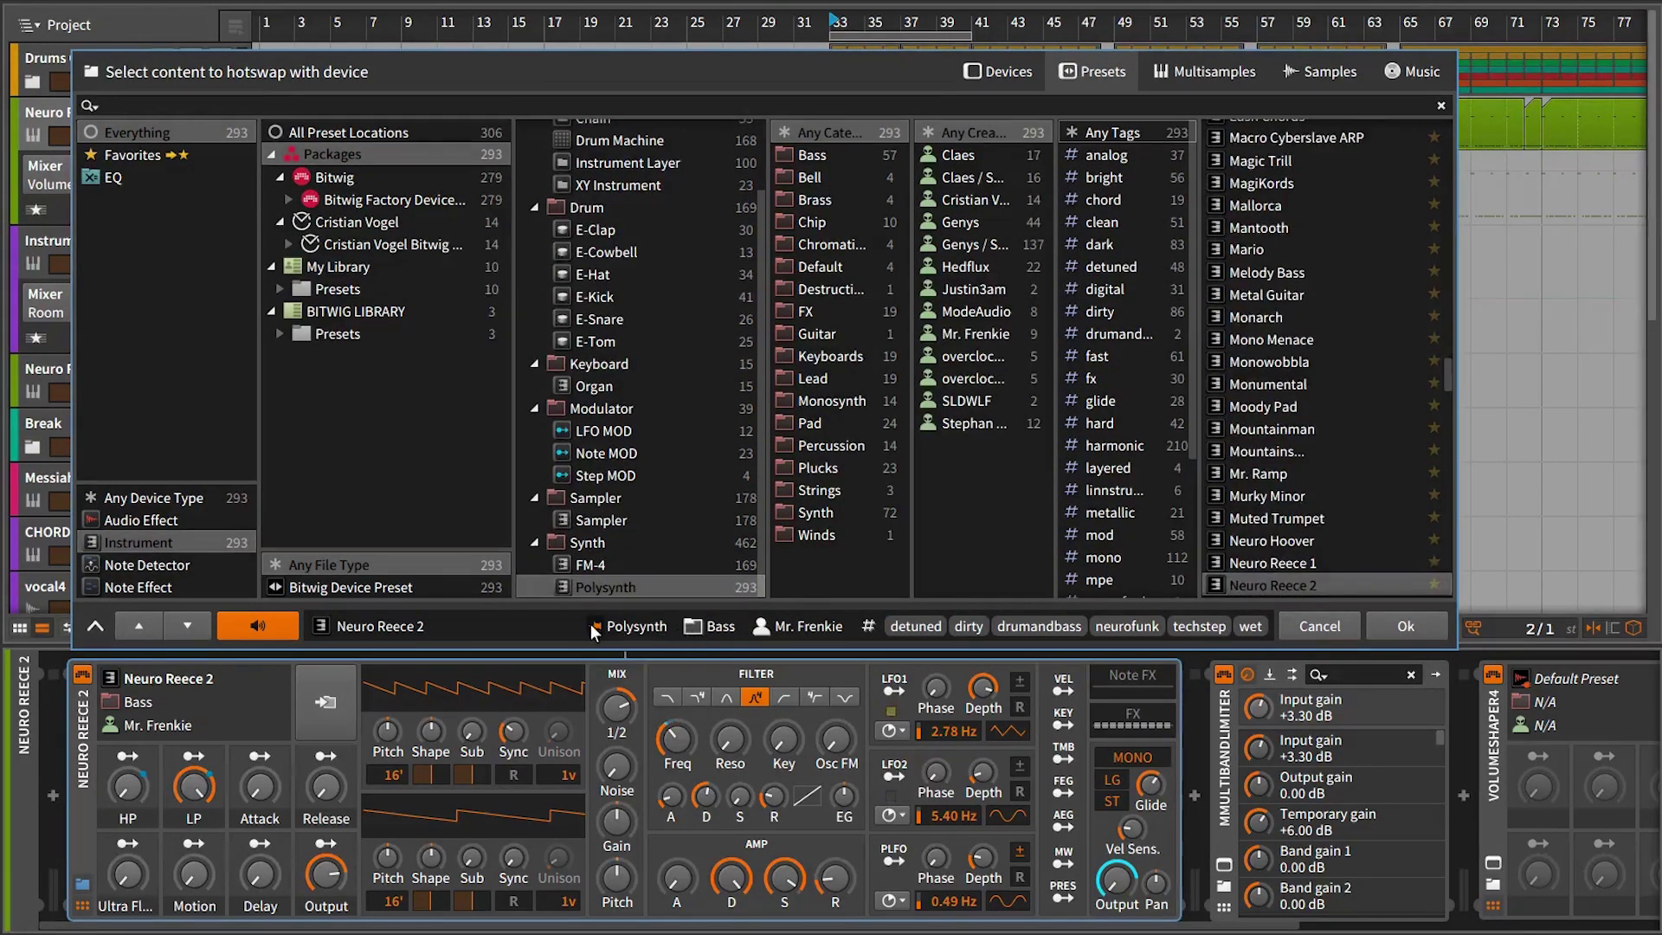
click(594, 628)
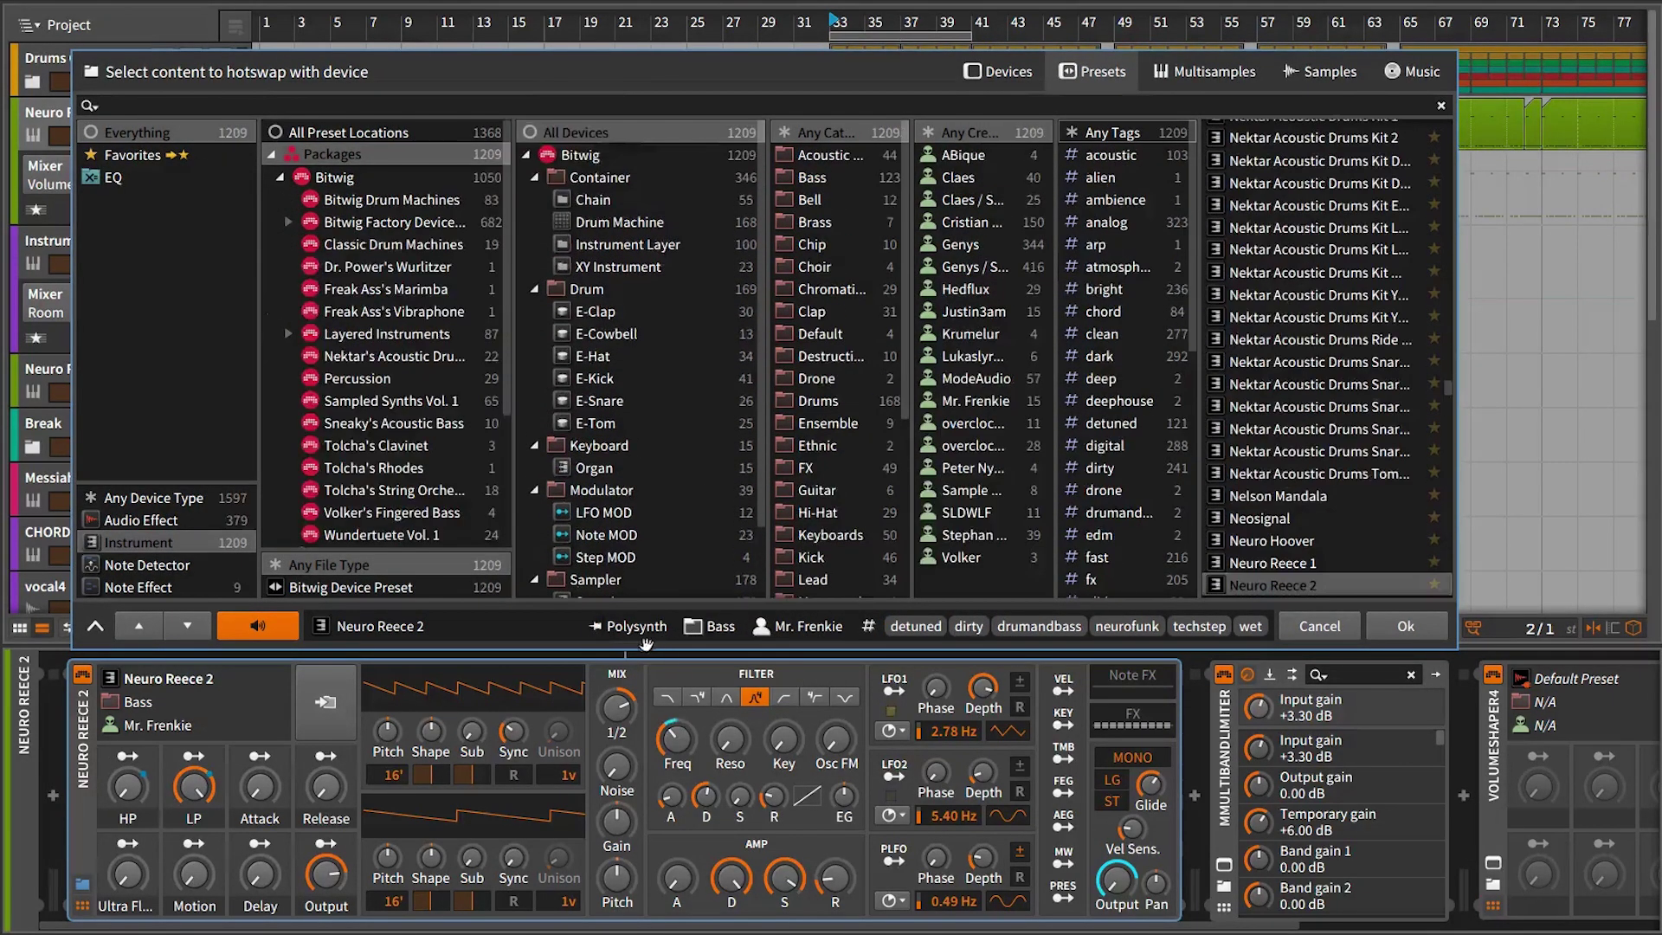
click(698, 632)
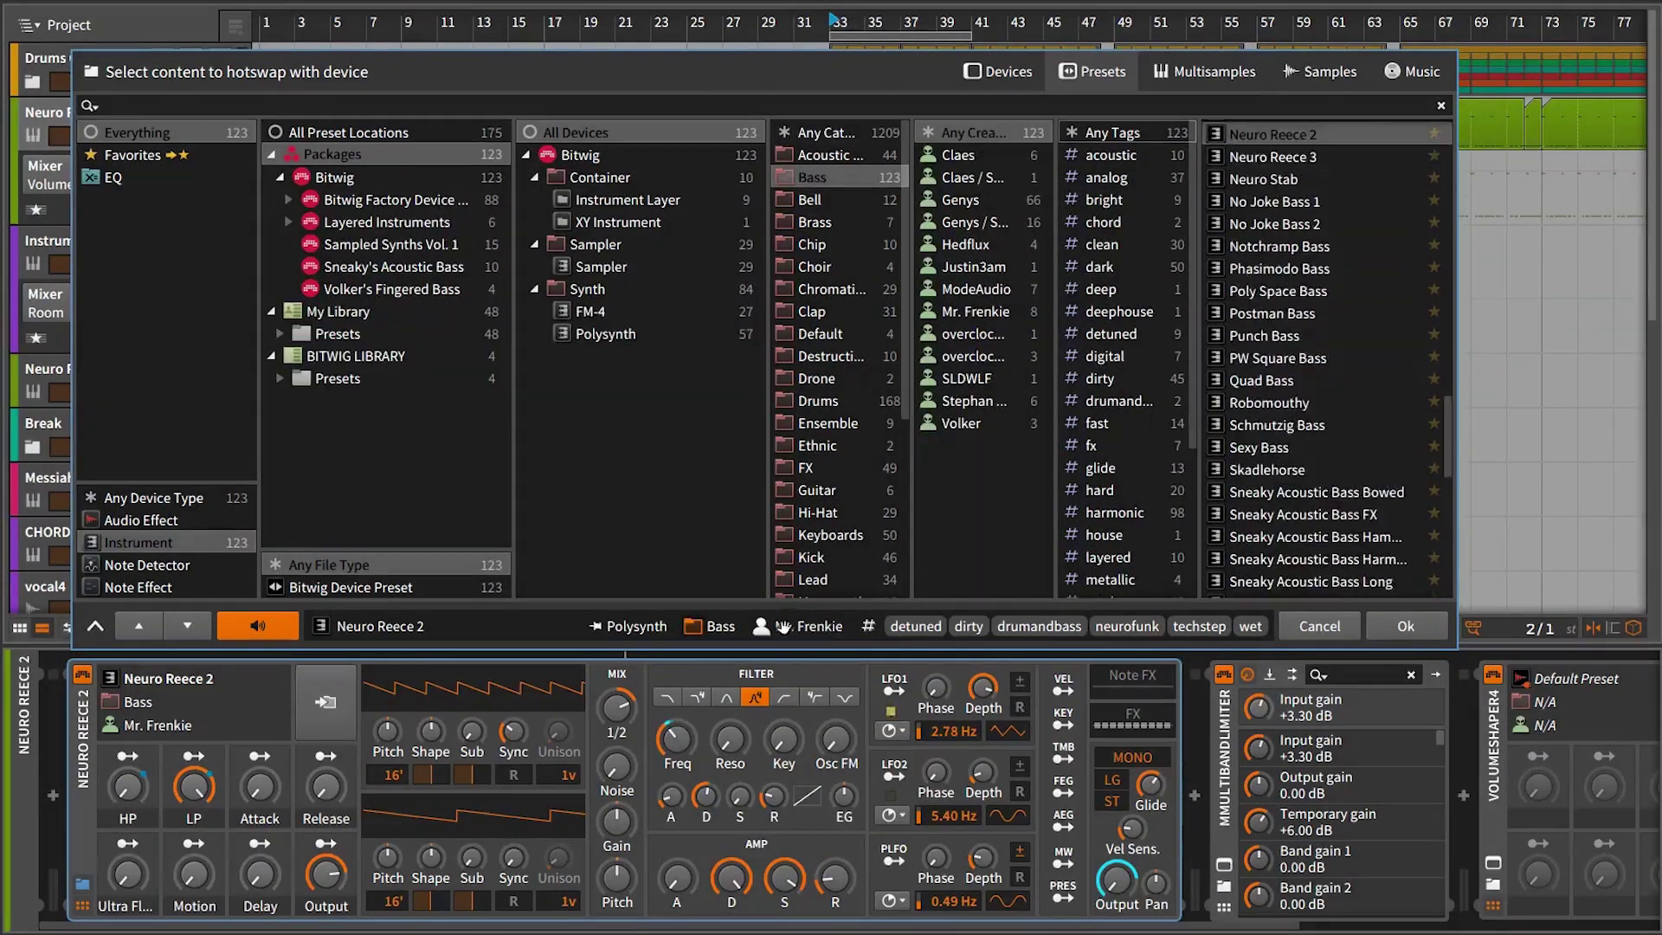
click(914, 626)
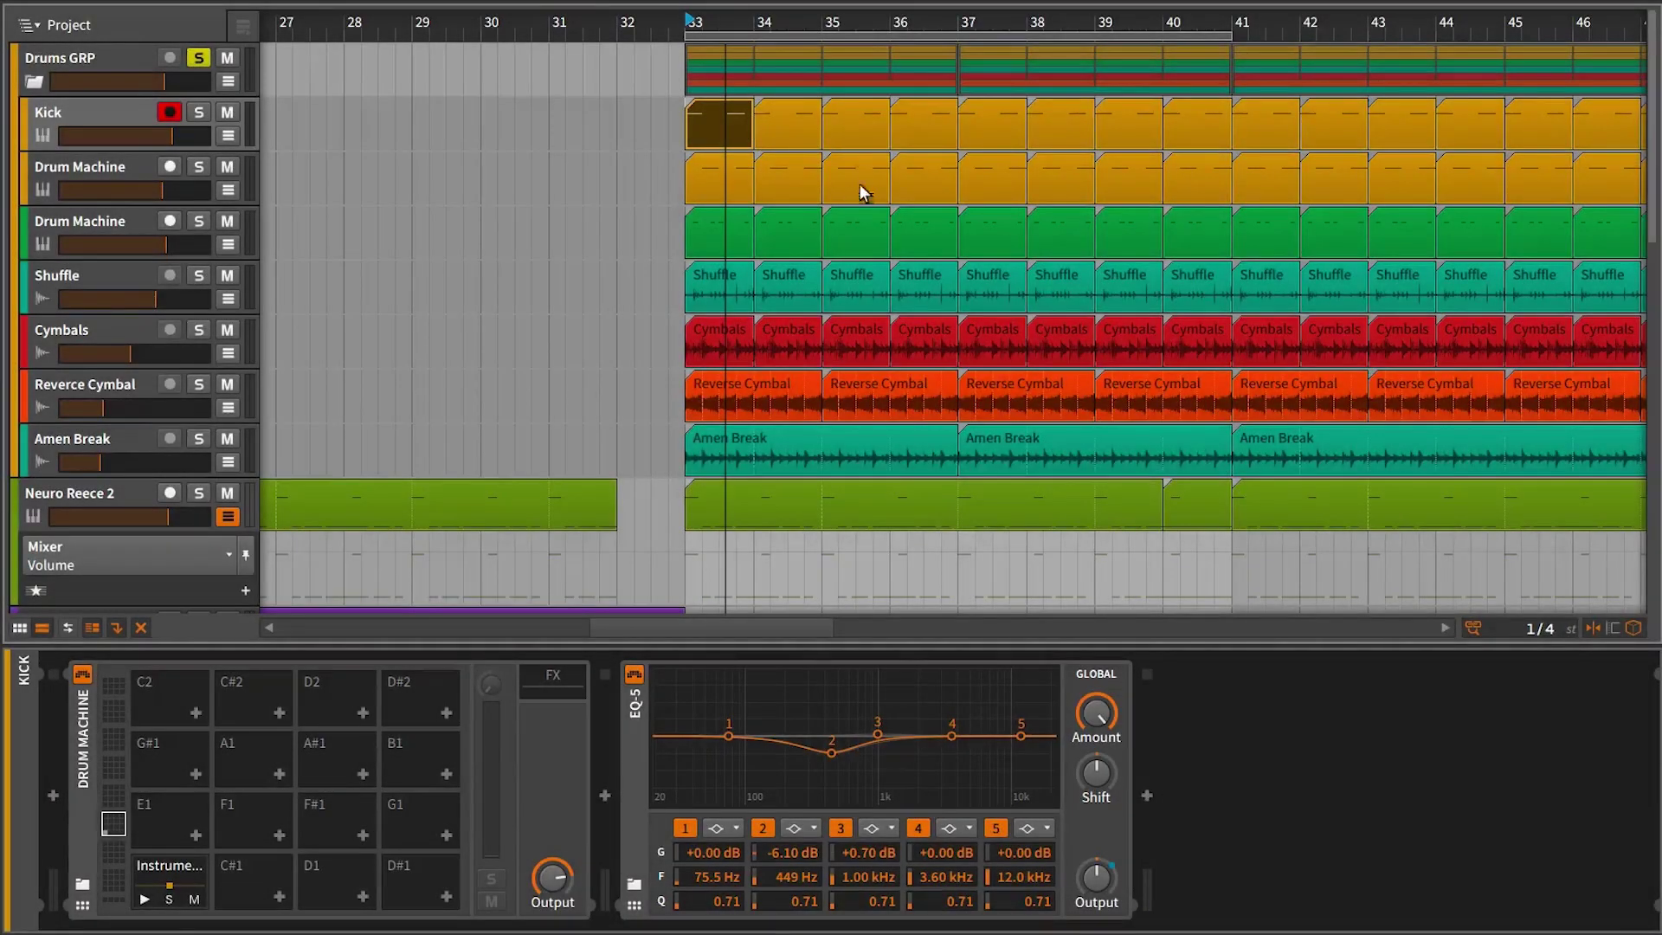
Move the kick's Instrument Layer from pad C1 to E1 in the Drum Machine, and preview E-Kick on C1.
click(173, 867)
drag(172, 862, 169, 855)
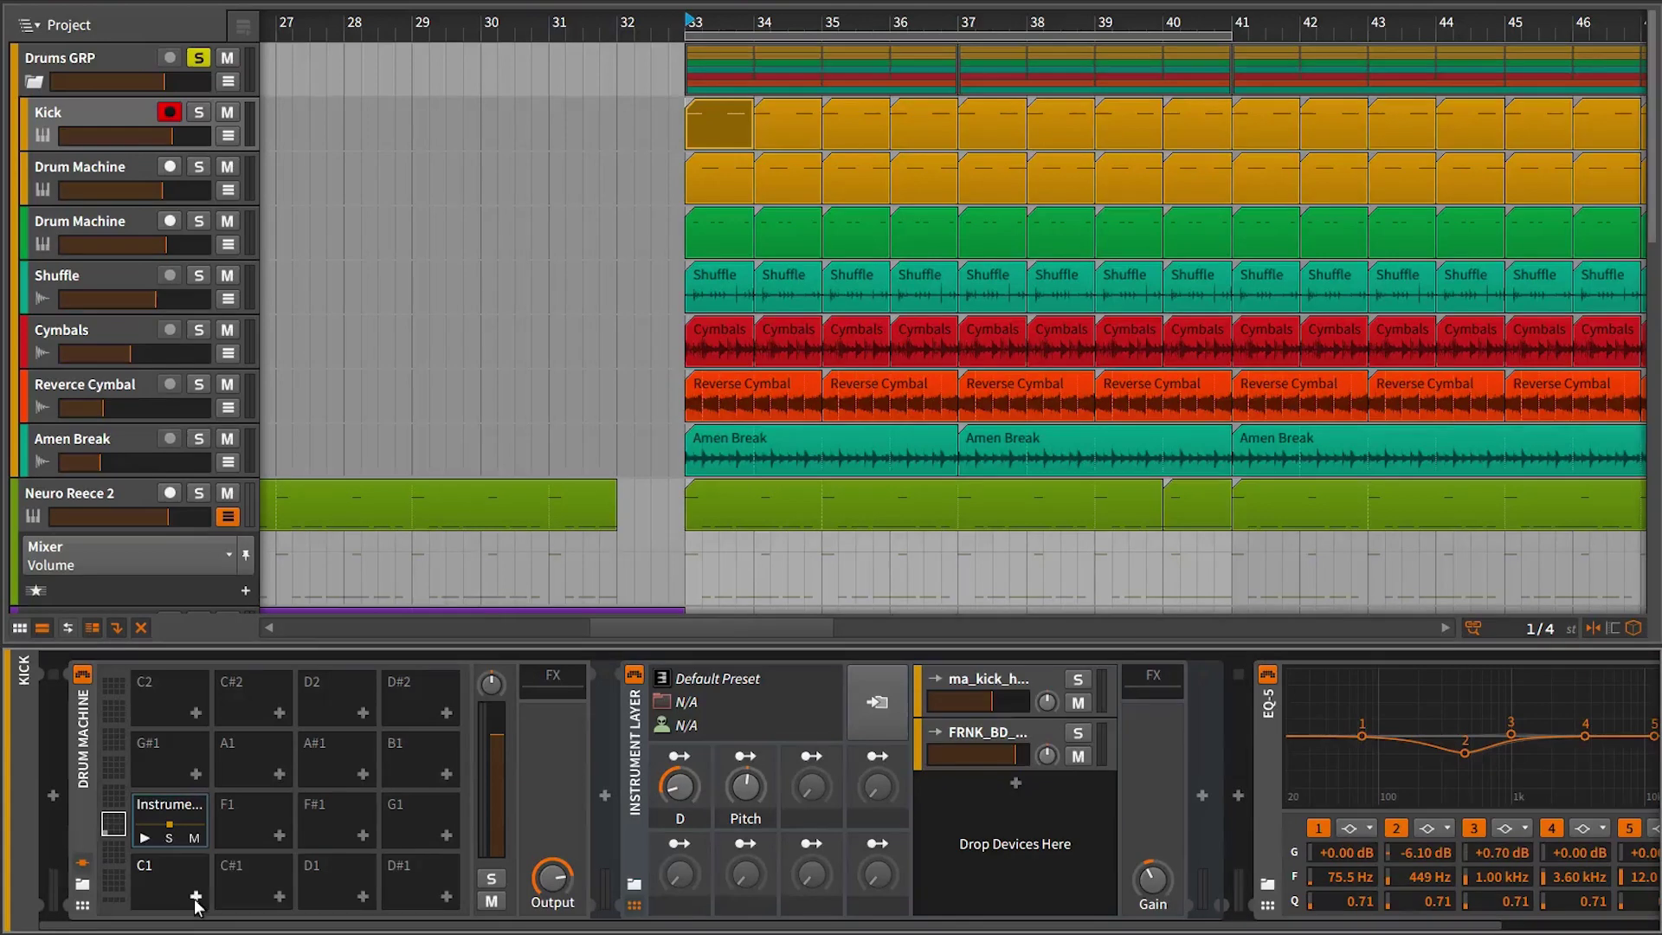
click(196, 897)
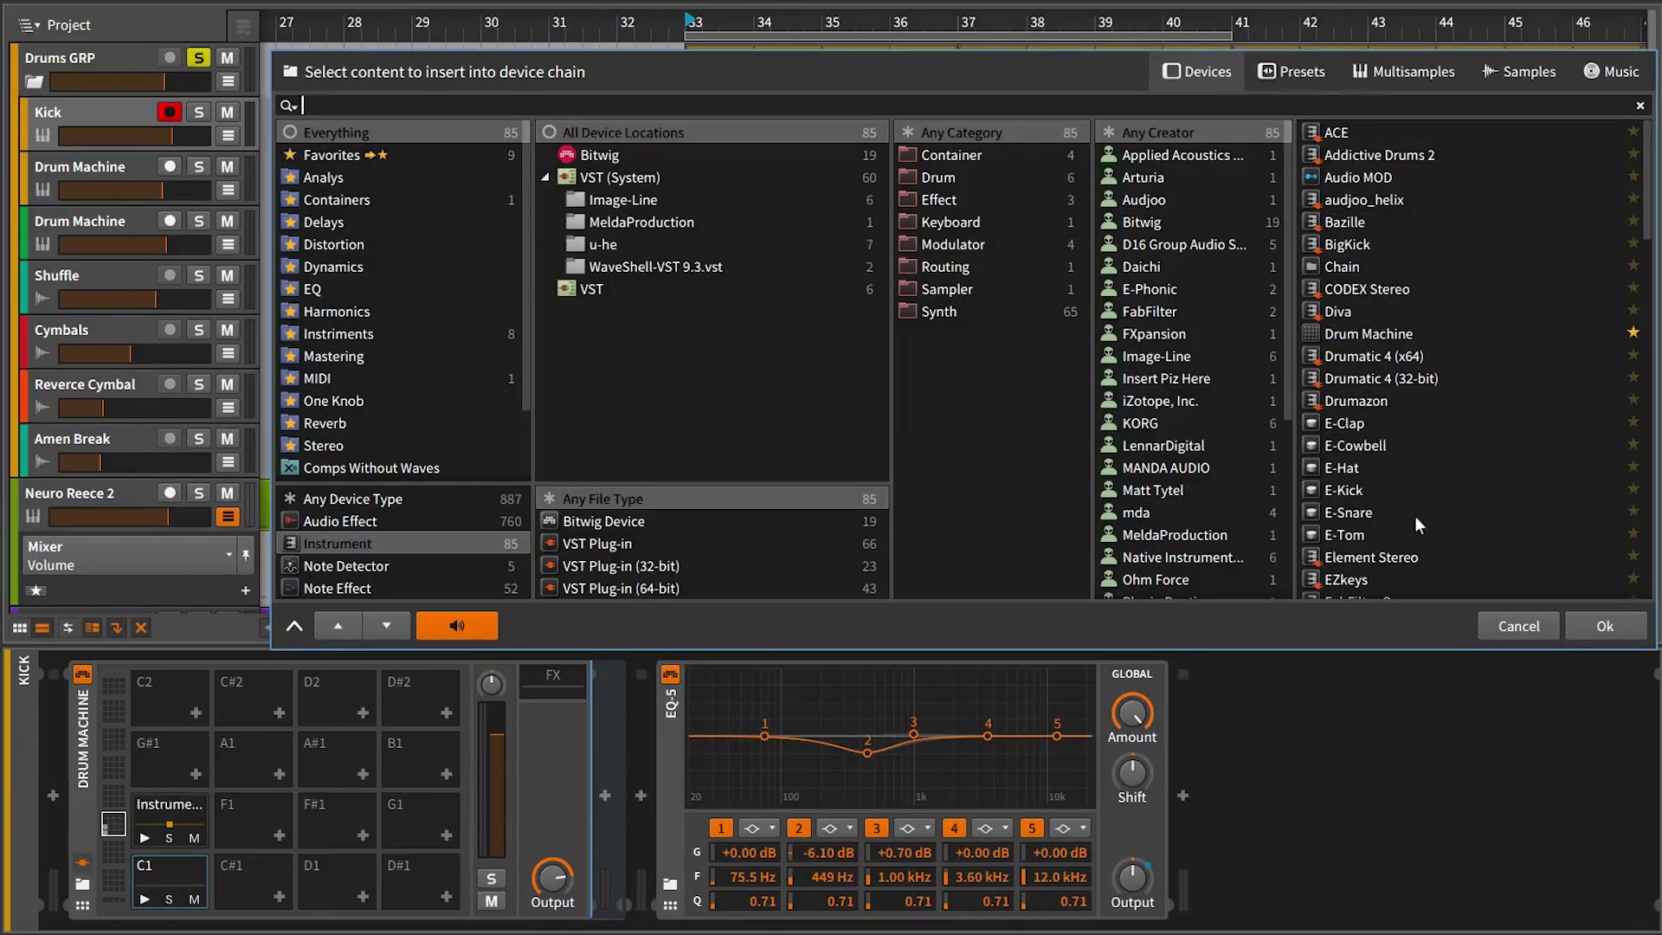
click(1345, 491)
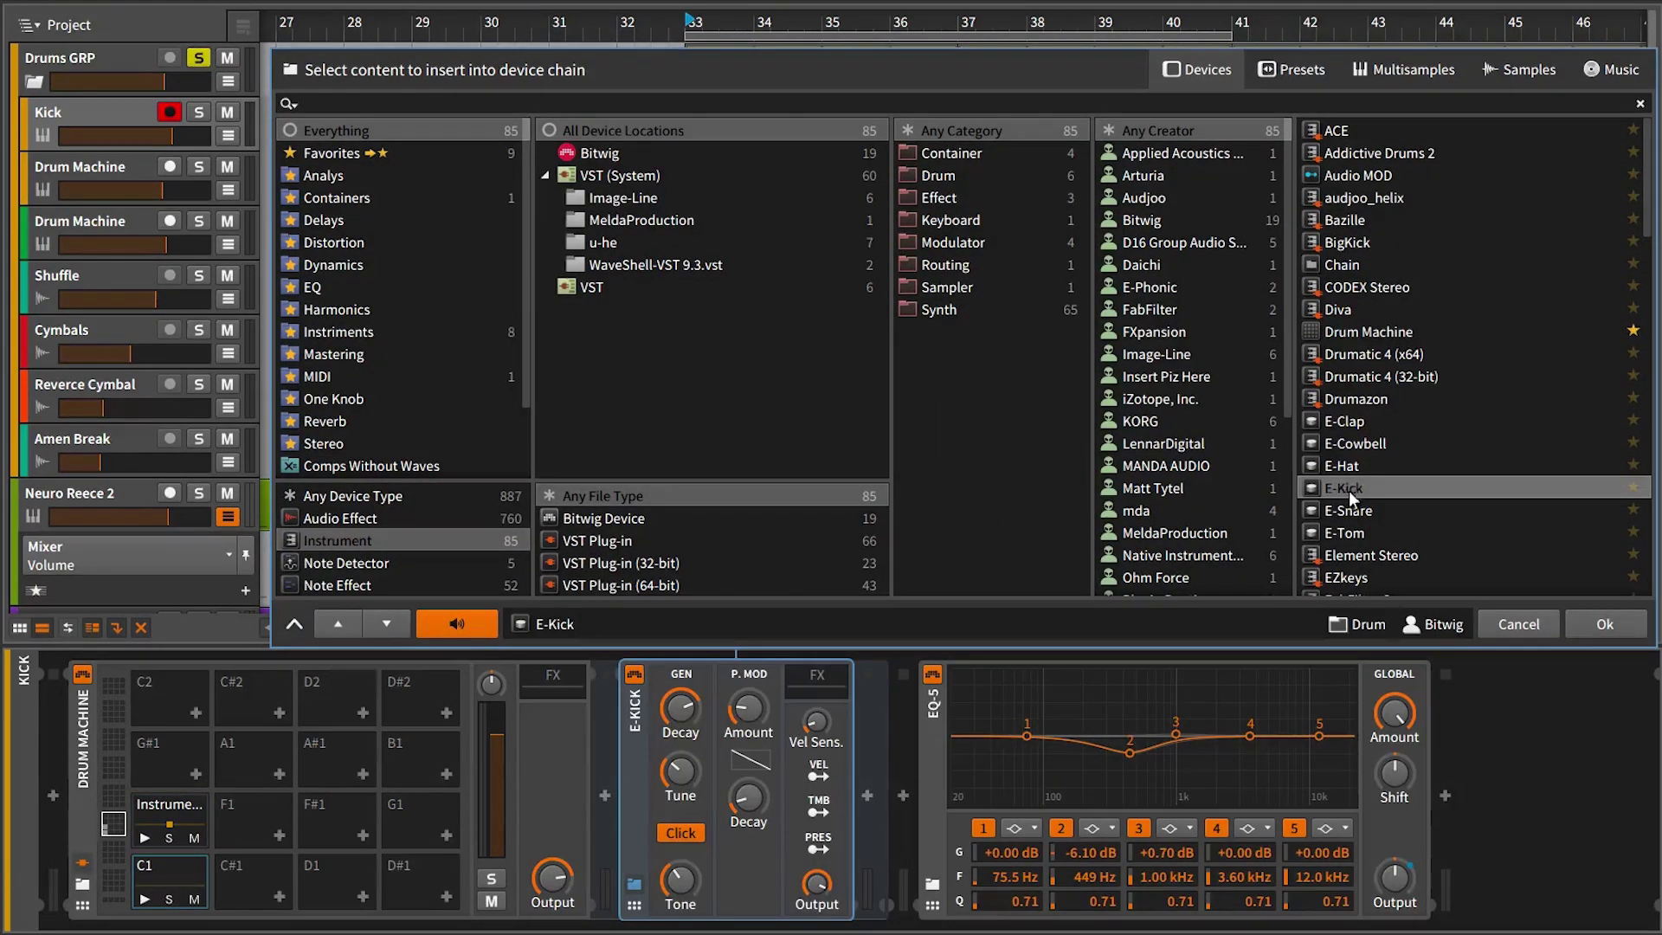
Browse samples in the Kick collection for pad C1 and audition JoMoX Kick 39-04.wav.
click(1544, 71)
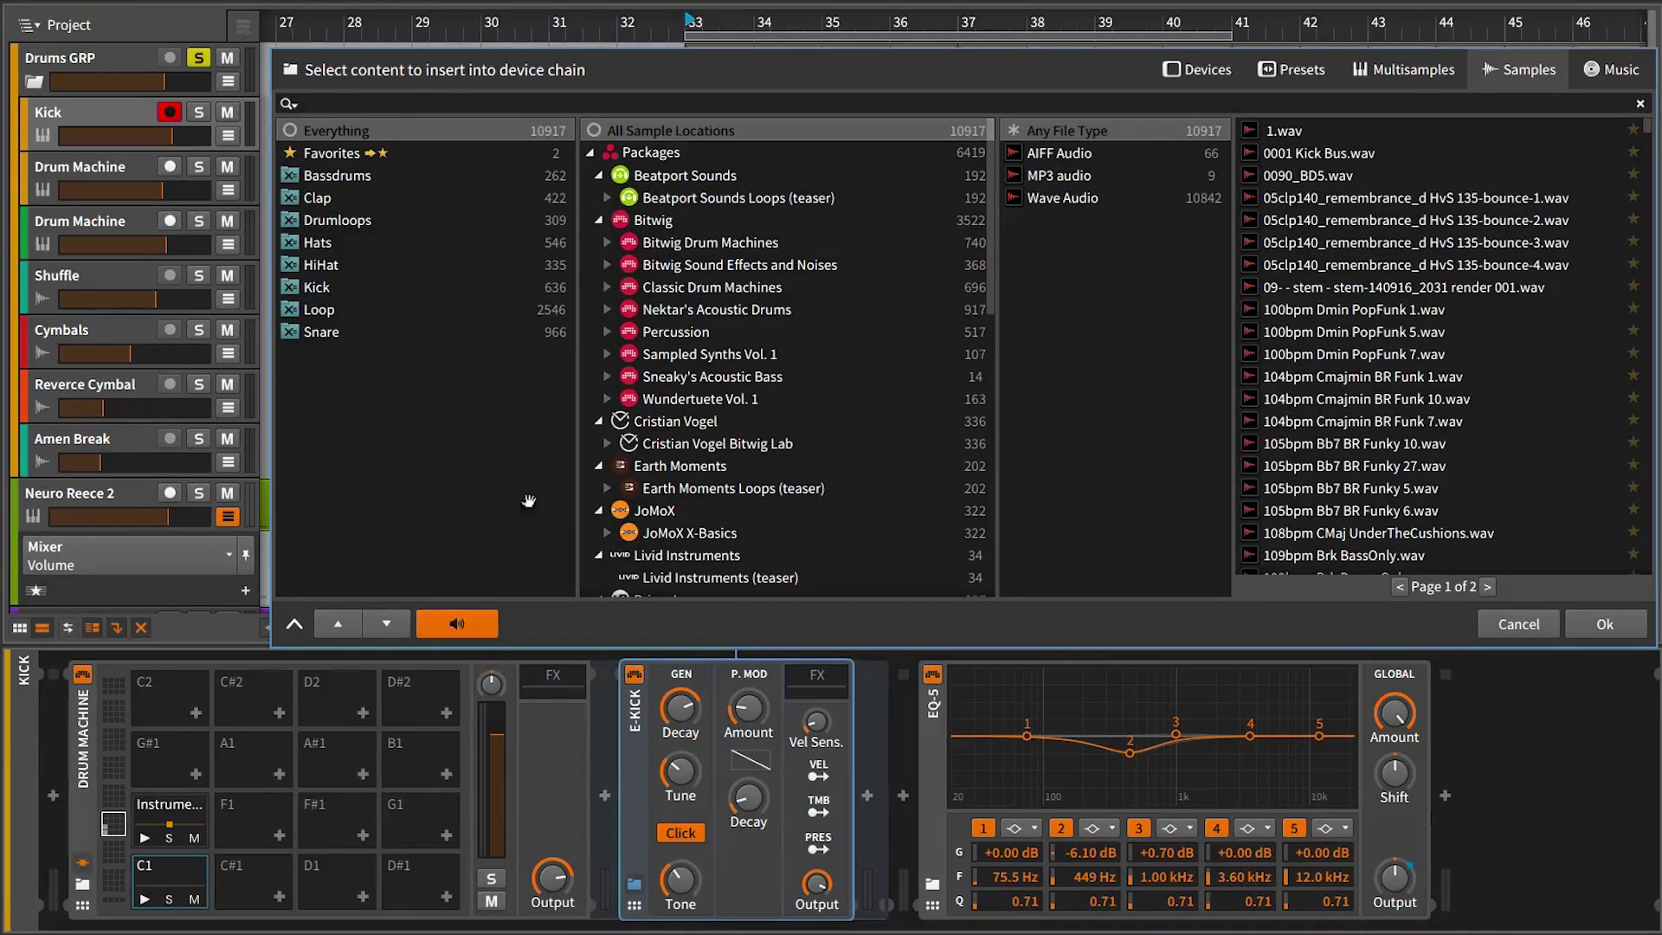
click(329, 289)
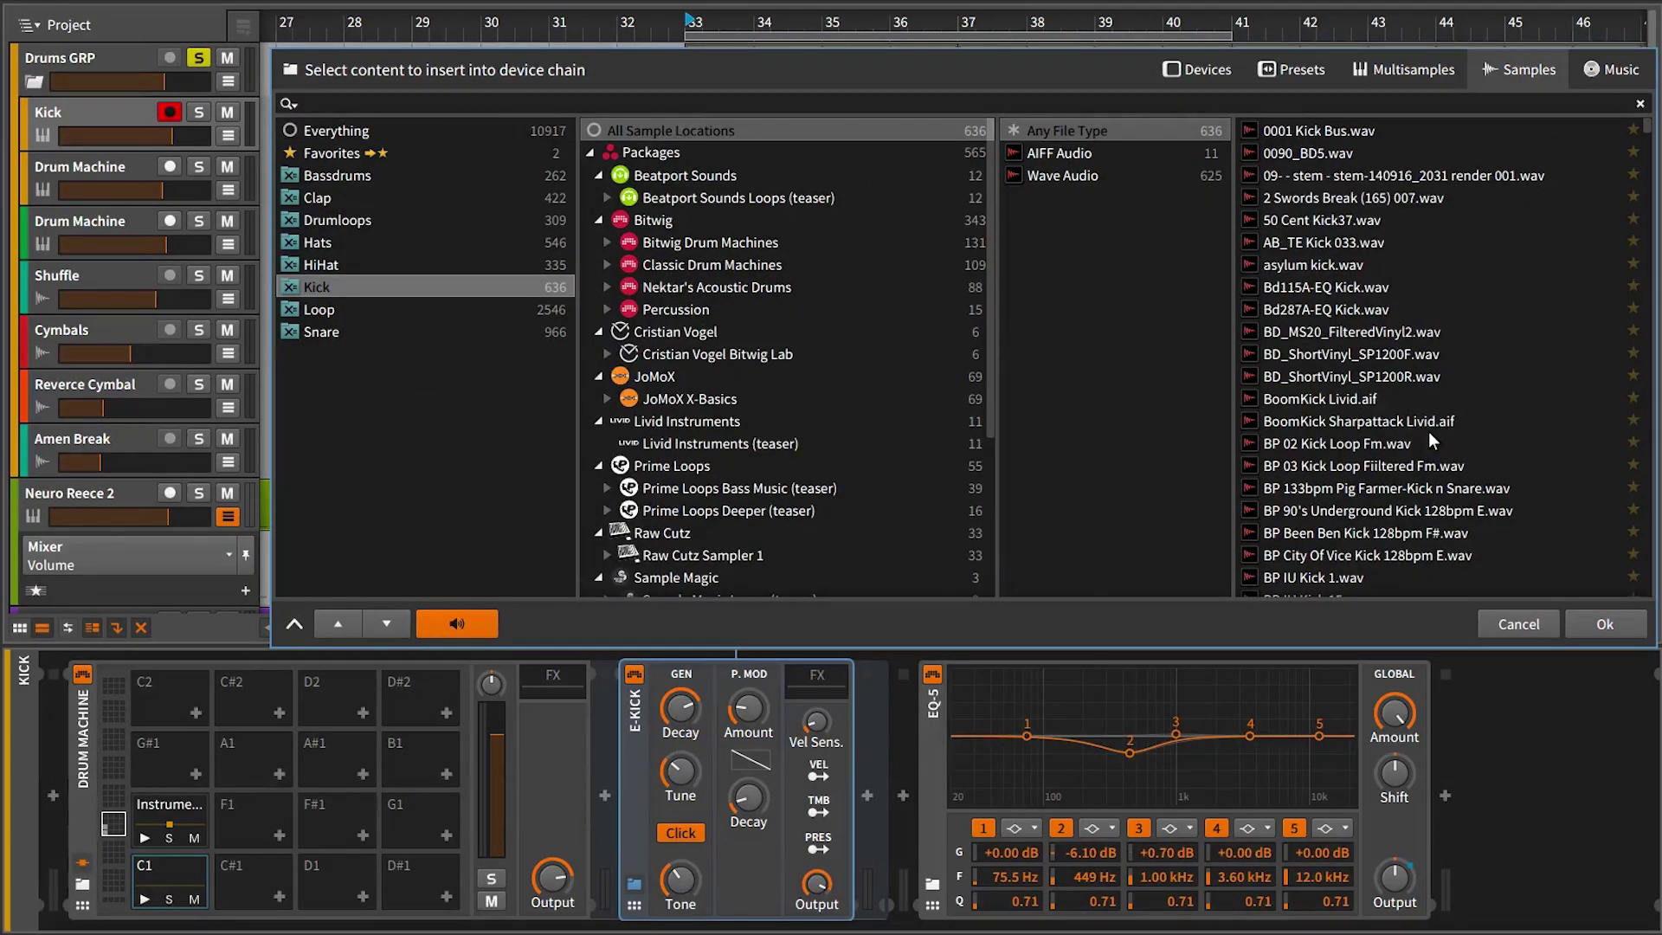
scroll(1428, 431, down, 15)
click(1355, 381)
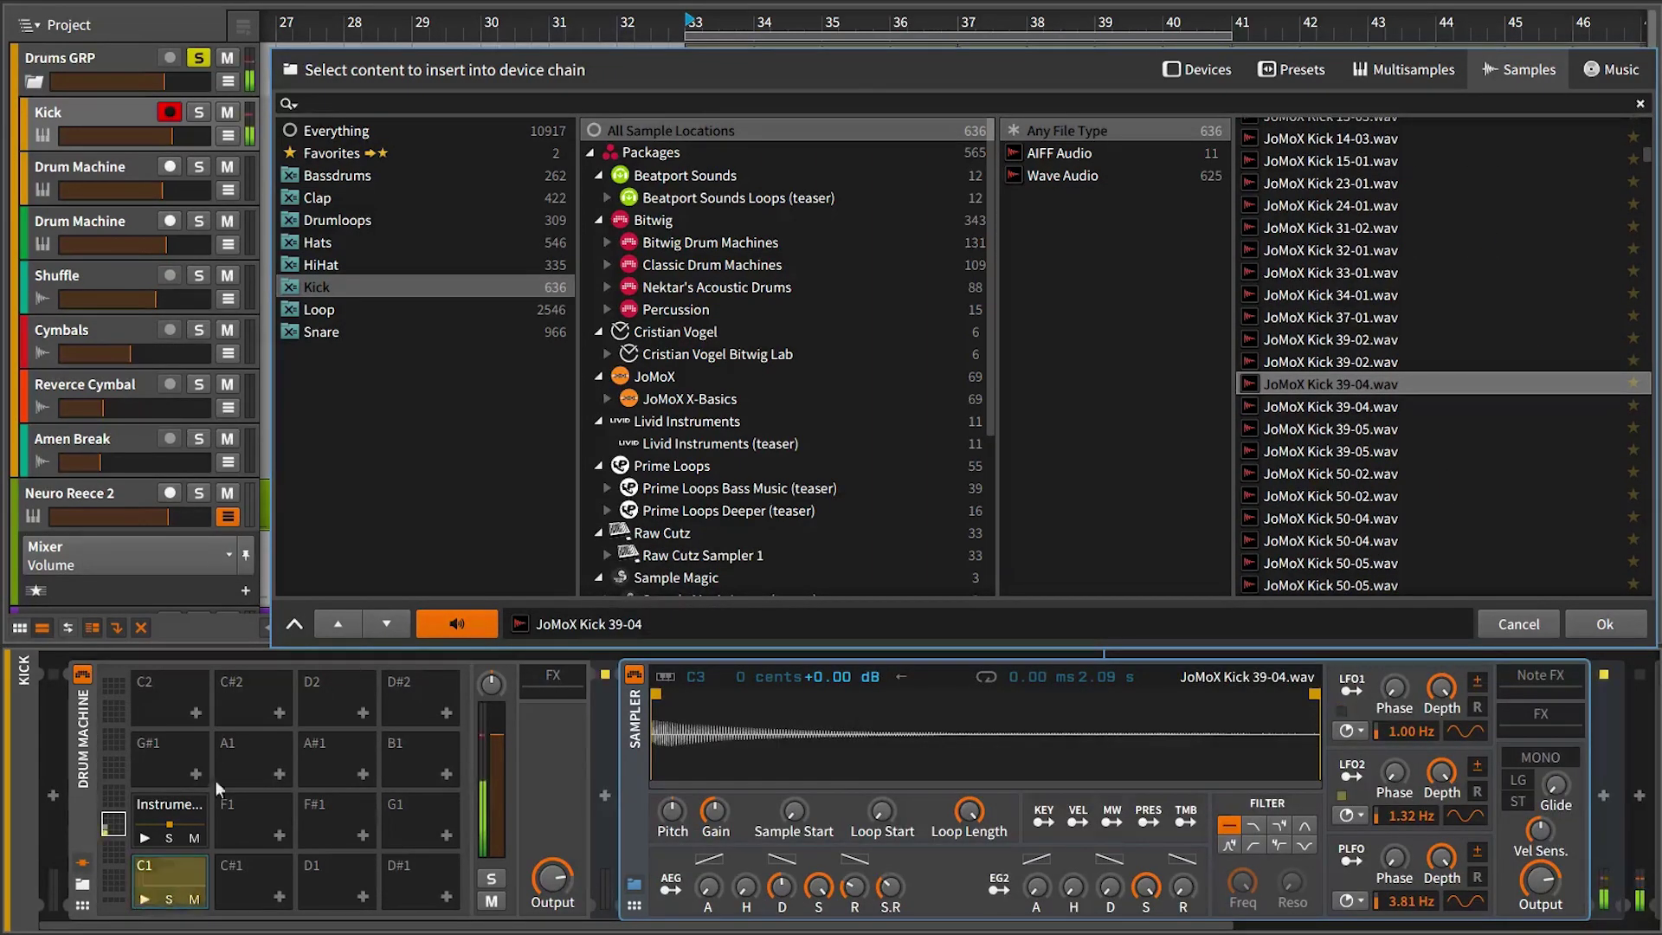
Switch to the Drums GRP track and back to Kick, and audition more JoMoX kick samples up to JoMoX Kick 66-05.wav.
click(100, 57)
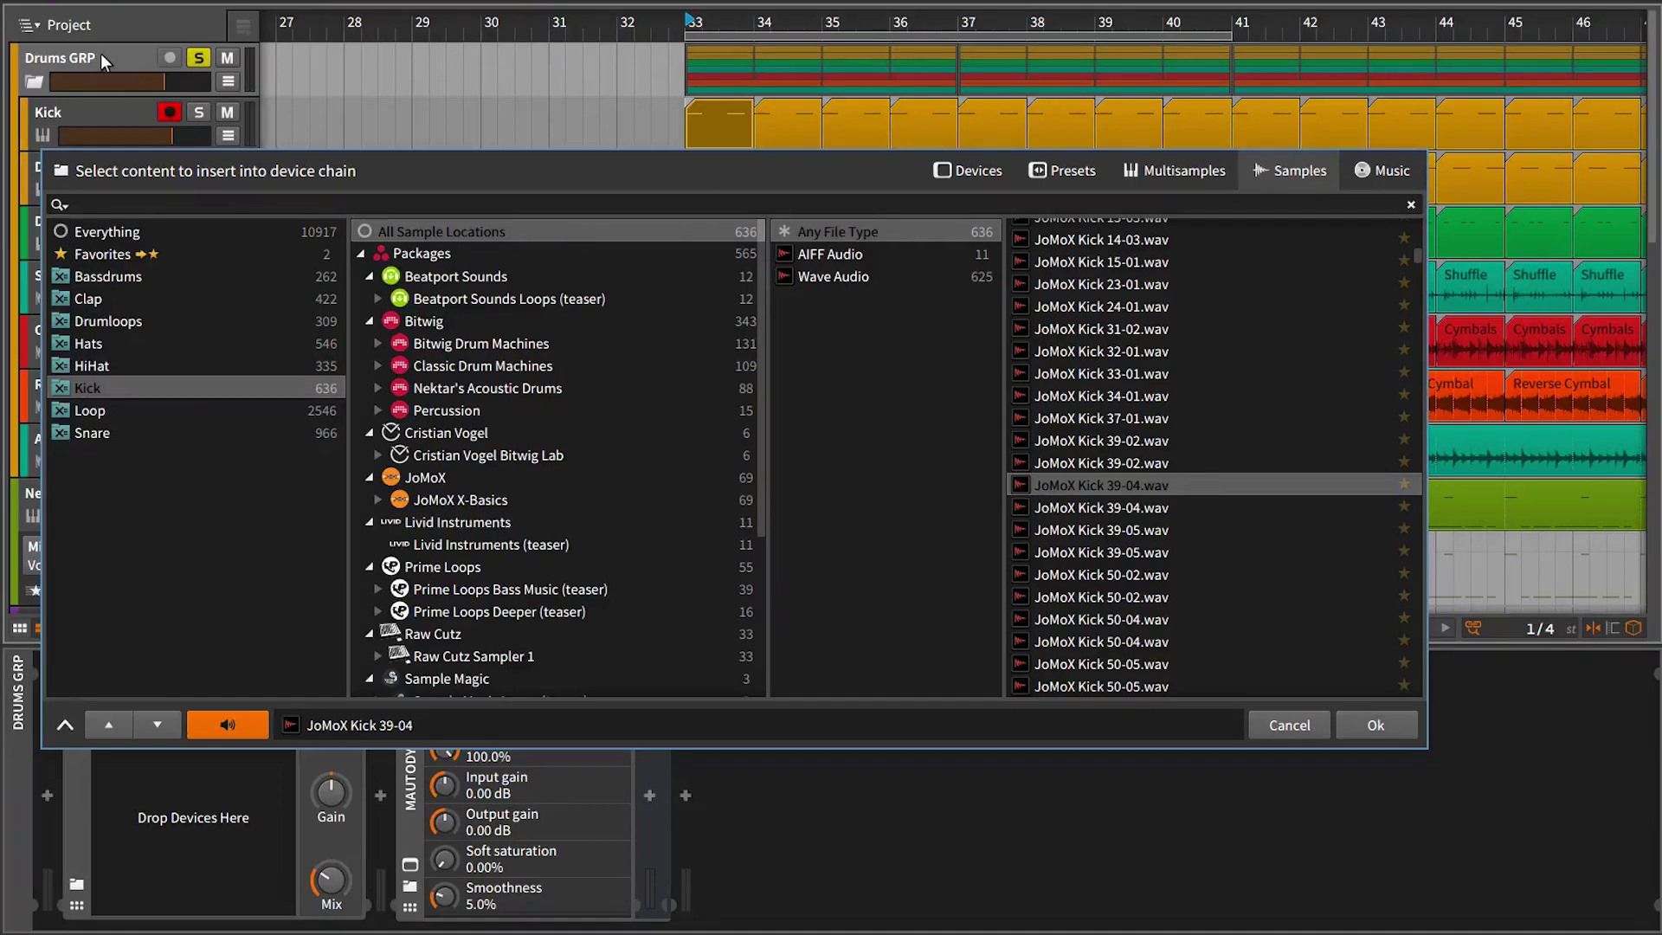
click(94, 107)
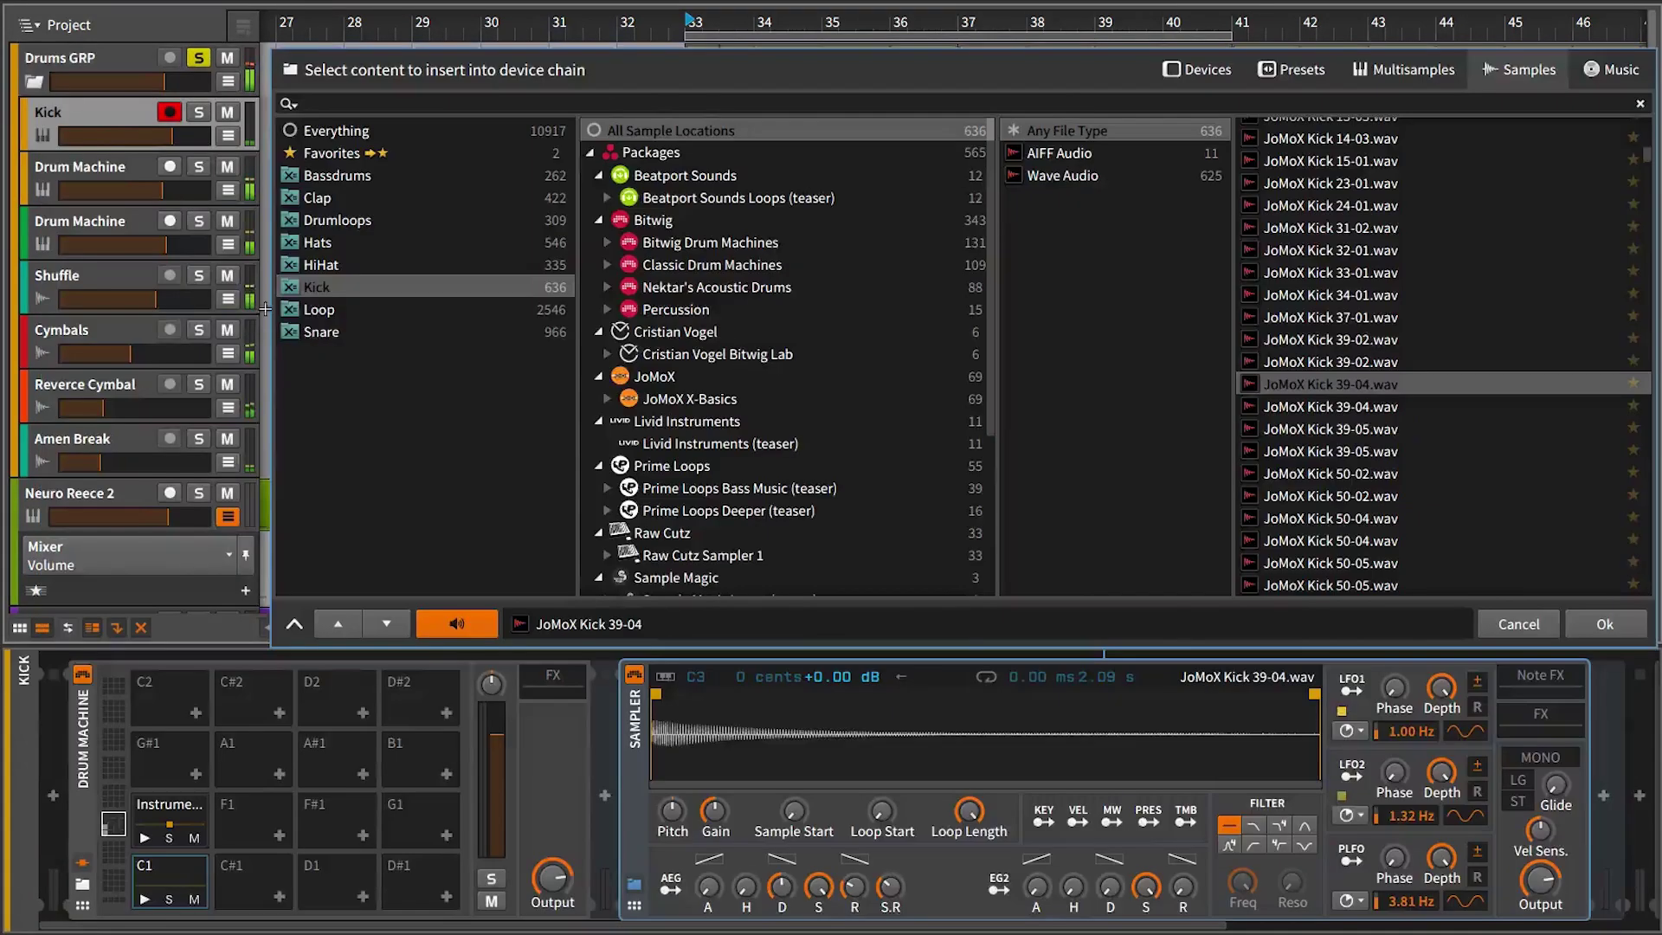
click(387, 622)
scroll(1388, 497, down, 5)
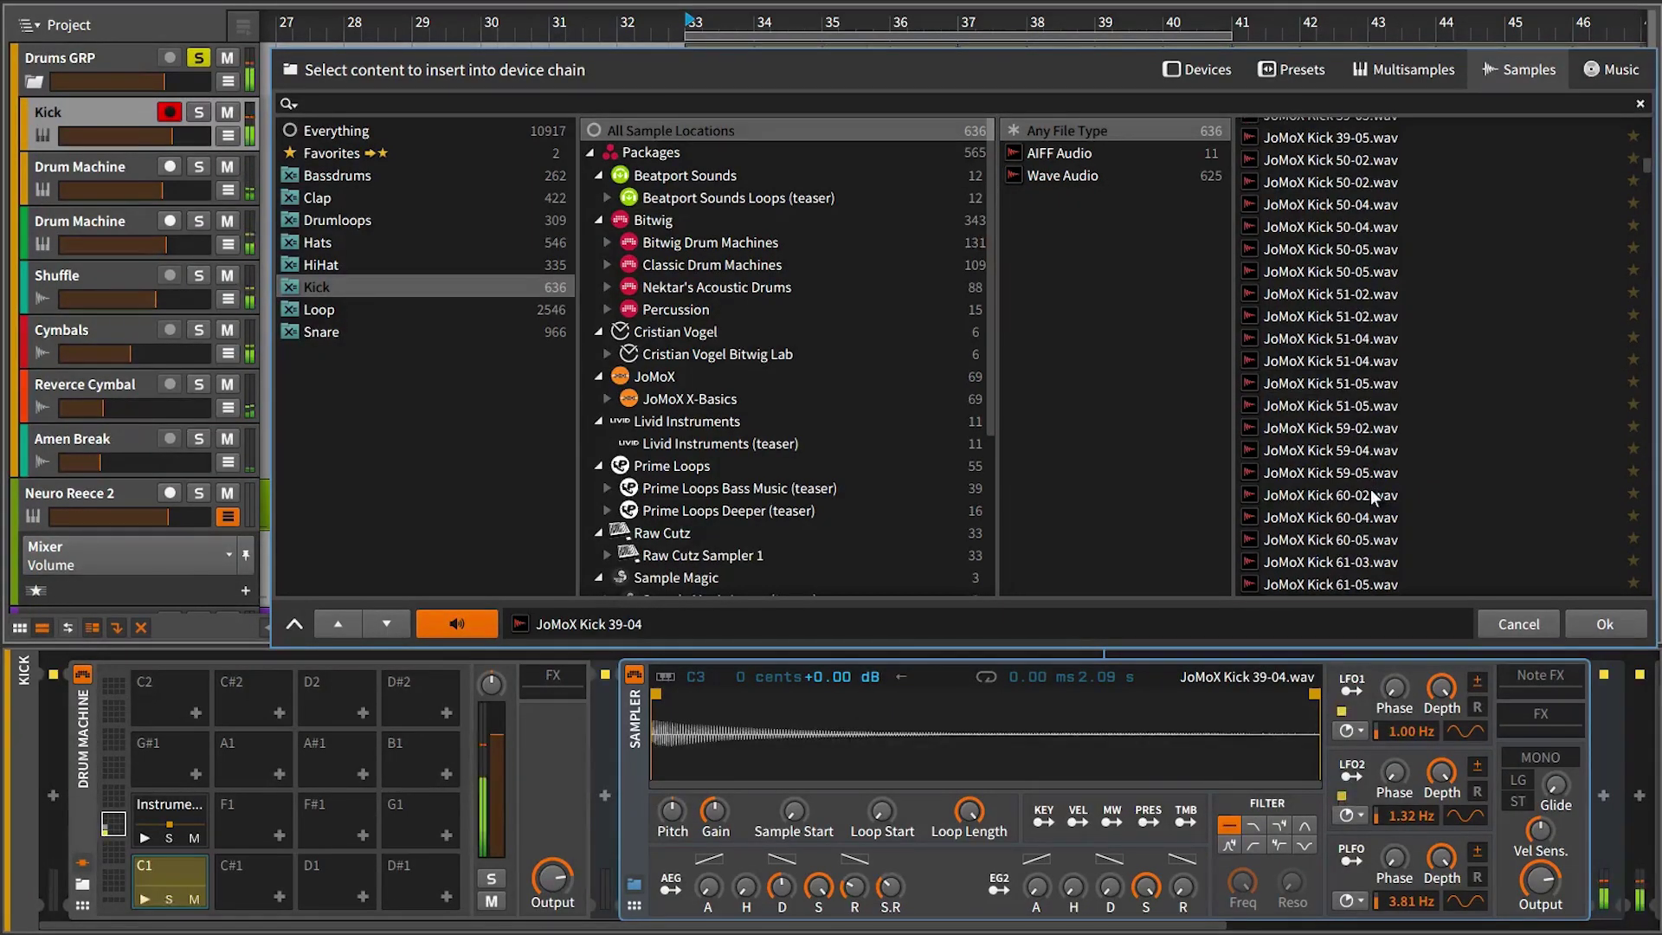
click(1368, 489)
scroll(1369, 487, down, 5)
click(1369, 487)
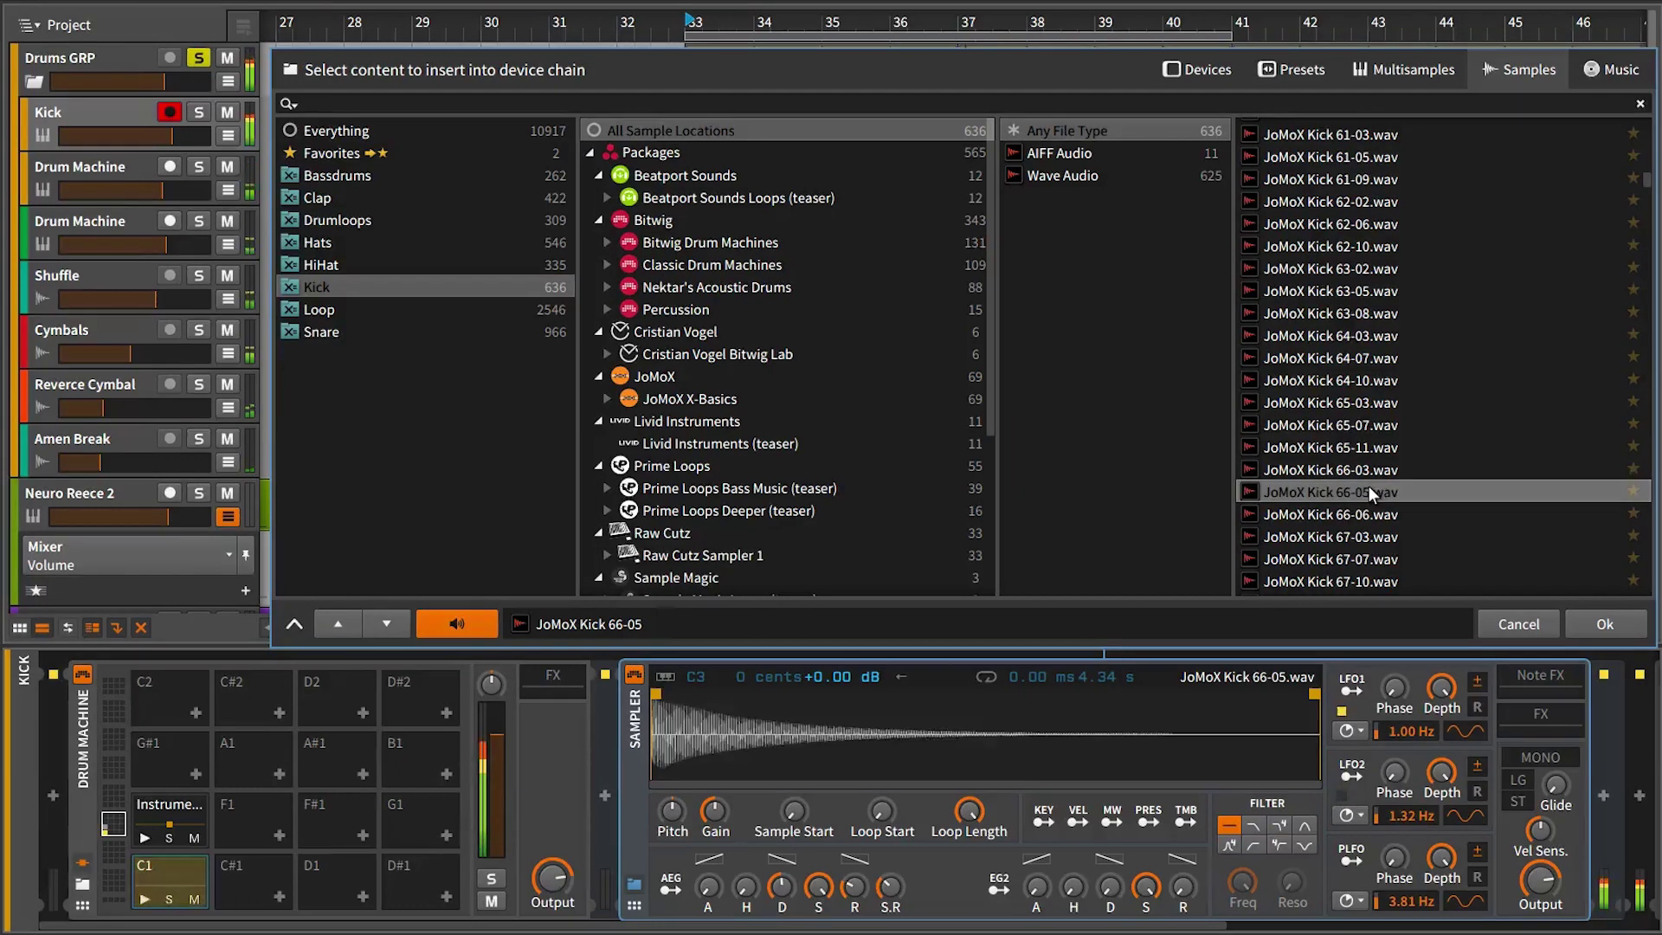
Audition further kick samples on pad C1, including Kick Beefy SM ELE.wav, Kick Berlin 512.wav and Kick California Lo.wav.
scroll(1369, 488, down, 5)
click(1369, 487)
scroll(1369, 487, down, 5)
click(1347, 226)
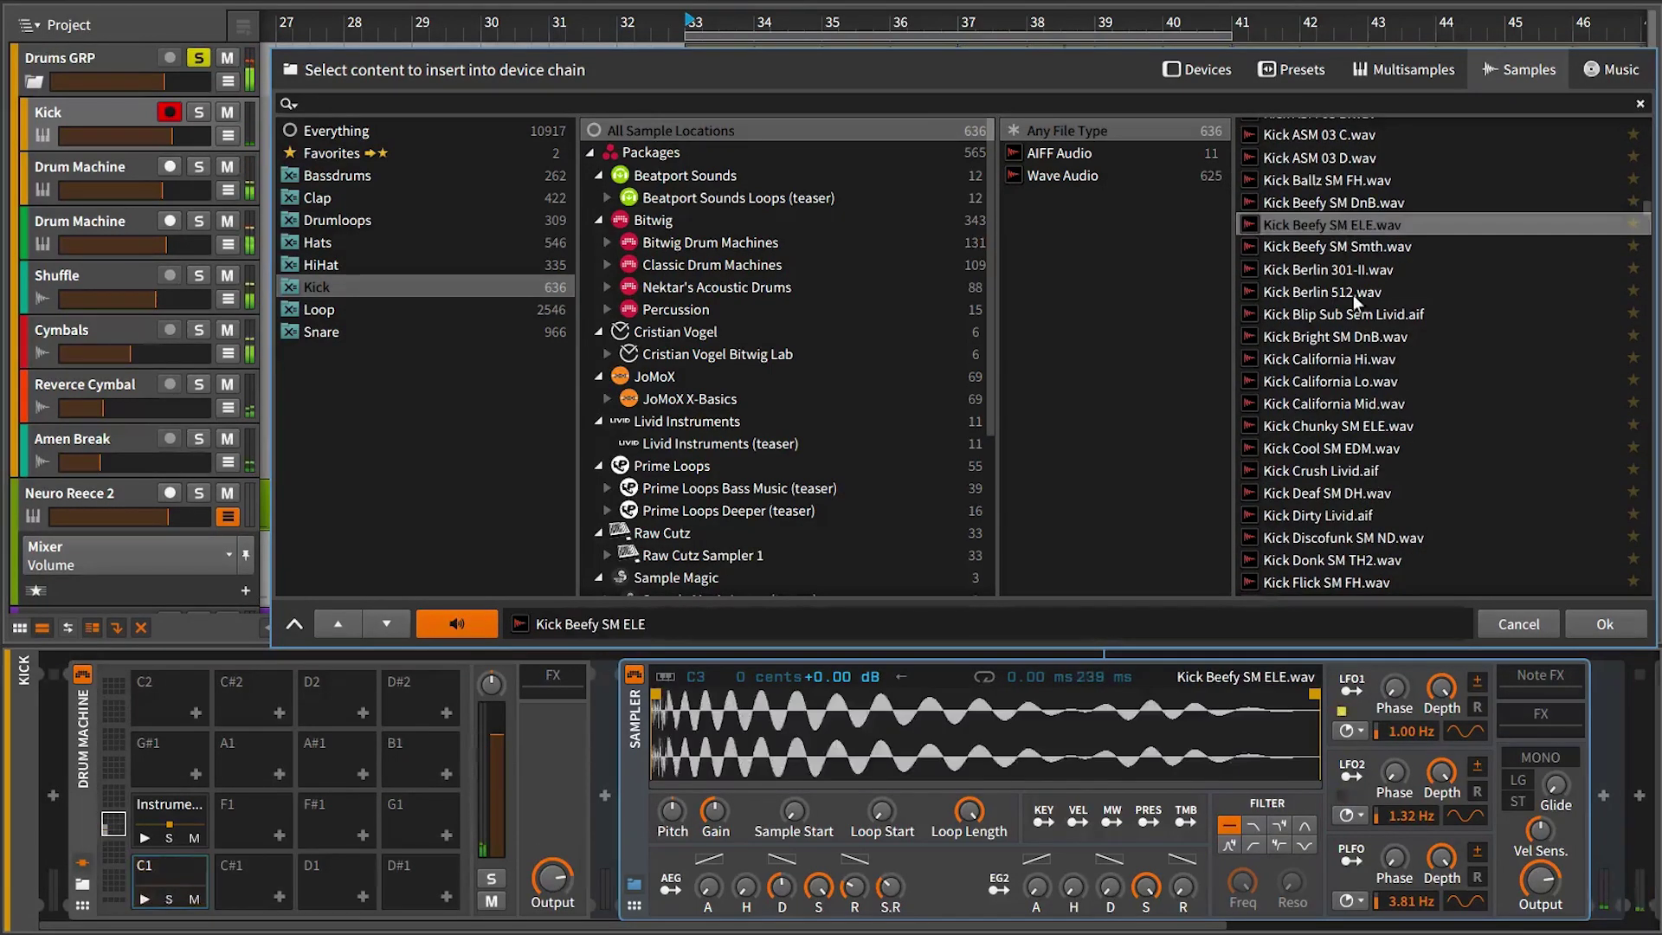
click(1346, 292)
click(1343, 378)
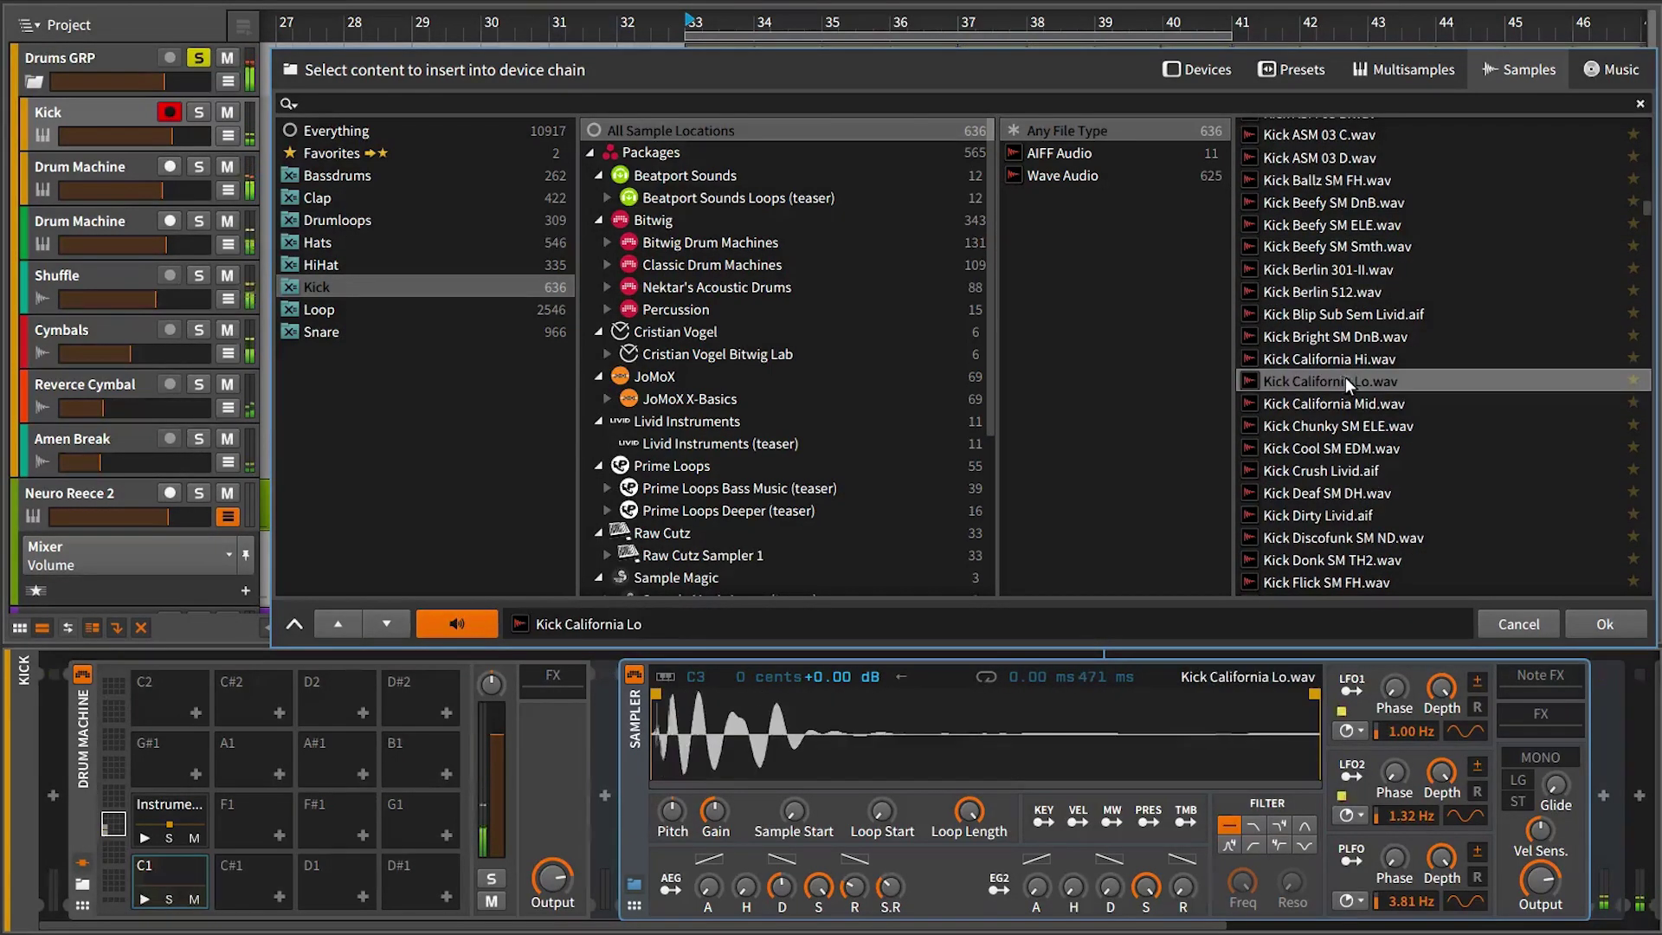
Cancel the sample insertion and move the kick's Instrument Layer from pad E1 back to C1 in the Drum Machine.
click(1518, 623)
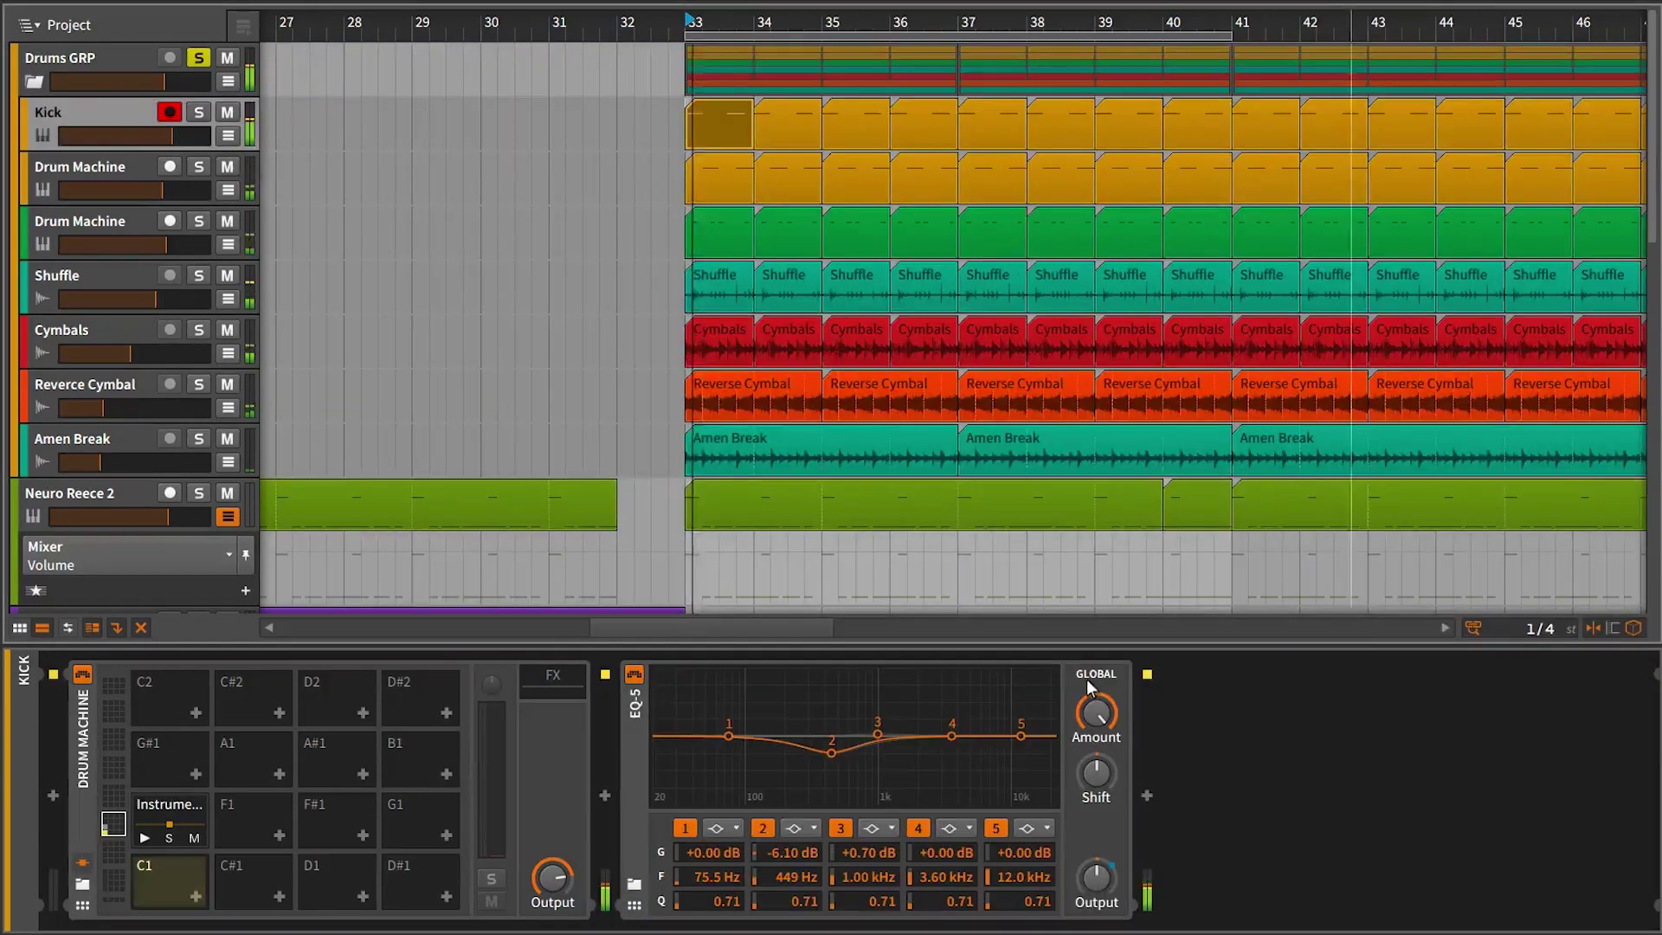
click(169, 809)
drag(169, 809, 186, 870)
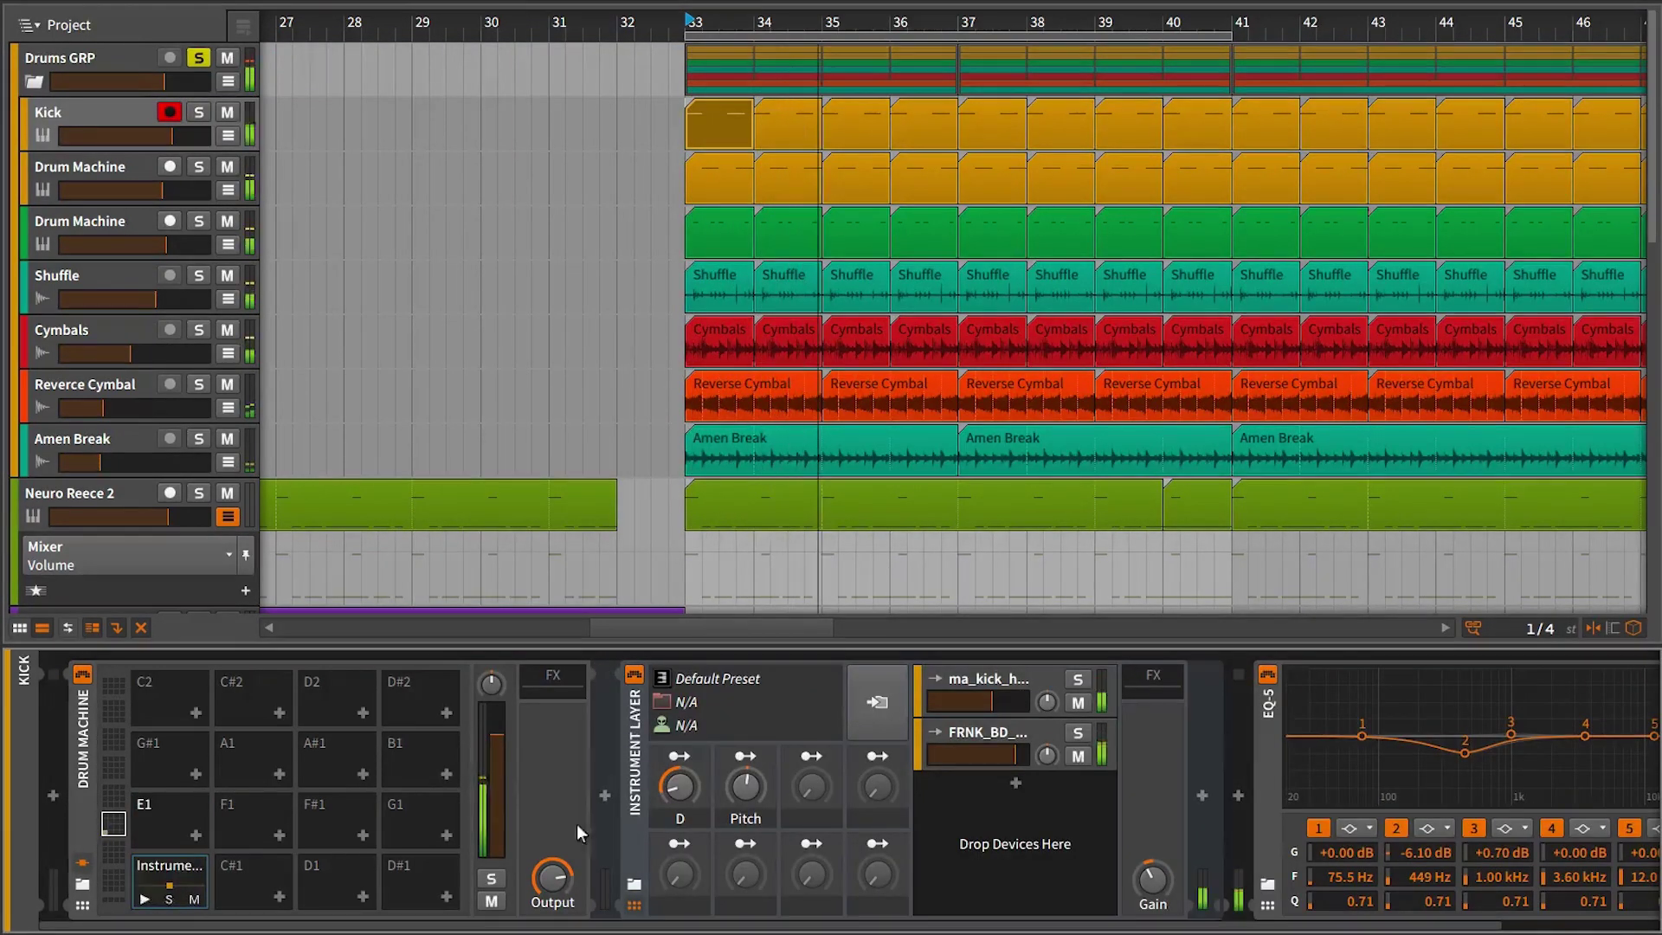
Audition MFK Kick 16.wav, MFK Kick 17.wav and MFK Kick 21.wav from the Kick collection as hotswaps for C1's Instrument Layer, and cancel the swap.
click(635, 884)
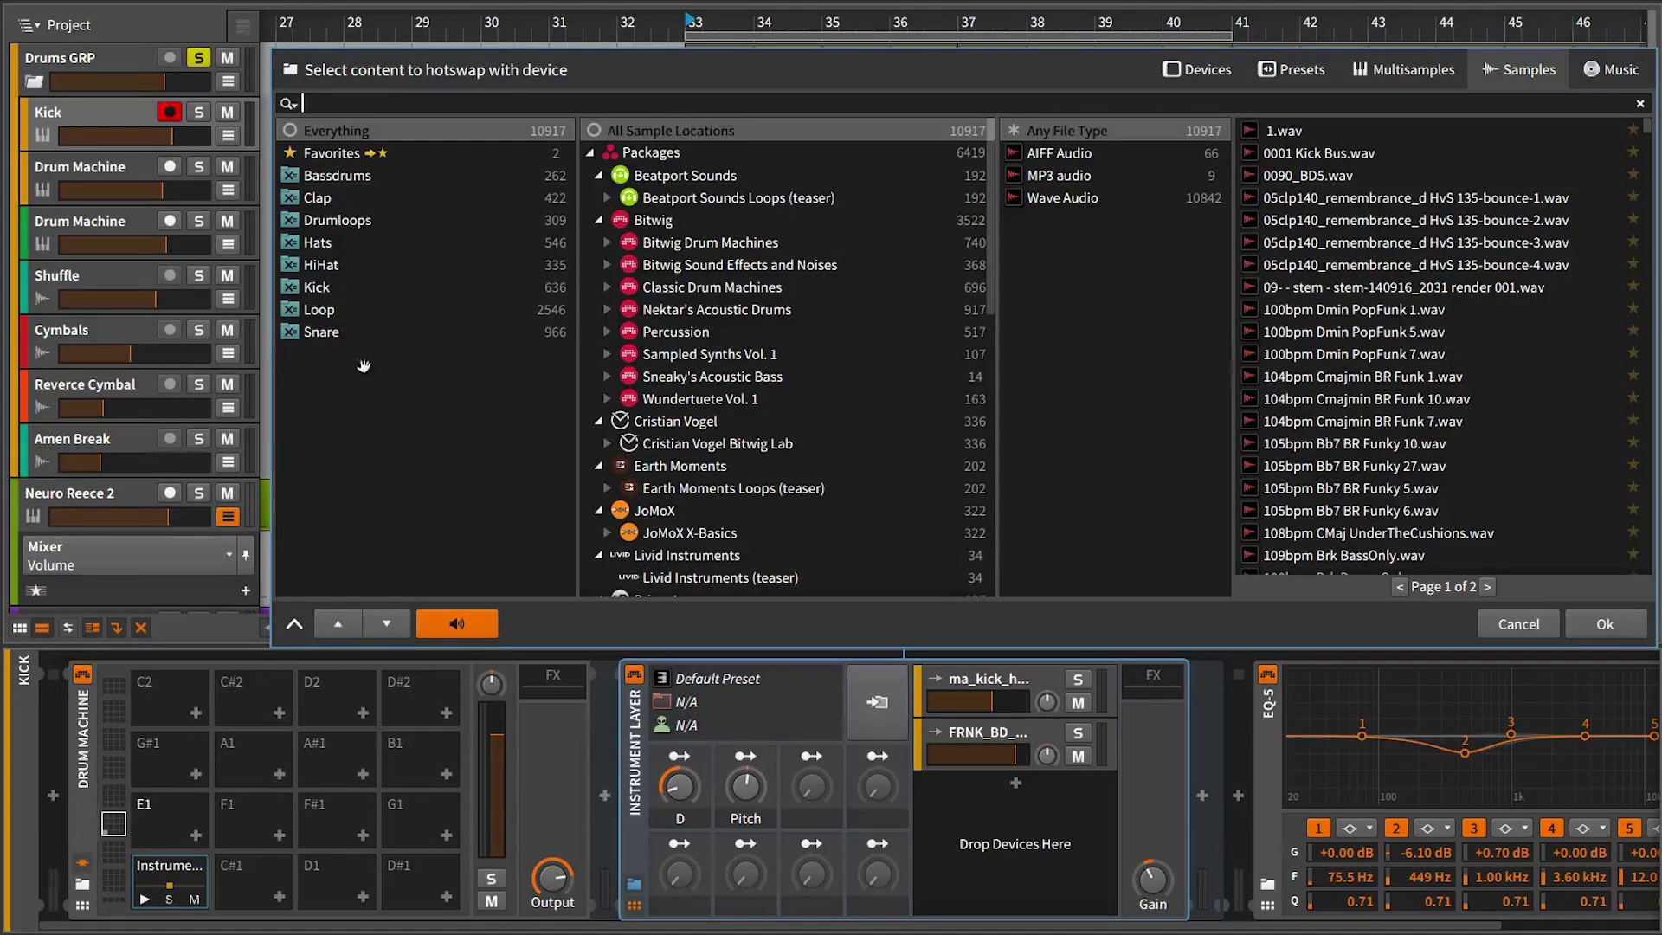
click(328, 284)
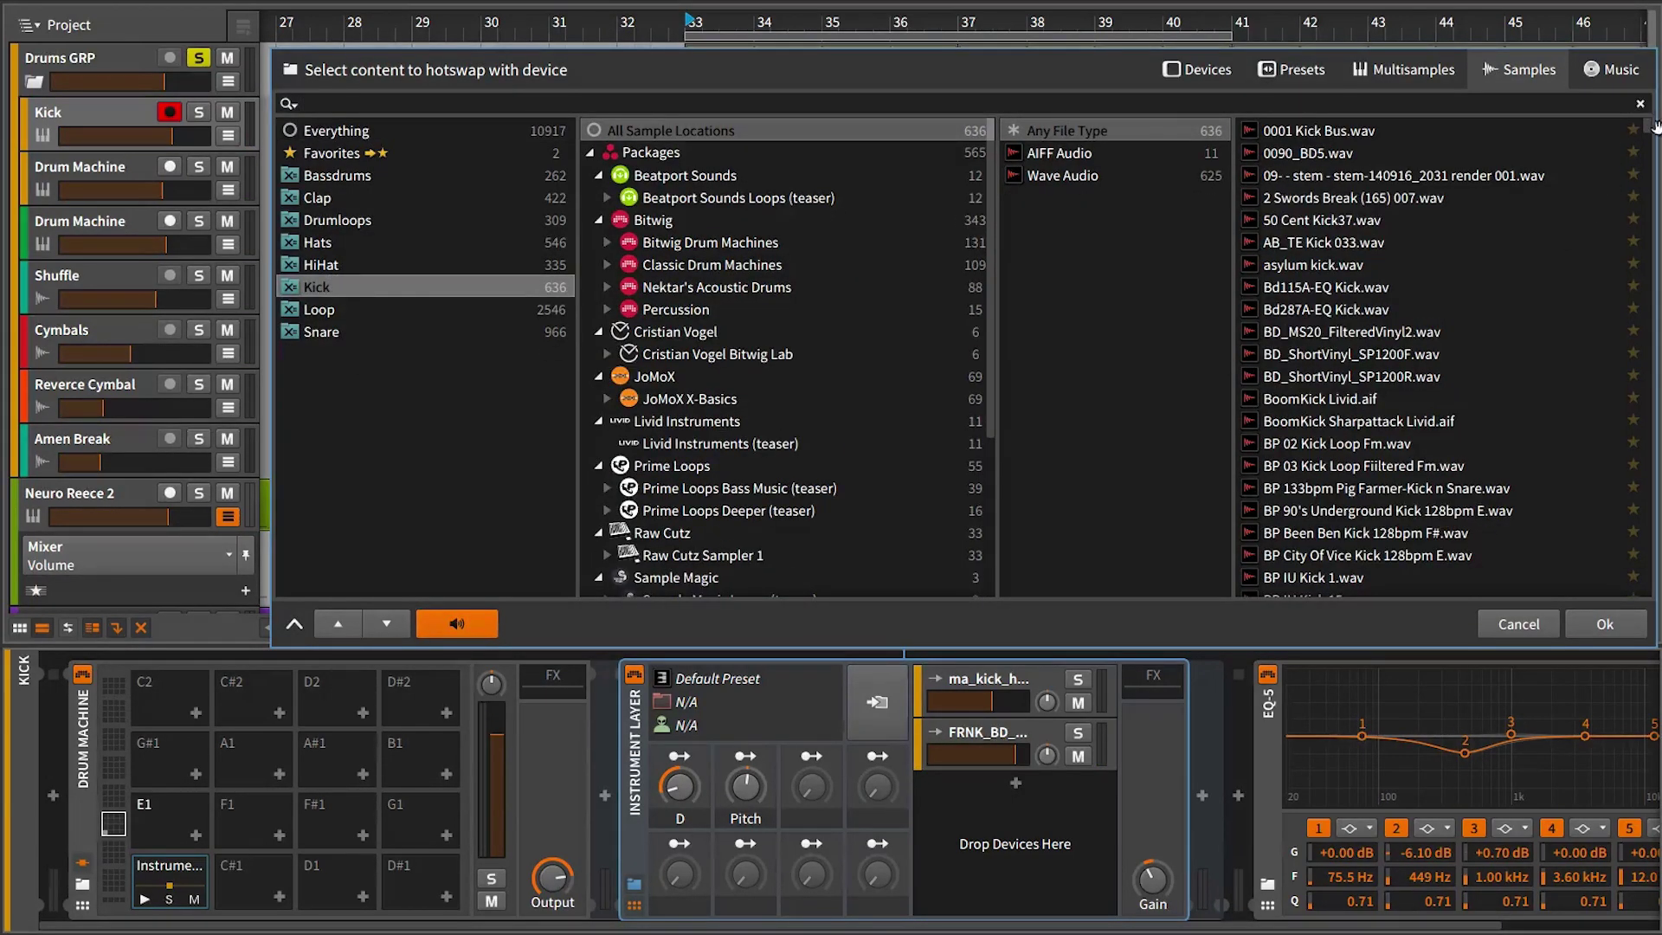
drag(1655, 127, 1597, 375)
click(1351, 400)
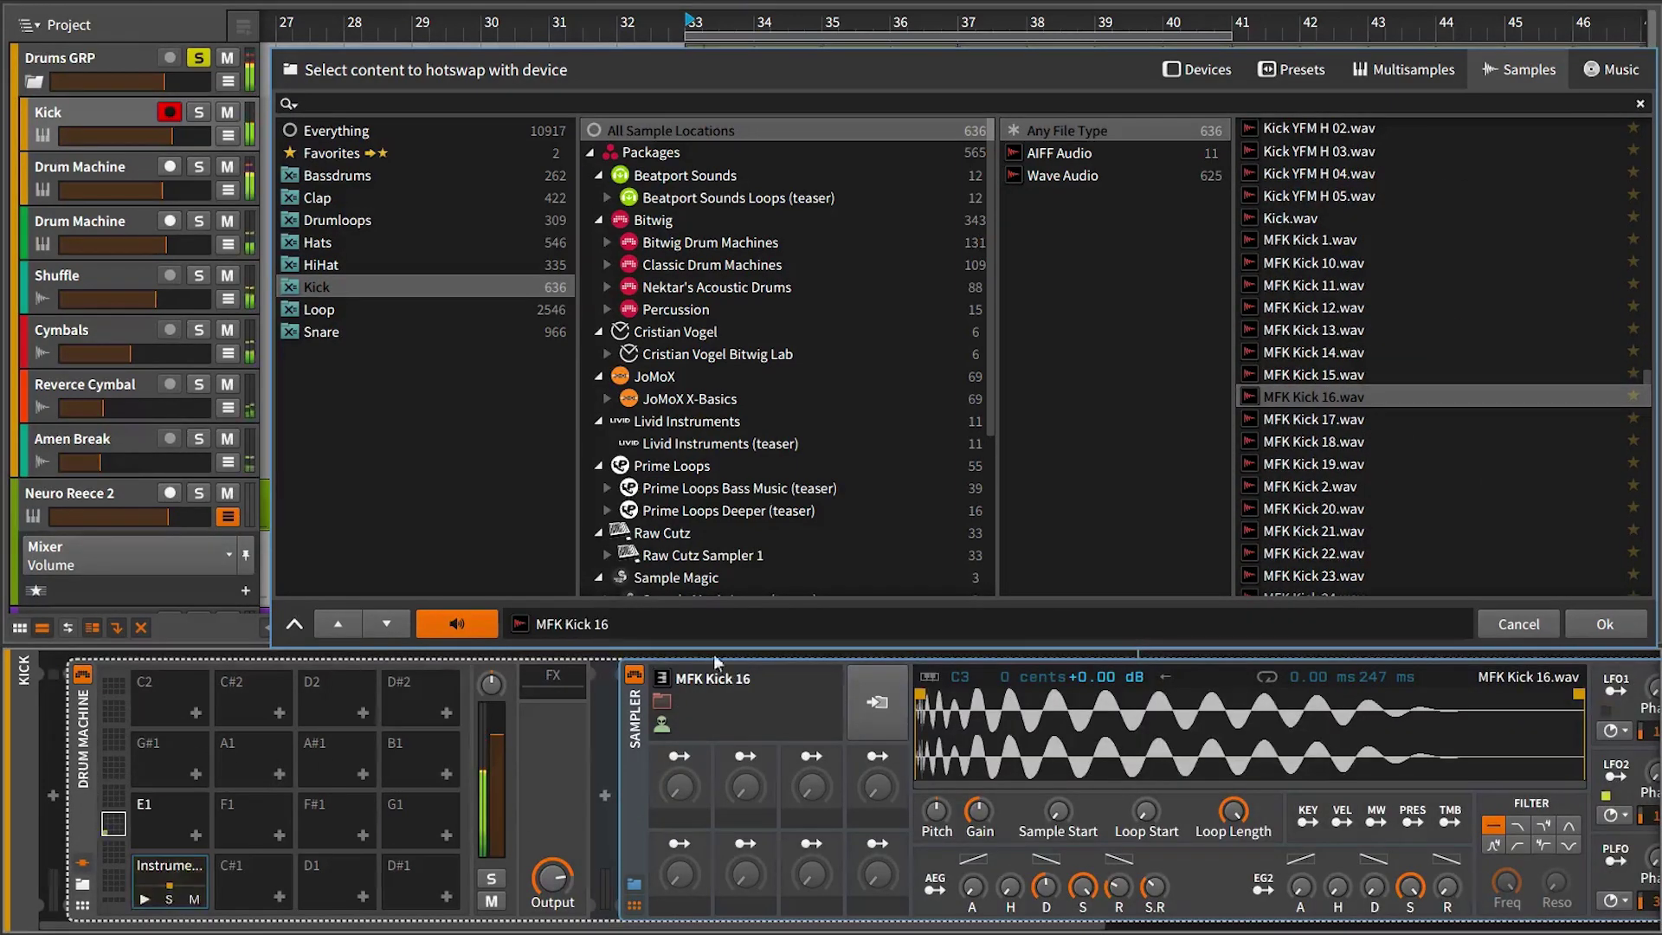
click(1324, 418)
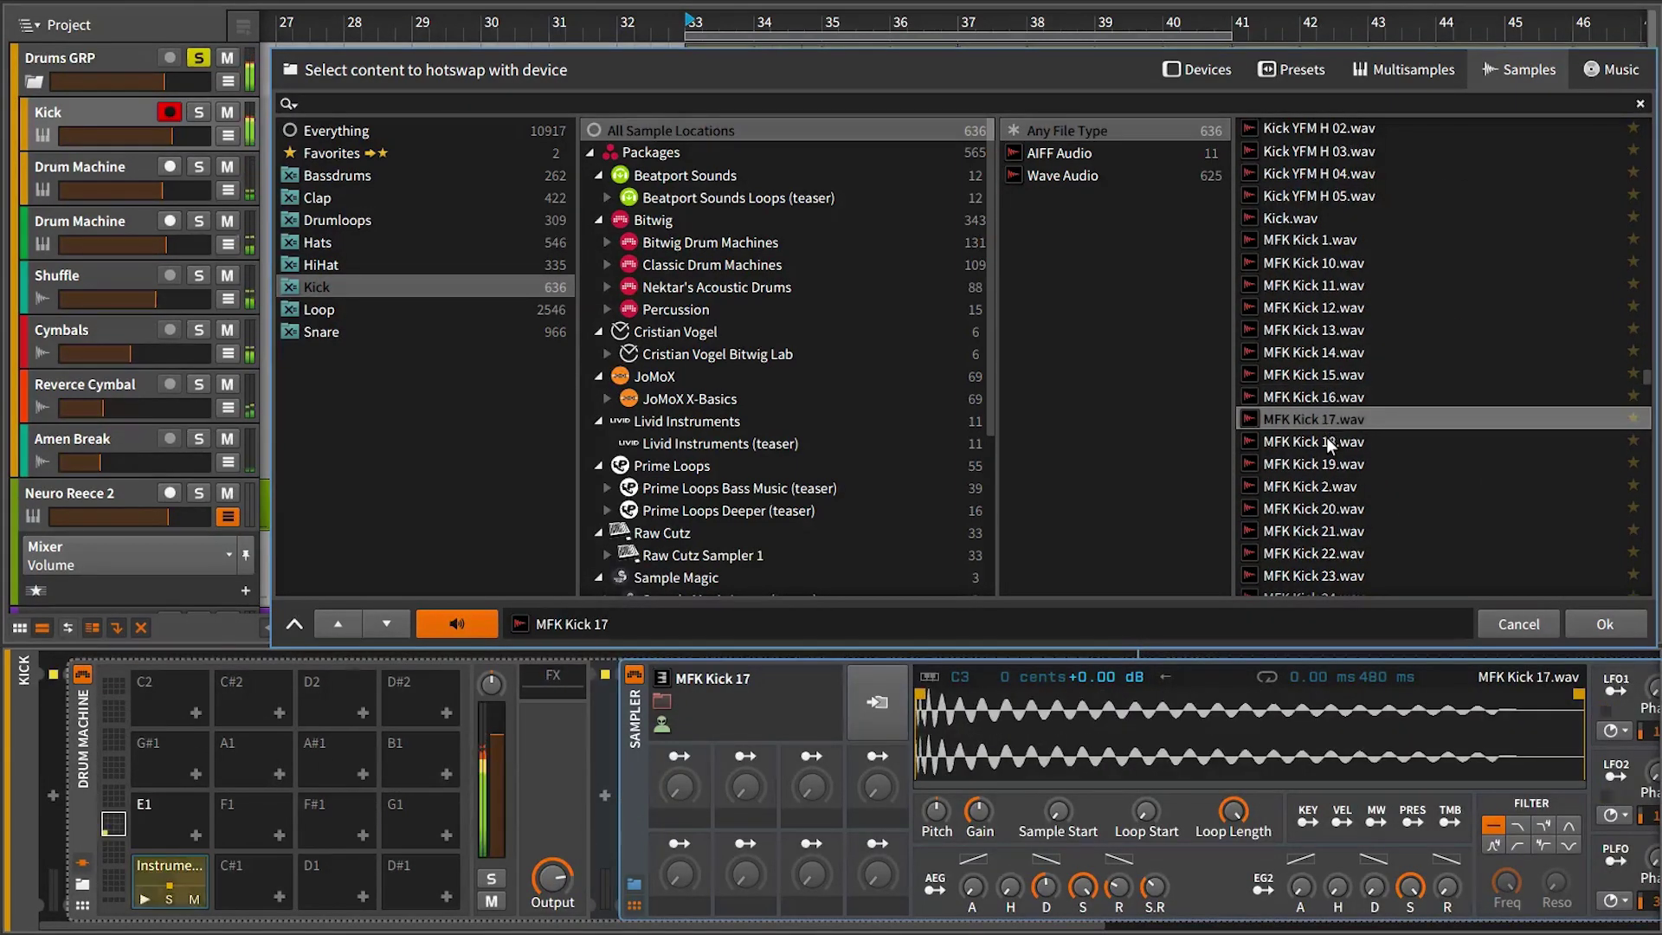
click(1317, 528)
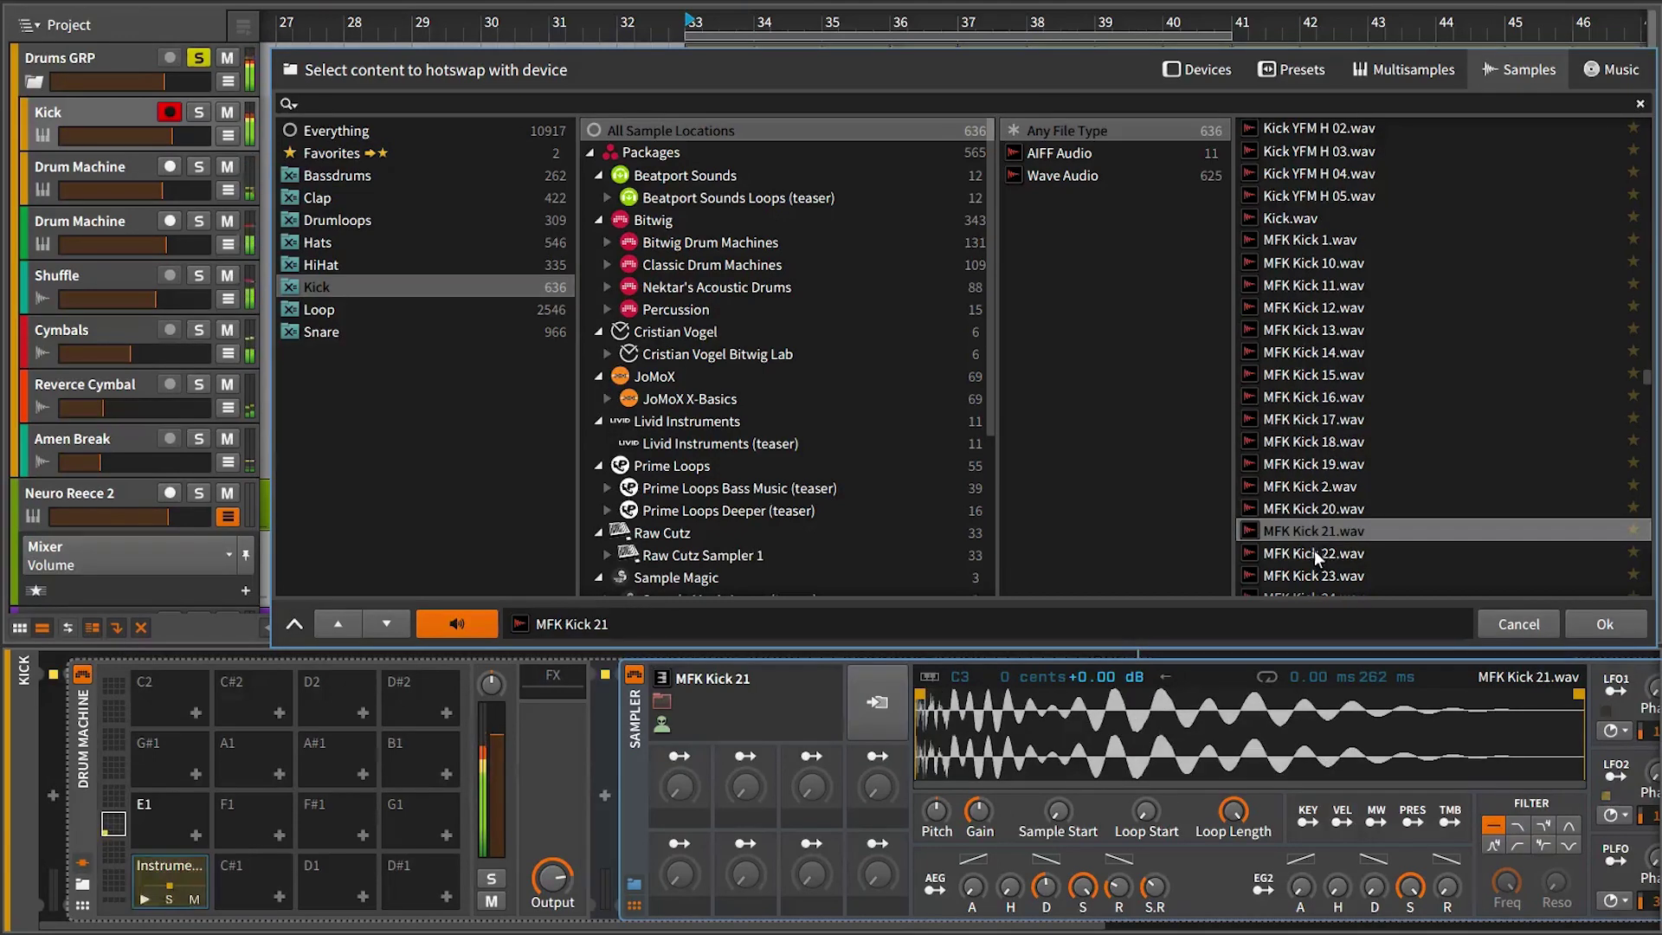
click(1531, 625)
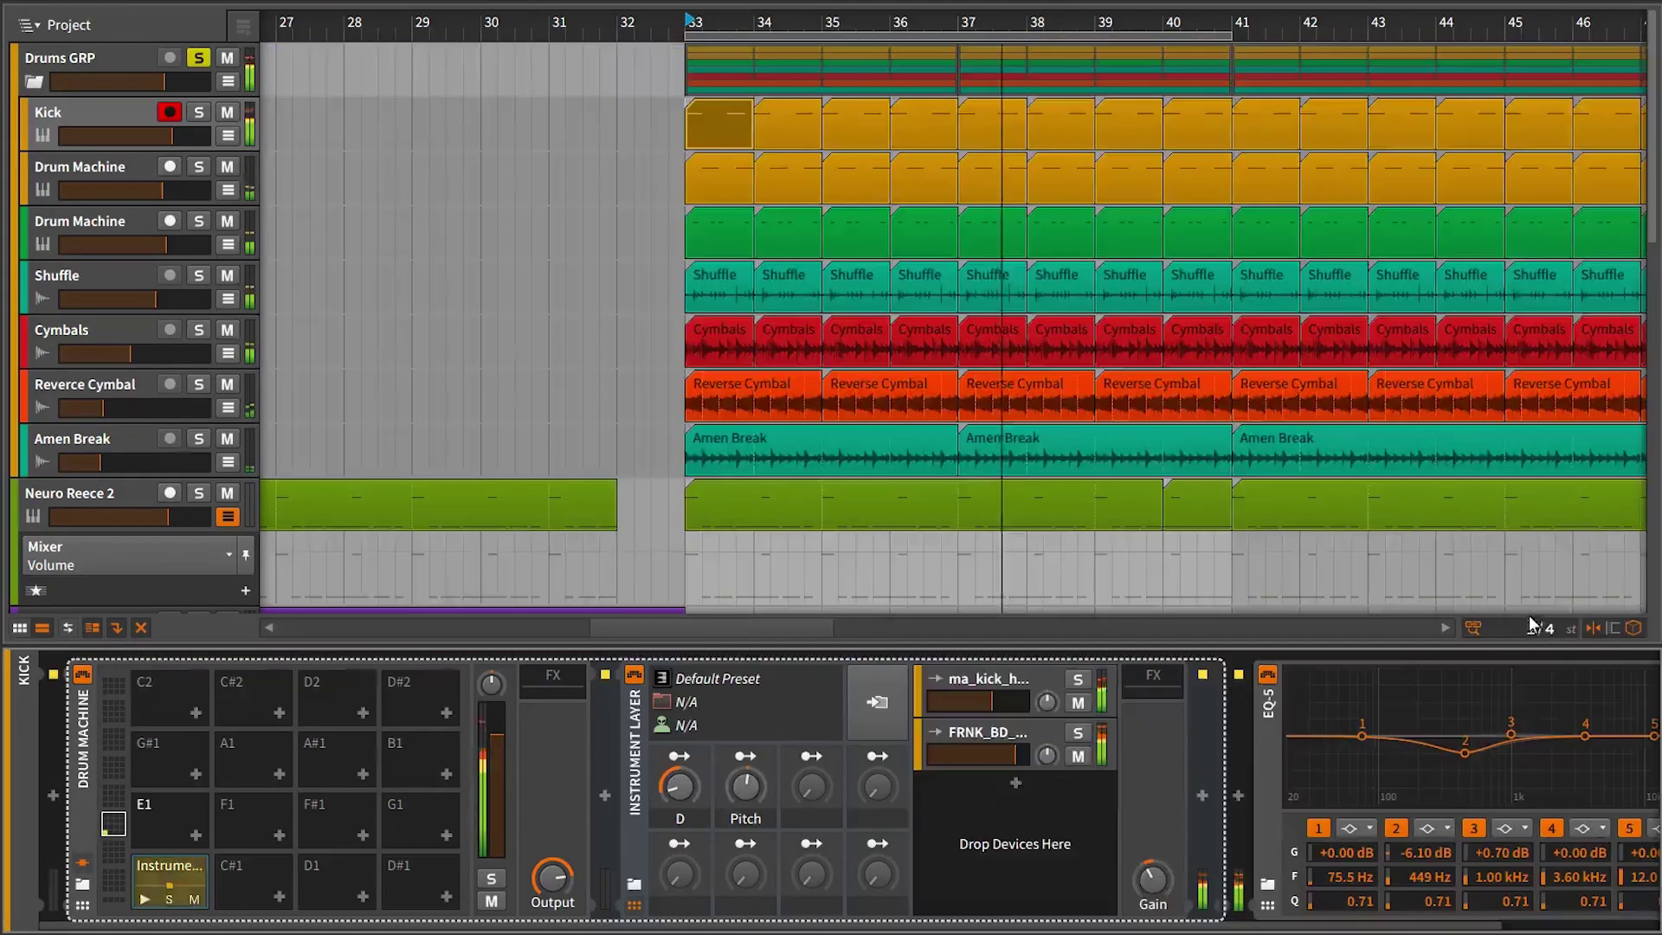